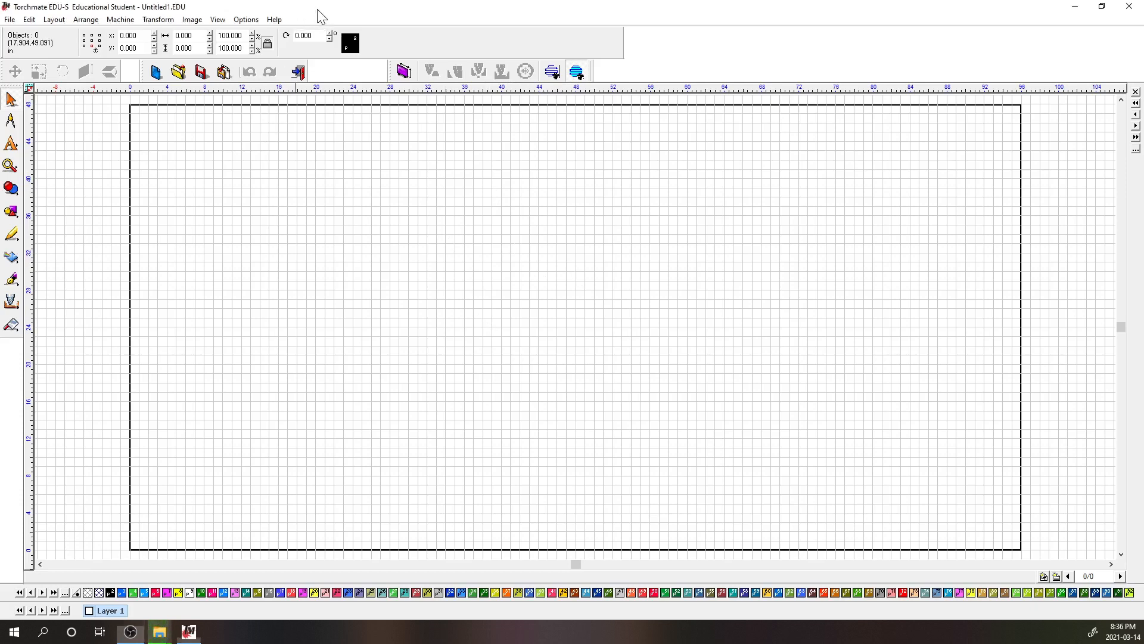
Step: Start a new drawing and set the material size to 12 by 12 inches with the origin at the lower-left corner
left_click(10, 19)
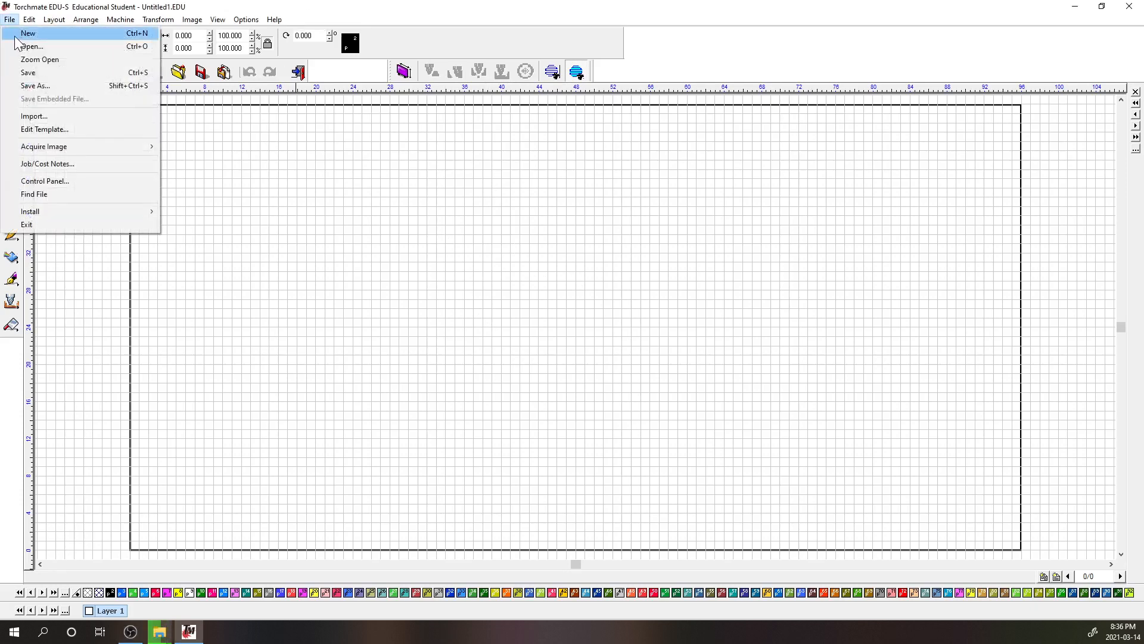
left_click(138, 35)
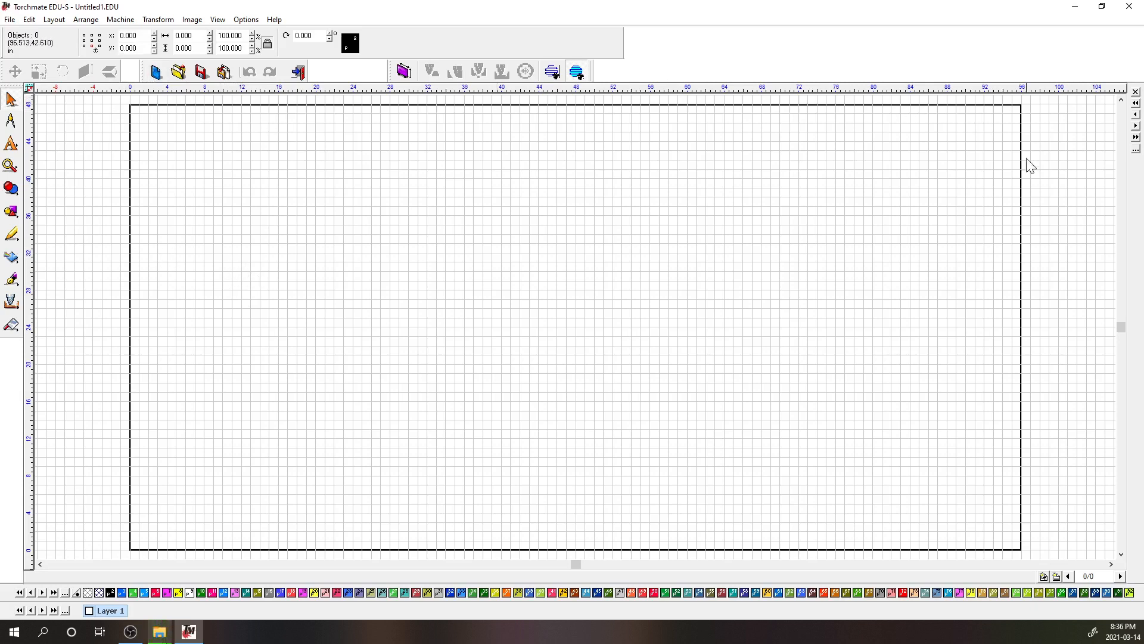
left_click(53, 20)
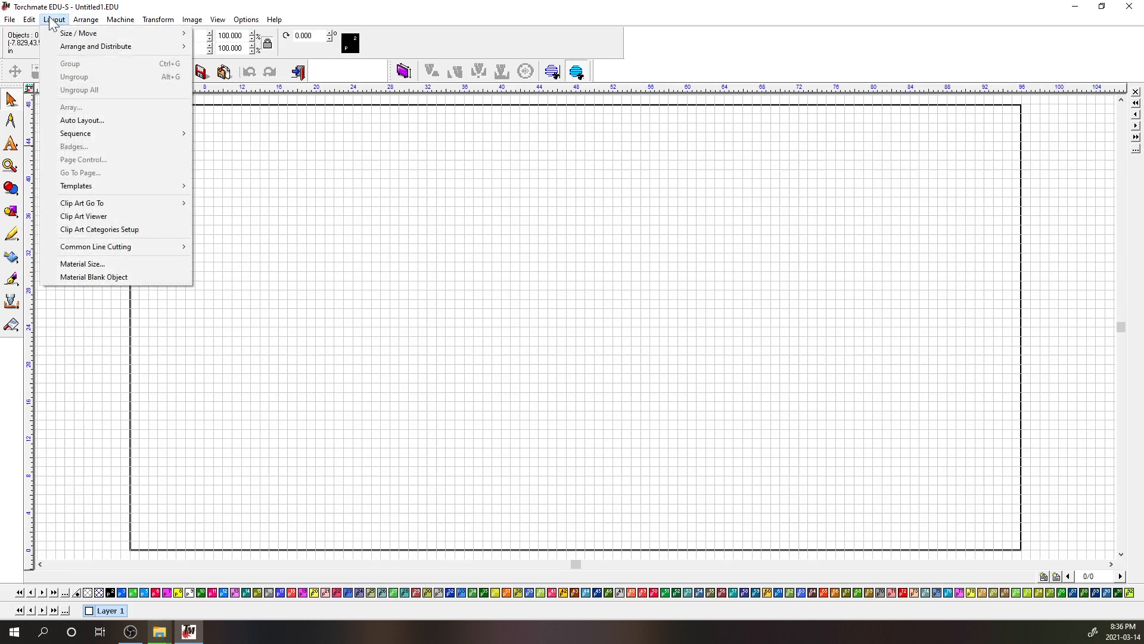
left_click(105, 265)
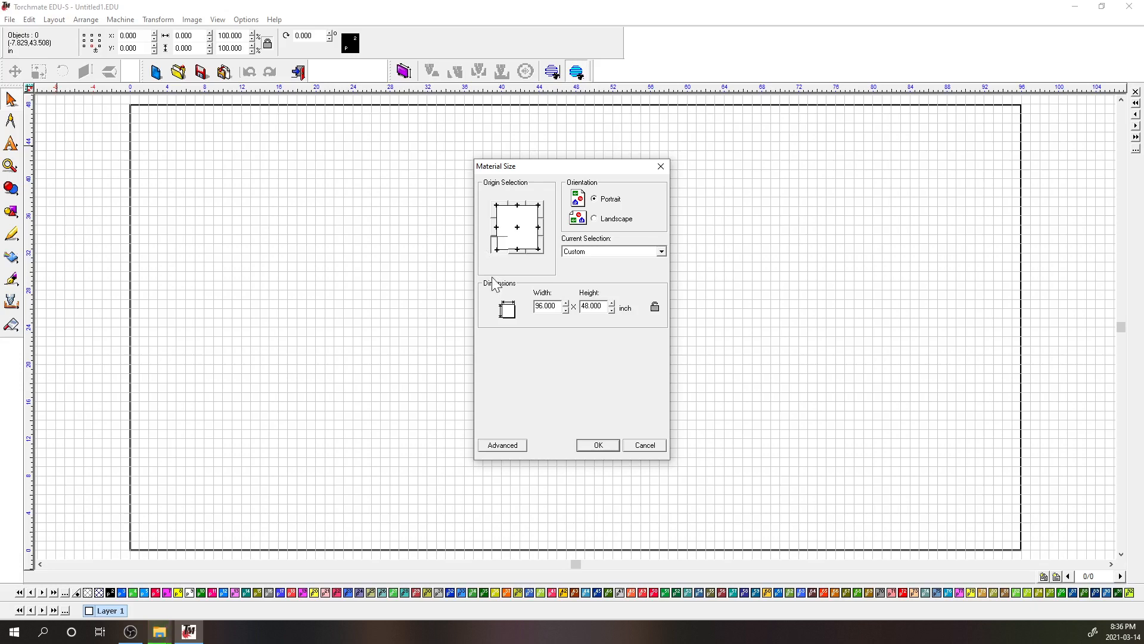
left_click(499, 246)
double_click(547, 305)
type("12")
key("Tab")
type("12")
left_click(598, 446)
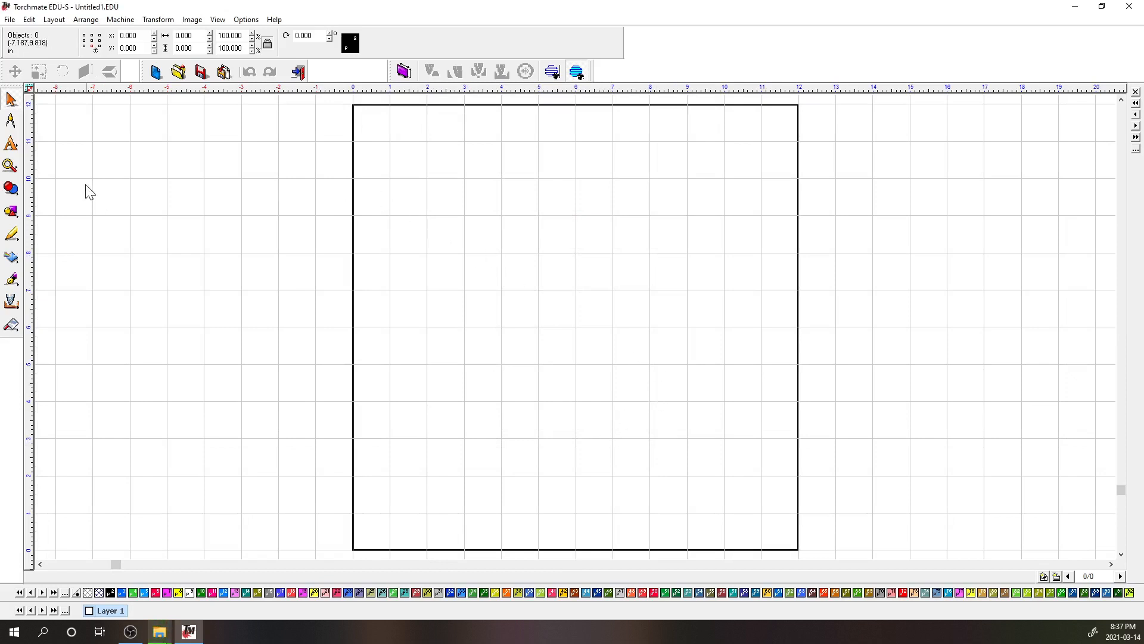
Step: Draw a rectangle partly over the material area and set its width and height to 12 inches
left_click(6, 215)
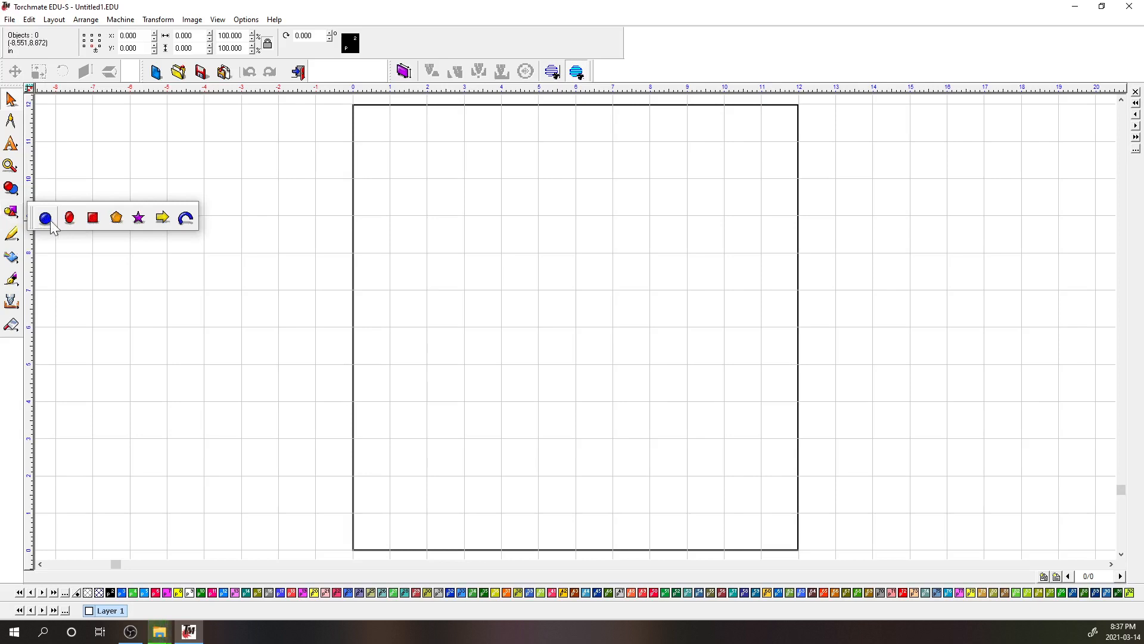
left_click(93, 218)
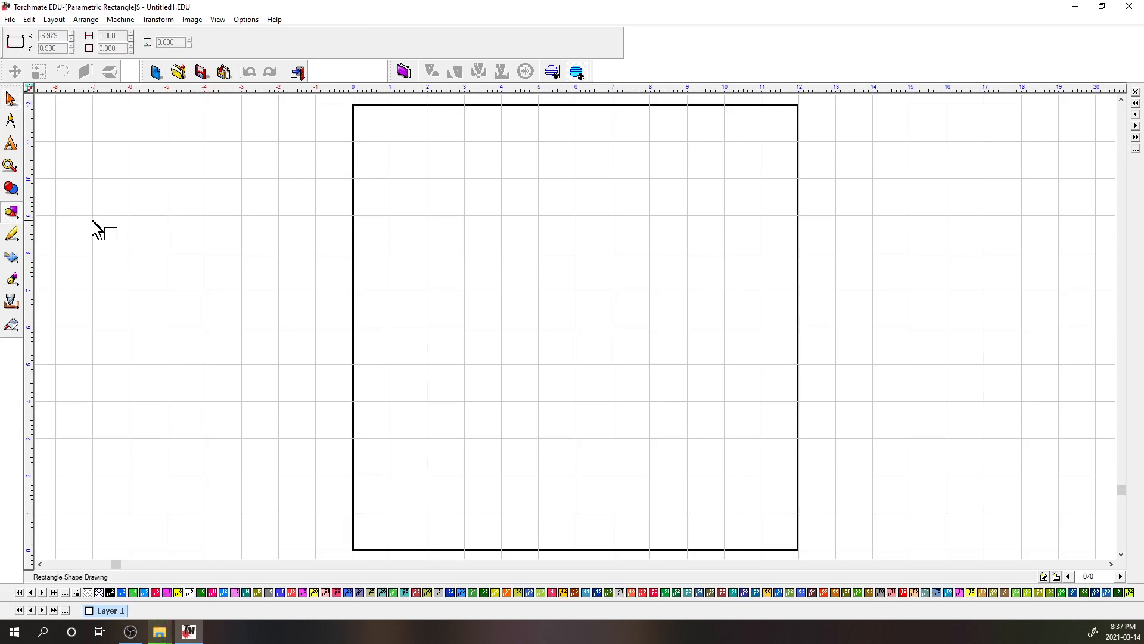
left_click_drag(250, 129, 627, 459)
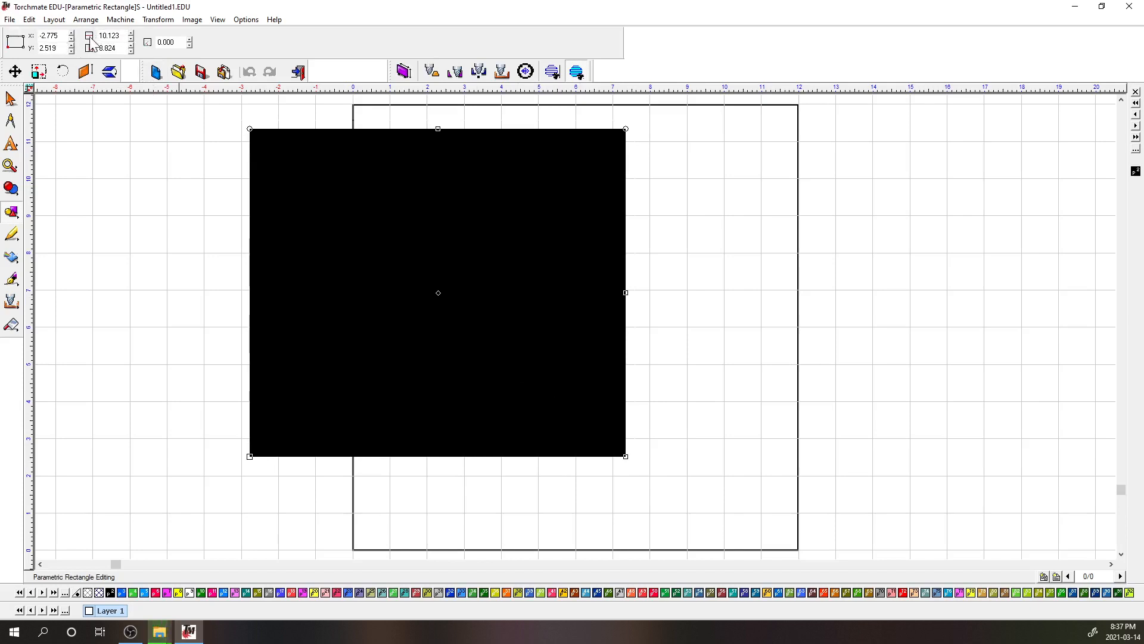
left_click(111, 36)
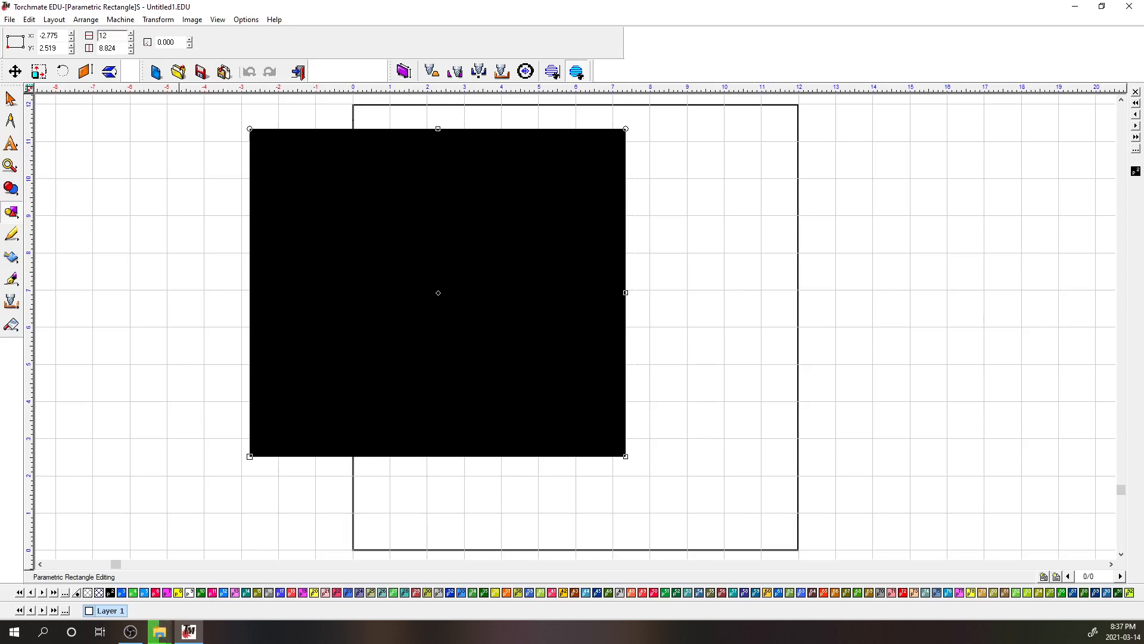
key("Return")
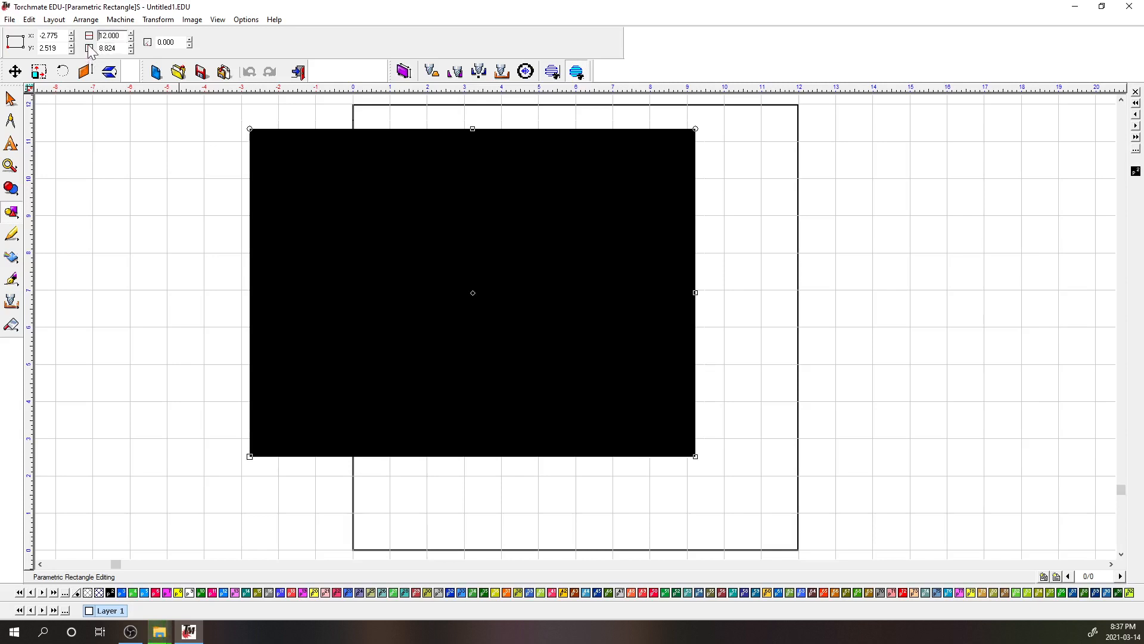
key("Tab")
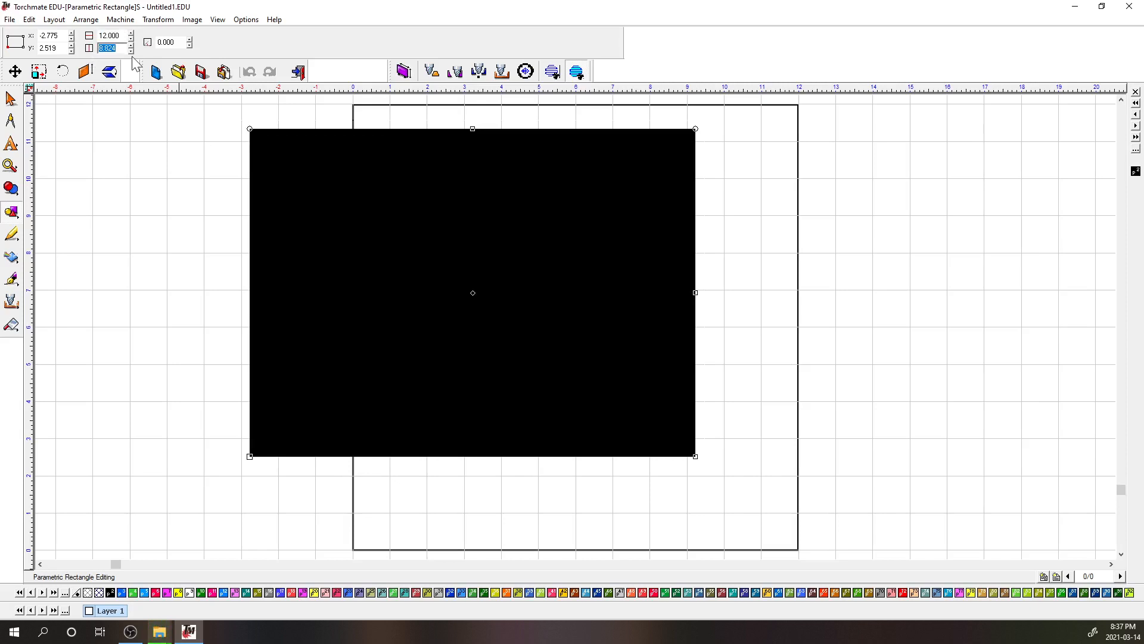
key("Return")
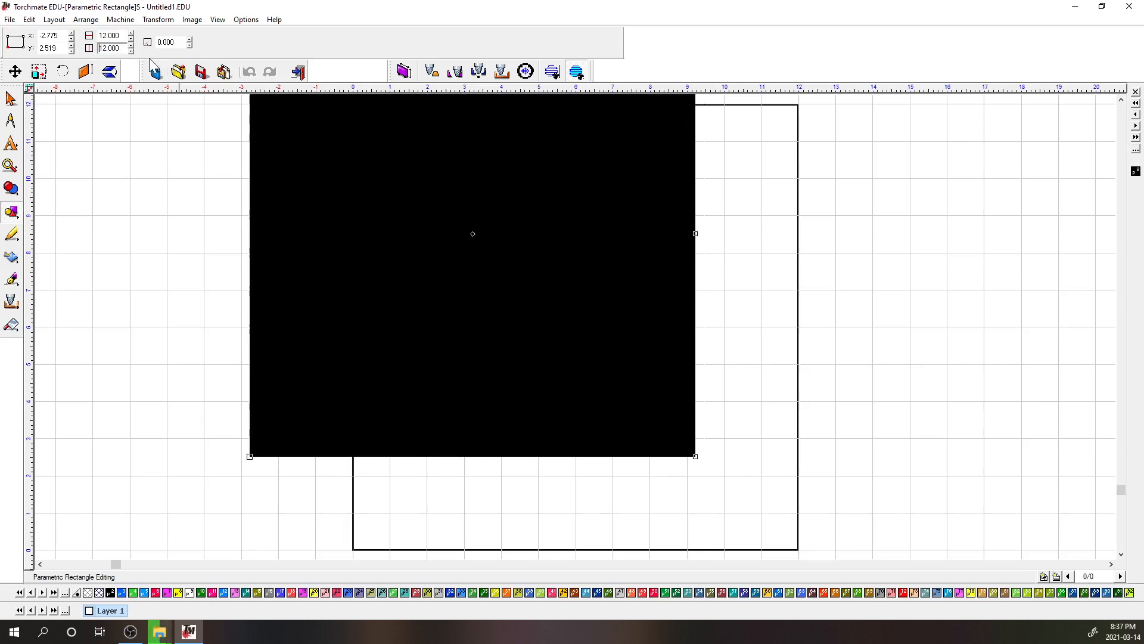
Step: Draw a second rectangle overlapping the first and set its width and height to 11 inches
mouse_move(137, 165)
left_mouse_down()
mouse_move(266, 362)
mouse_move(320, 381)
left_mouse_up()
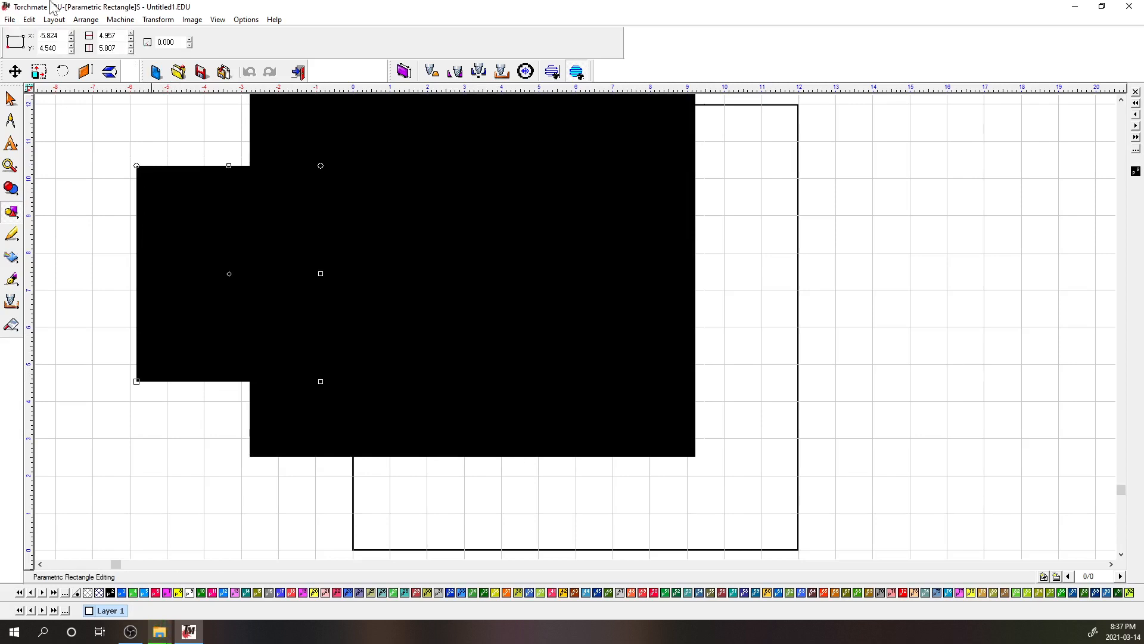
left_click(109, 35)
type("11")
key("Tab")
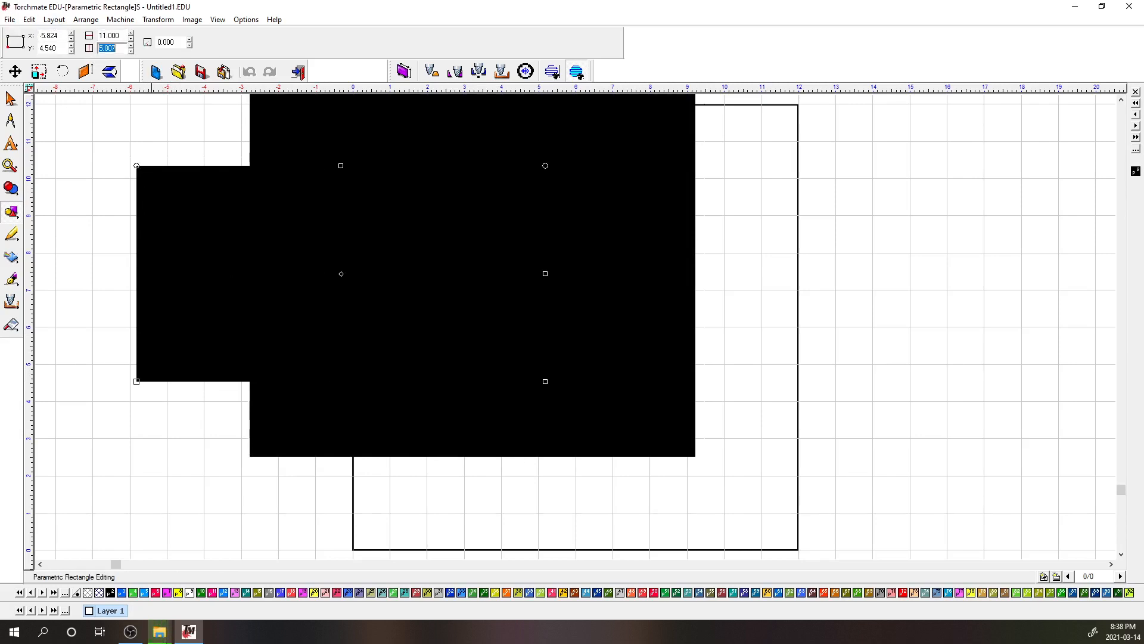
type("11")
key("Return")
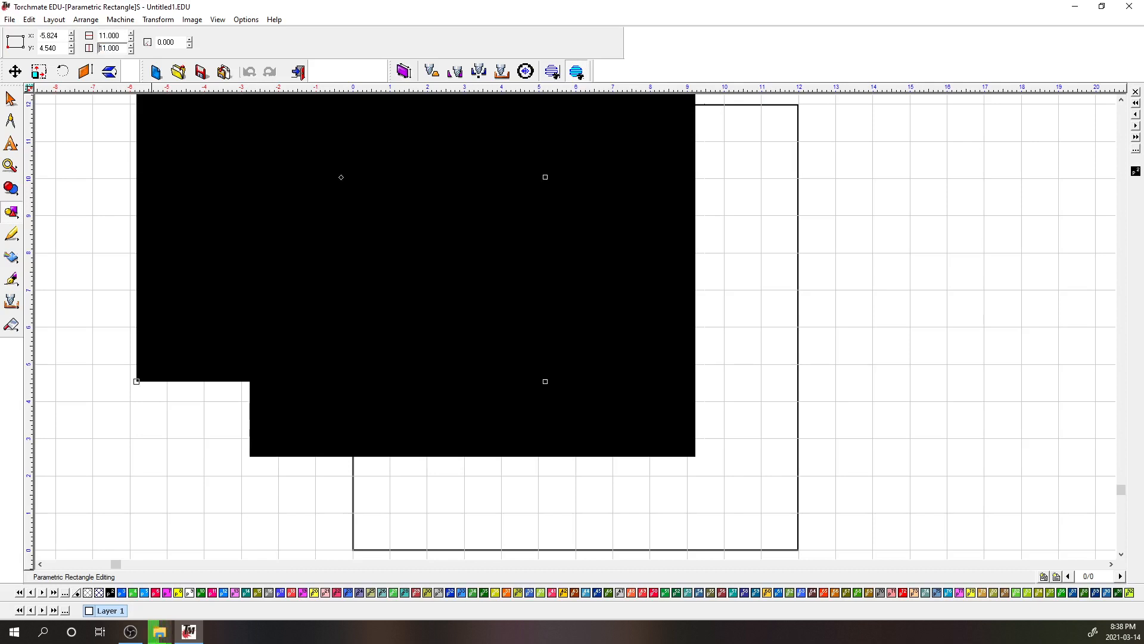
Step: Select the 12-inch and 11-inch squares together with a selection marquee enclosing both
left_click(10, 99)
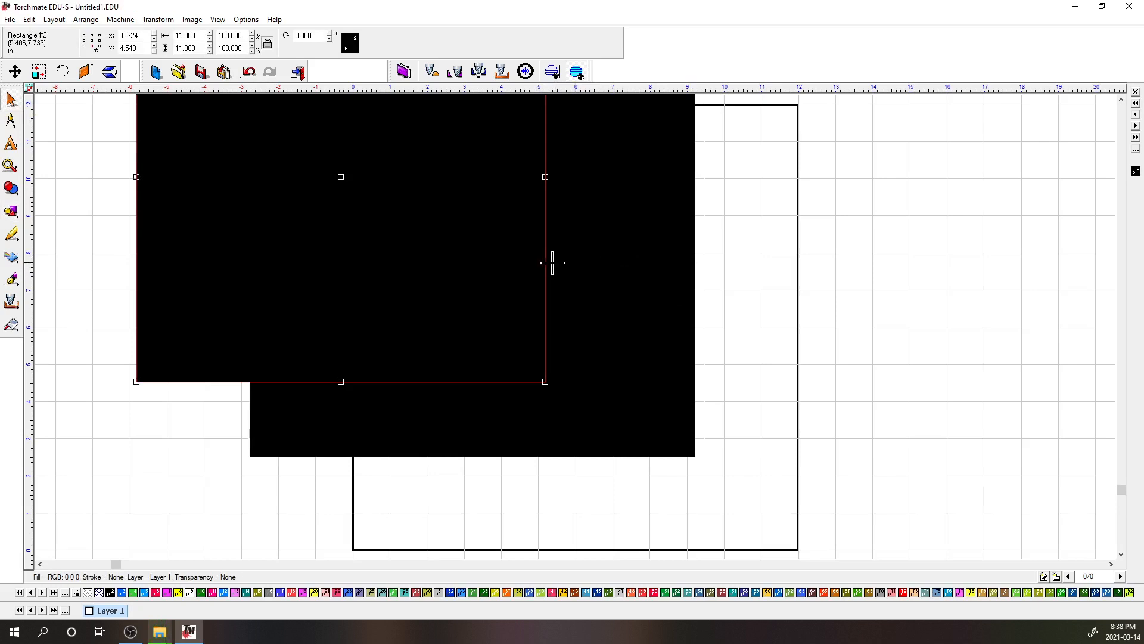
scroll(552, 262, "down", 2)
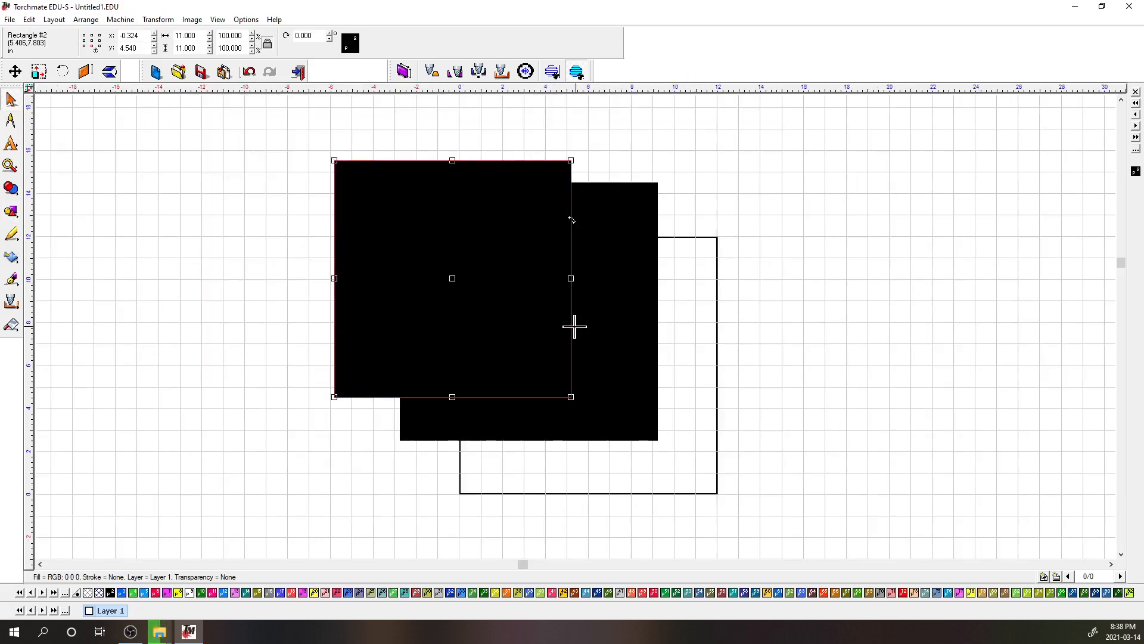
scroll(574, 327, "down", 2)
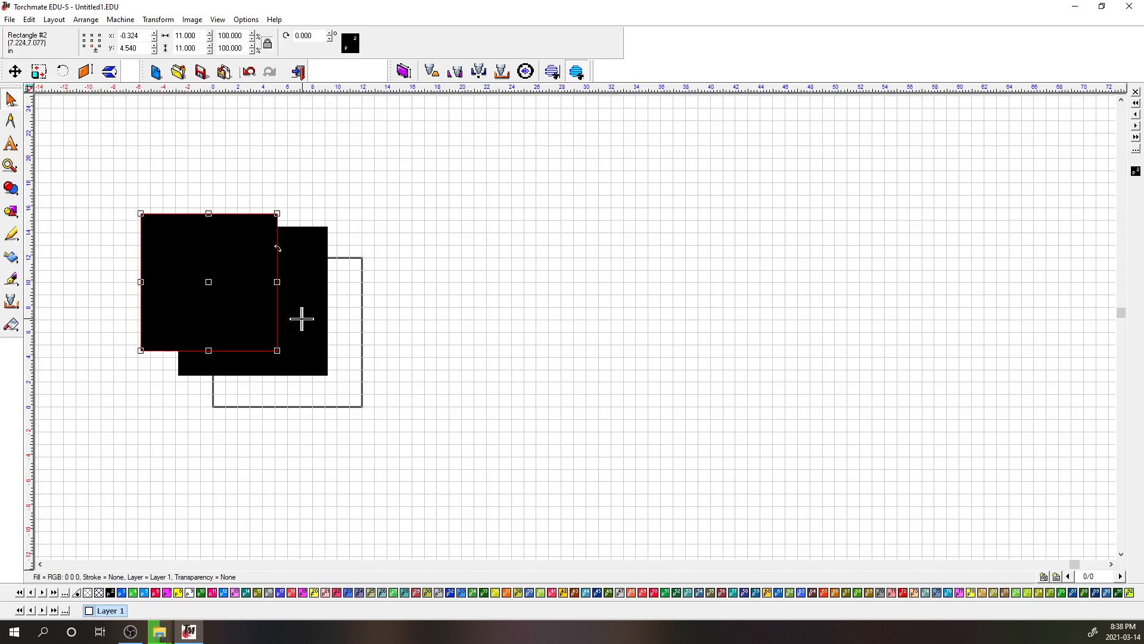
scroll(252, 301, "up", 1)
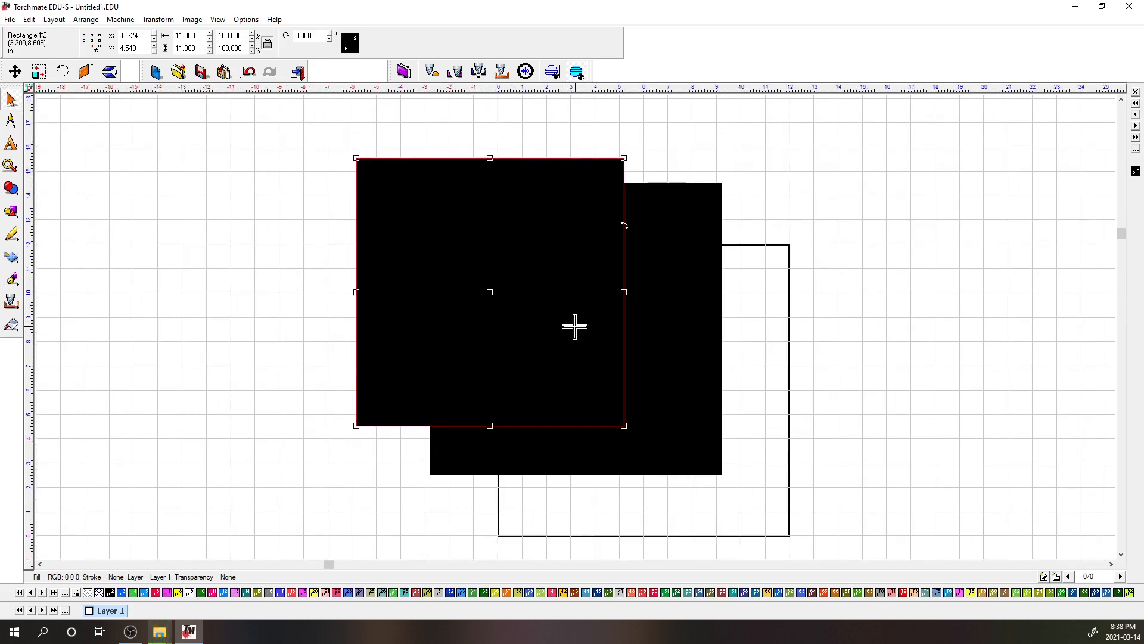
left_click_drag(322, 133, 775, 514)
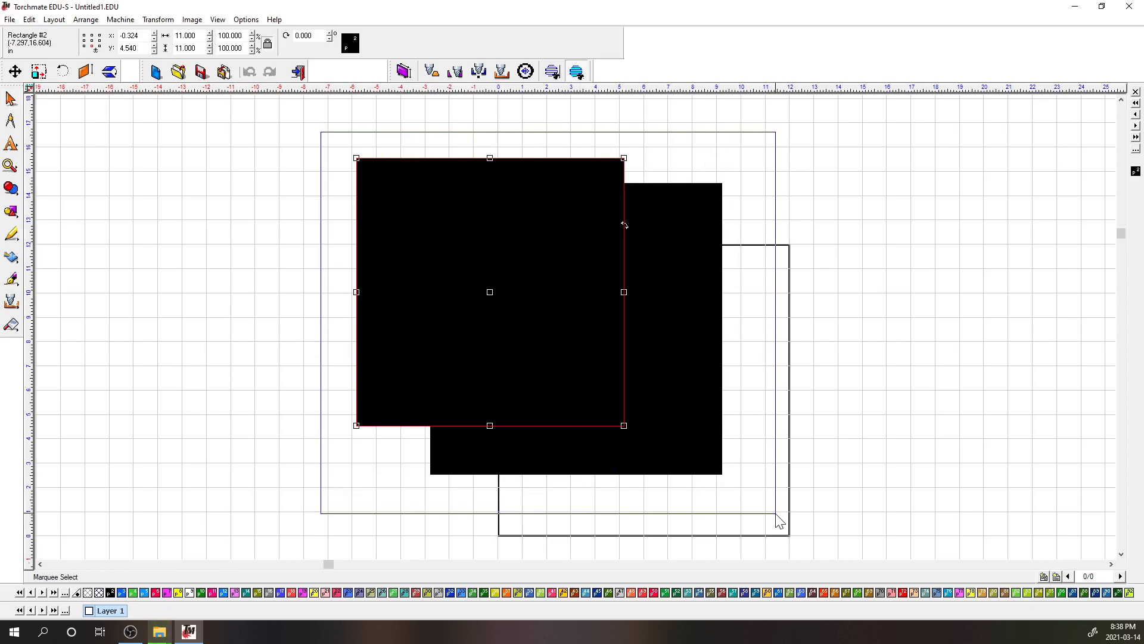
left_click_drag(776, 515, 776, 515)
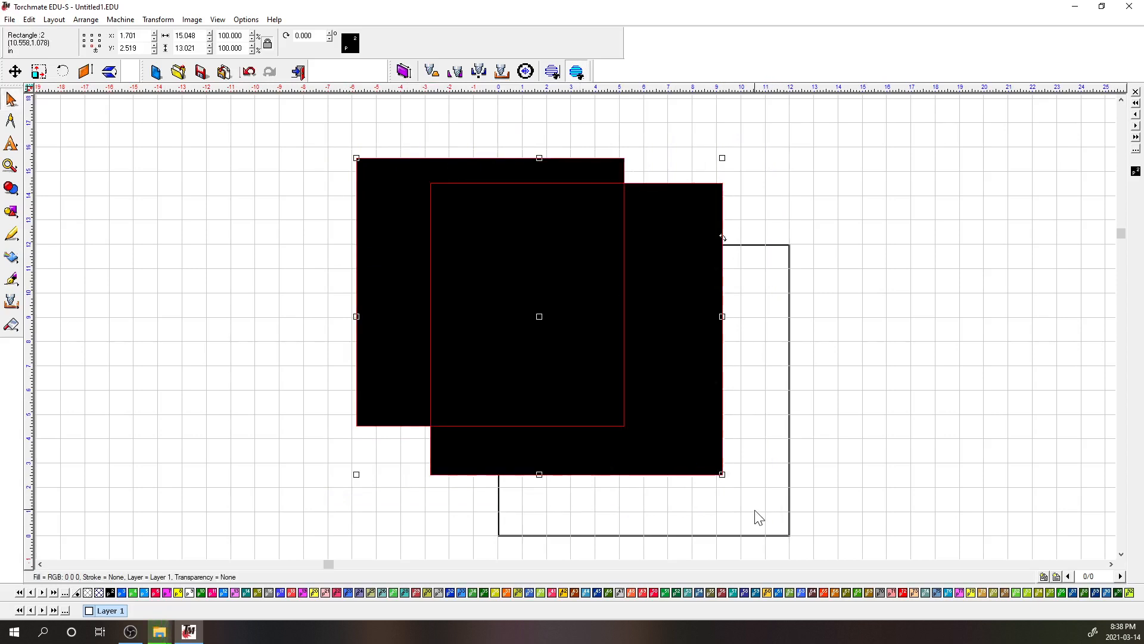
left_click_drag(300, 127, 687, 455)
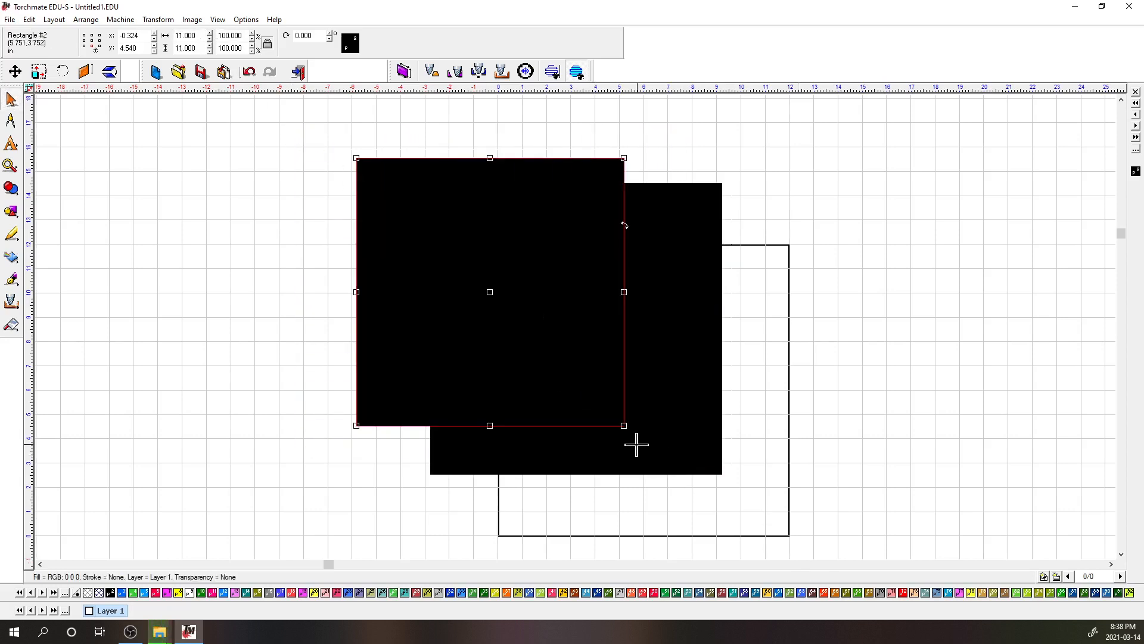
left_click_drag(322, 122, 810, 368)
left_click_drag(810, 130, 324, 508)
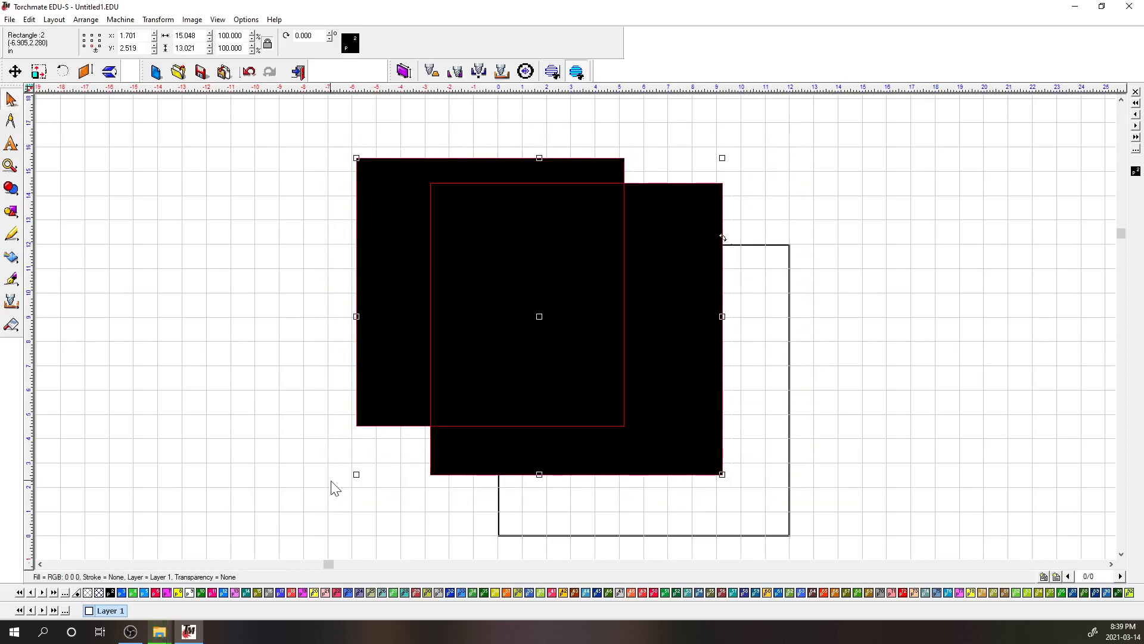
Step: Align the centers of the two selected squares vertically and horizontally to each other
left_click(55, 20)
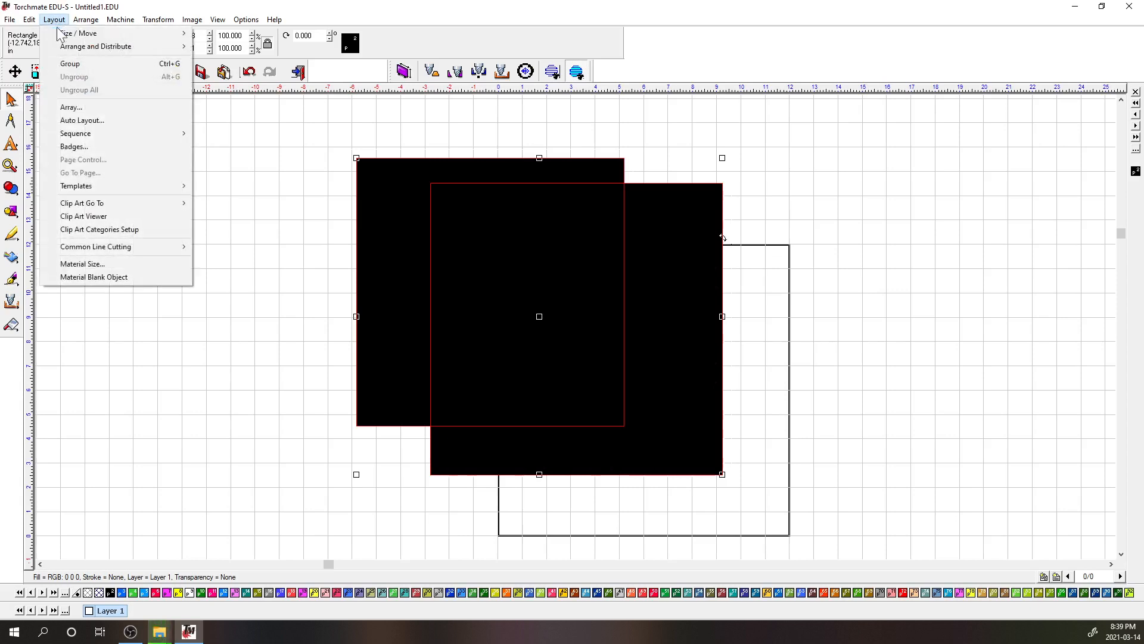
mouse_move(106, 50)
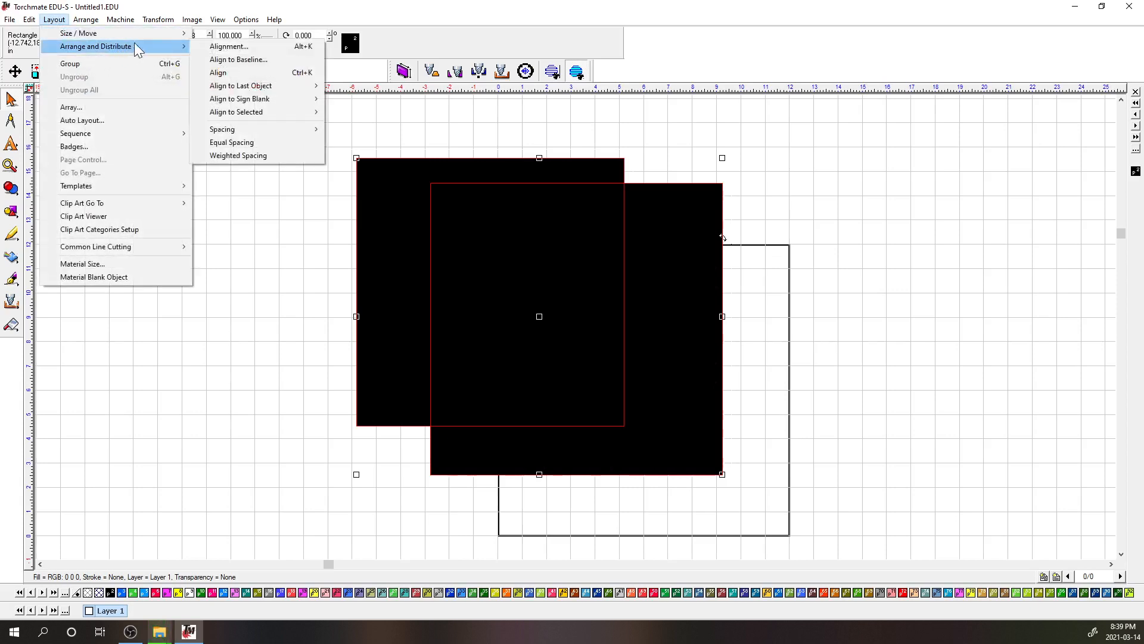
mouse_move(278, 119)
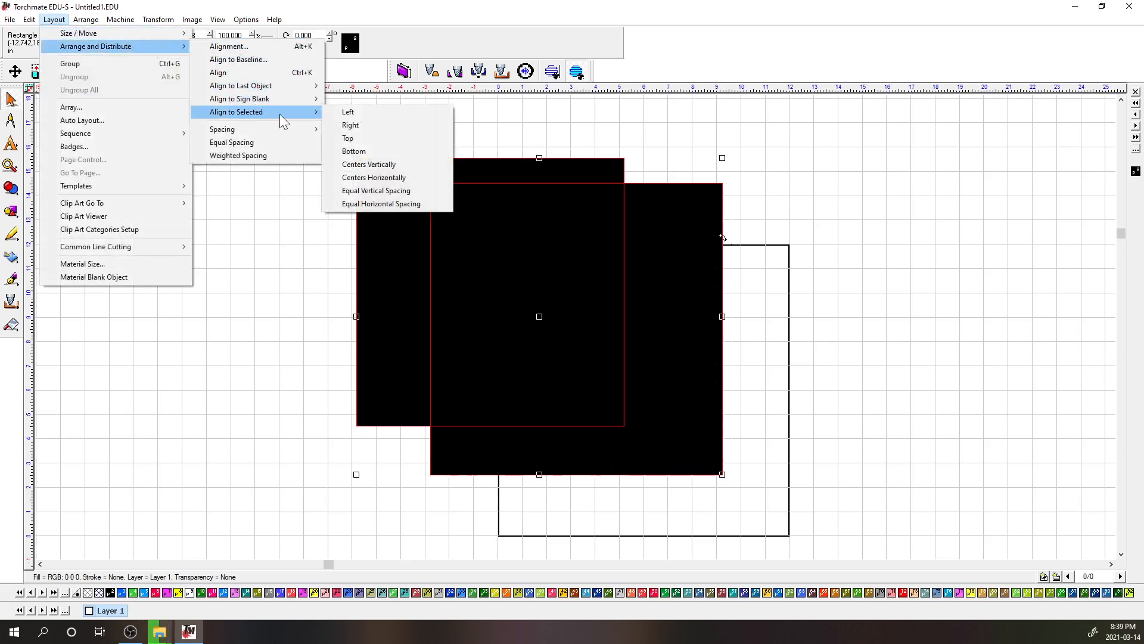
left_click(369, 164)
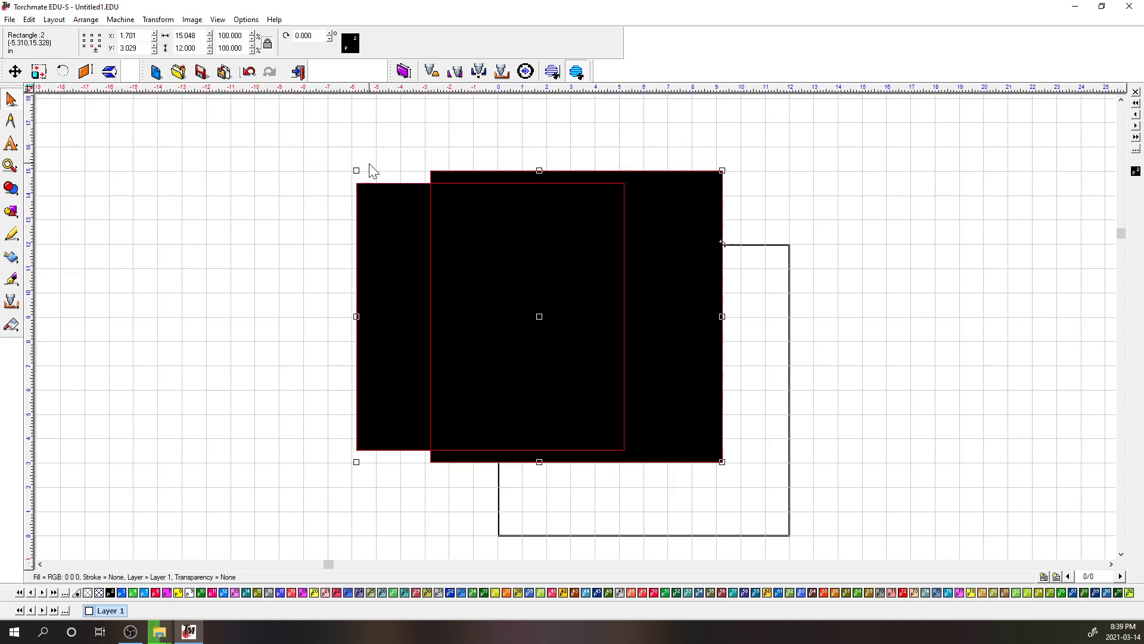
left_click(55, 20)
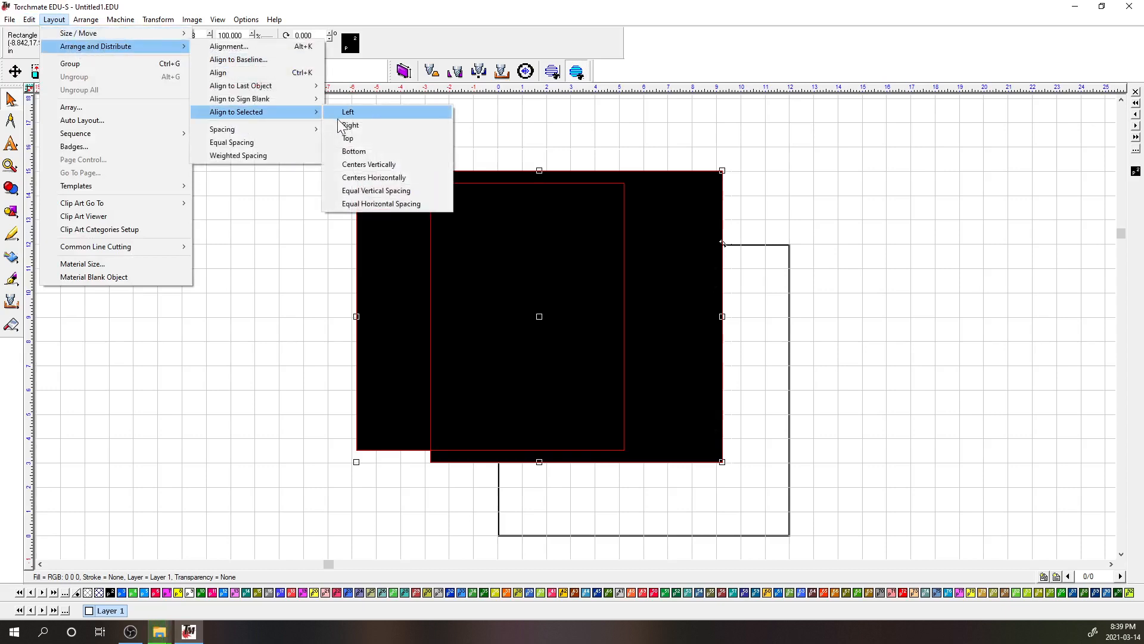
left_click(366, 179)
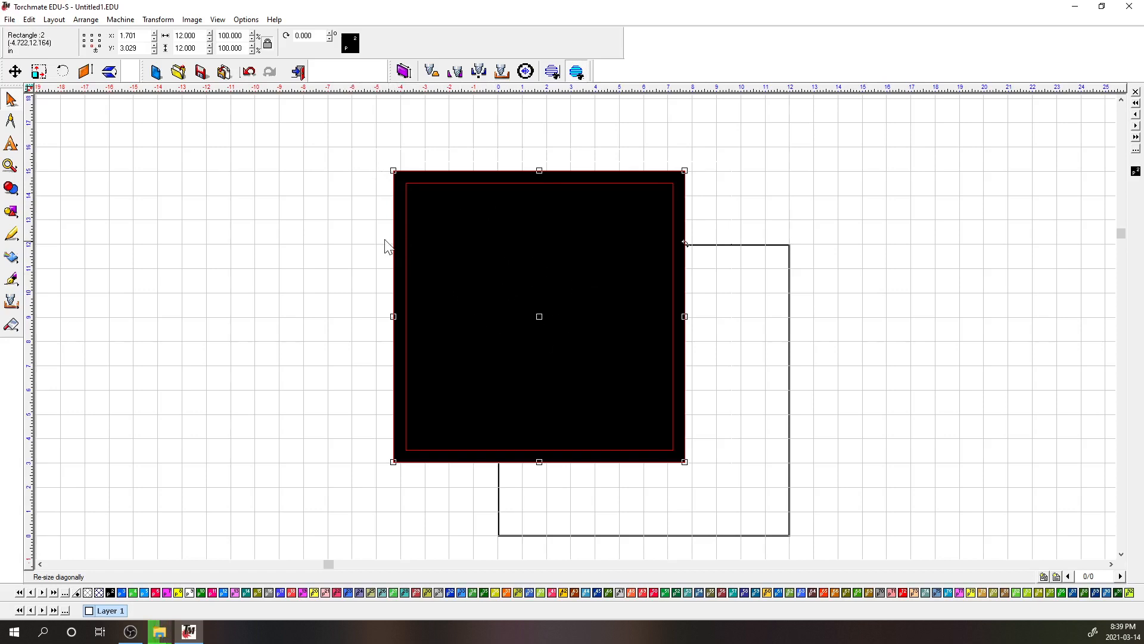
Step: Weld the two squares into a hollow frame by removing their overlap, and move the frame exactly onto the material outline
left_click(11, 192)
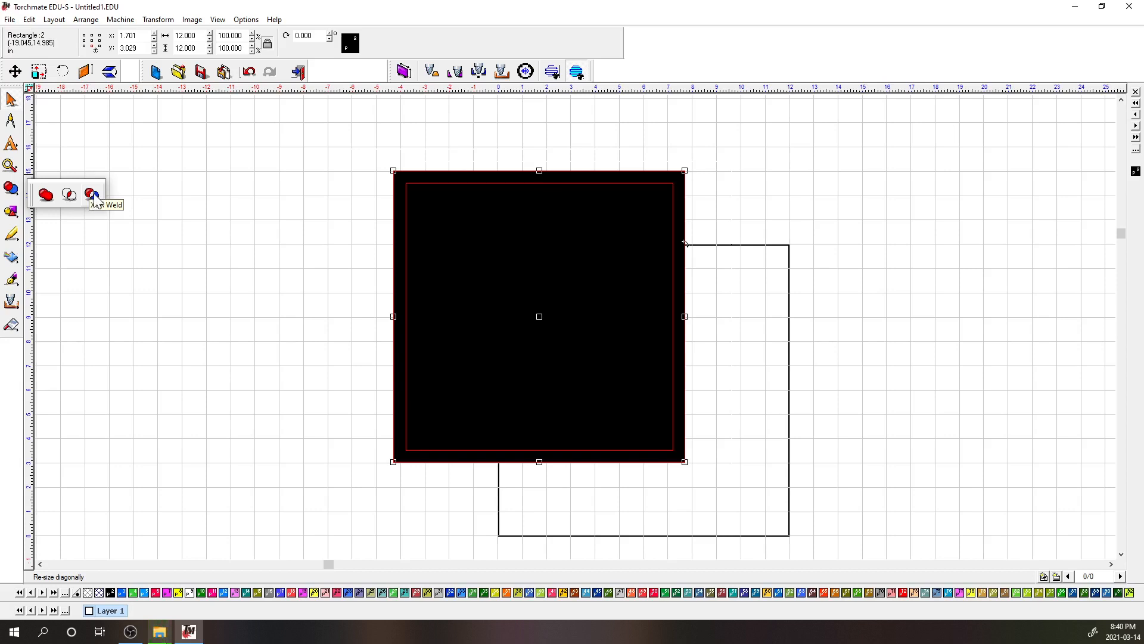
left_click(93, 195)
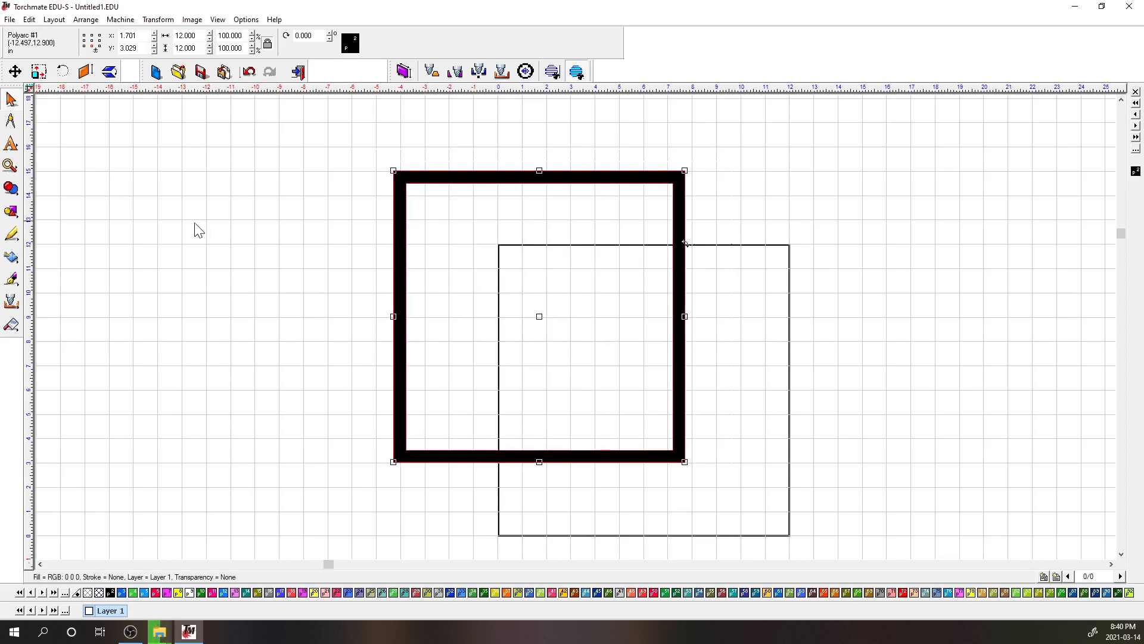
left_click(314, 257)
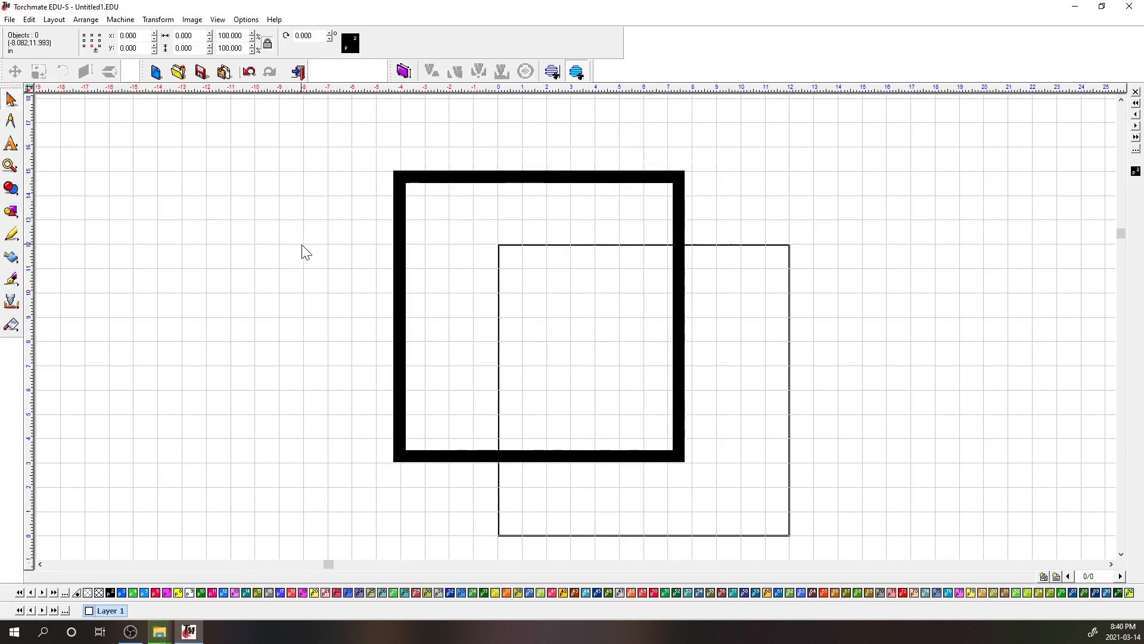
left_click_drag(394, 215, 498, 287)
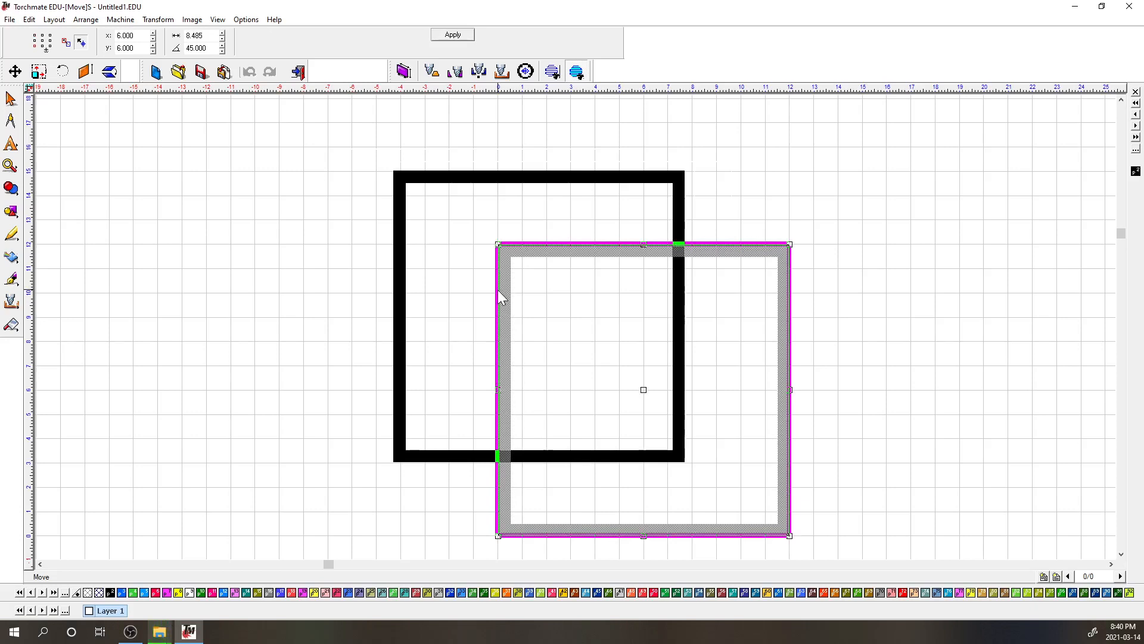
left_click(500, 296)
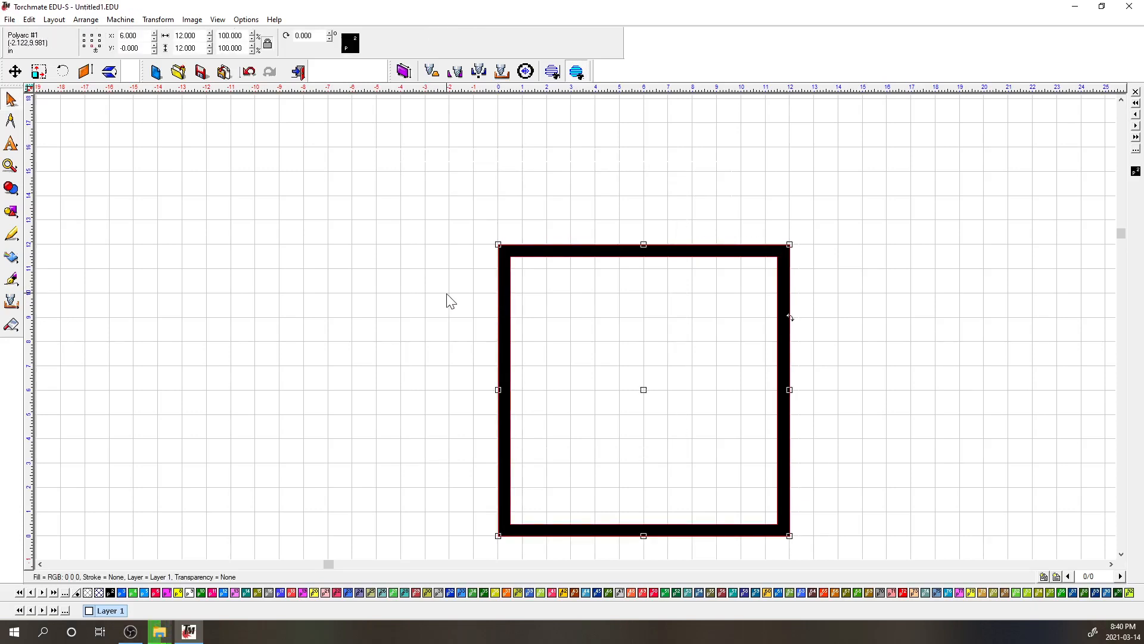
scroll(96, 308, "down", 2)
scroll(539, 325, "down", 1)
scroll(60, 303, "up", 1)
scroll(581, 320, "down", 1)
scroll(581, 336, "up", 3)
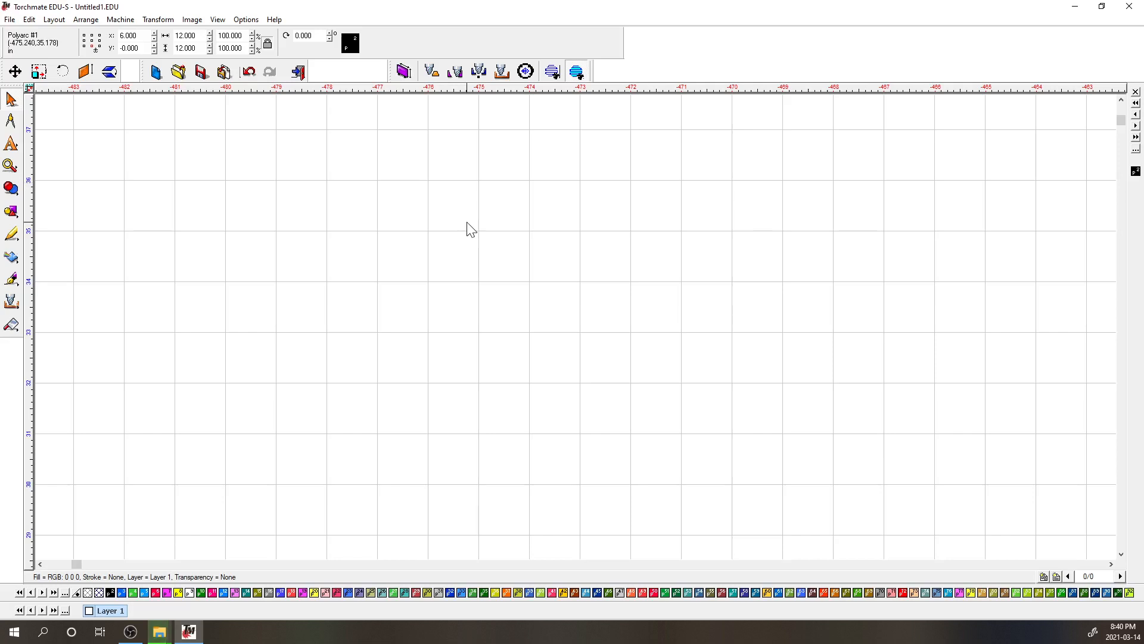
Step: Reapply the 12 by 12 inch portrait material size and clear the selection of the frame
left_click(54, 19)
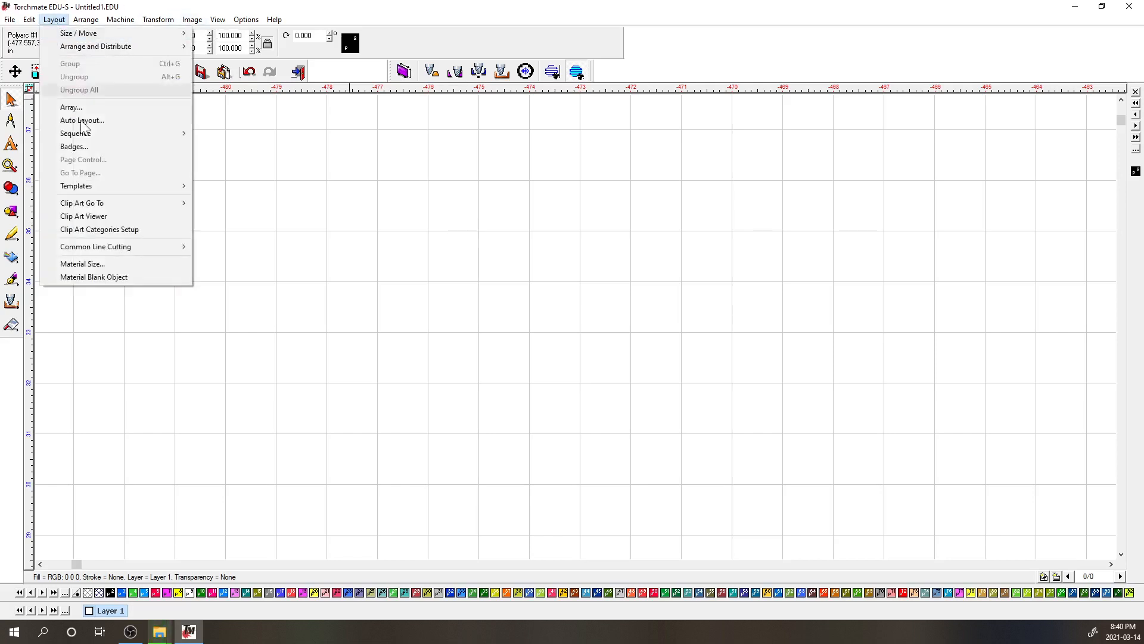
left_click(87, 264)
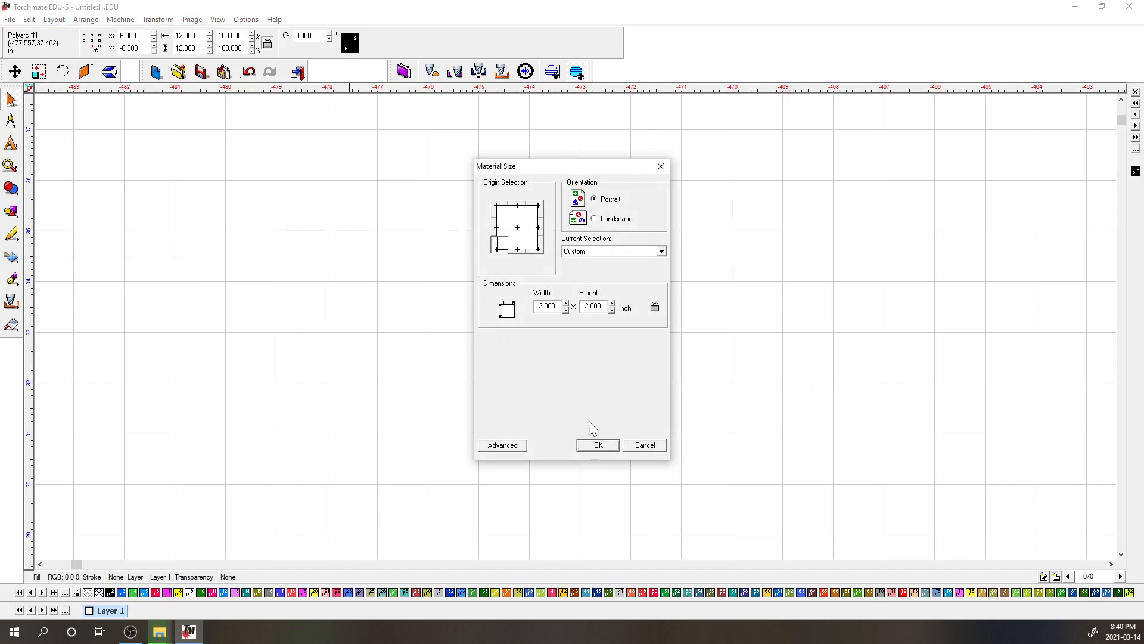
left_click(599, 446)
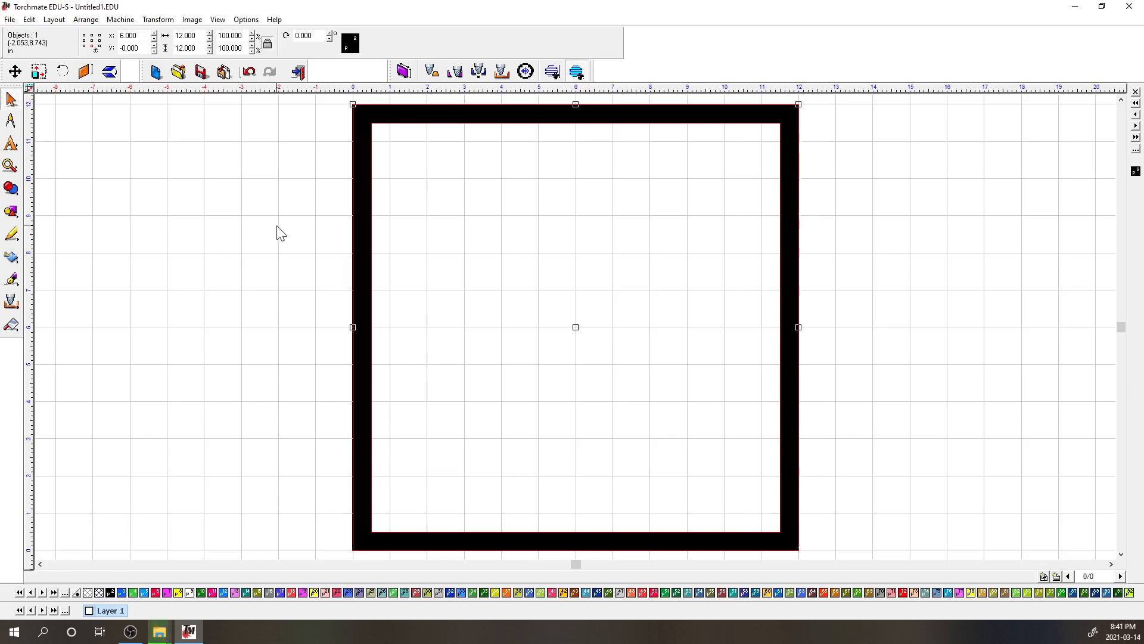
left_click(292, 228)
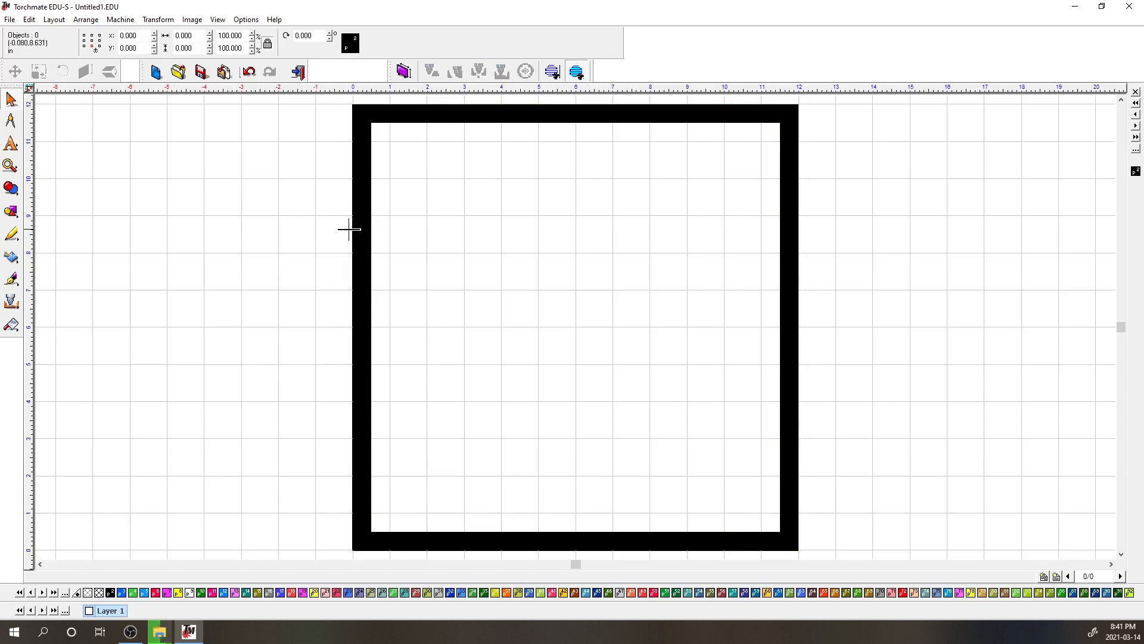
Step: Draw a circle over the square frame and set its radius to 6 inches
left_click(11, 211)
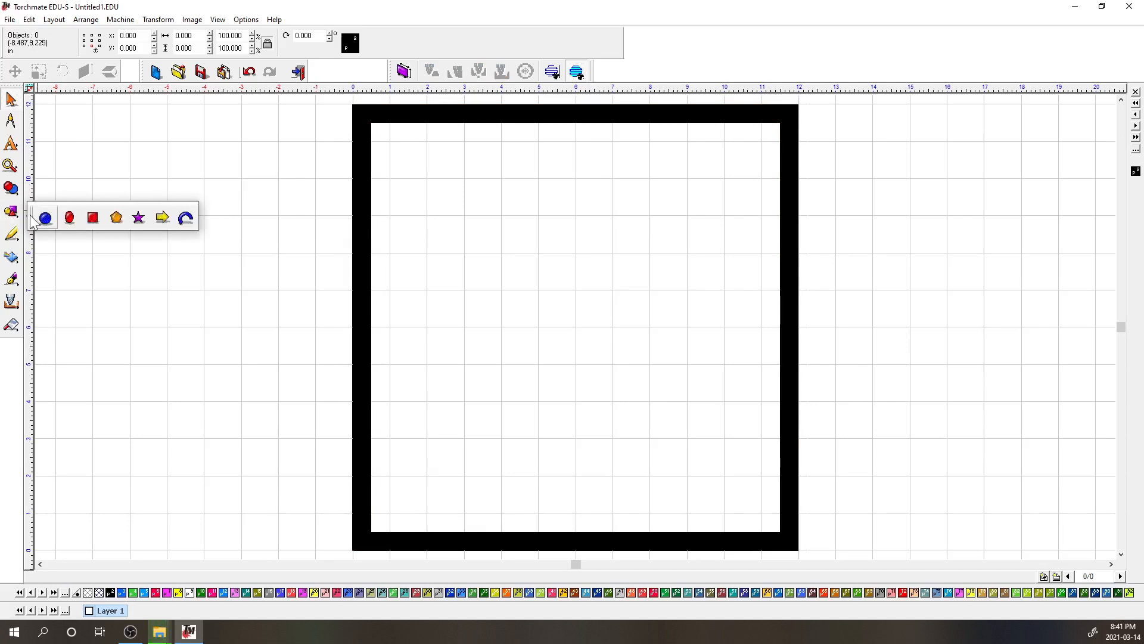
left_click(45, 218)
left_click_drag(413, 191, 684, 447)
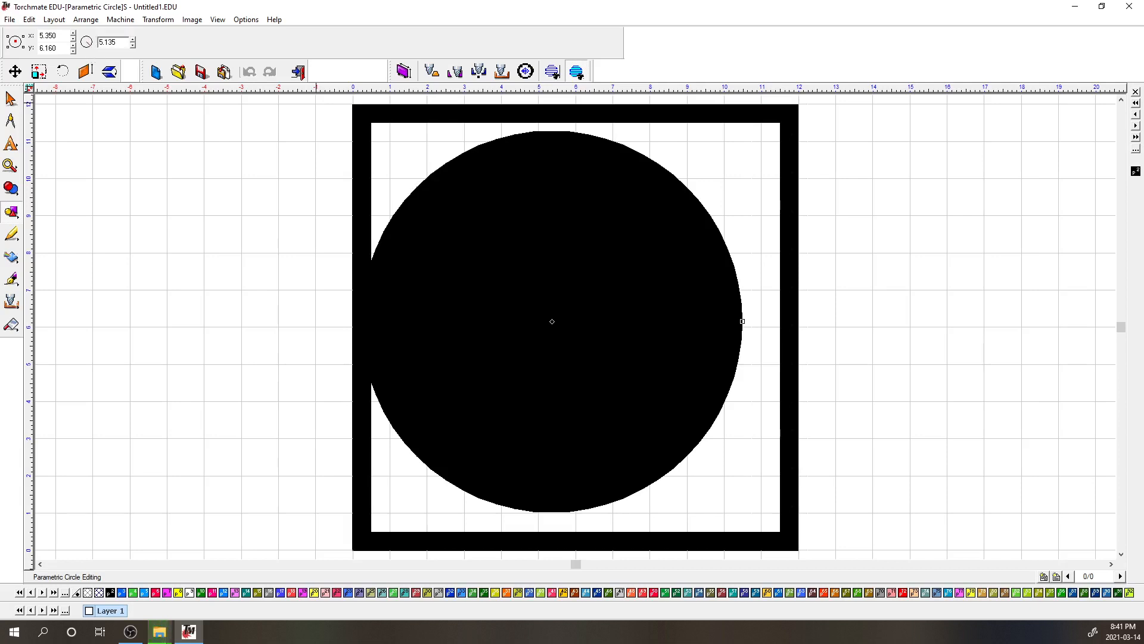
double_click(107, 42)
type("6")
key("Return")
Step: Move the 6-inch-radius circle off the frame into the empty area left of it
left_click(11, 99)
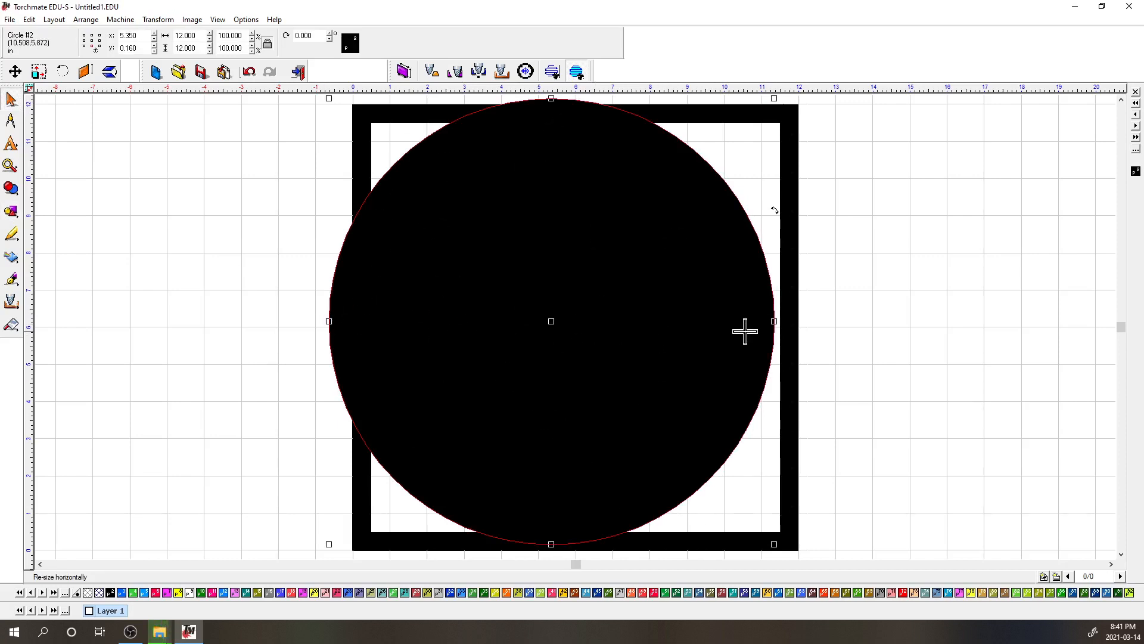
scroll(492, 266, "down", 3)
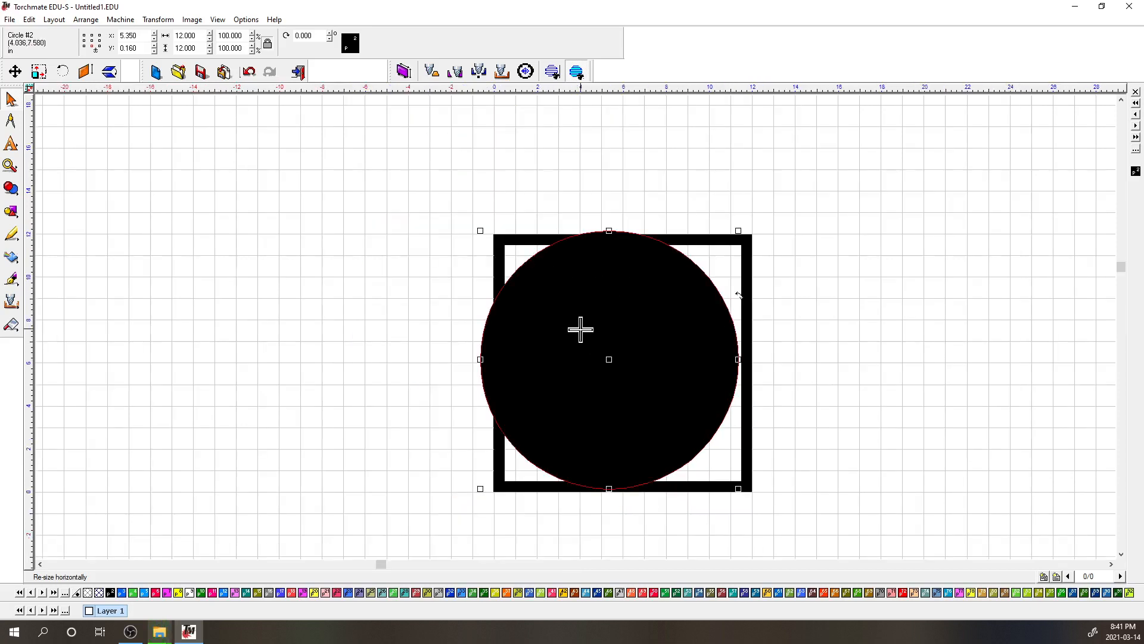
left_click_drag(658, 303, 392, 256)
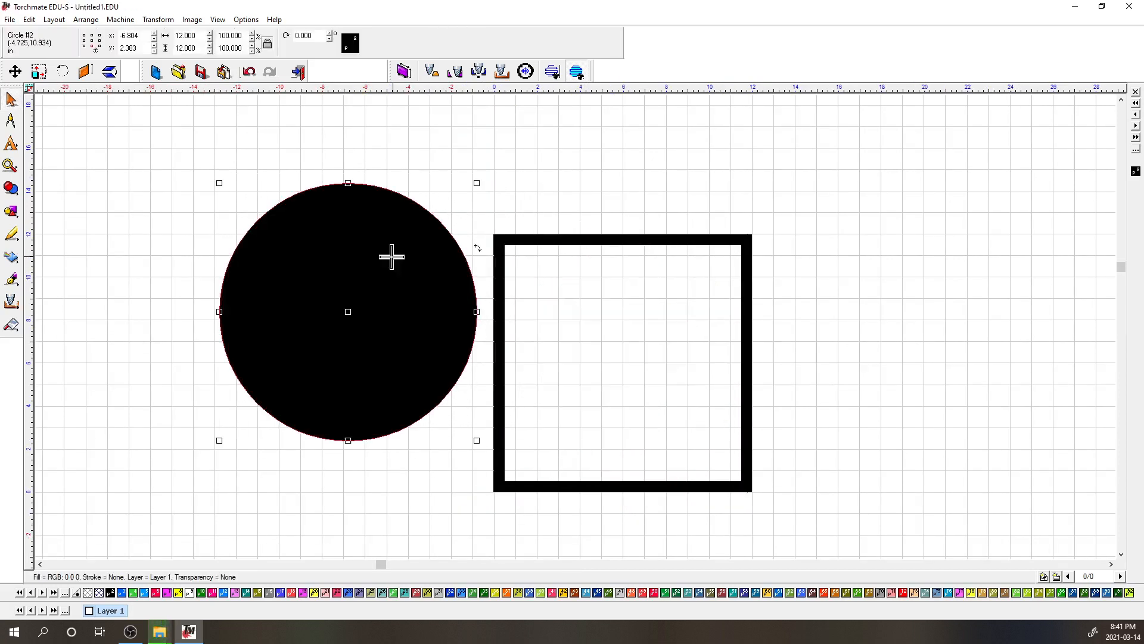
Step: Draw a rectangle over the lower half of the circle and set it to 12 inches wide and 6 inches high
left_click(11, 211)
left_click(93, 217)
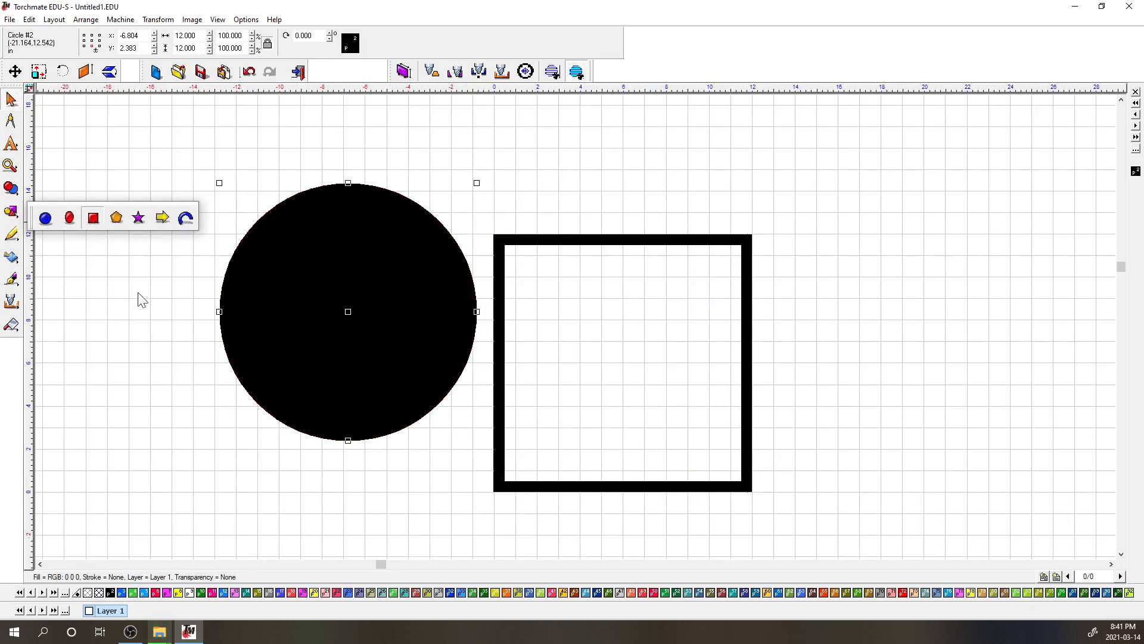
left_click_drag(174, 307, 483, 444)
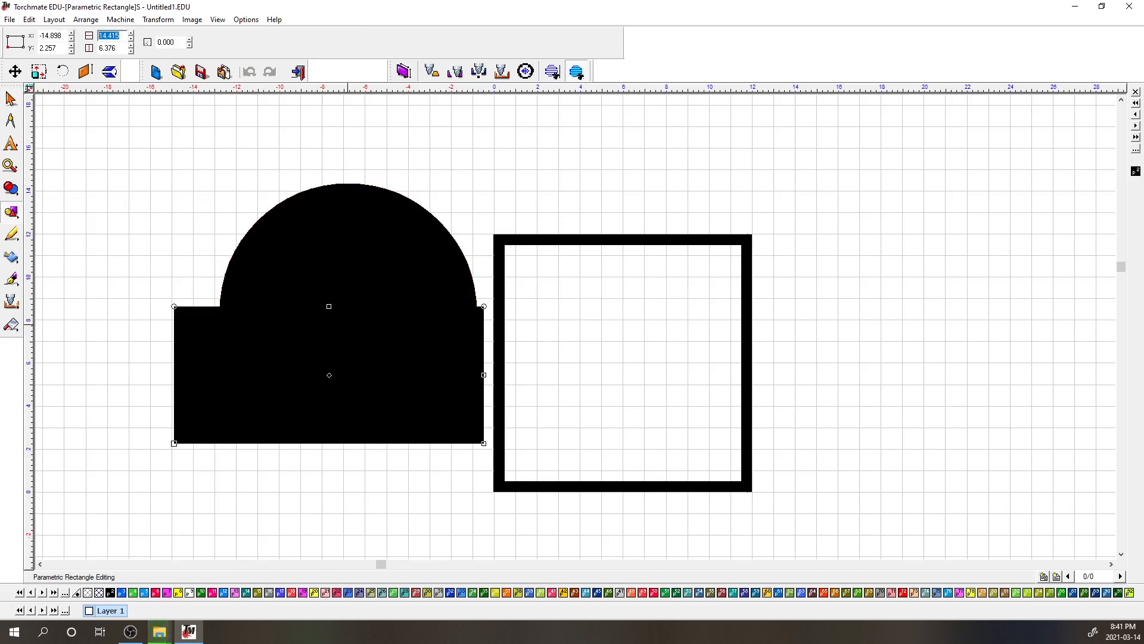
type("12")
key("Tab")
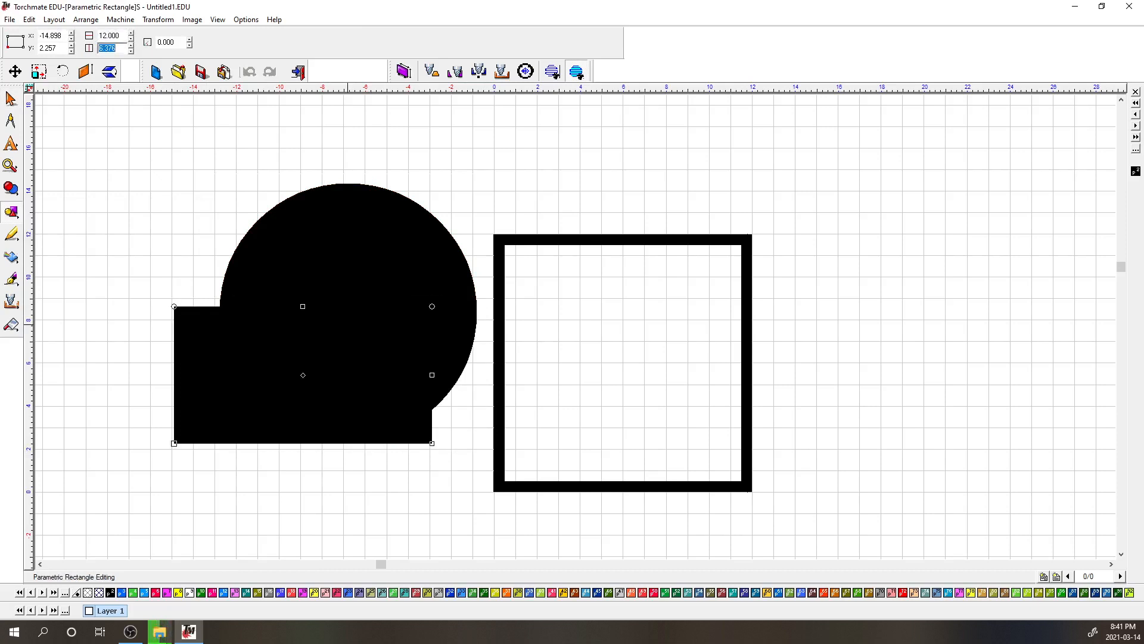
type("6")
key("Return")
Step: Select the circle and rectangle together, align their centers horizontally, and align their bottom edges
left_click(10, 99)
left_click_drag(145, 135, 521, 480)
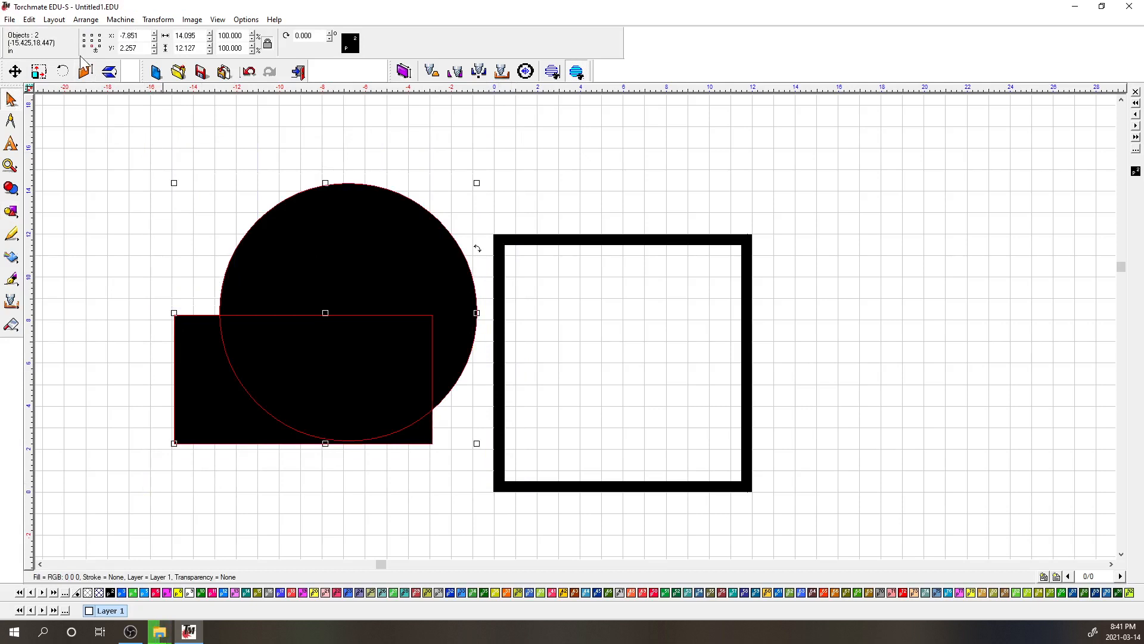
left_click(53, 19)
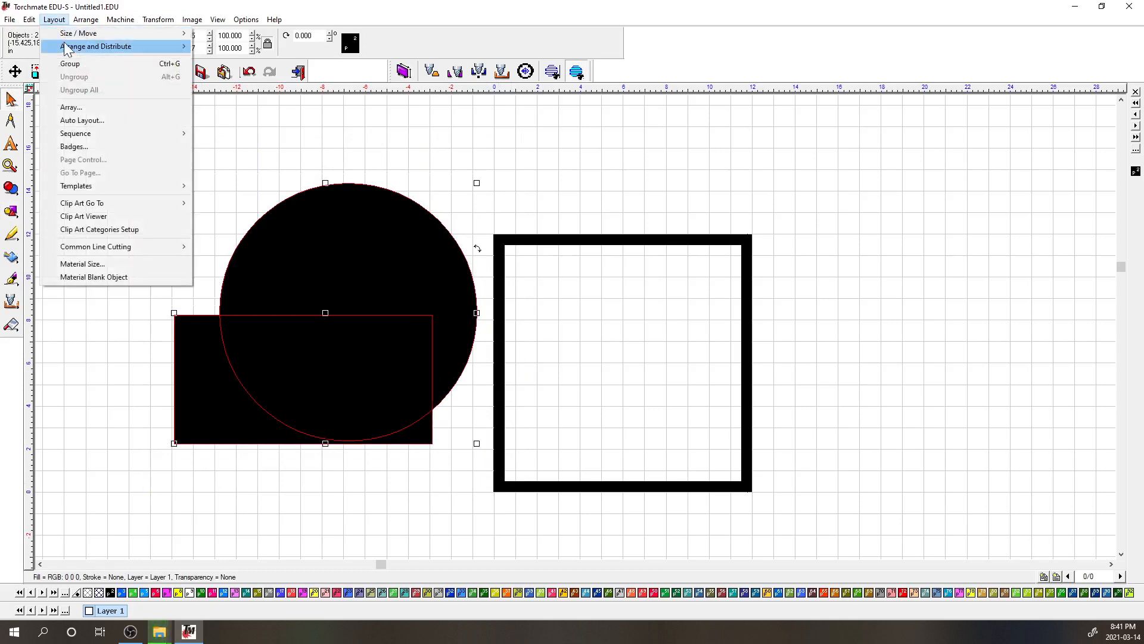
mouse_move(64, 41)
mouse_move(234, 111)
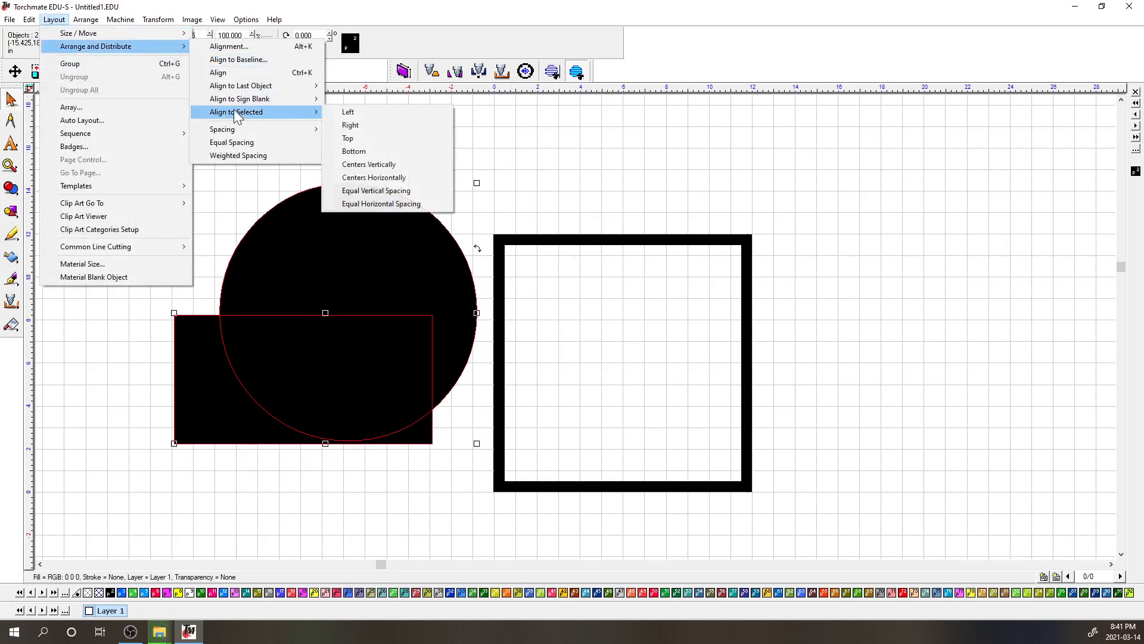
left_click(370, 181)
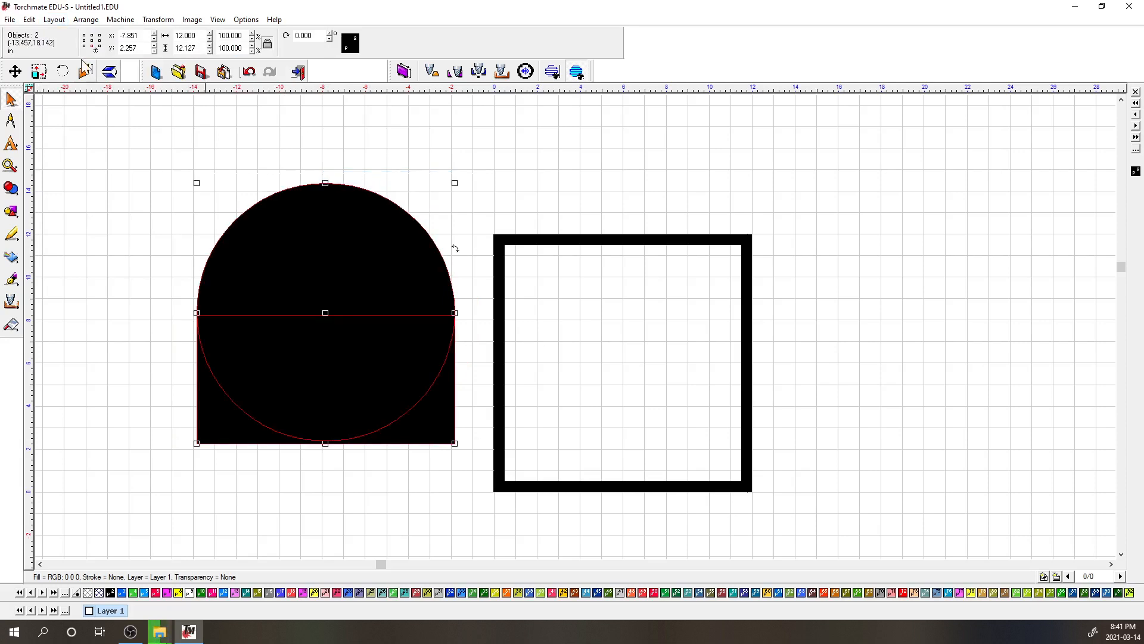
left_click(54, 19)
mouse_move(89, 47)
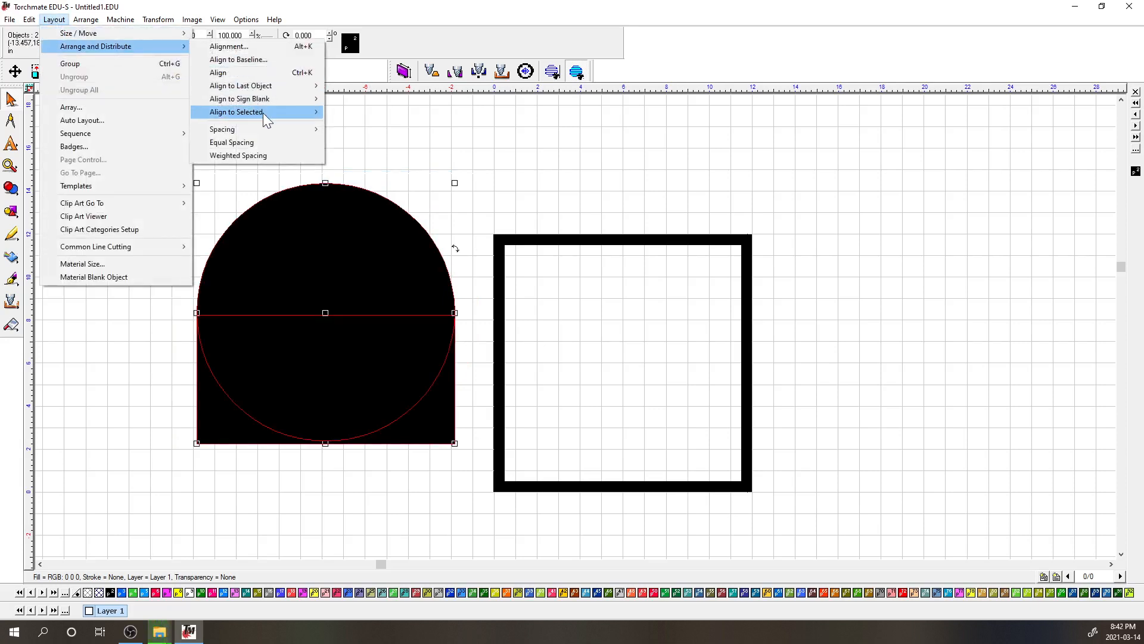
mouse_move(263, 113)
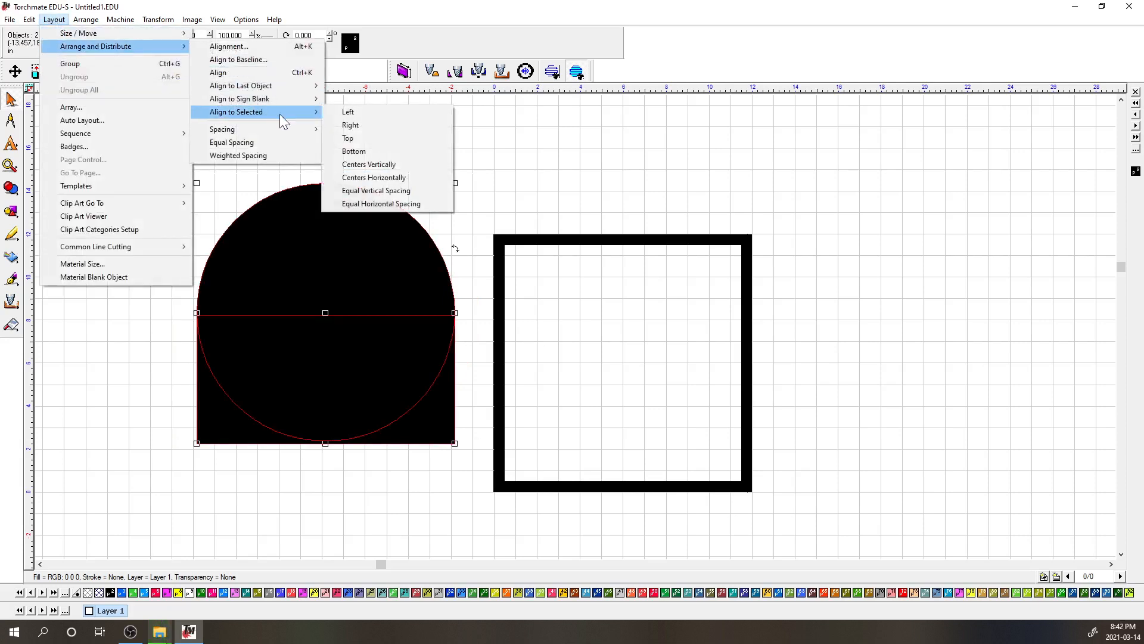
left_click(351, 152)
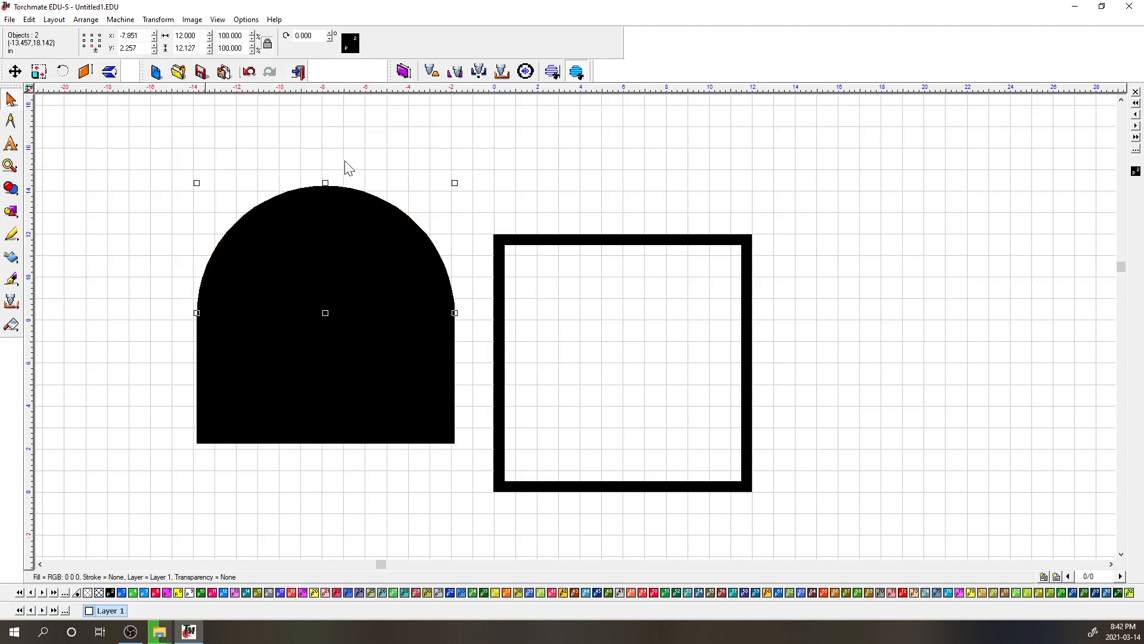
Step: Weld the circle and rectangle by removing their overlap, and delete the leftover lower piece, suppressing further delete warnings
left_click(11, 189)
left_click(92, 191)
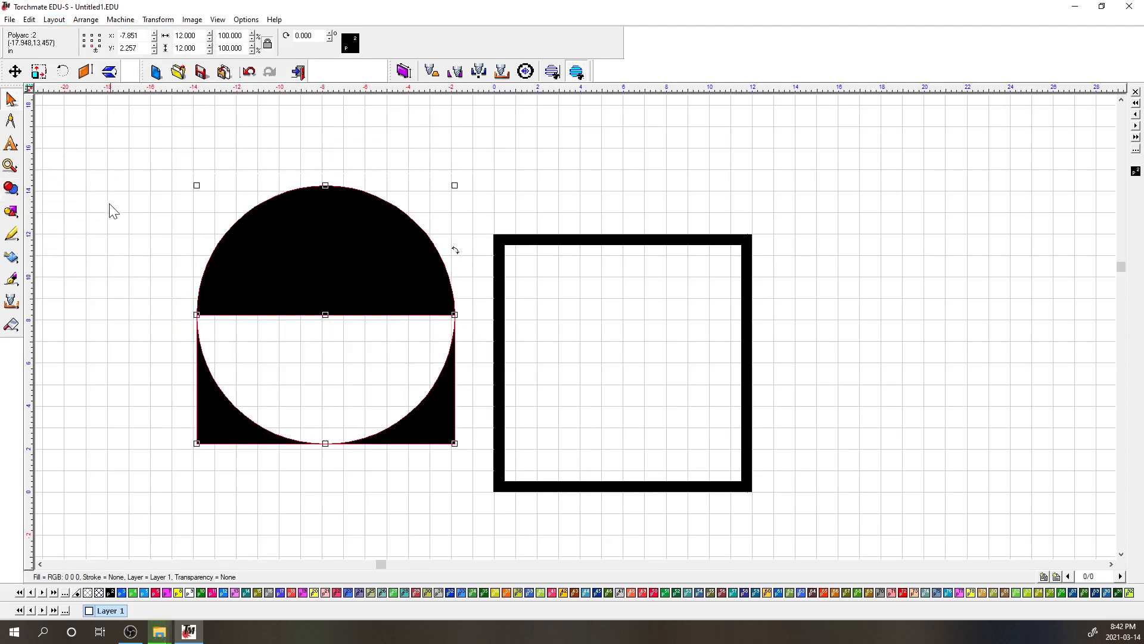
left_click(484, 375)
left_click(444, 417)
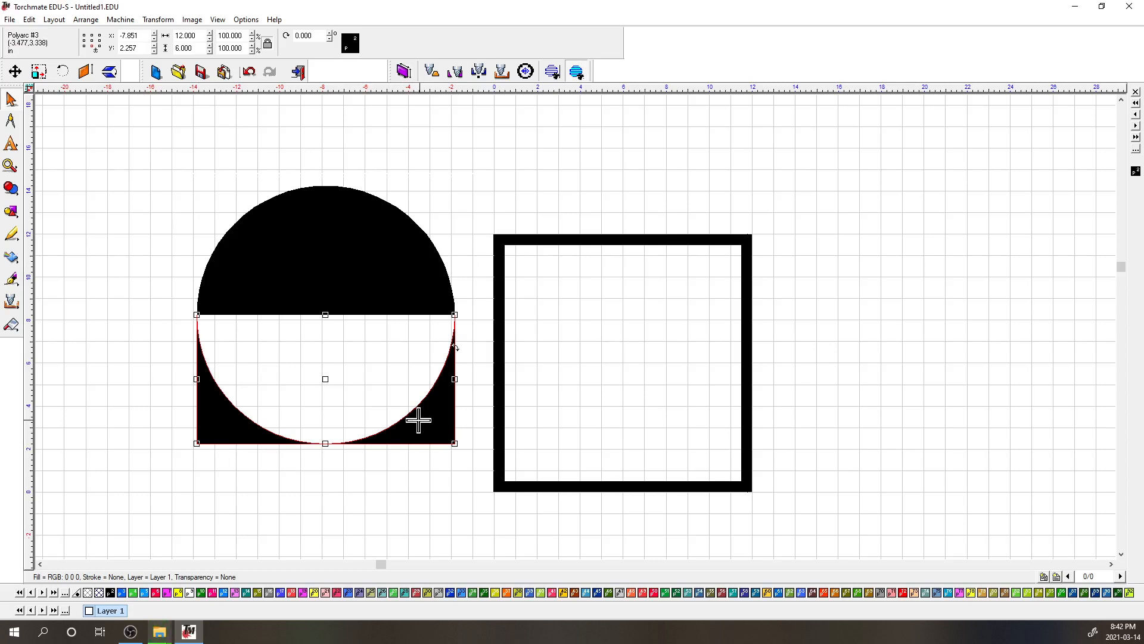
key("Delete")
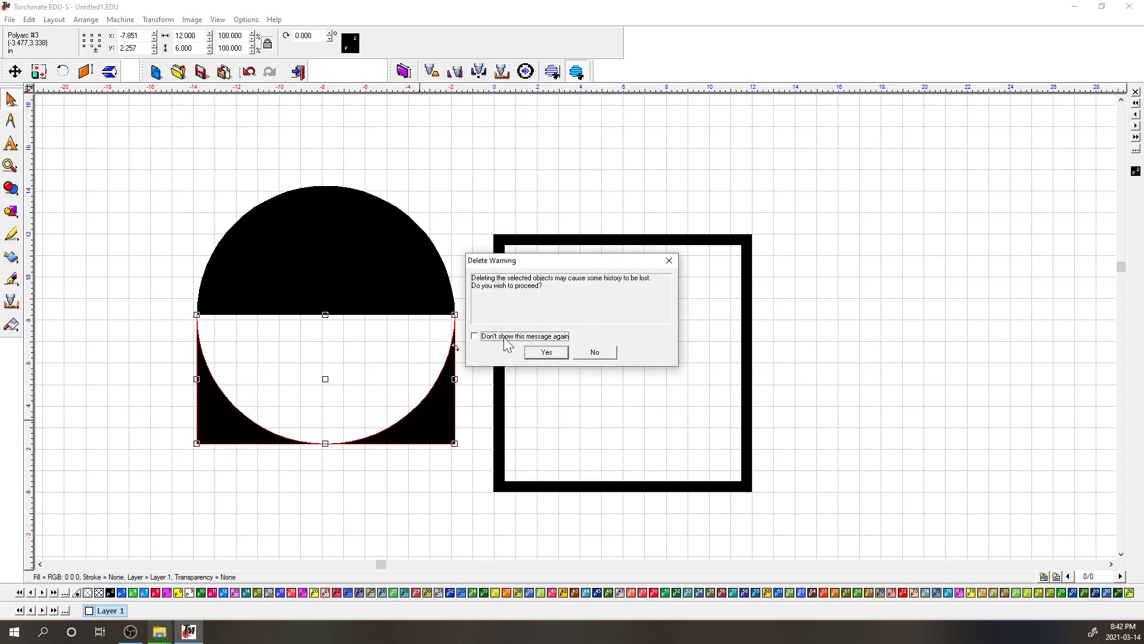
left_click(475, 336)
left_click(546, 352)
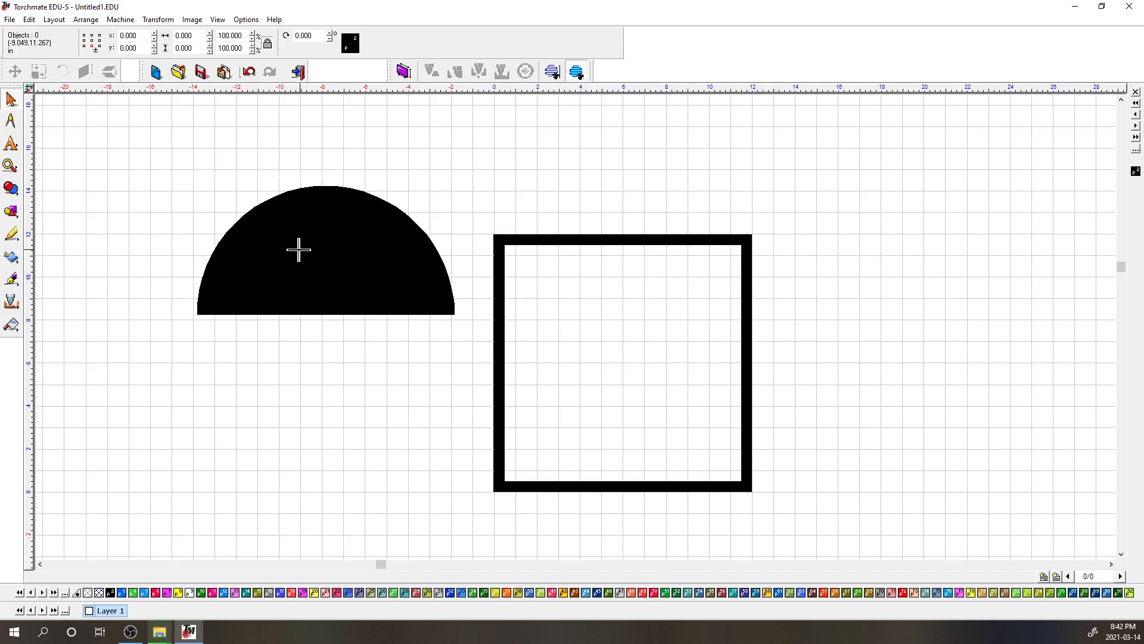
Step: Undo the weld of the circle and rectangle, and delete the rectangle so only the circle remains beside the frame
key("ctrl+z")
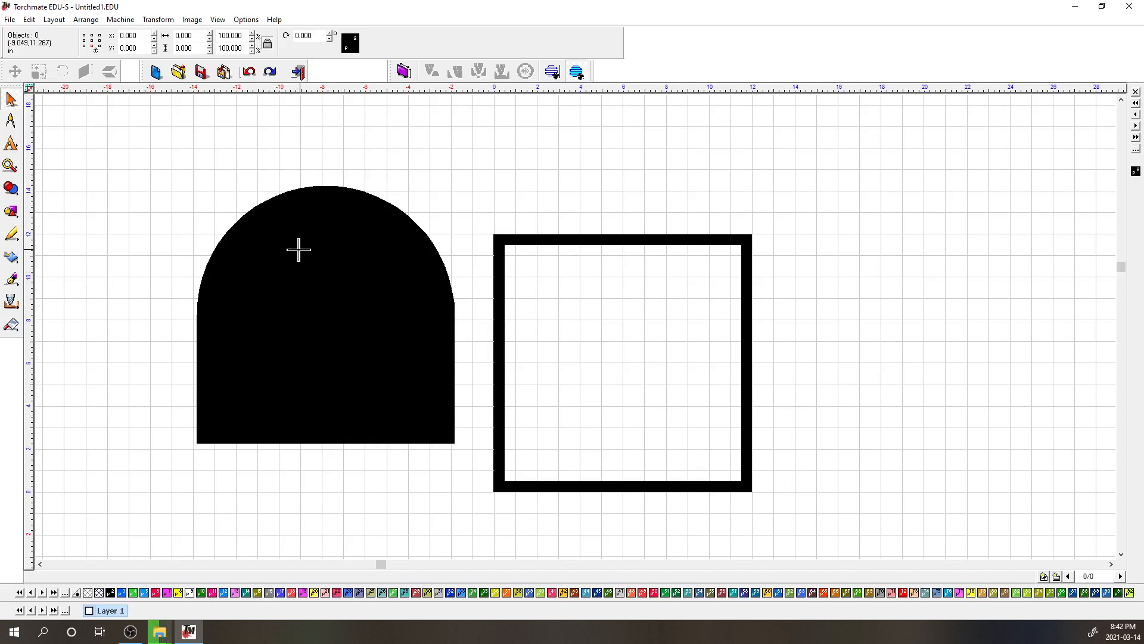
left_click(300, 248)
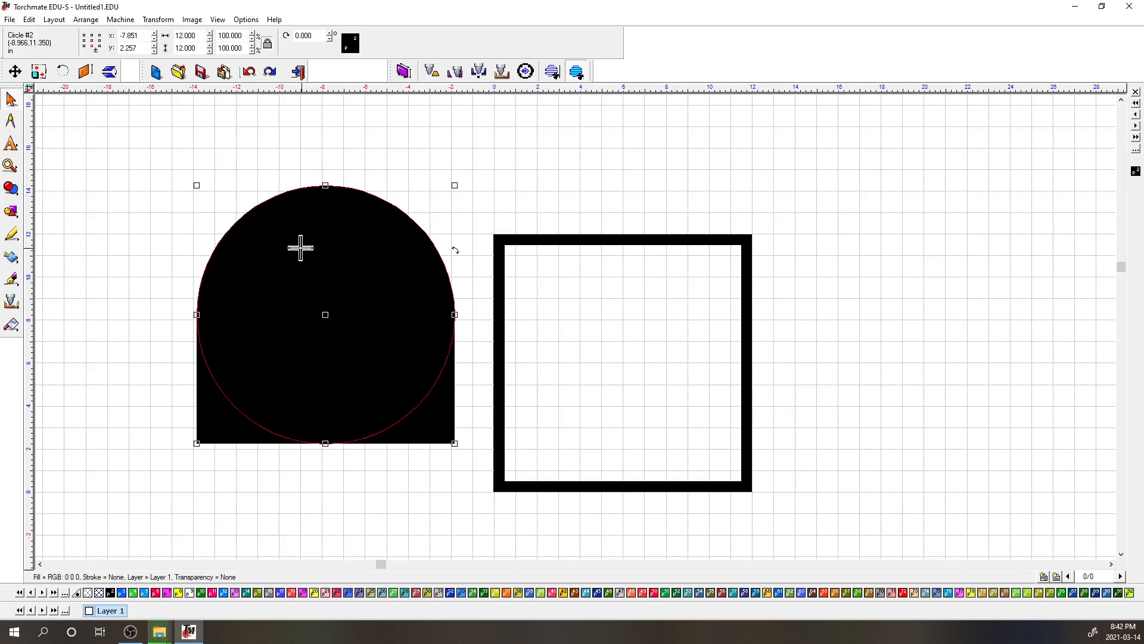
key("Delete")
key("ctrl+z")
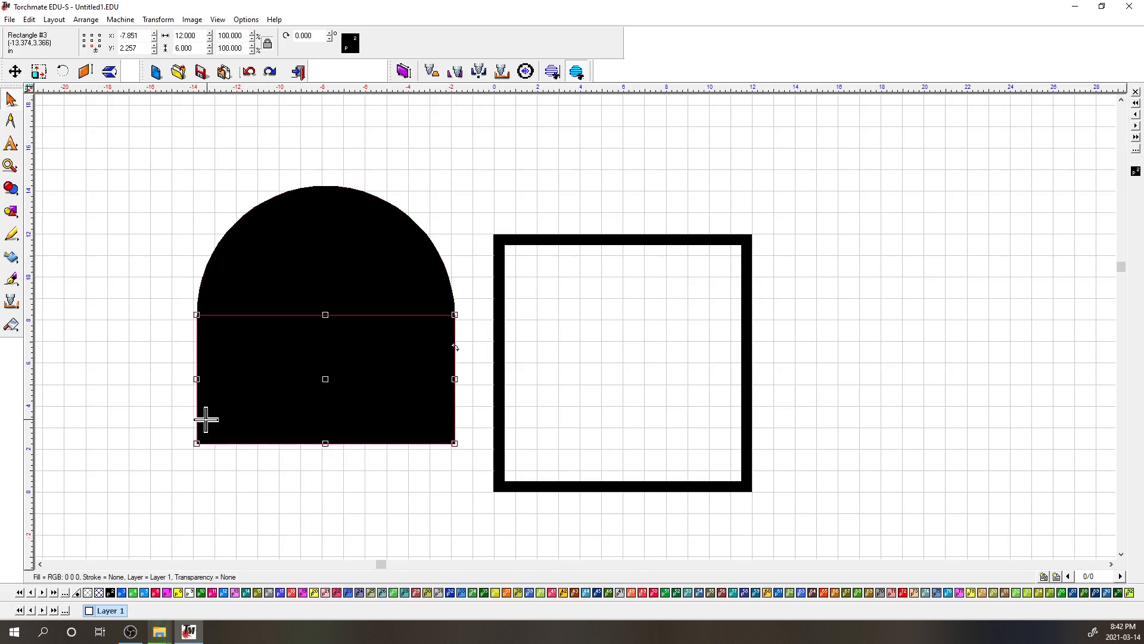
key("ctrl+z")
left_click(298, 324)
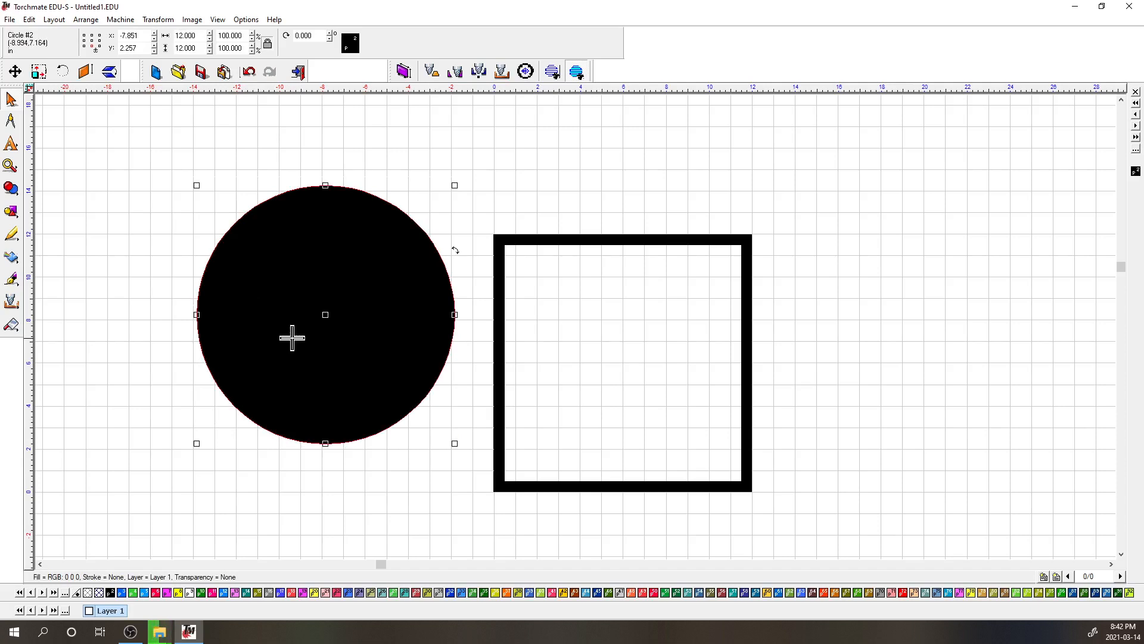
Step: Apply the common weld to the circle alone and open the resulting outline for node editing, accepting the loss of its design history
left_click(13, 216)
left_click(14, 193)
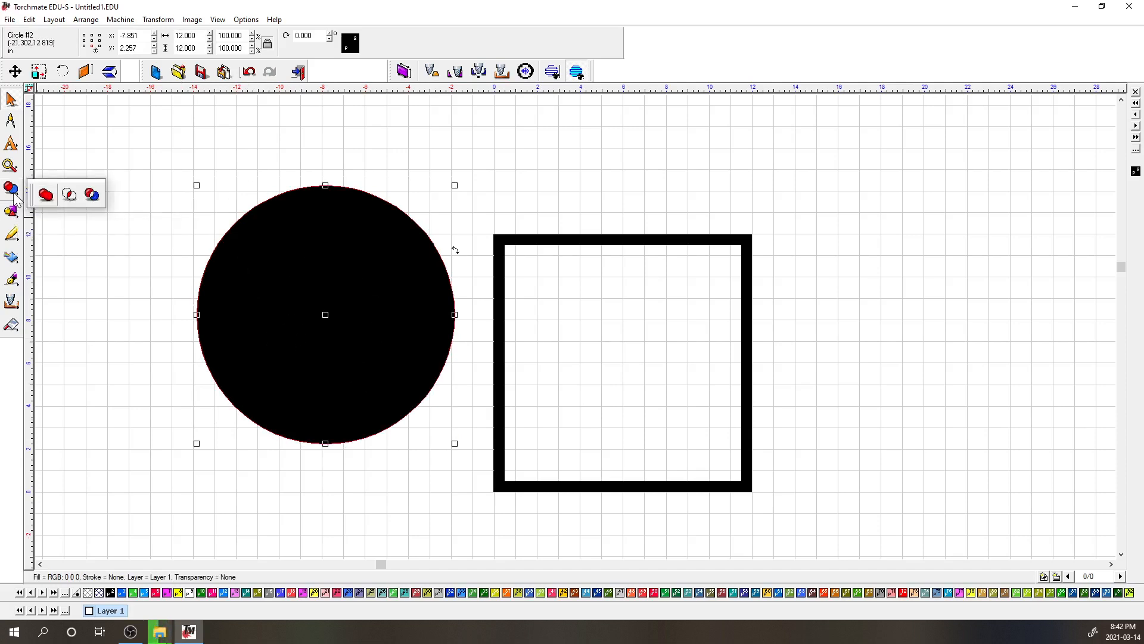
left_click(46, 195)
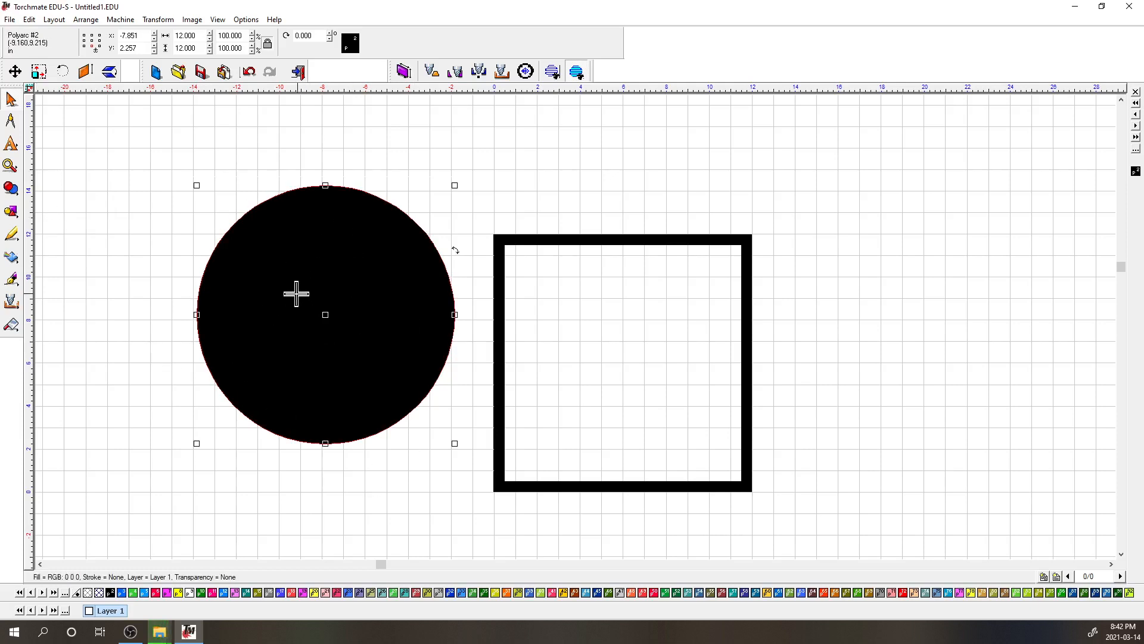
left_click(133, 338)
double_click(312, 261)
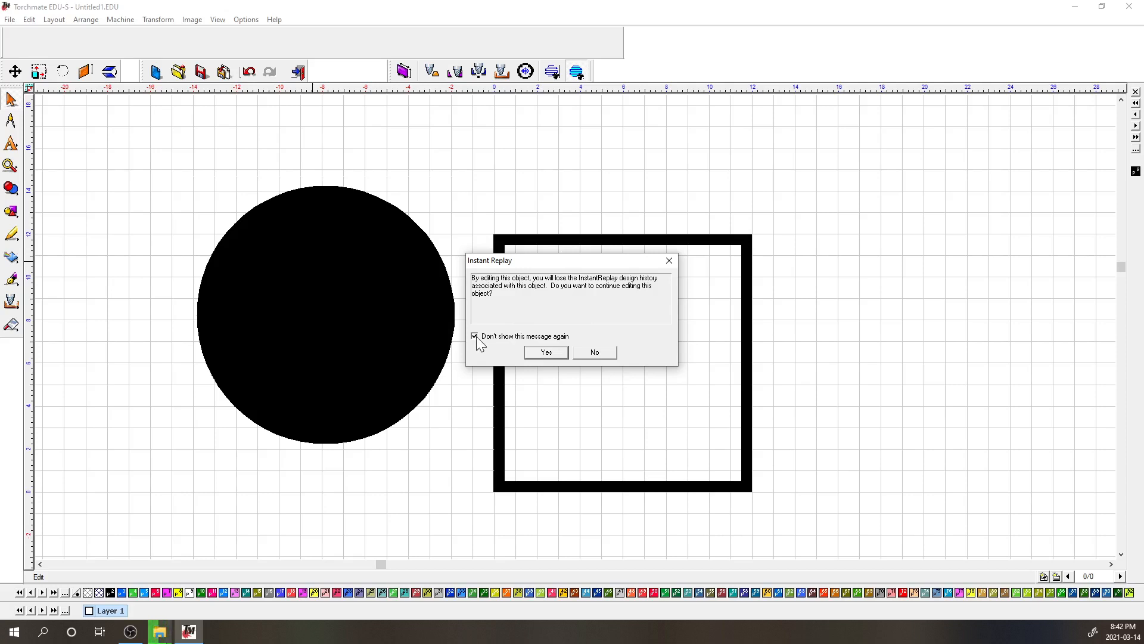
left_click(545, 352)
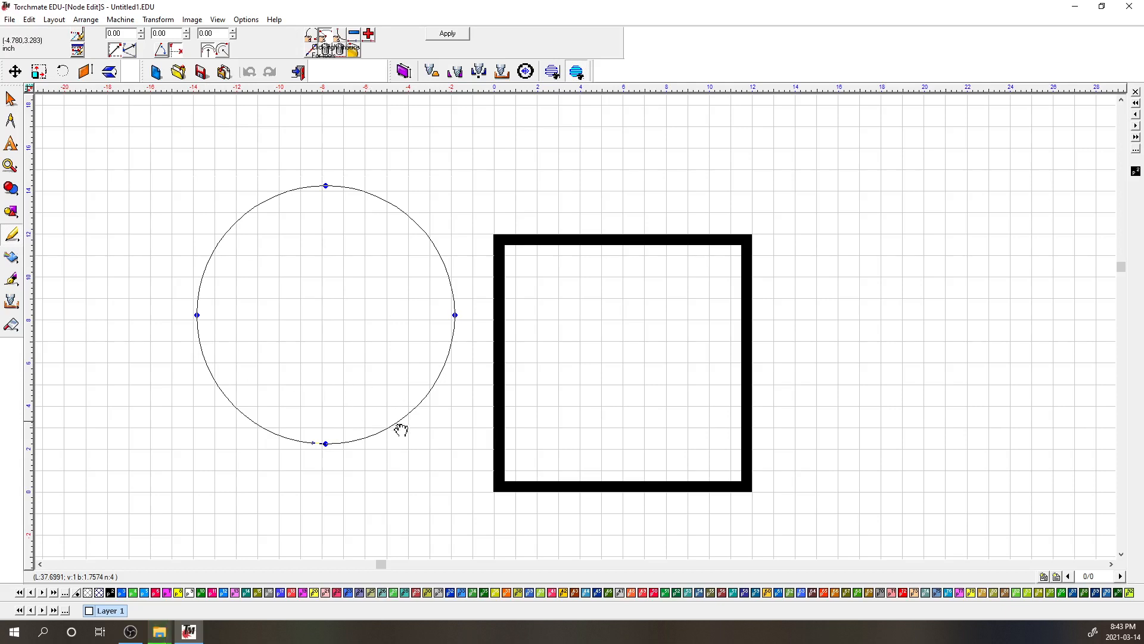
Step: Delete the circle's bottom node and straighten the remaining lower arc with a bulge of 0 to form a half circle
left_click_drag(357, 469, 301, 422)
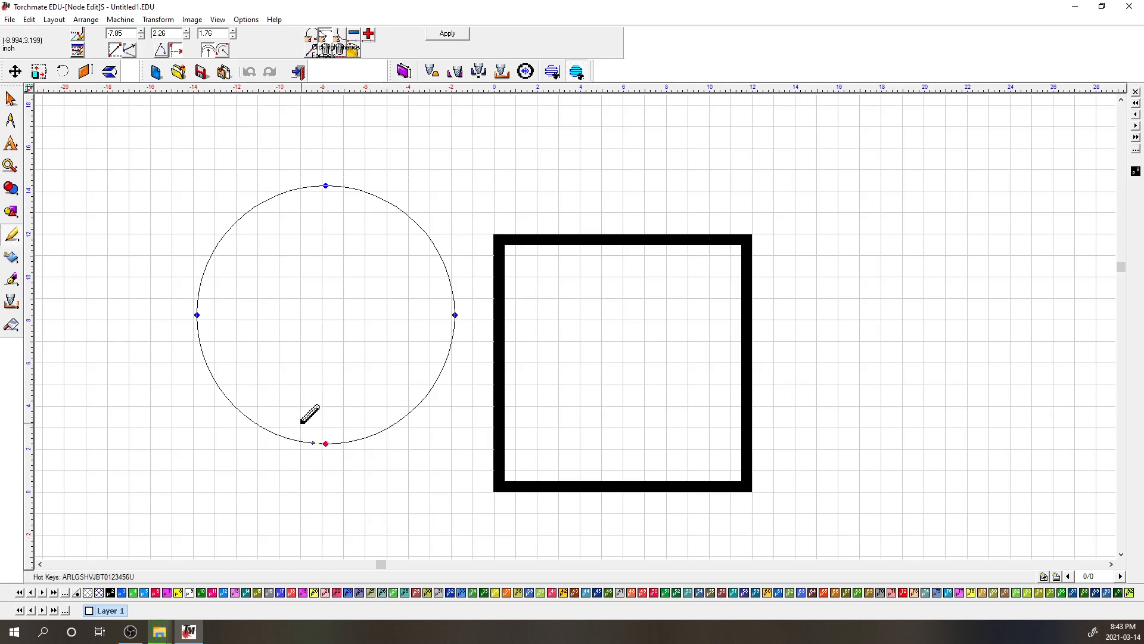
key("Delete")
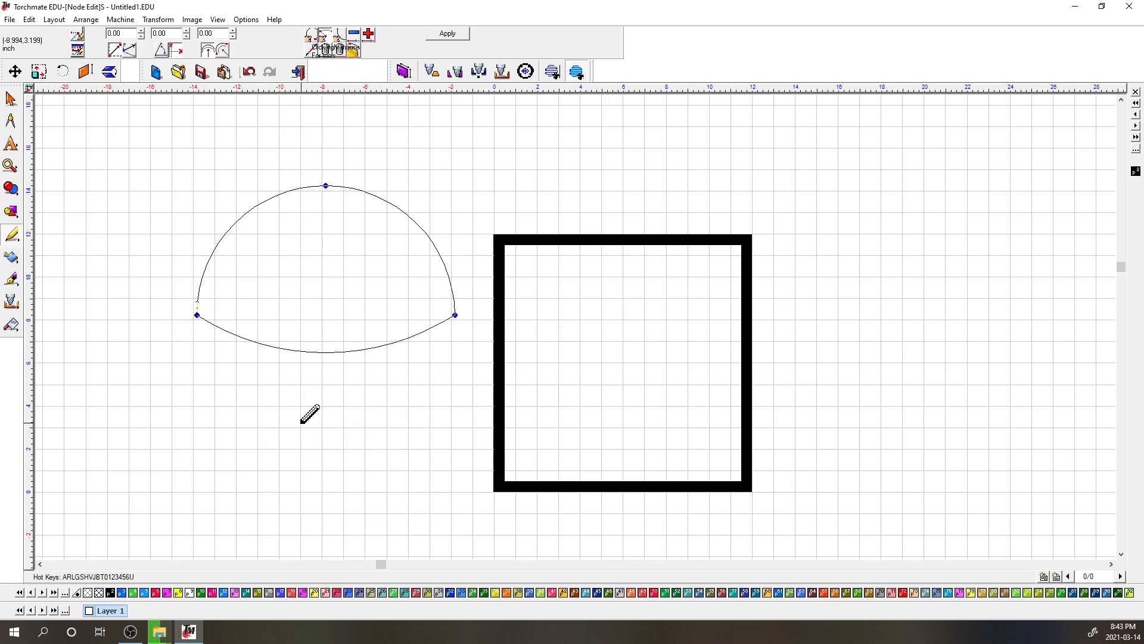
left_click(198, 315)
type("0")
key("Return")
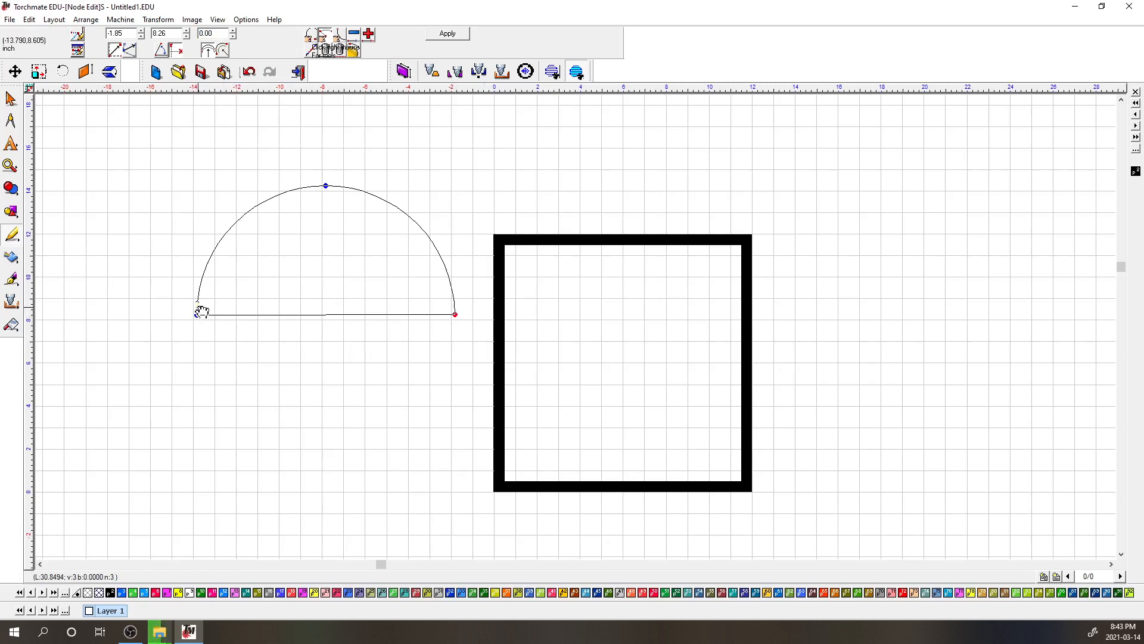
scroll(202, 309, "up", 1)
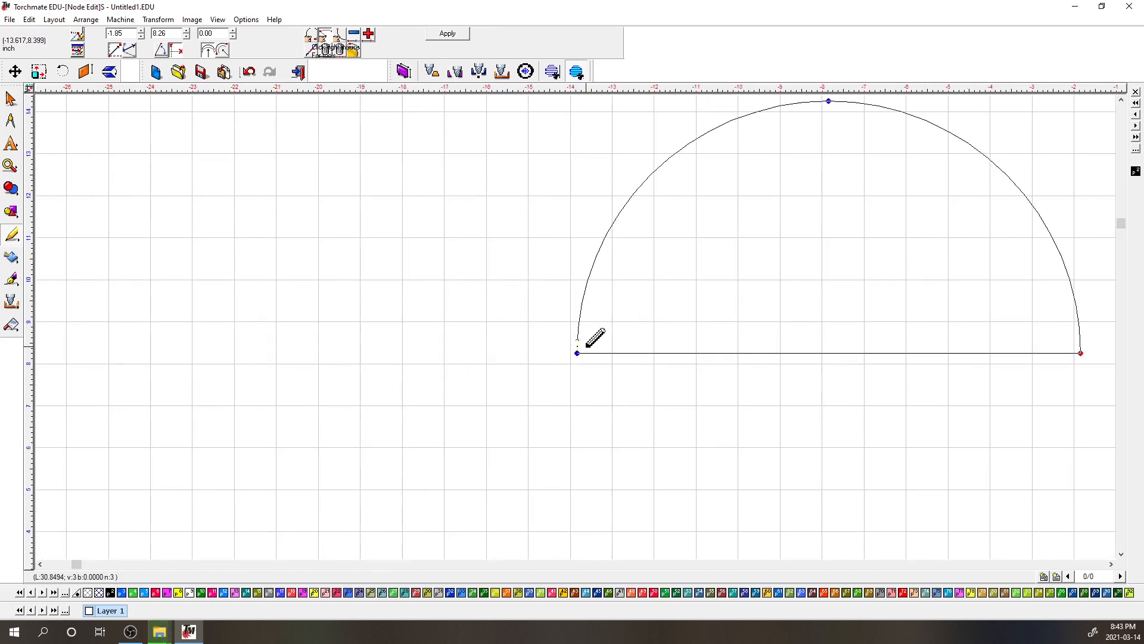
Step: Try to straighten the half circle's left arc with a bulge of 0, and undo the node edits back to the full circle
left_click_drag(658, 393, 573, 350)
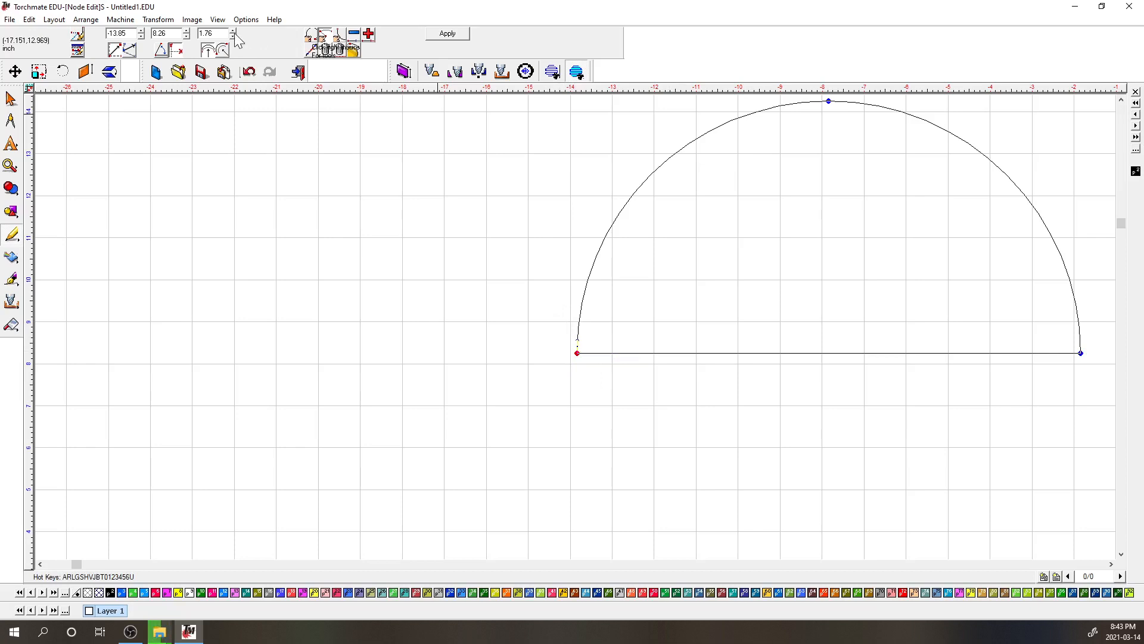
type("0")
key("Return")
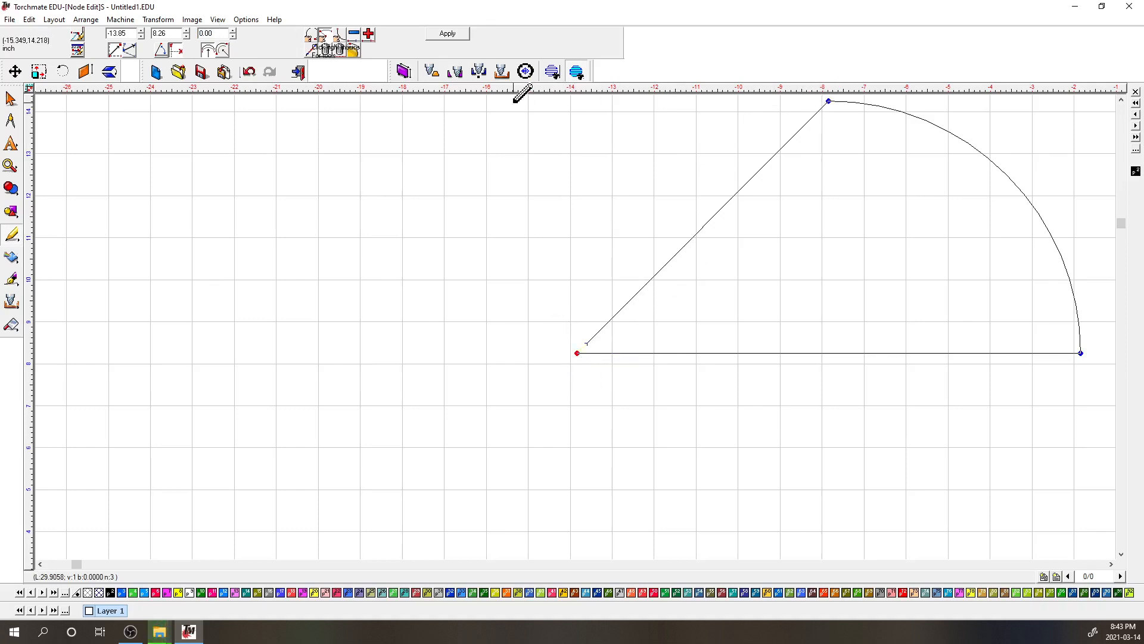
key("ctrl+z")
key("ctrl+z")
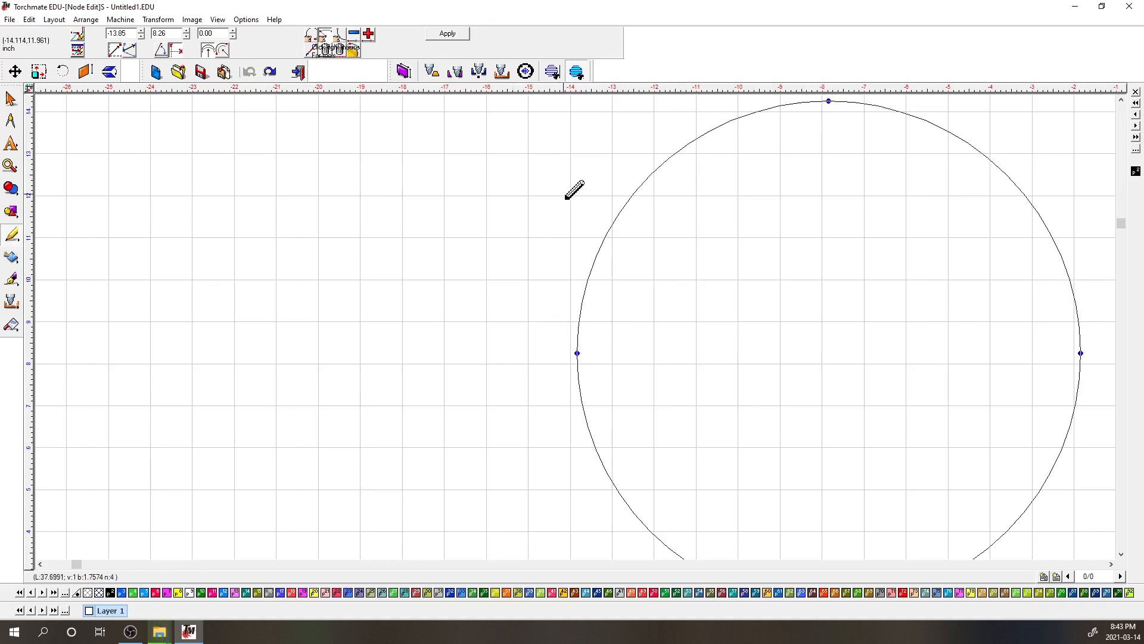
Step: Delete the circle's bottom node again, straighten the lower arc with a bulge of 0, and apply the node edits
scroll(852, 434, "down", 3)
key("Delete")
left_click_drag(724, 294, 682, 246)
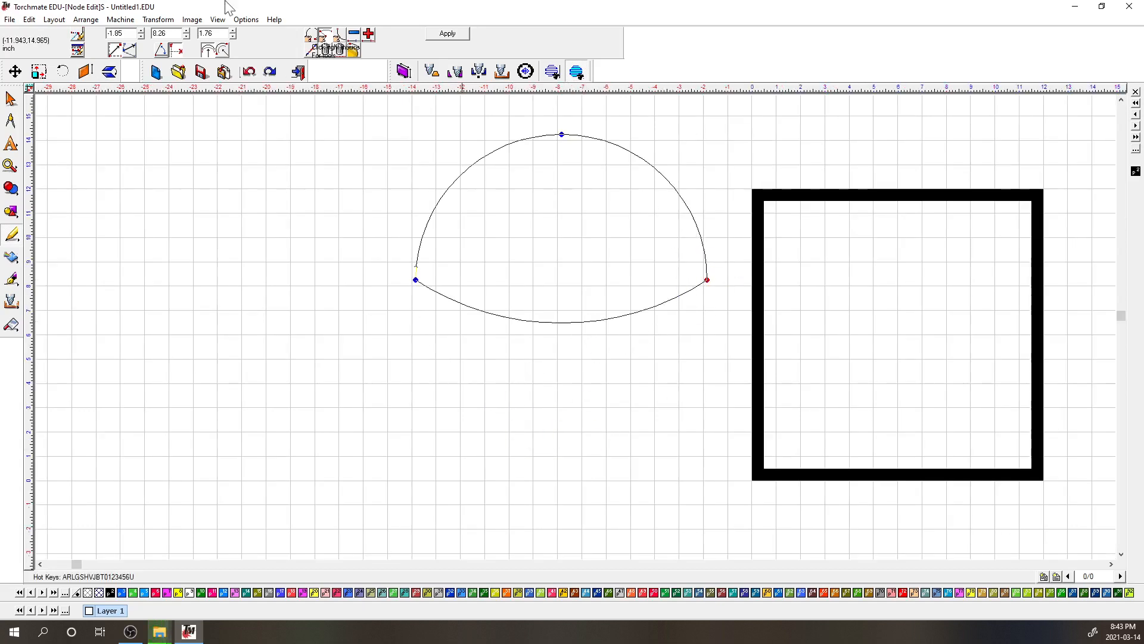
type("0")
key("Return")
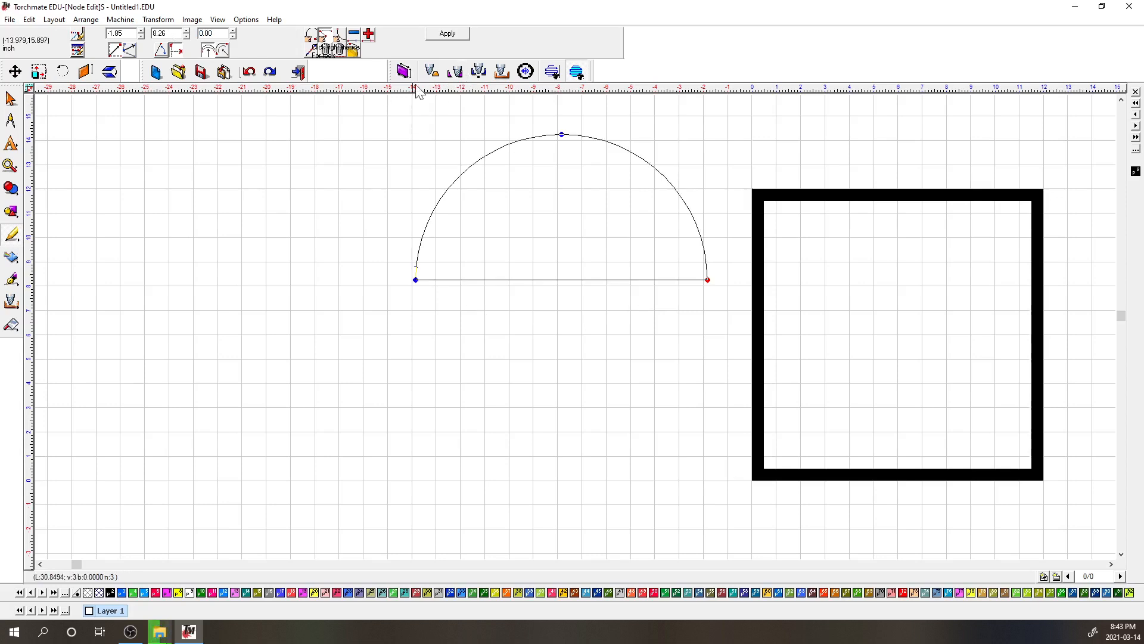
left_click(448, 36)
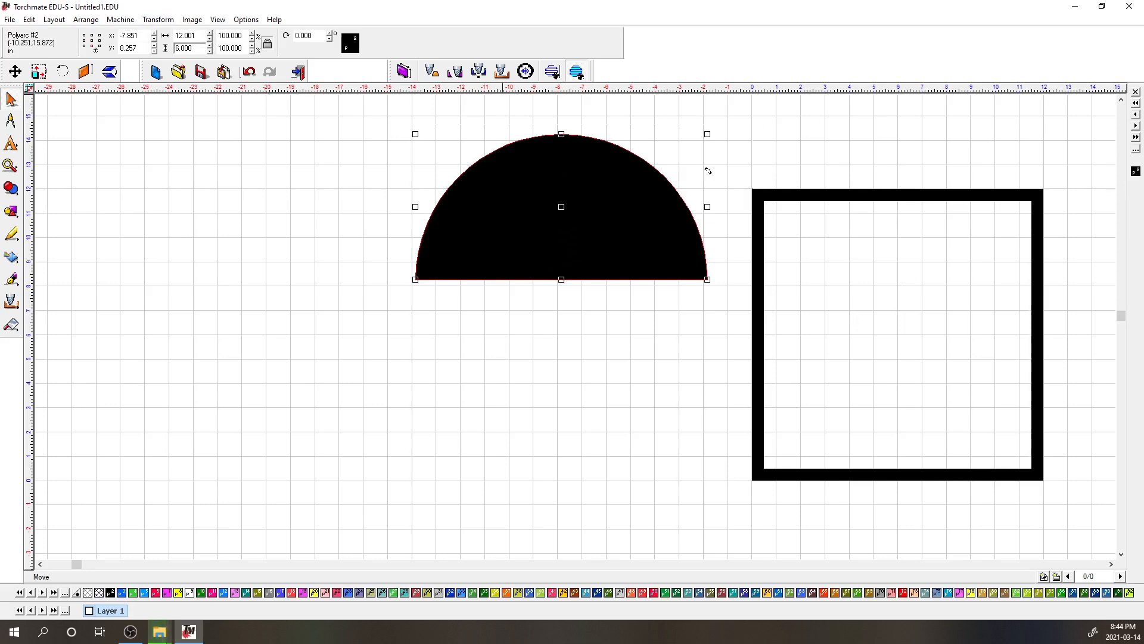
Step: Position the half circle's bottom centre at X 6 and Y 0.625 inches, over the square frame
type("6")
key("Return")
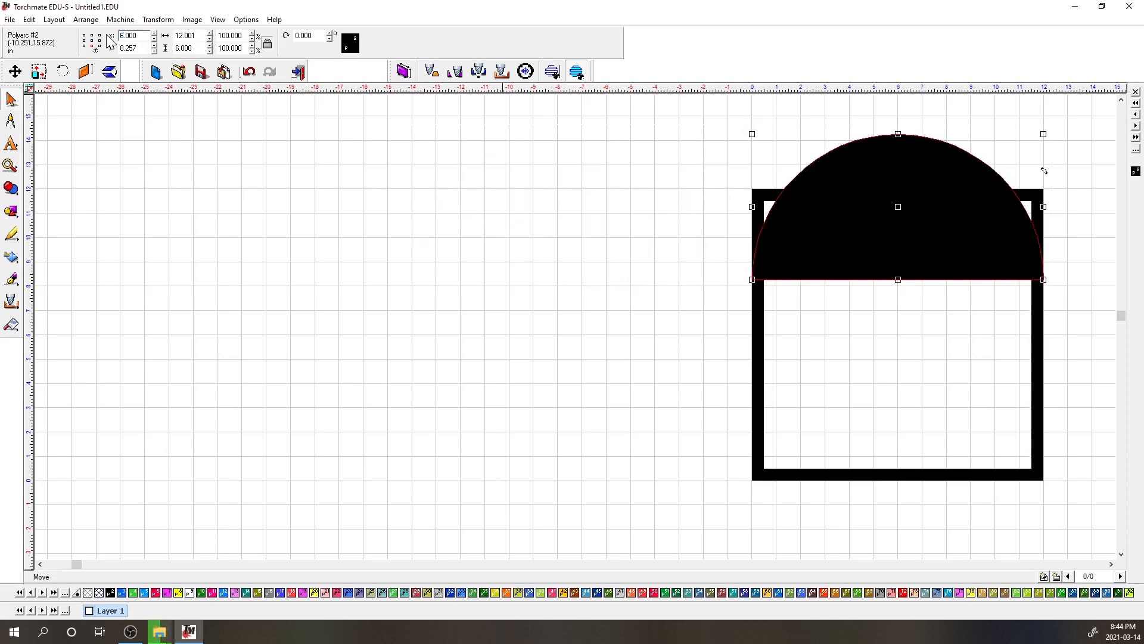
key("Tab")
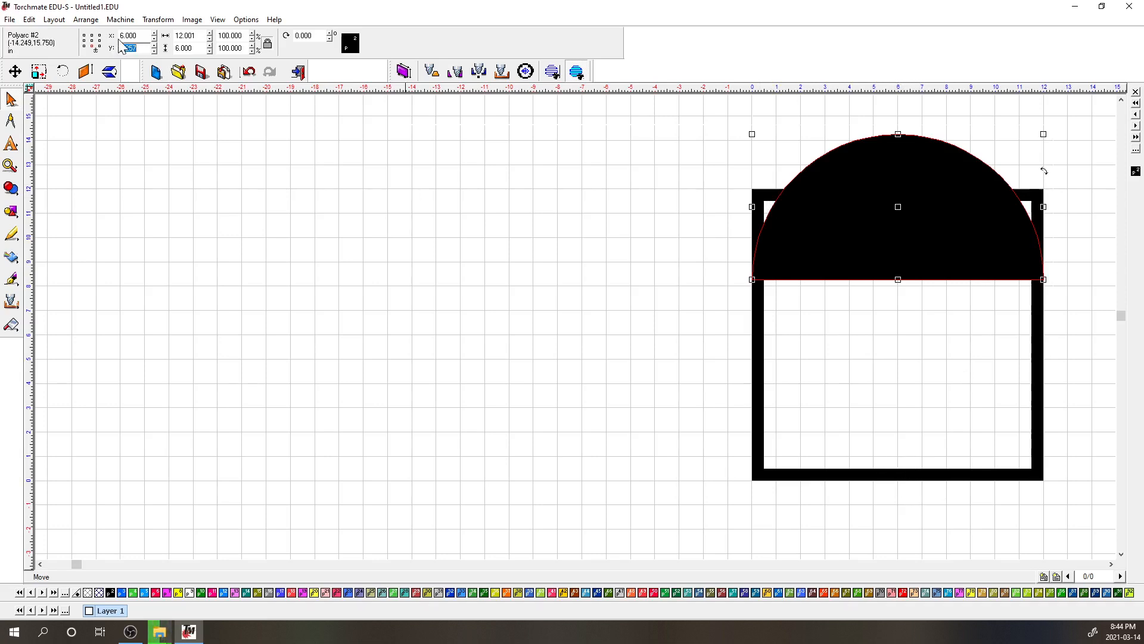
type("0.625")
key("Return")
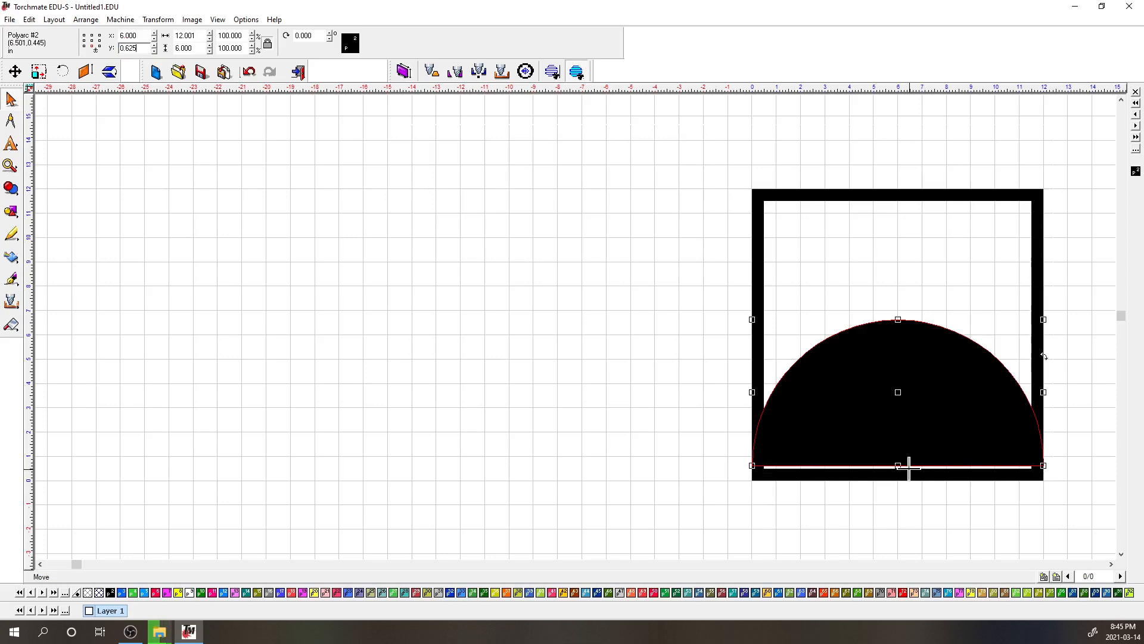
Step: Resize the half circle to 11 inches wide and 5.5 inches high
scroll(906, 467, "up", 1)
scroll(536, 315, "up", 1)
scroll(577, 335, "down", 1)
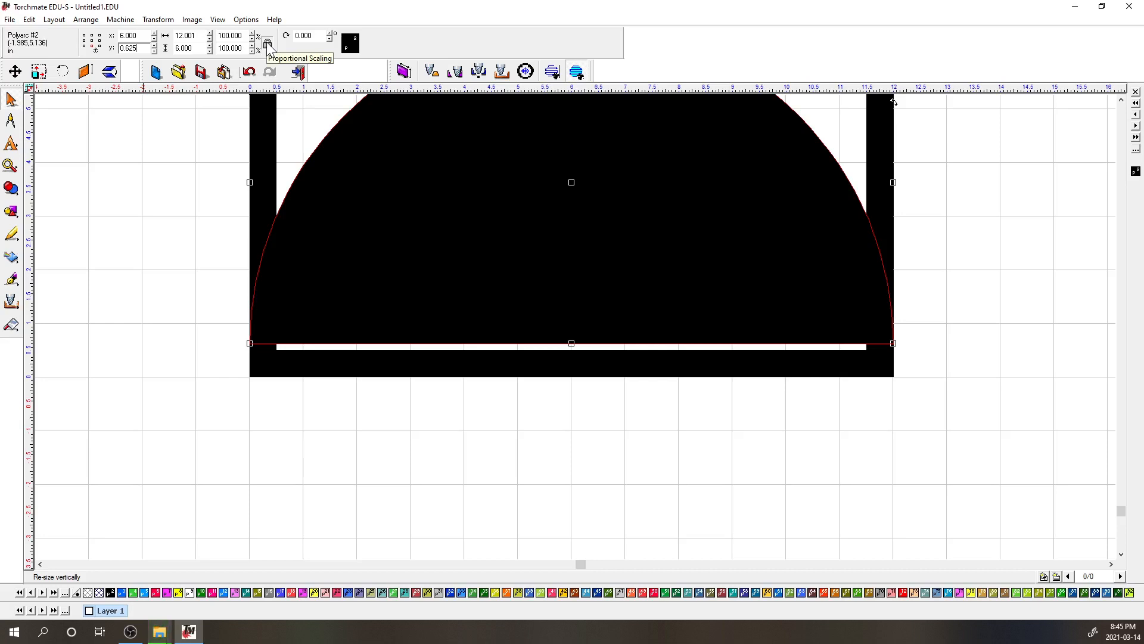
left_click(185, 36)
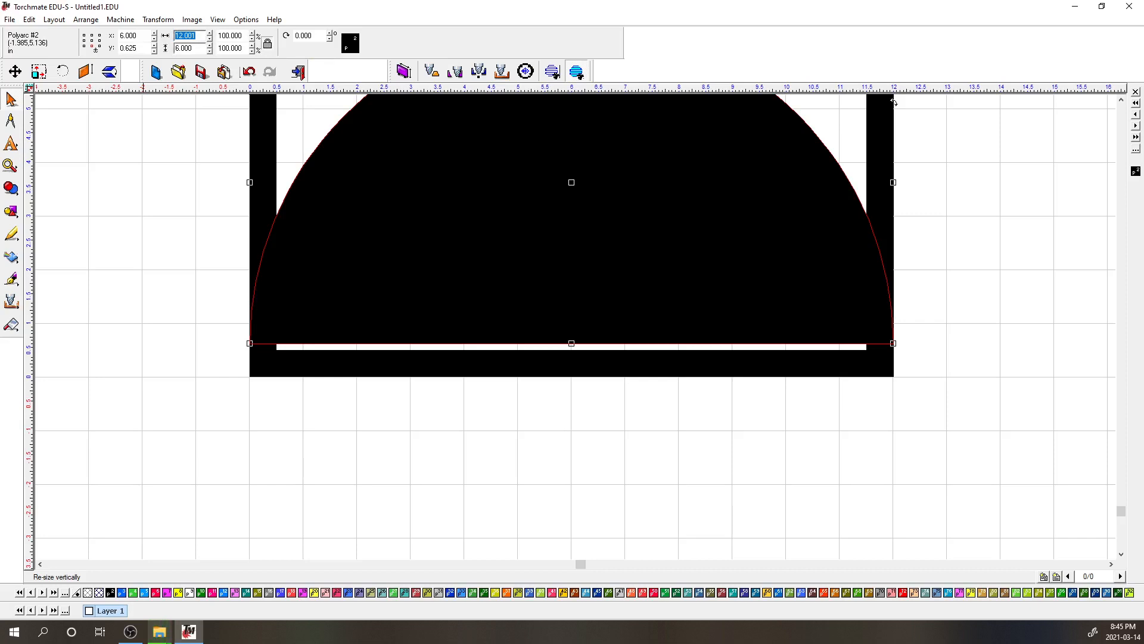
type("11")
key("Return")
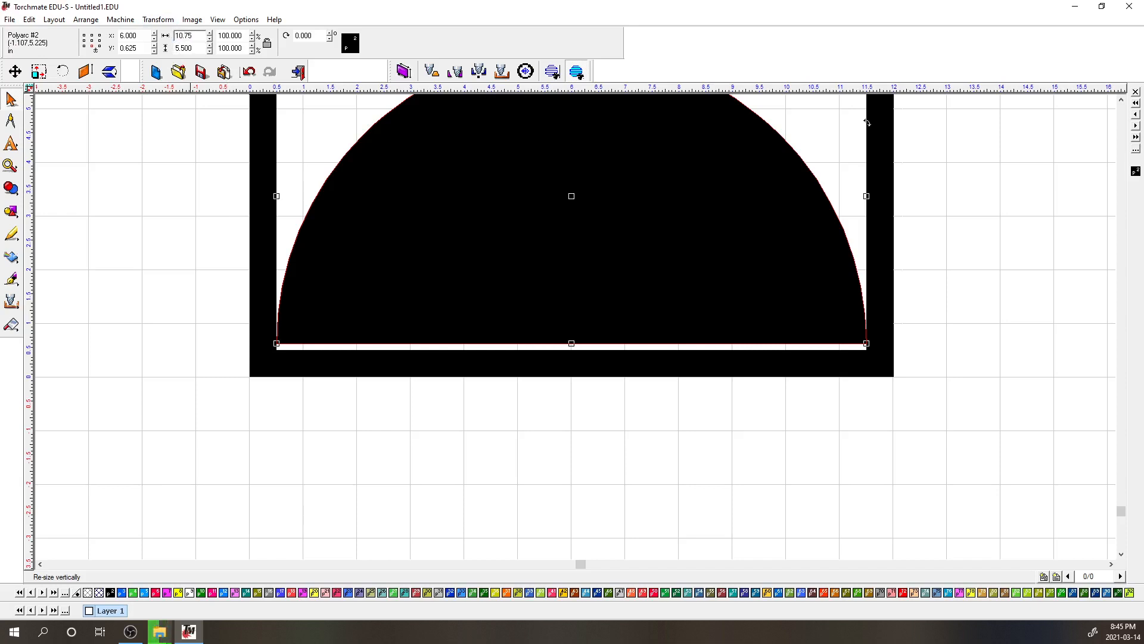
Step: Set the half circle's width to 10.75 inches and its height to 6 inches
key("Return")
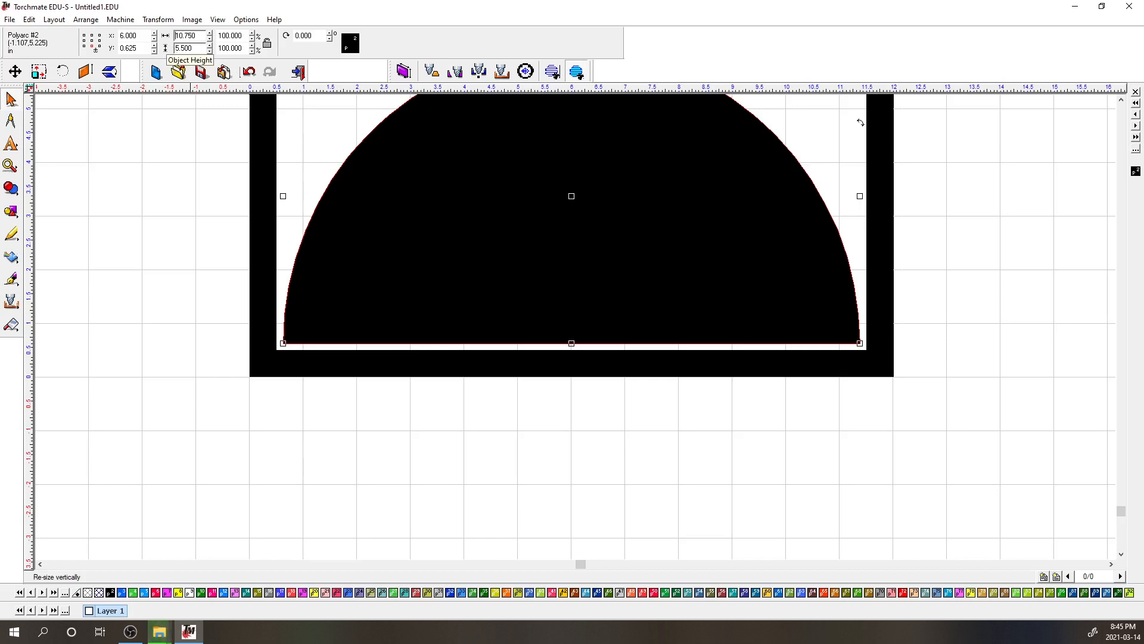
key("Tab")
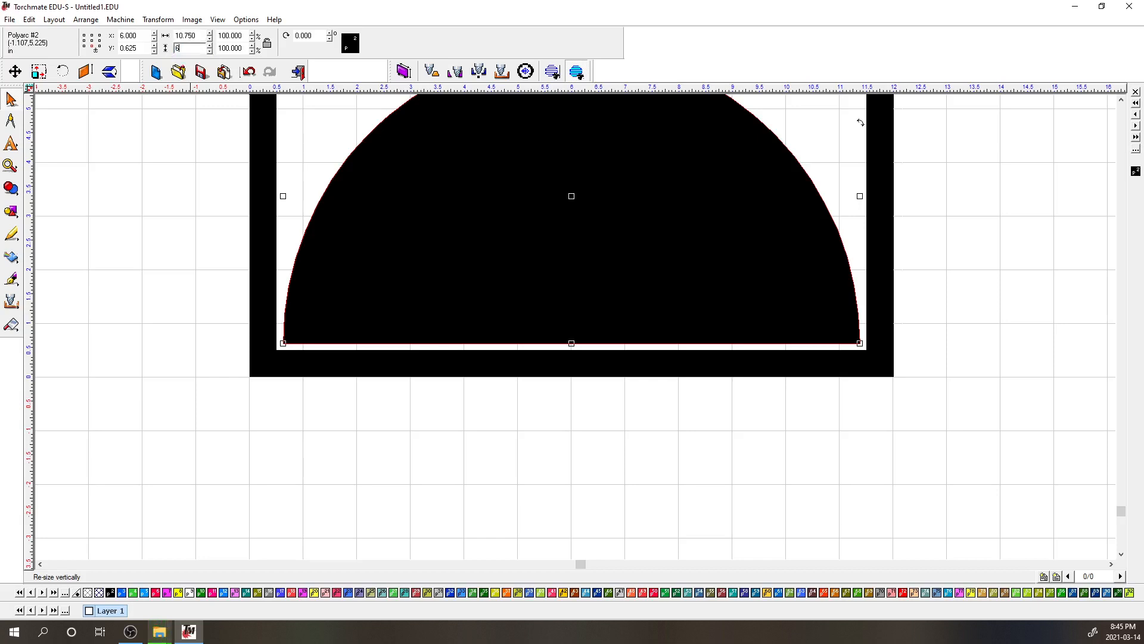
key("Return")
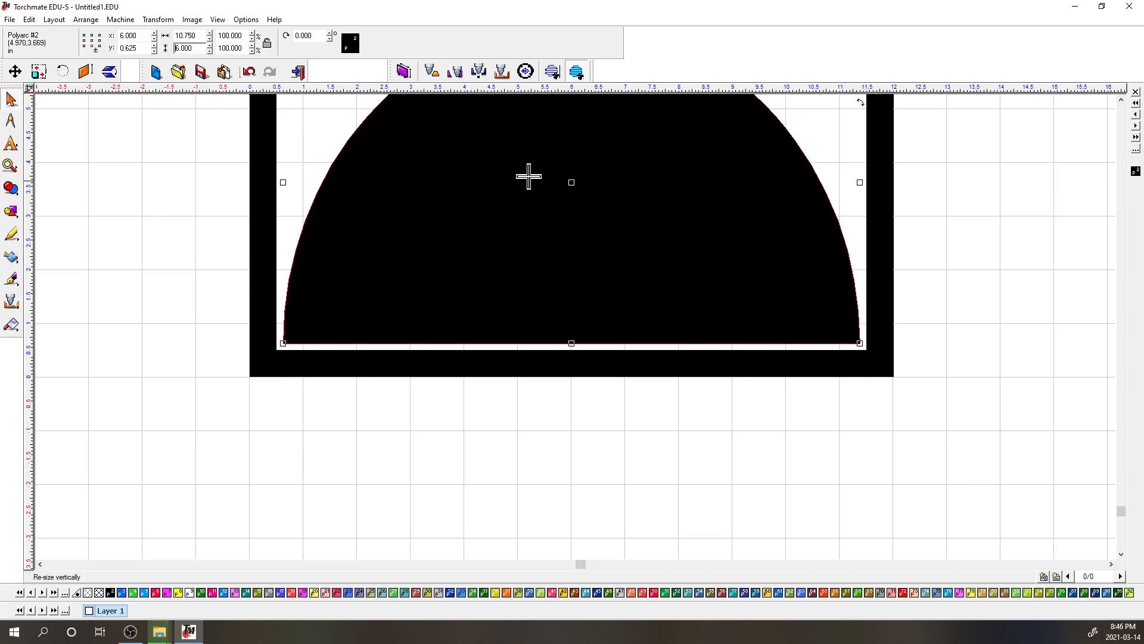
Step: Deselect the half circle and check the material size settings
scroll(586, 158, "down", 3)
left_click(300, 241)
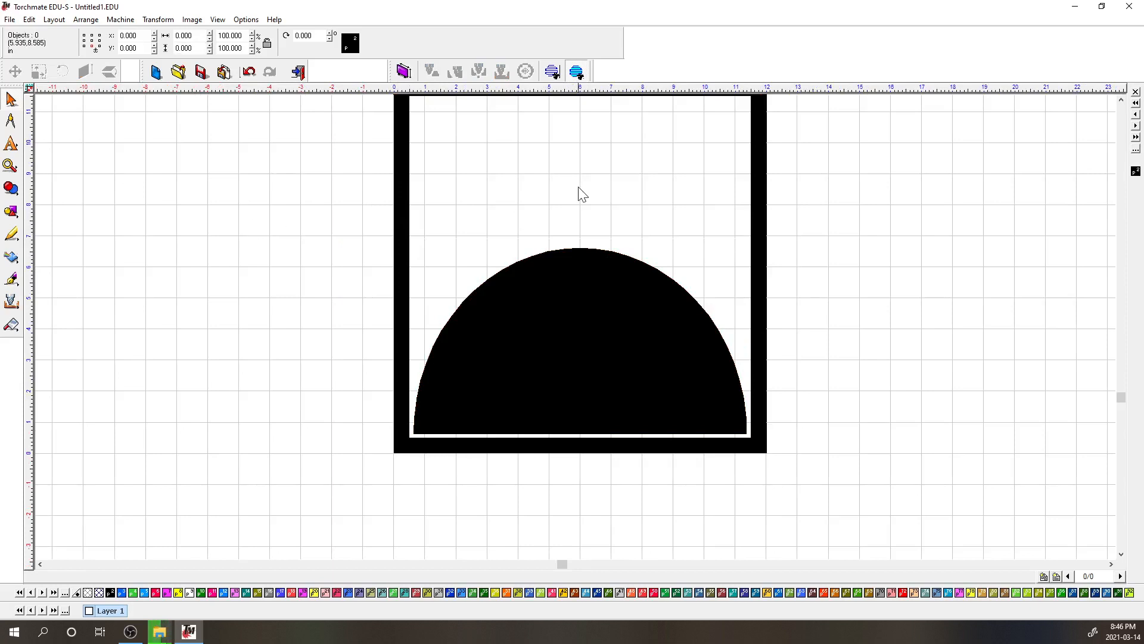
left_click(50, 20)
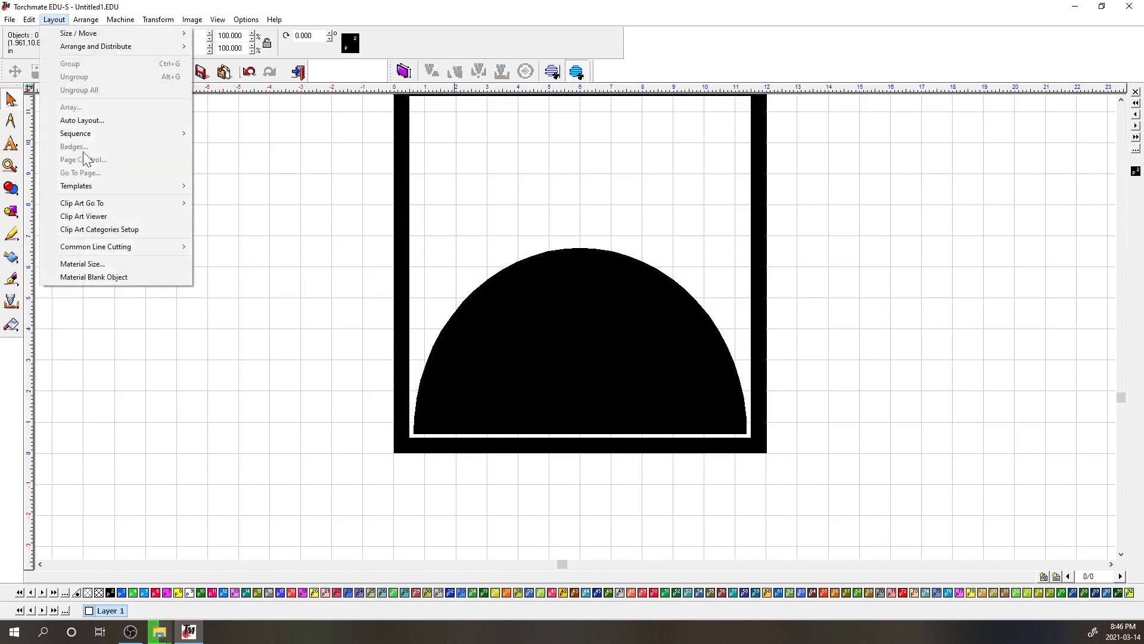
left_click(98, 263)
left_click(599, 445)
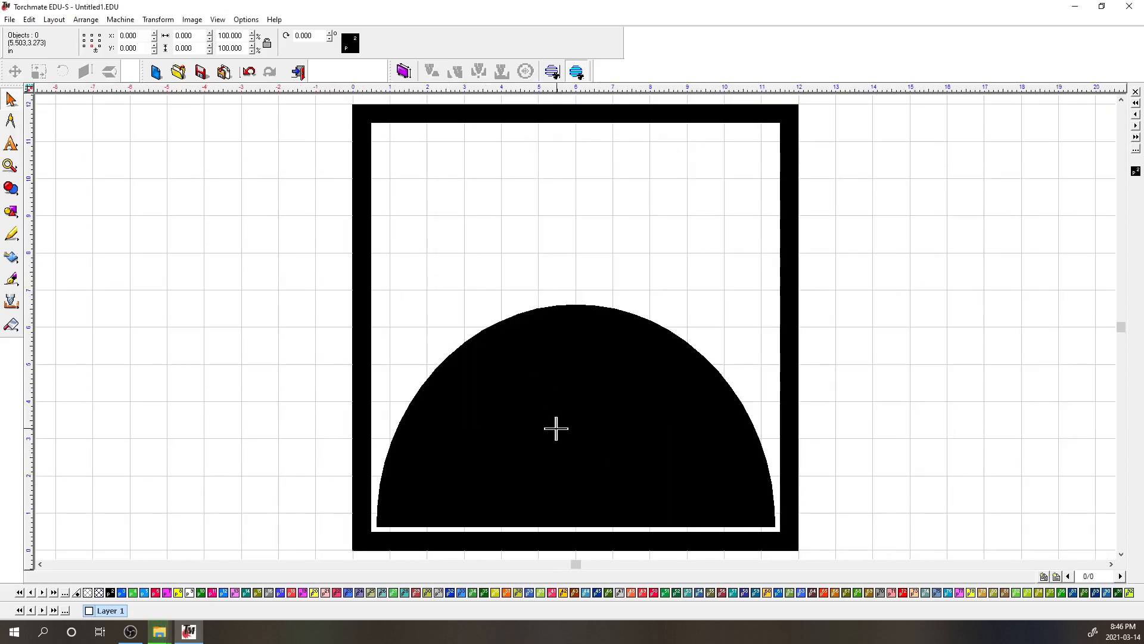
Step: Check that the frame and half circle are separate objects by moving the frame off the material, and return it to its original place
left_click(360, 255)
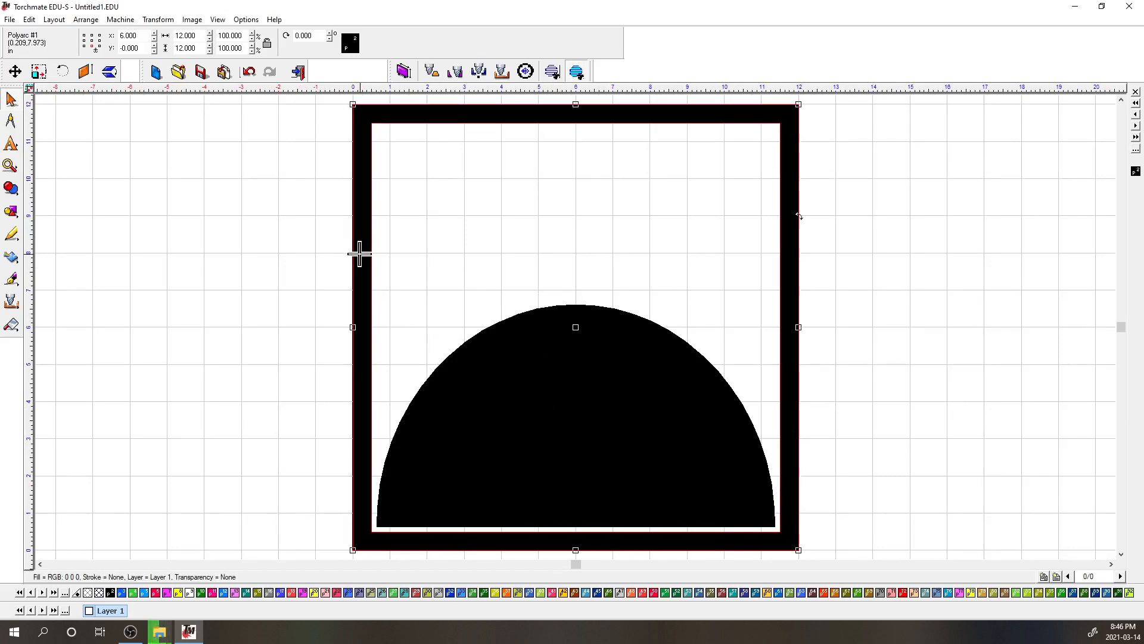
left_click(541, 371)
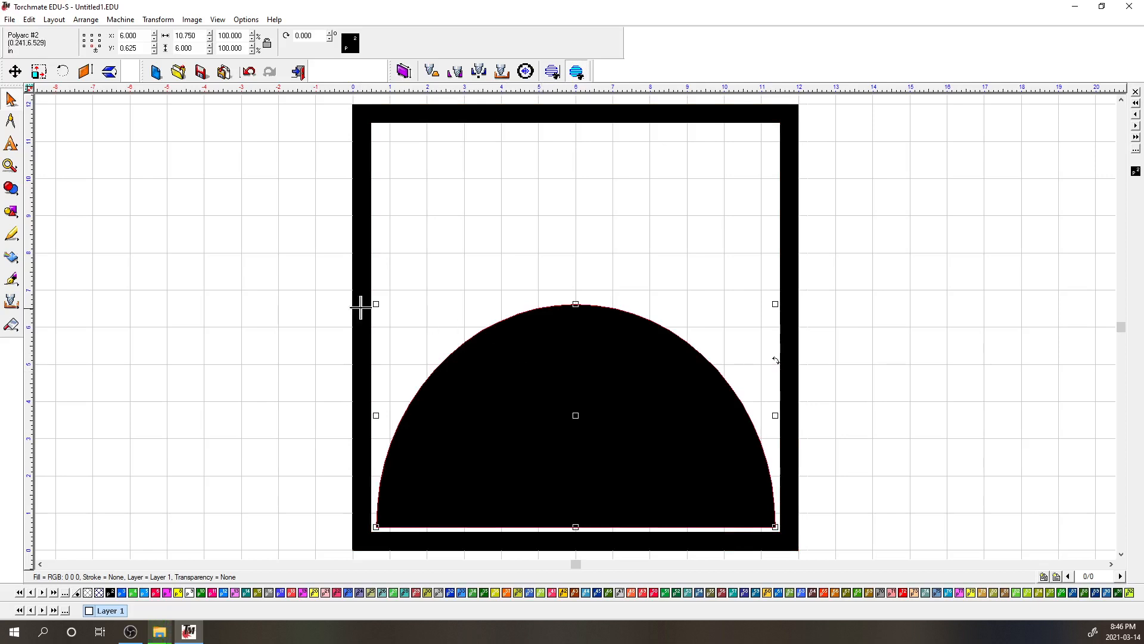
left_click(272, 277)
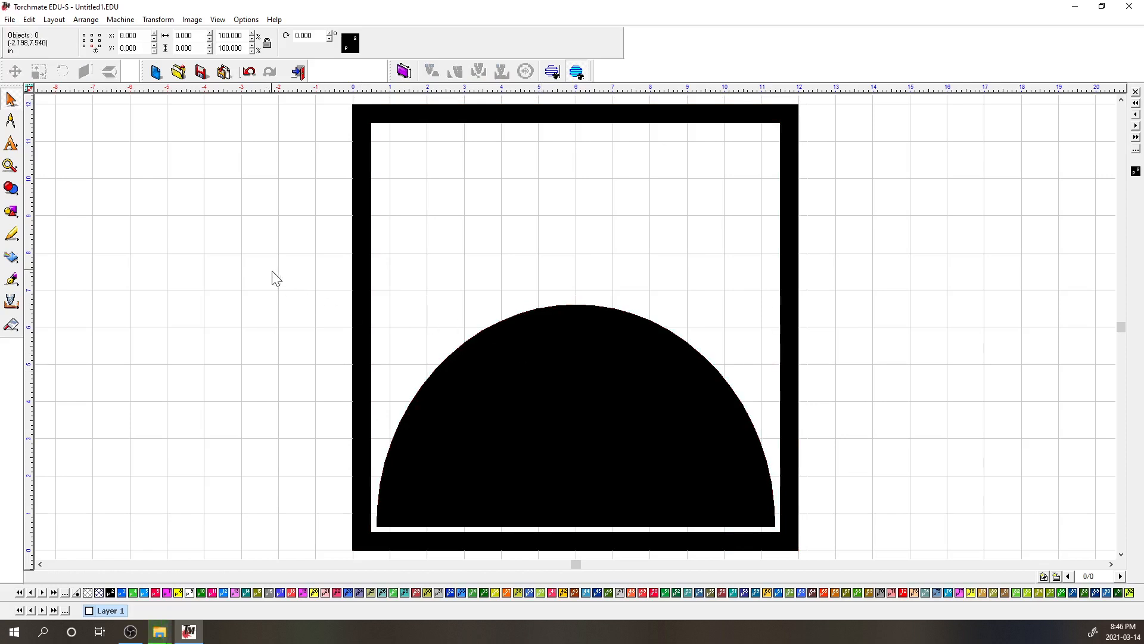
left_click(355, 209)
left_click_drag(358, 214, 849, 212)
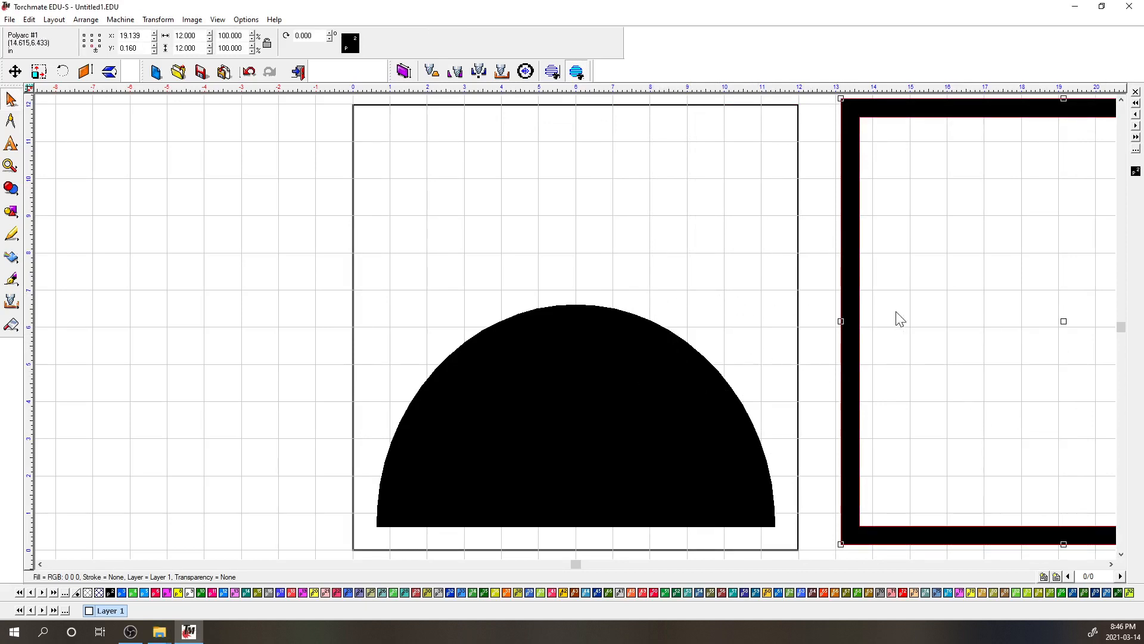
left_click(717, 334)
left_click_drag(718, 333, 366, 344)
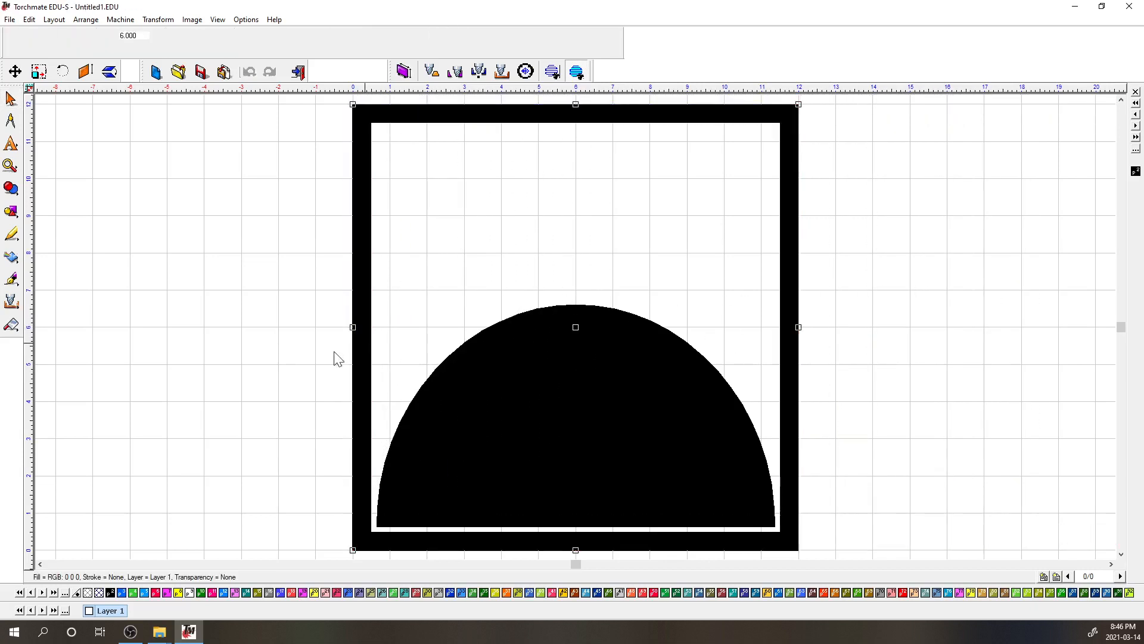
left_click(304, 367)
left_click(485, 431)
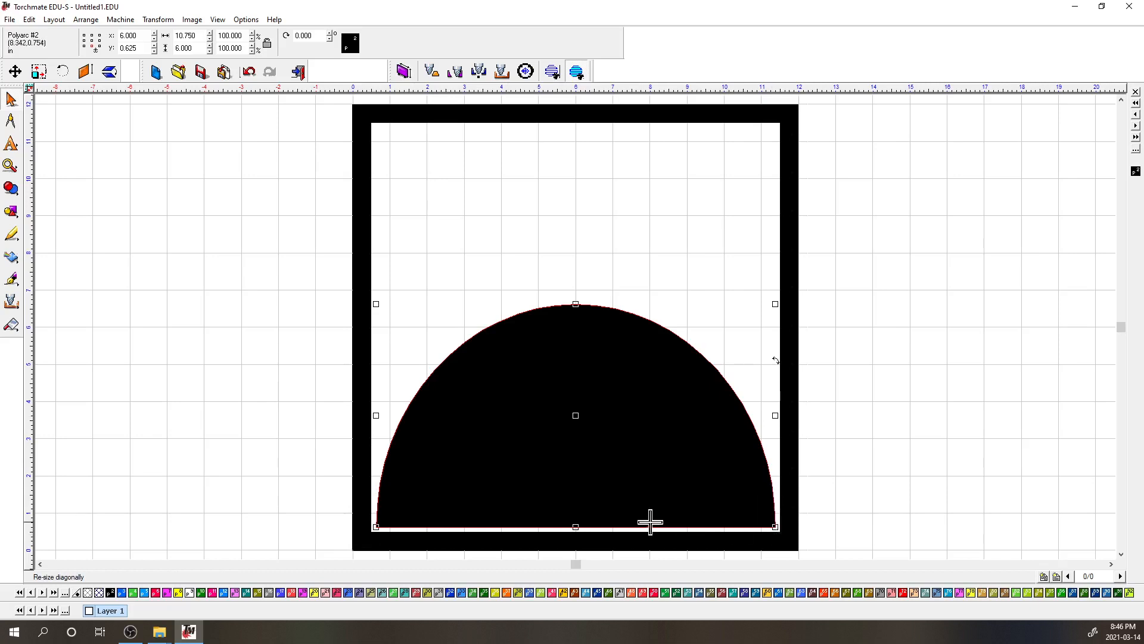
Step: Draw a rectangle beside the frame and size it 0.125 inches wide and 1 inch high
left_click(11, 212)
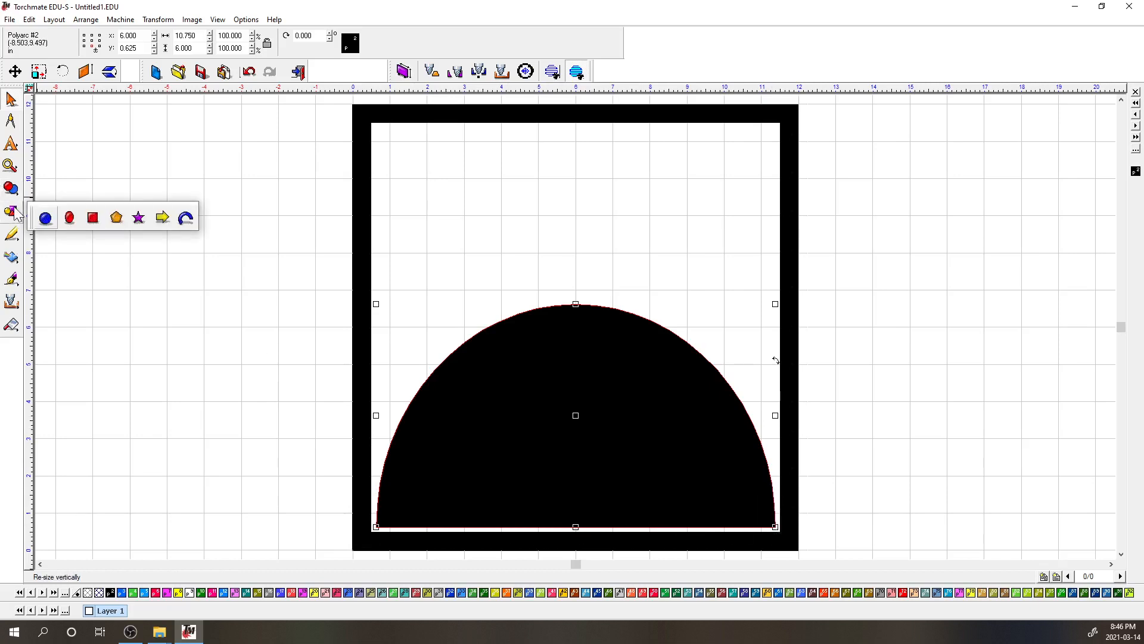
left_click(94, 218)
left_click_drag(221, 196, 310, 439)
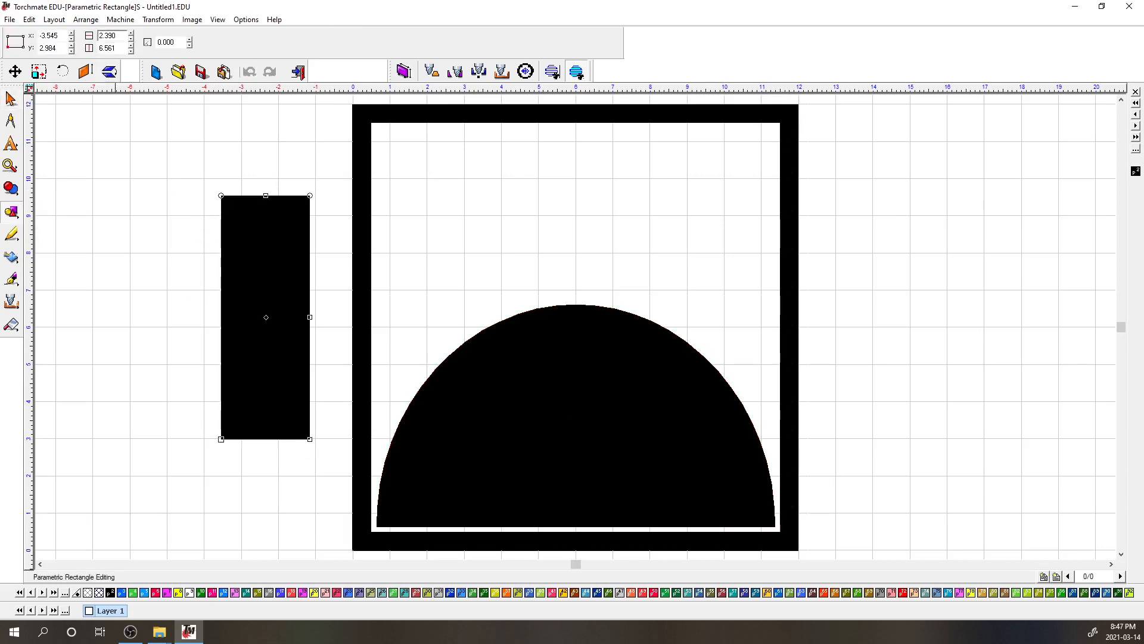
key("BackSpace")
key("Tab")
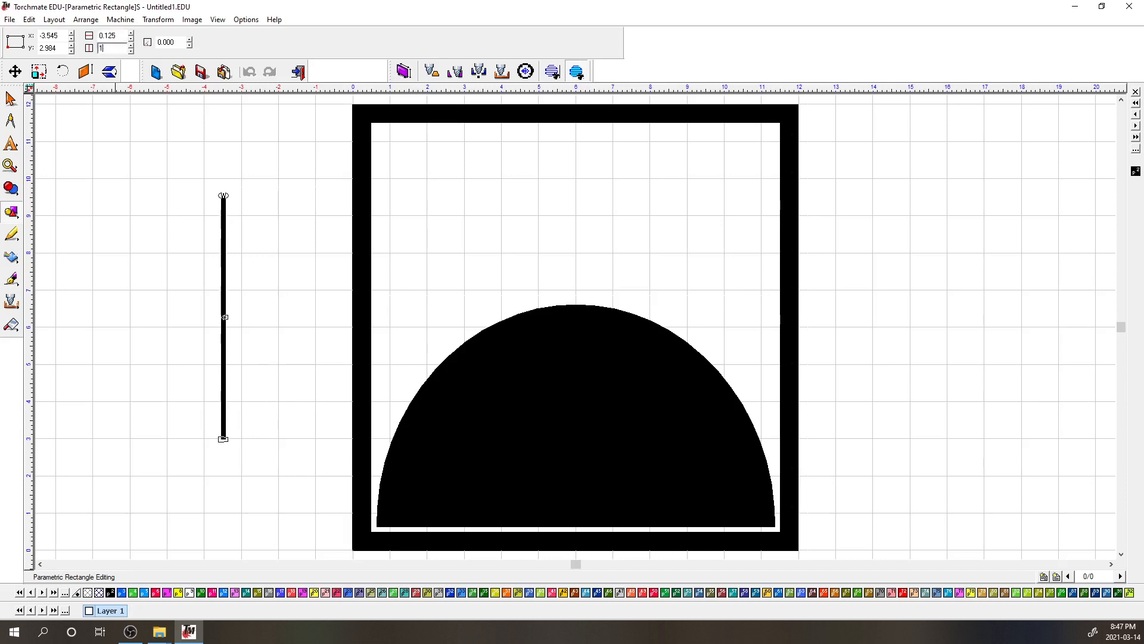
type("1")
key("Return")
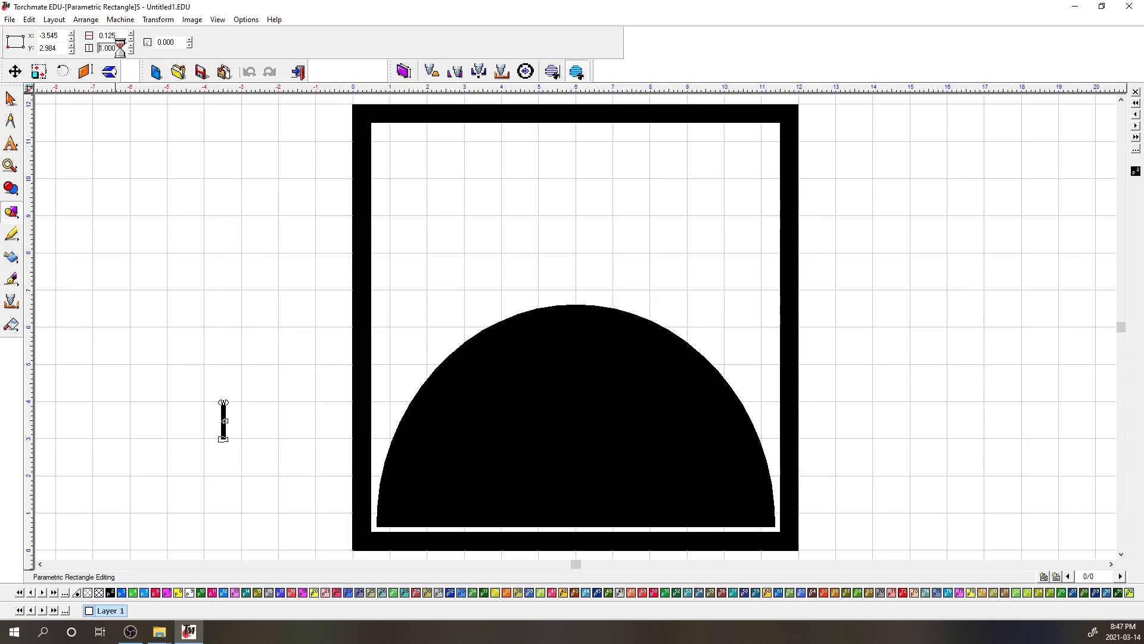
Step: Set the thin rectangle's reference point to its lower-left corner and its Y position to 0
left_click(10, 102)
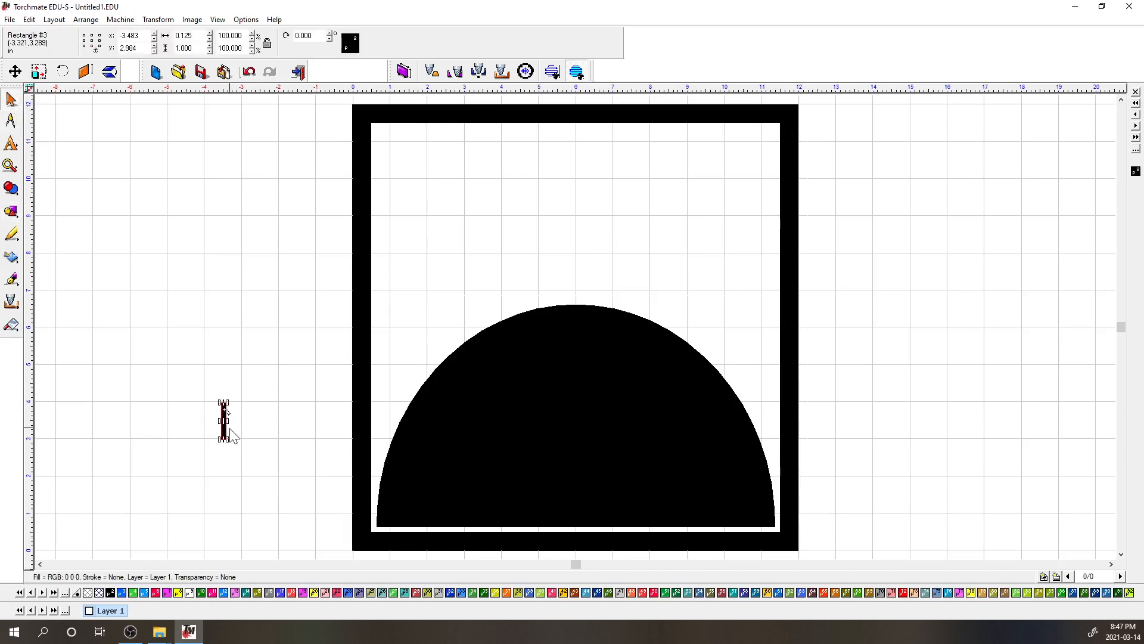
left_click(84, 47)
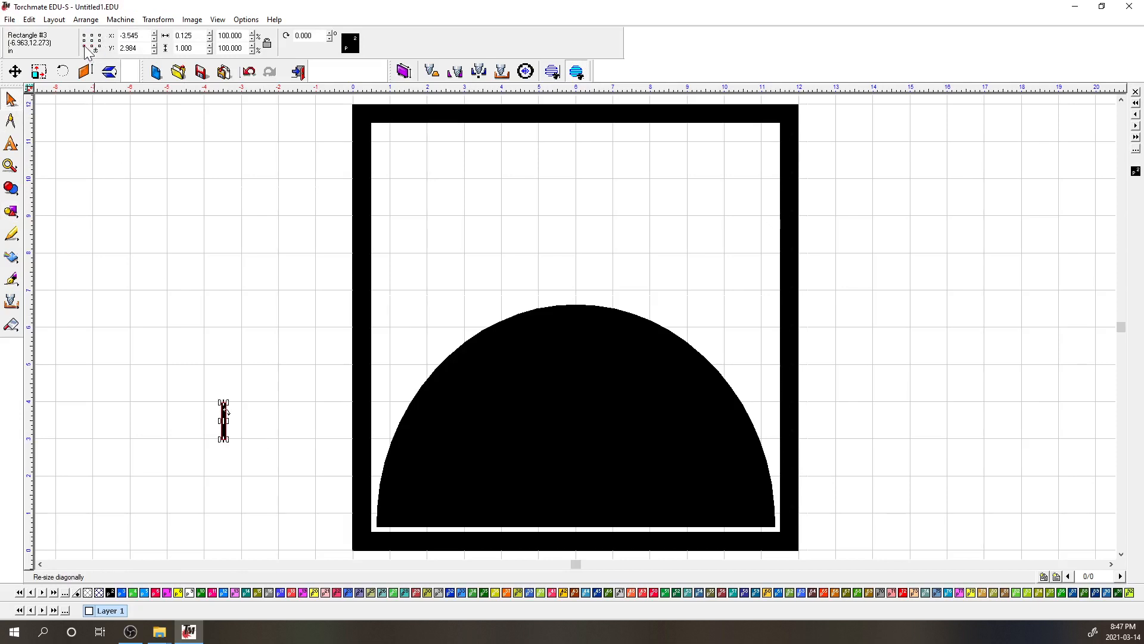
left_click(134, 48)
type("0")
key("Return")
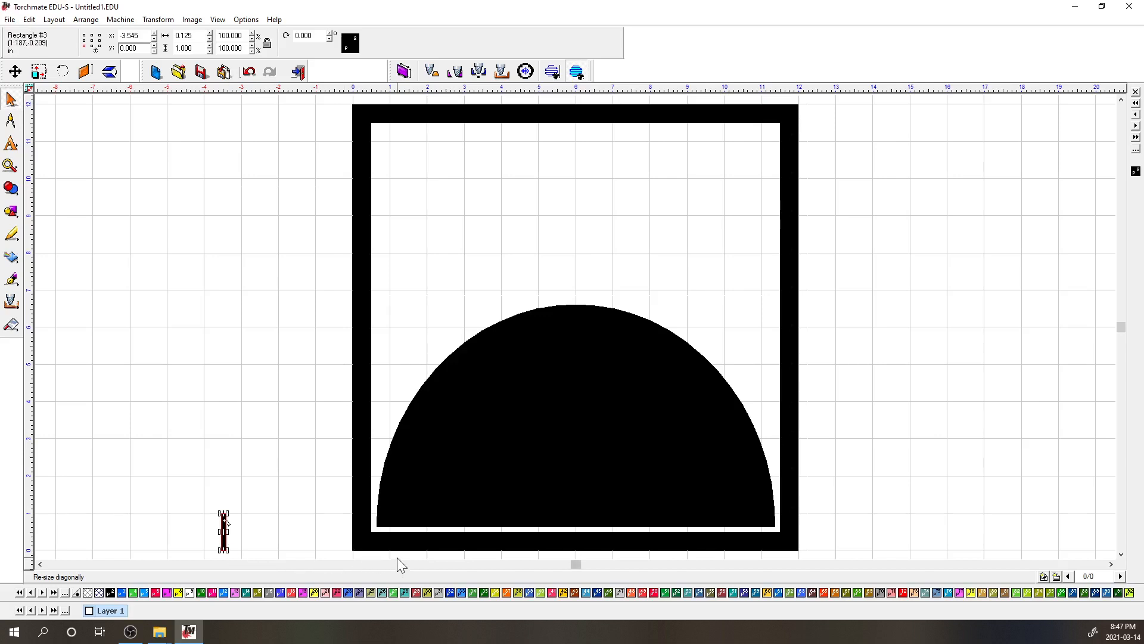
Step: Check the half circle's lower-left X position and move the thin rectangle to the same X of 0.625 inches, bridging the gap to the frame
left_click(129, 36)
left_click(385, 514)
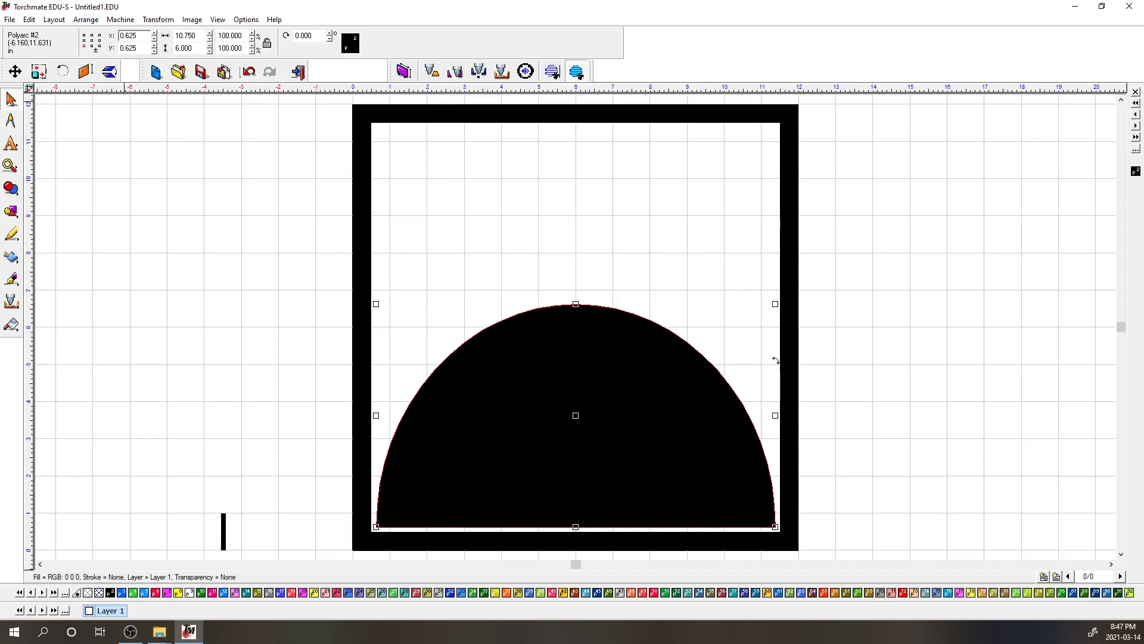
left_click(224, 529)
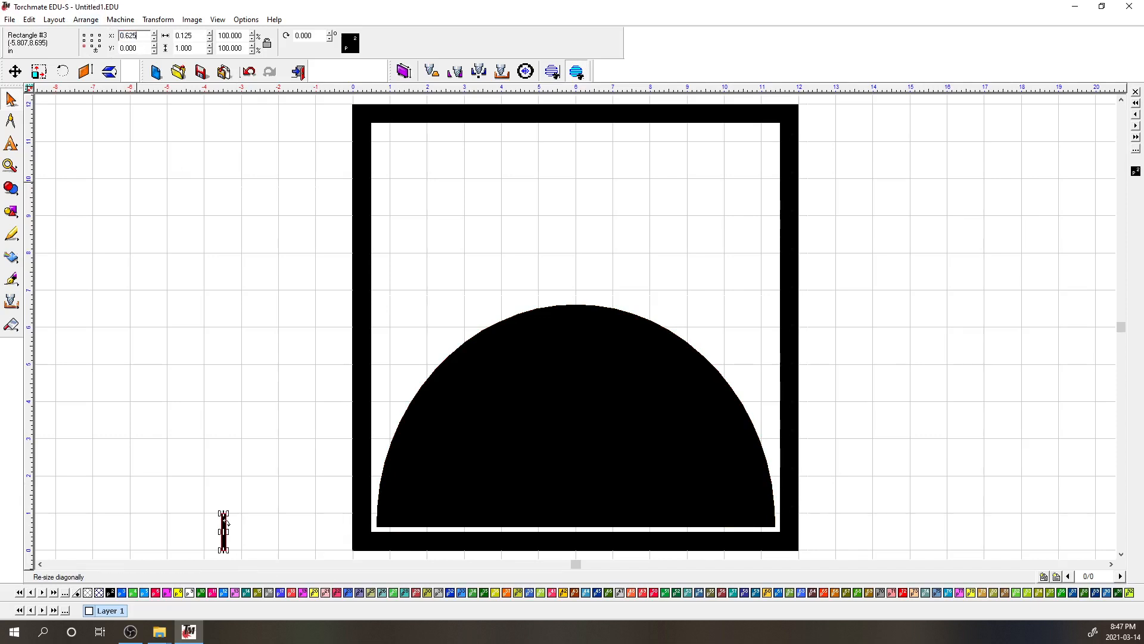
left_click_drag(224, 524, 378, 524)
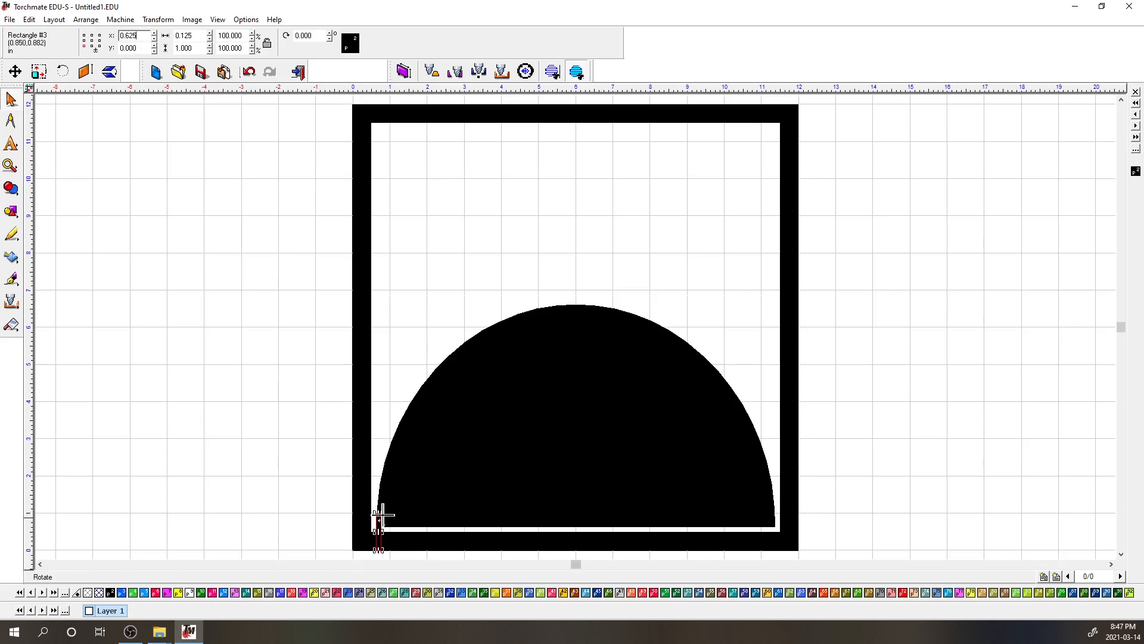
scroll(576, 326, "up", 2)
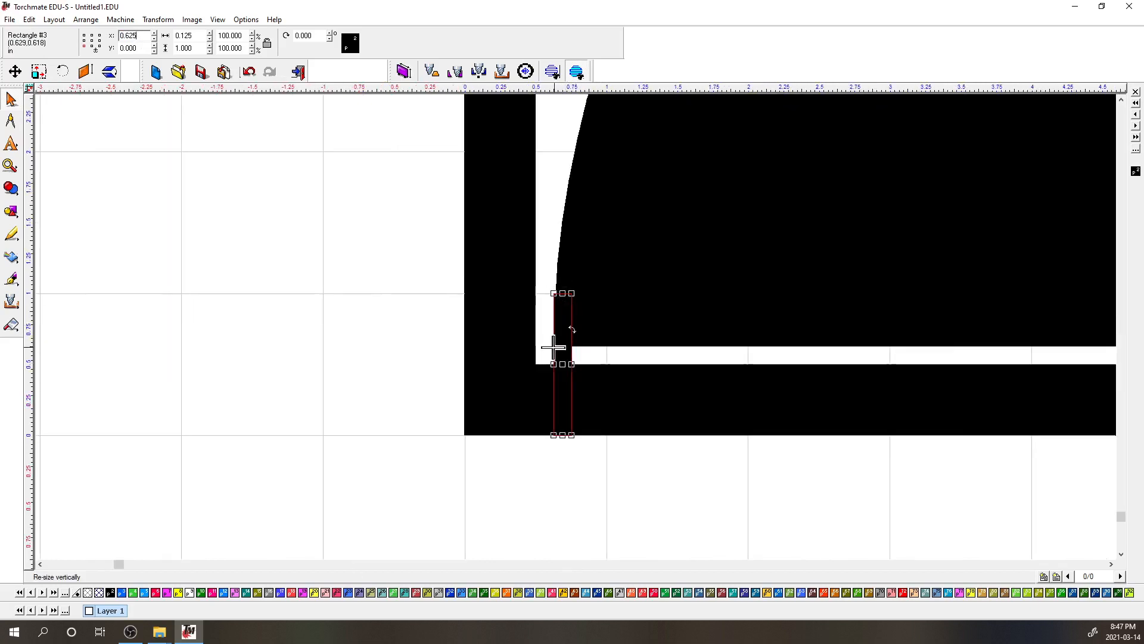
Step: Shorten the thin rectangle from its upper end to about 0.695 inches high so it stops just inside the half circle
left_click(579, 503)
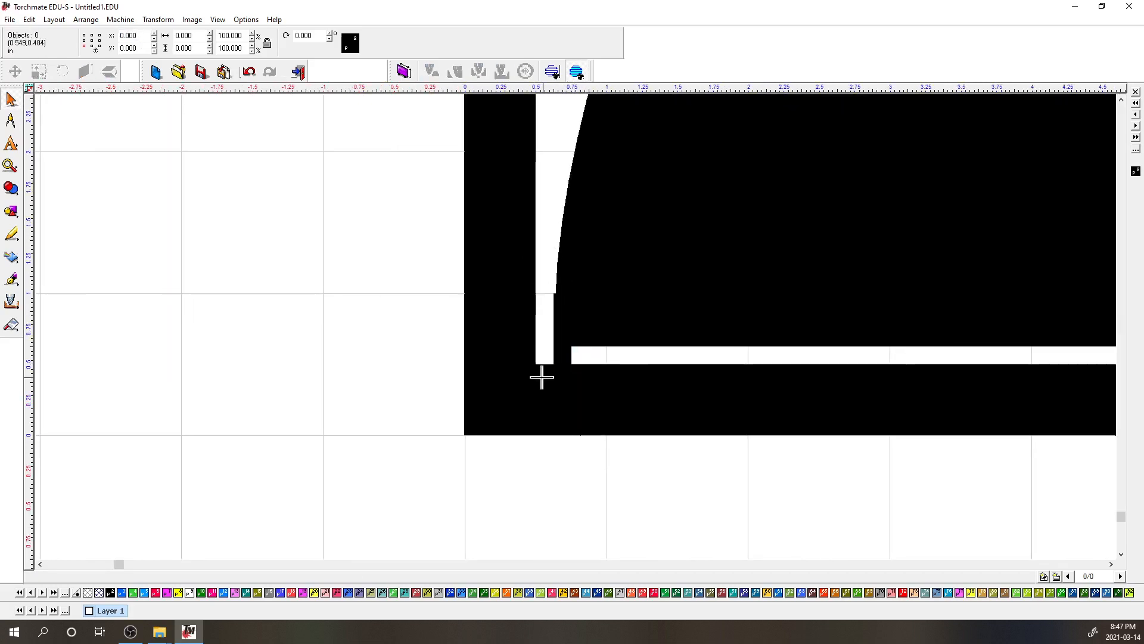
scroll(702, 360, "down", 2)
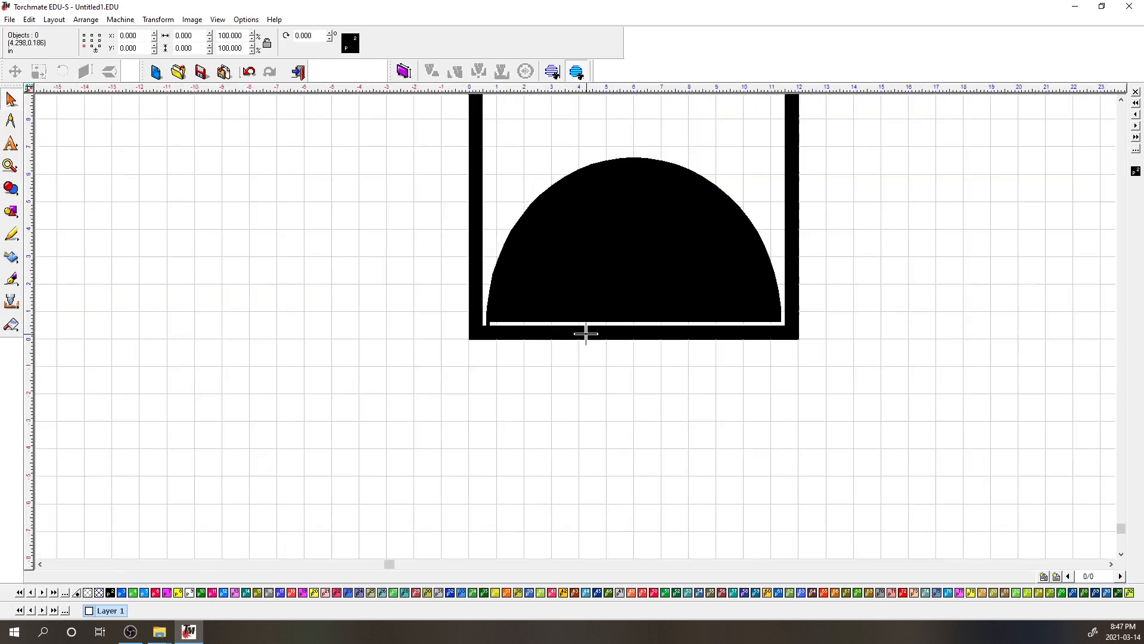
scroll(568, 314, "up", 3)
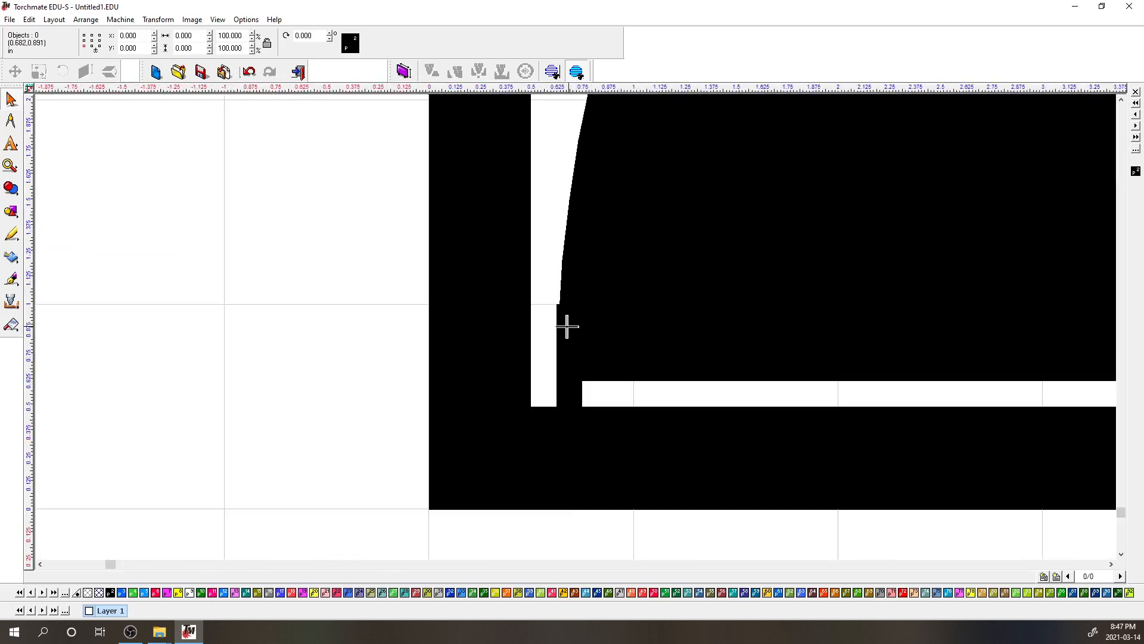
left_click(559, 320)
left_click_drag(564, 302, 580, 375)
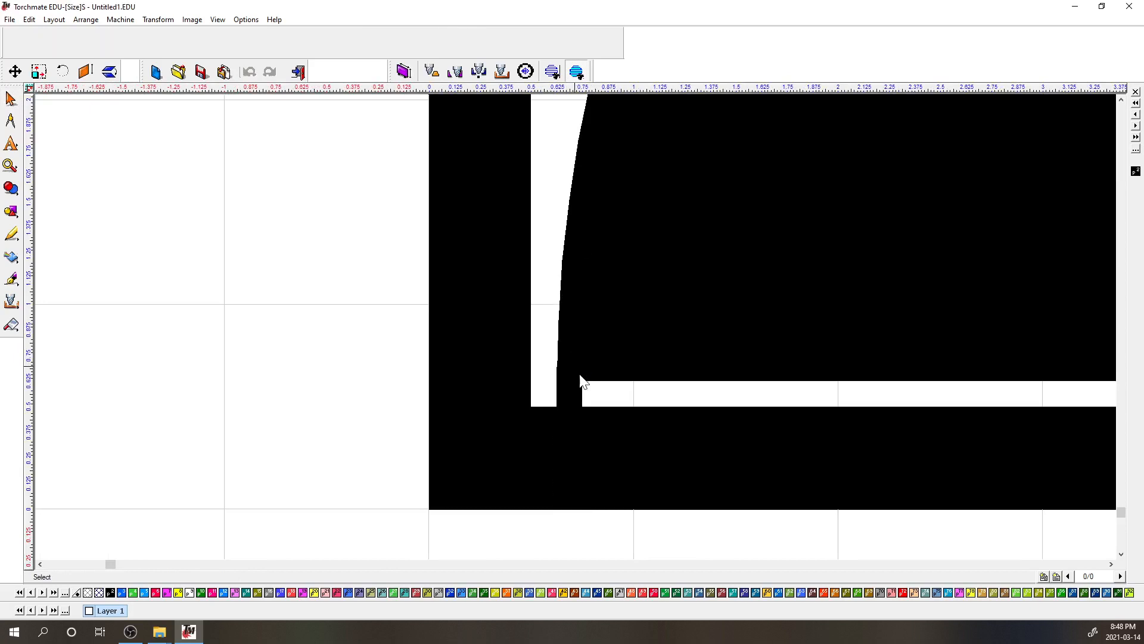
left_click(555, 351)
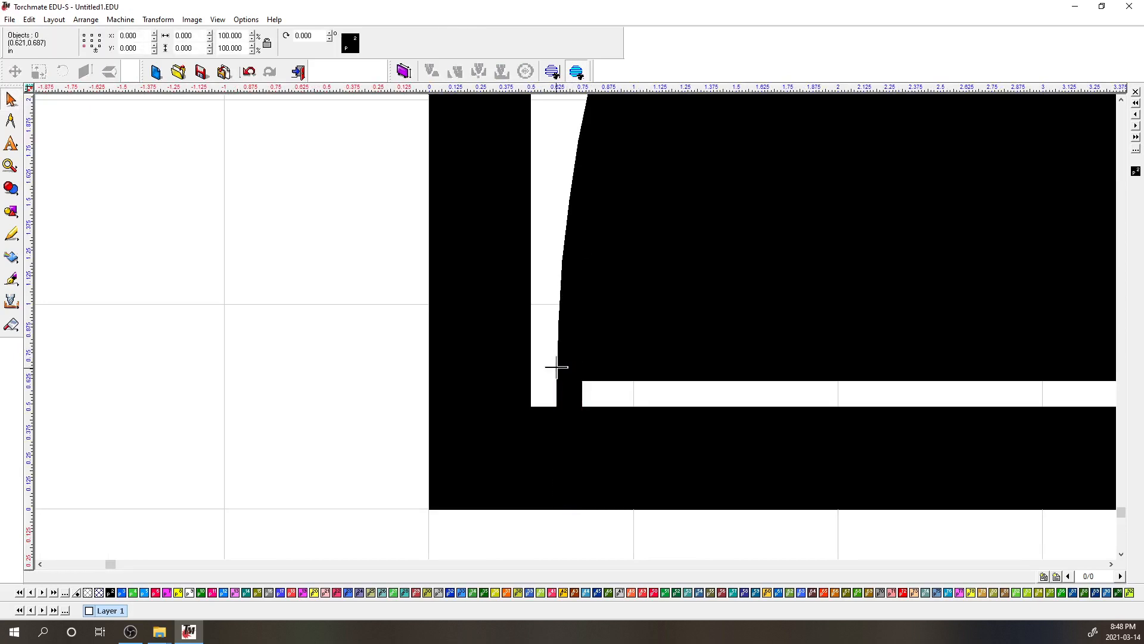
Step: Duplicate the thin connecting tab and move the copy to the half circle's lower-right corner, bridging the gap to the frame
left_click(580, 393)
scroll(727, 396, "down", 4)
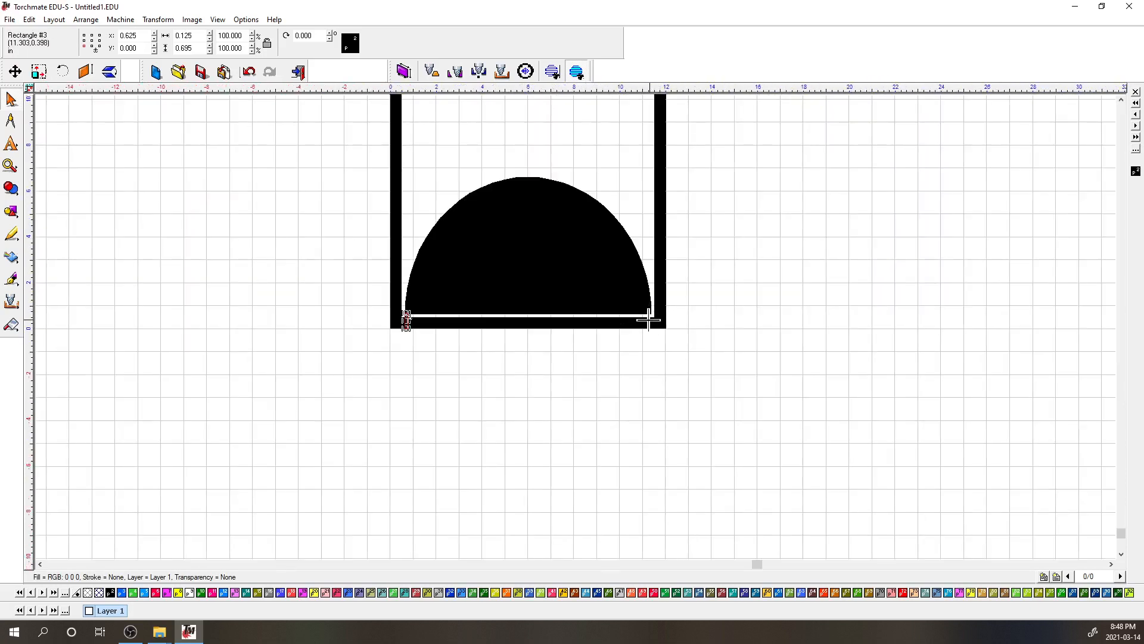
scroll(641, 324, "up", 2)
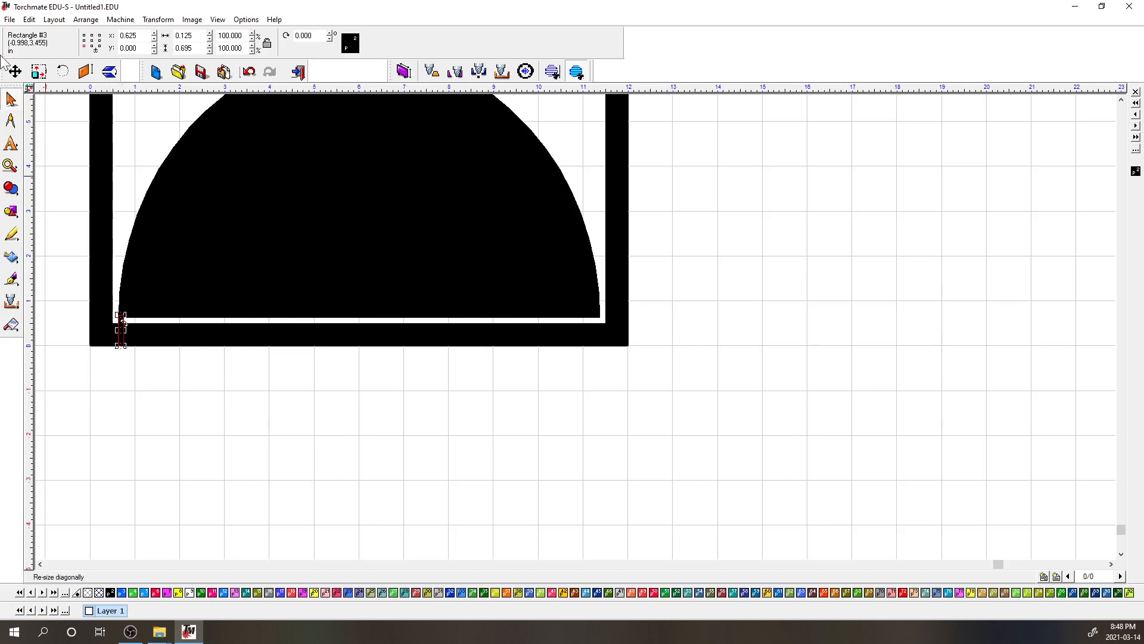
left_click(28, 19)
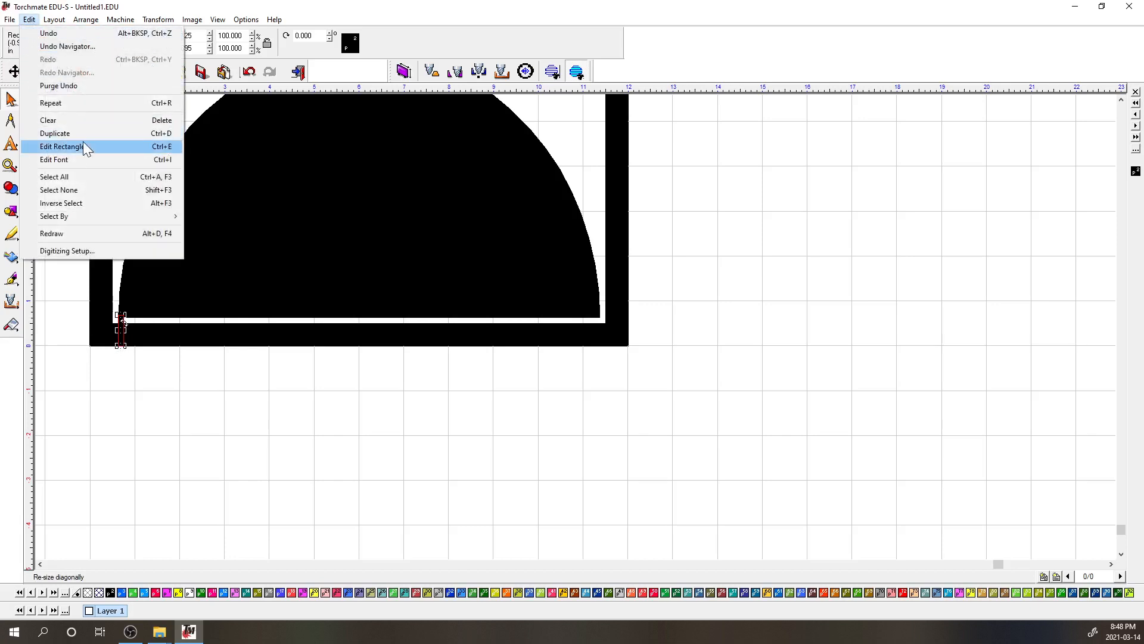
left_click(148, 132)
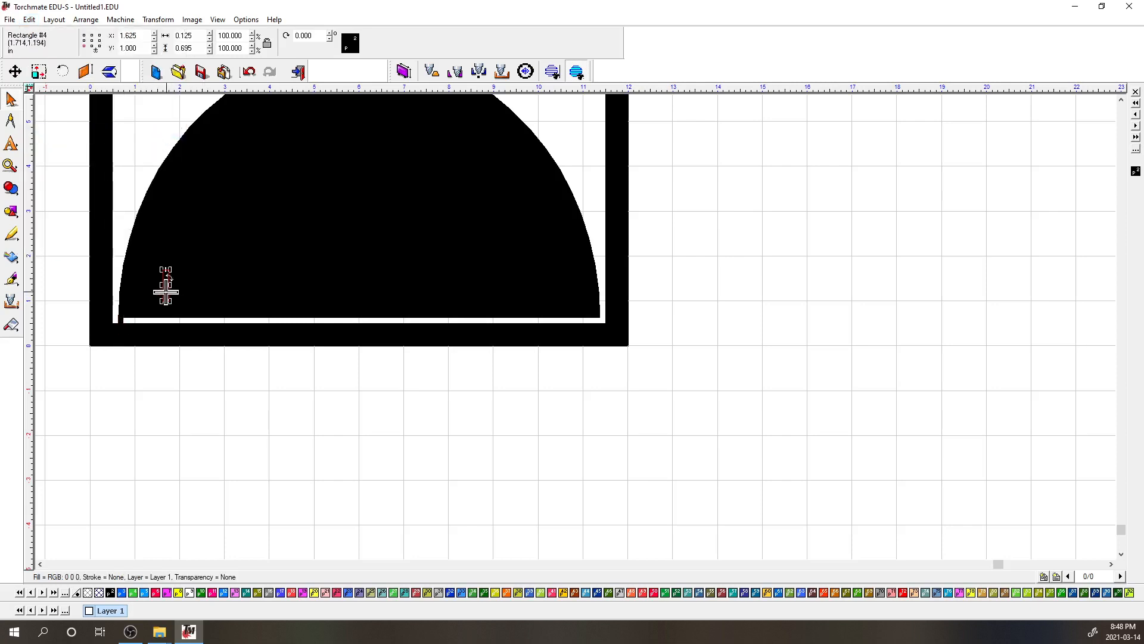
left_click_drag(165, 292, 516, 331)
left_click_drag(589, 329, 597, 337)
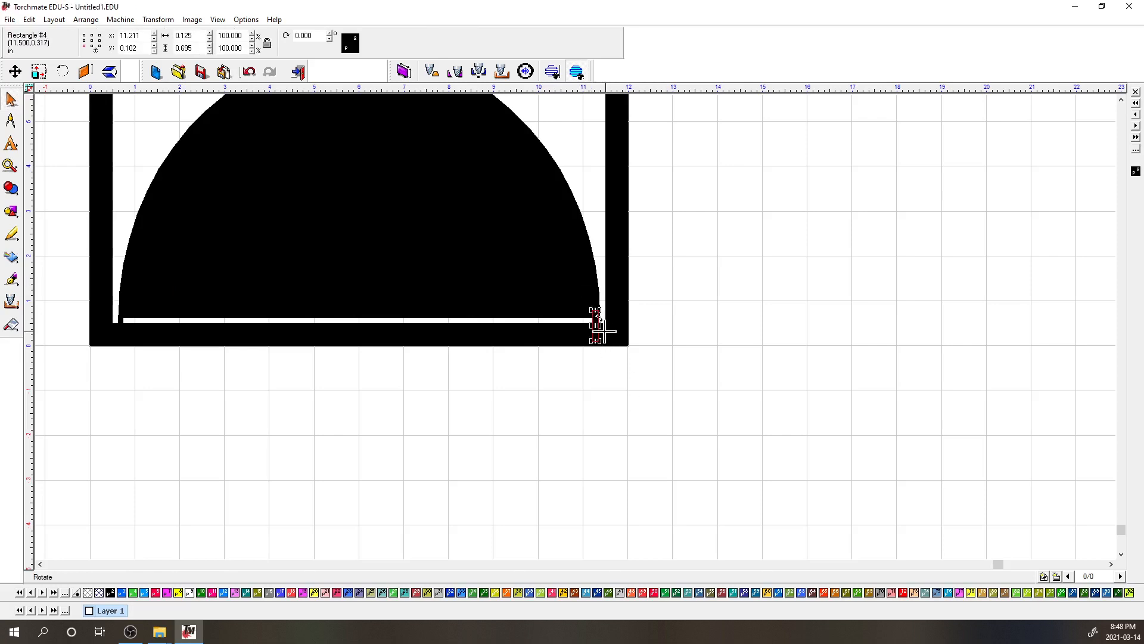
Step: Check the half circle's lower-right X position and set the duplicated tab's lower-right corner to X 11.375 and Y 0
left_click(535, 244)
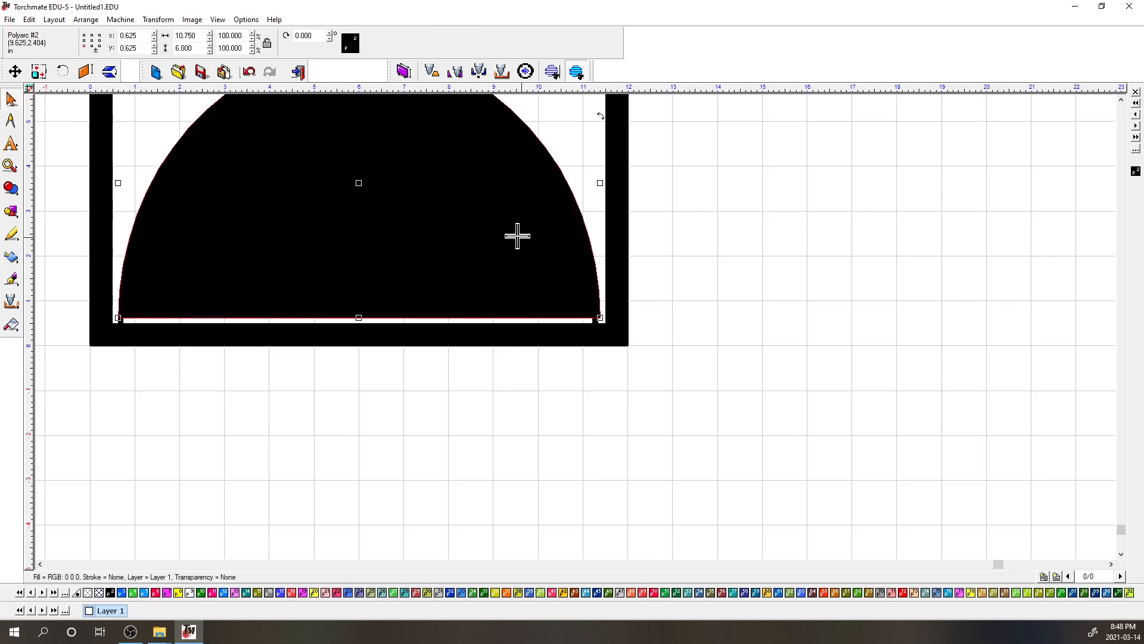
left_click(100, 46)
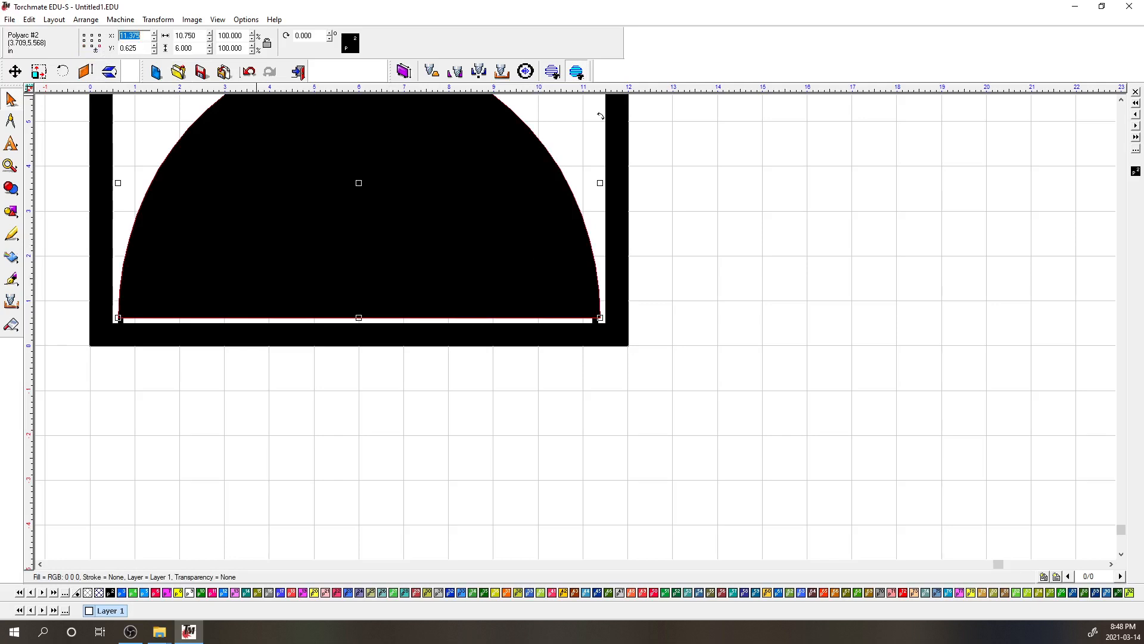
left_click(593, 326)
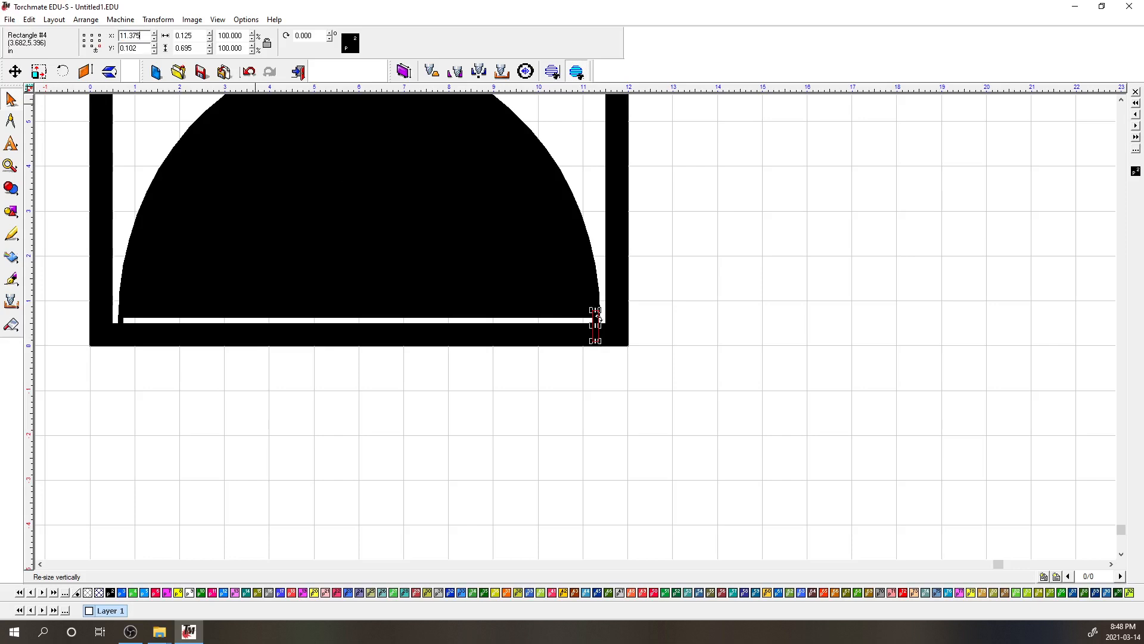
key("Tab")
type("0")
key("Return")
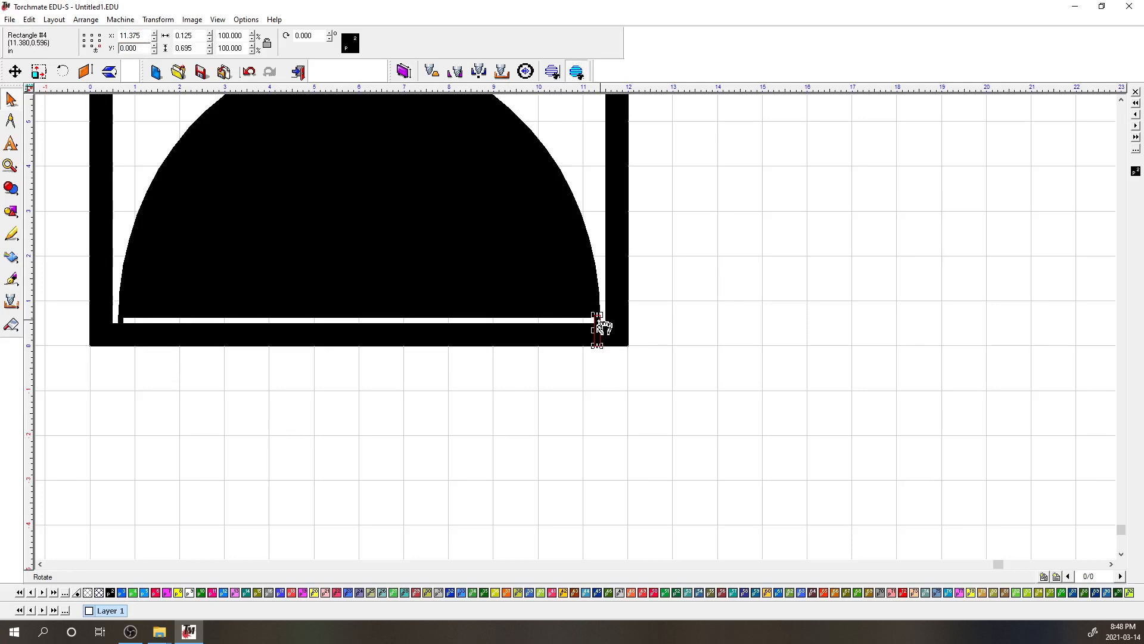
scroll(602, 321, "up", 3)
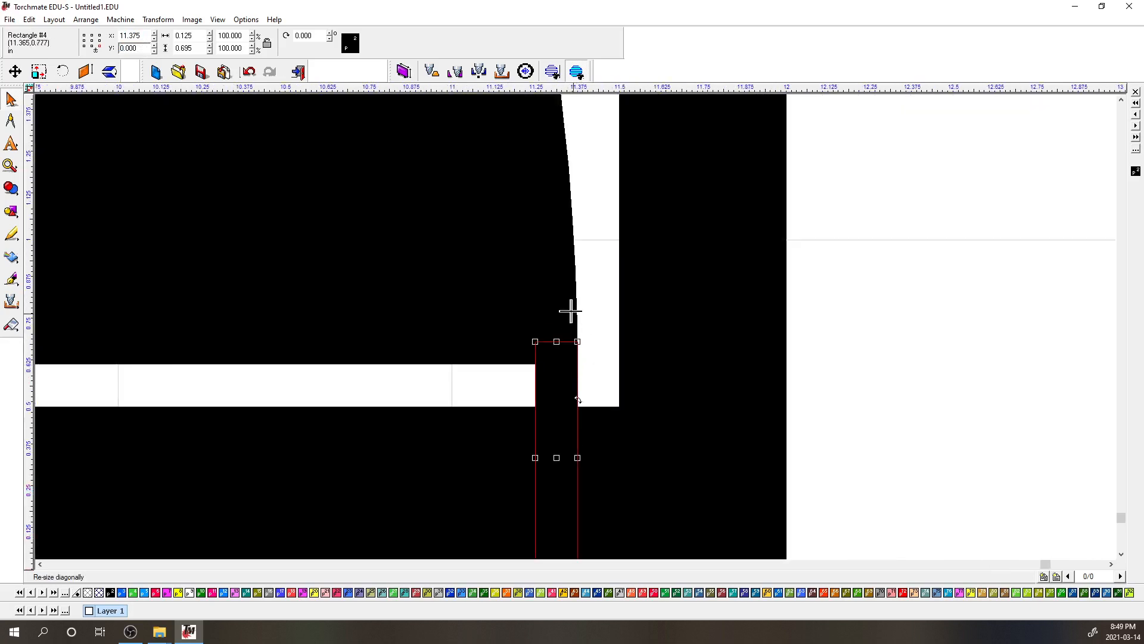
left_click(599, 337)
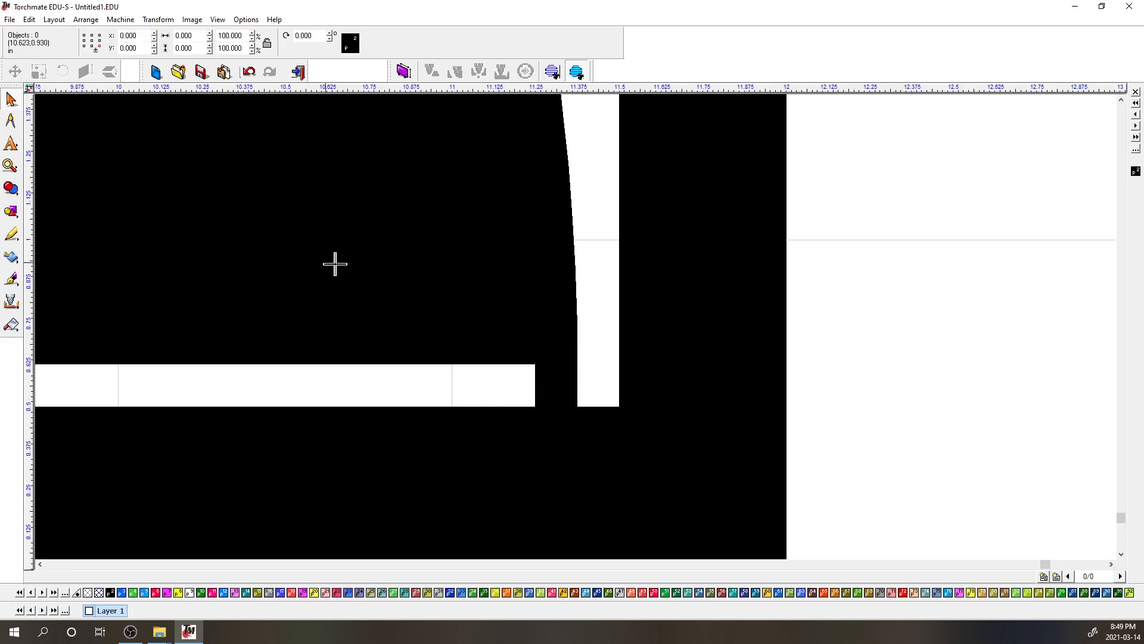
Step: Select the frame, half circle and both tabs and join them into a single shape
scroll(537, 286, "down", 3)
scroll(536, 310, "down", 1)
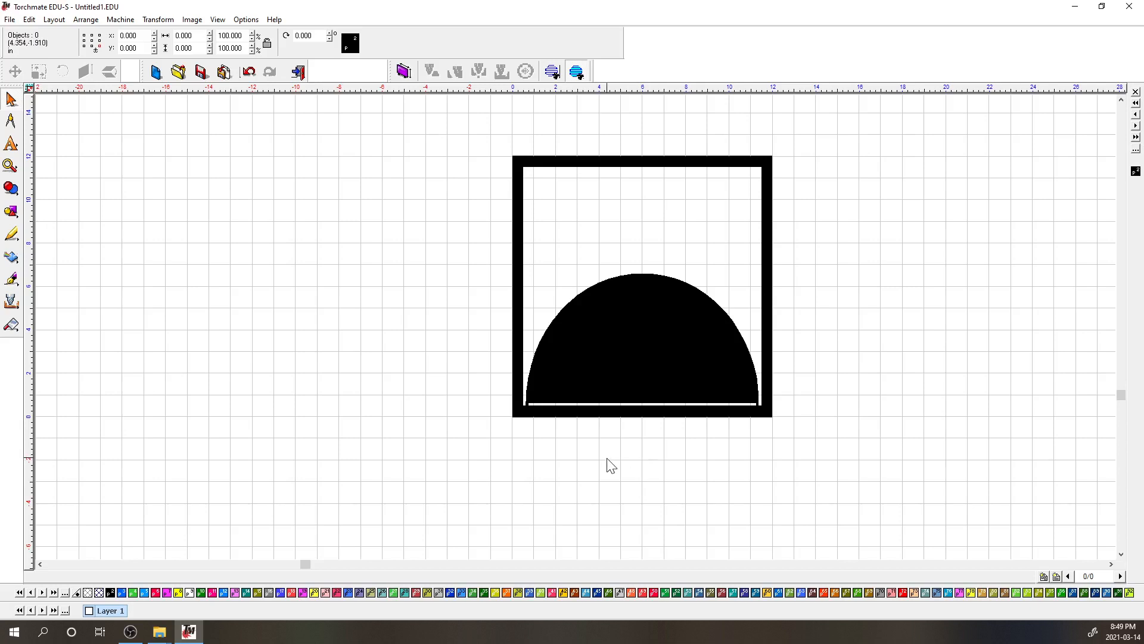
left_click_drag(454, 127, 865, 454)
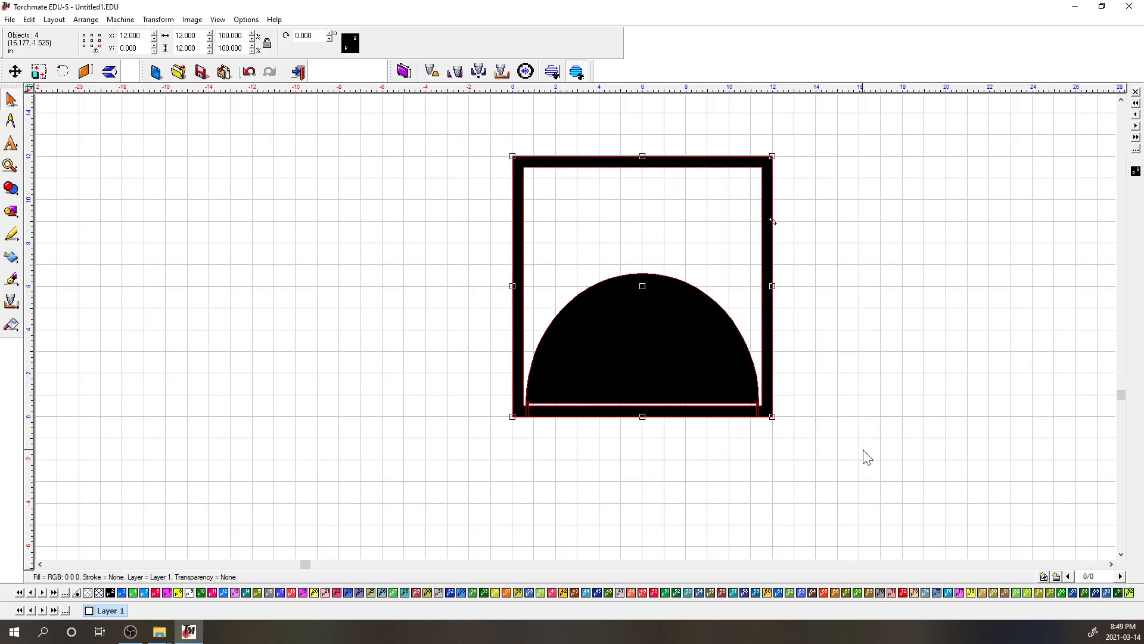
left_click(11, 189)
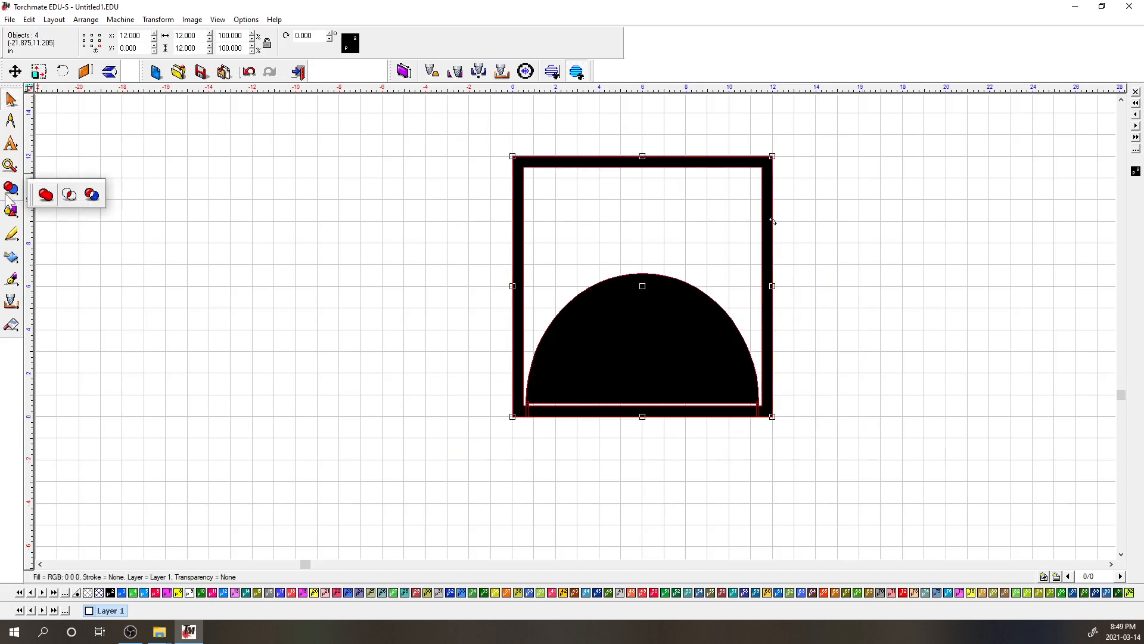
left_click(47, 197)
Step: Check that the joined part is one object by moving it off the material, and return it to its original place
left_click(459, 360)
left_click(512, 227)
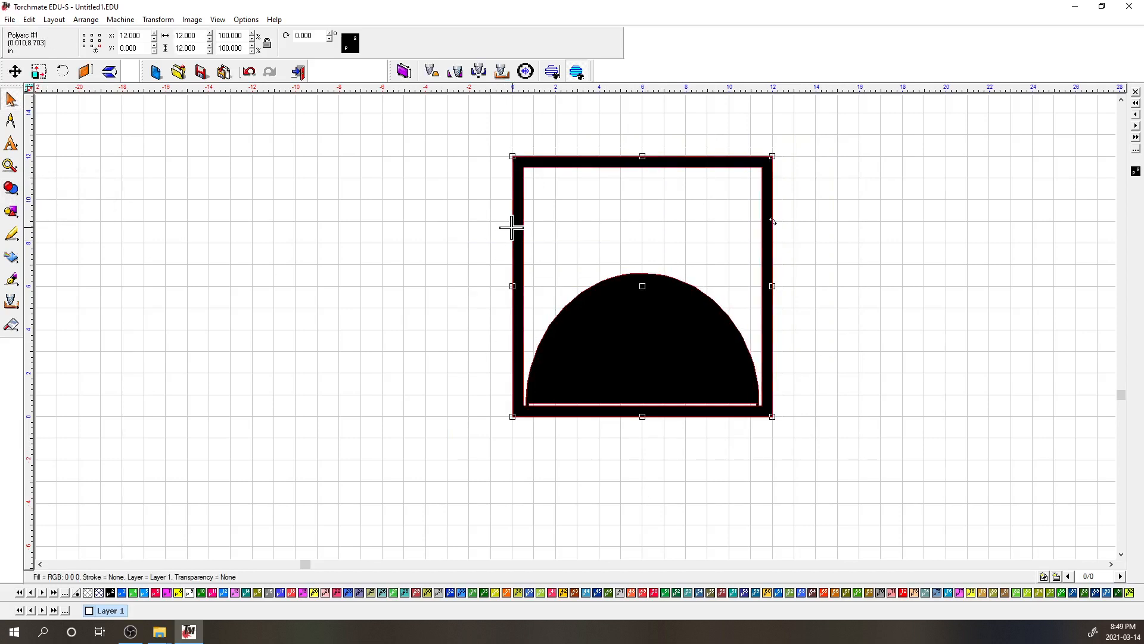
left_click_drag(518, 225, 810, 263)
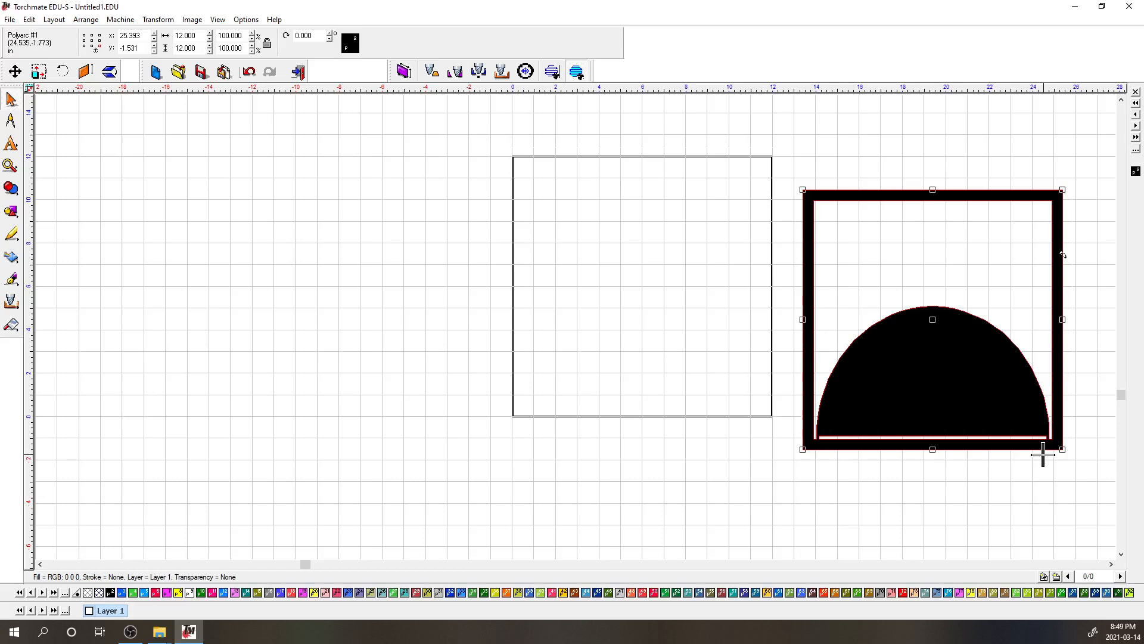
left_click_drag(810, 251, 524, 217)
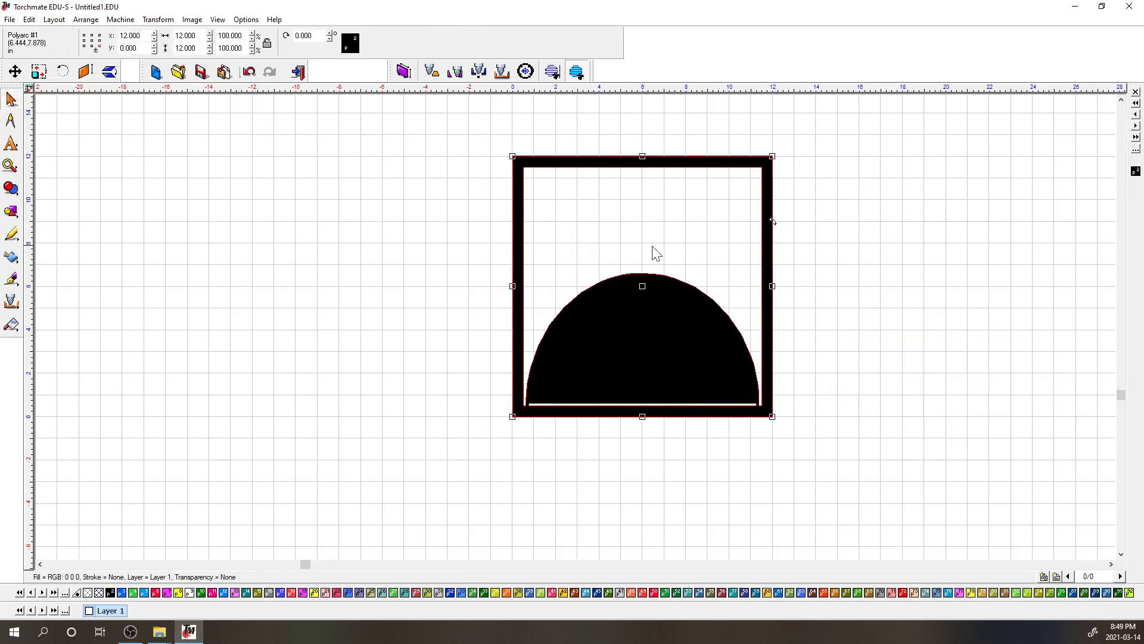
scroll(578, 332, "up", 2)
scroll(572, 335, "down", 2)
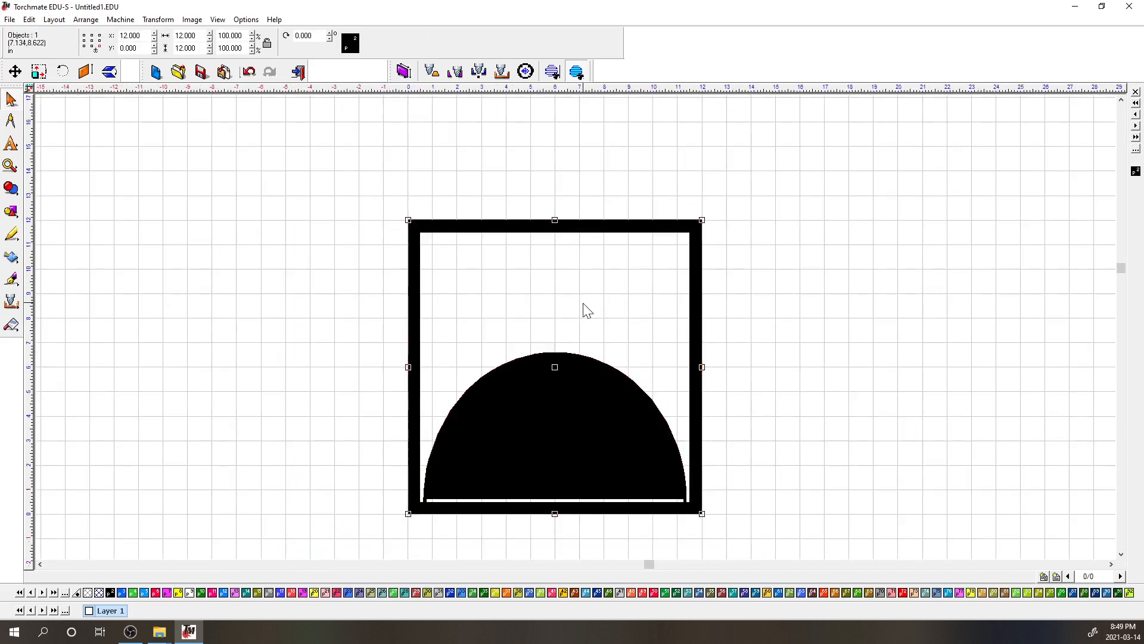
left_click(585, 310)
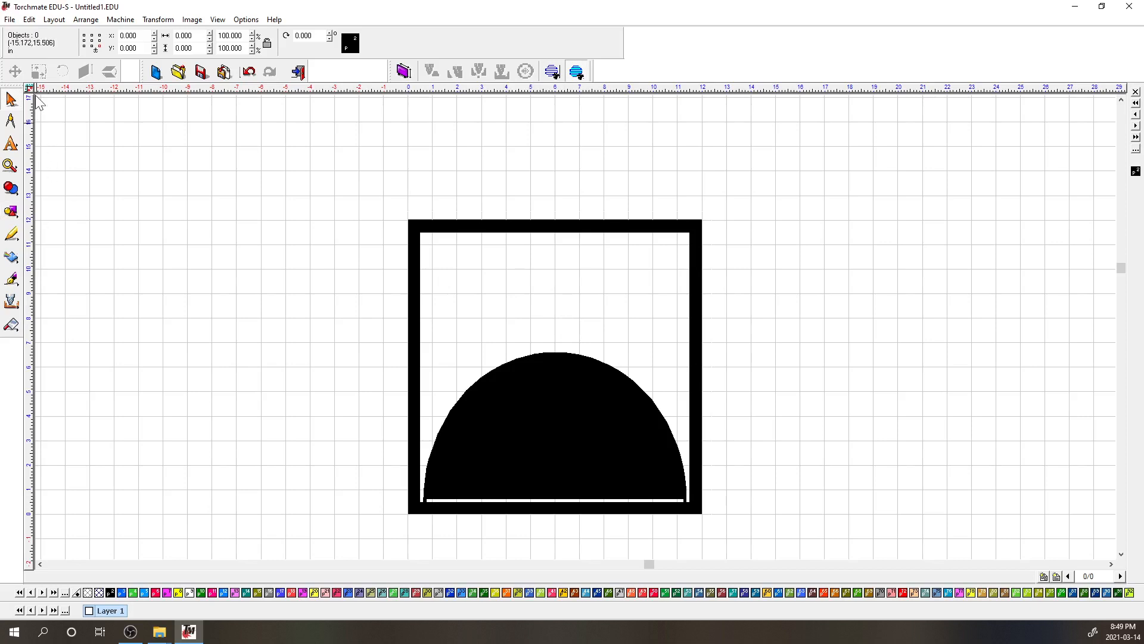
Step: Start importing a file and browse to the Clipart folder inside Shared on the Student drive
left_click(10, 20)
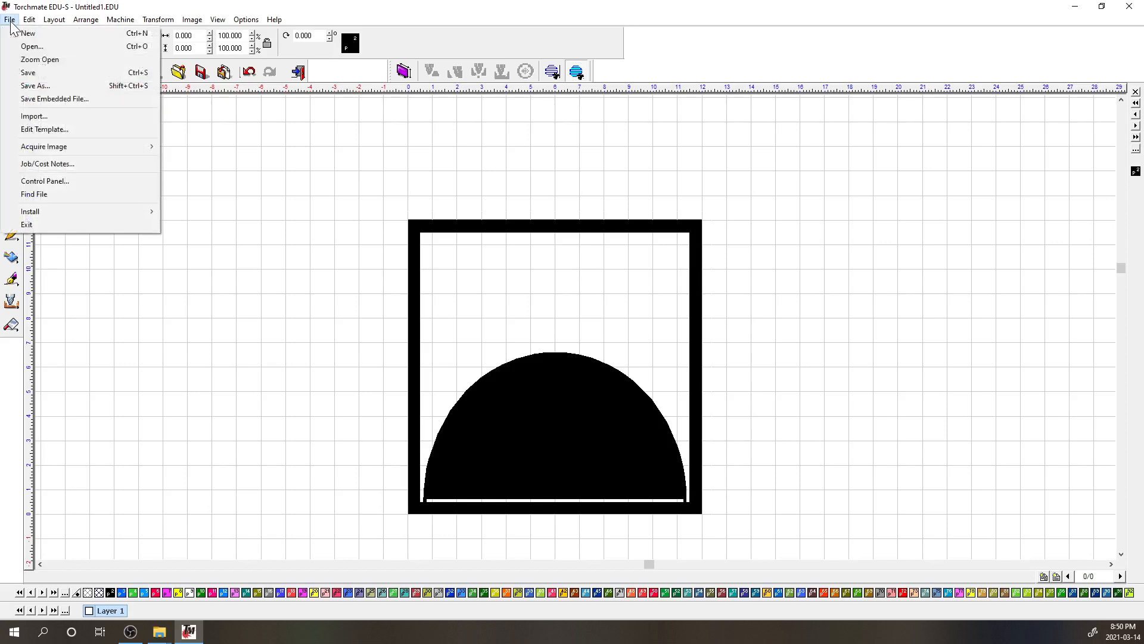
left_click(34, 117)
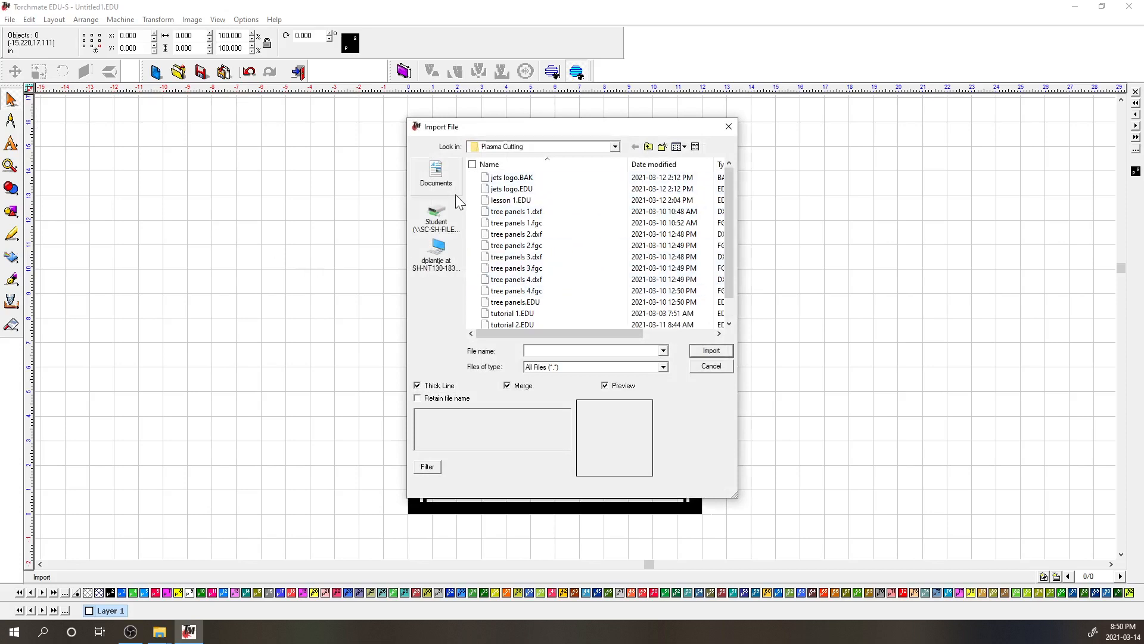
left_click(444, 213)
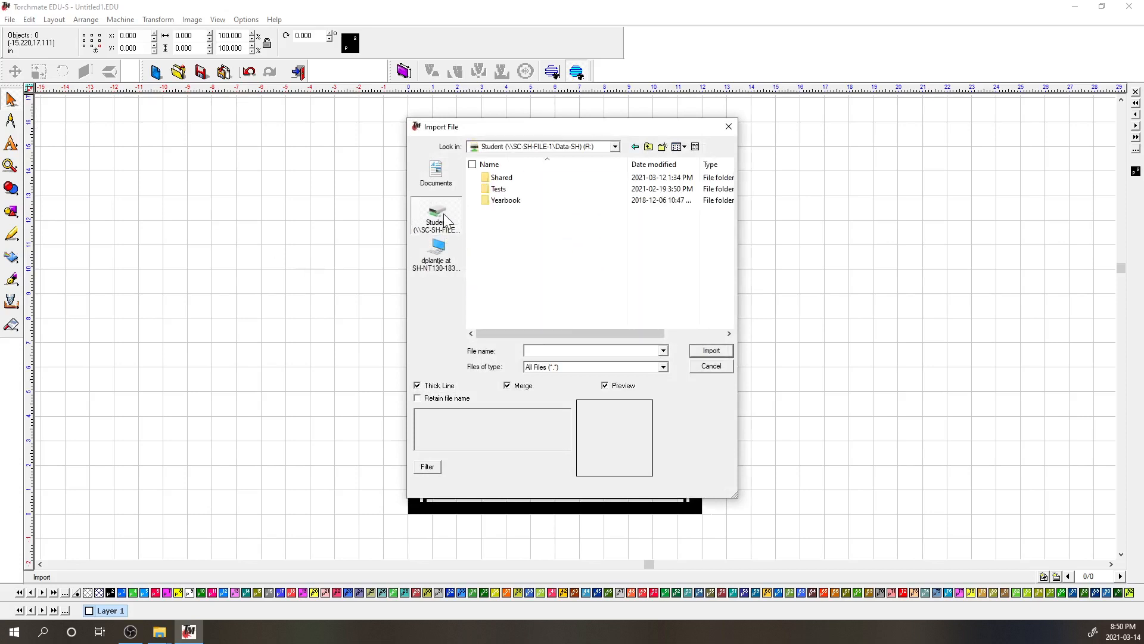
double_click(502, 178)
scroll(539, 254, "down", 2)
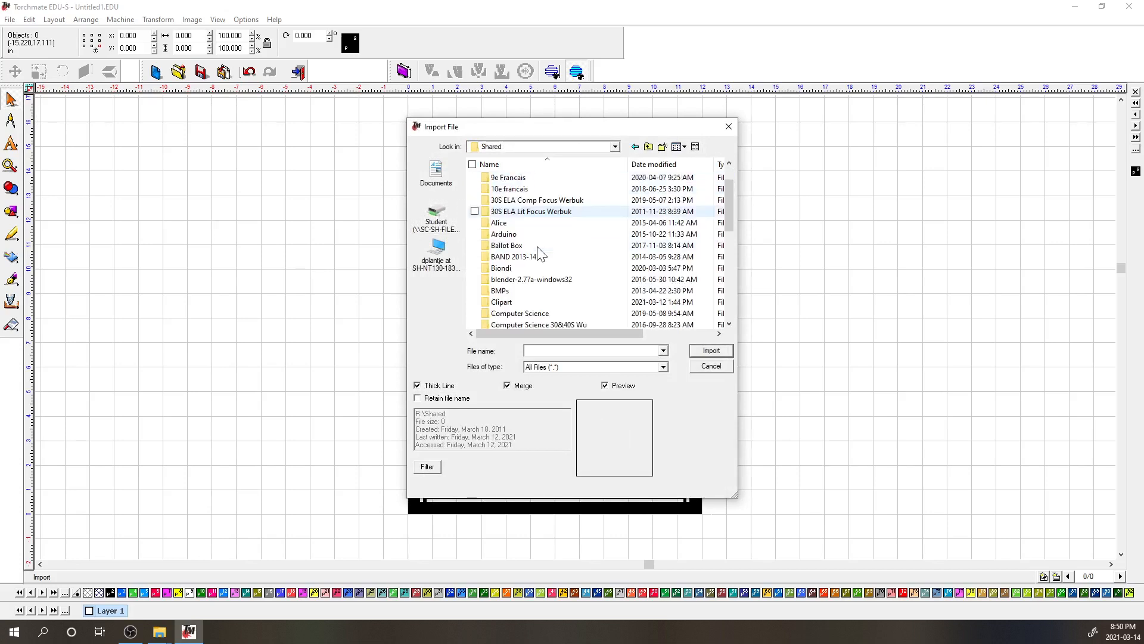
scroll(539, 253, "down", 8)
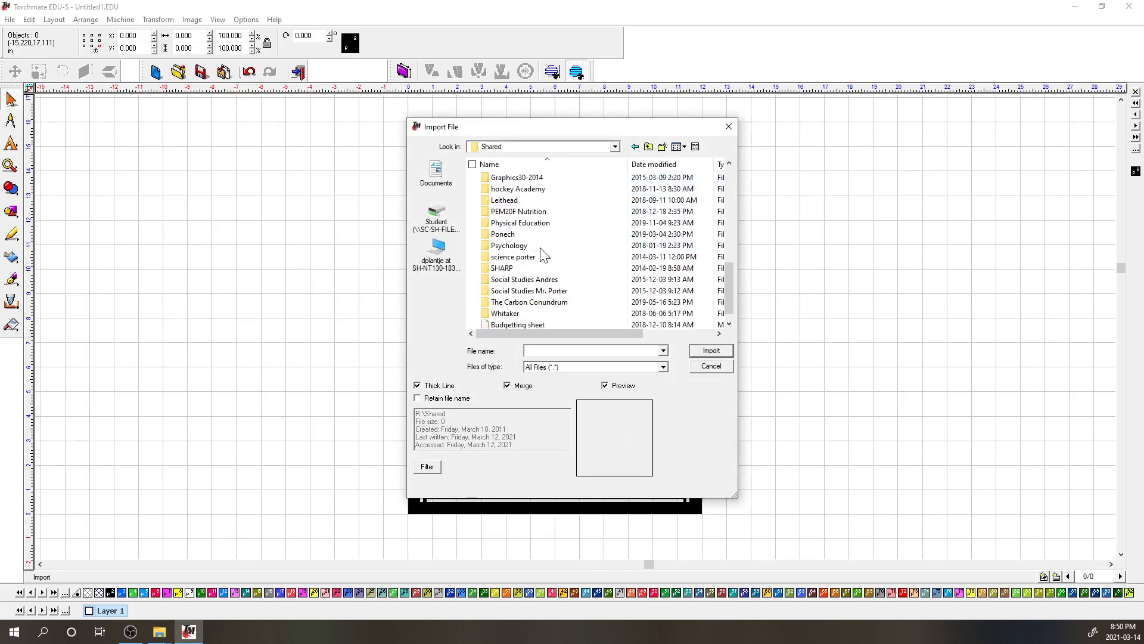
scroll(533, 268, "up", 8)
double_click(502, 291)
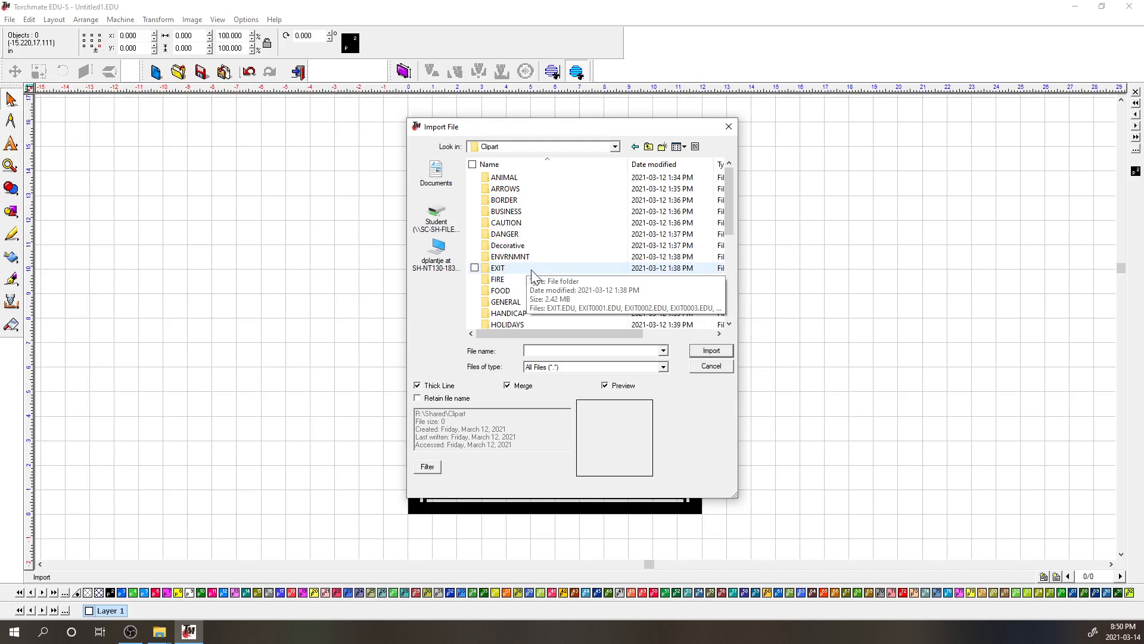
Step: Open the ANIMAL clipart folder and browse its files down to the duck cliparts
double_click(504, 178)
left_click(507, 282)
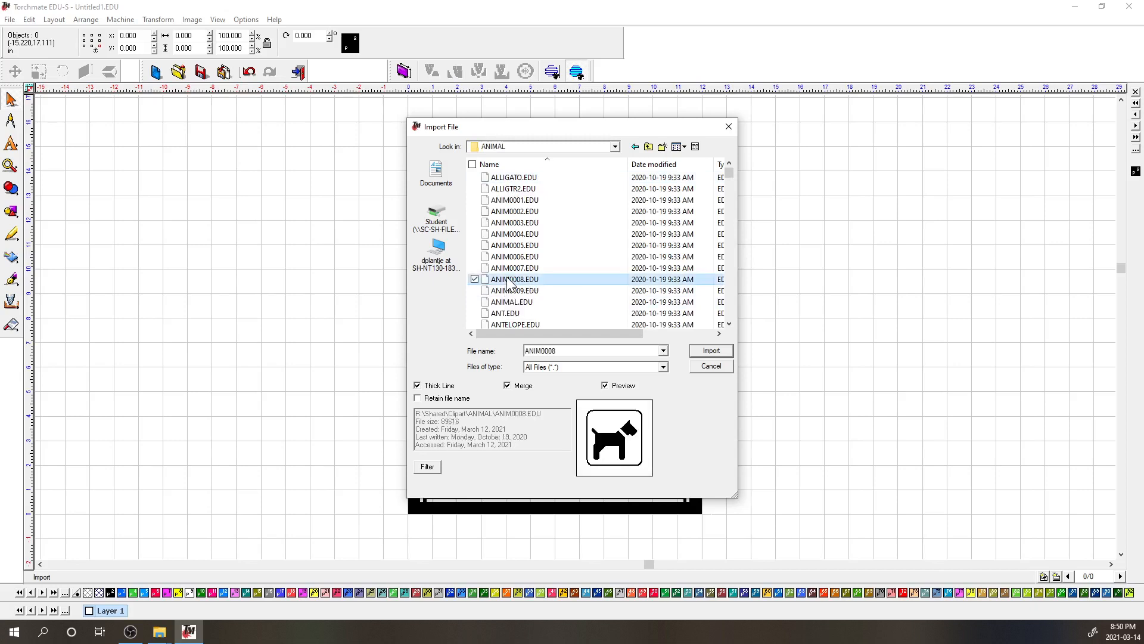
scroll(507, 283, "down", 8)
scroll(508, 285, "down", 10)
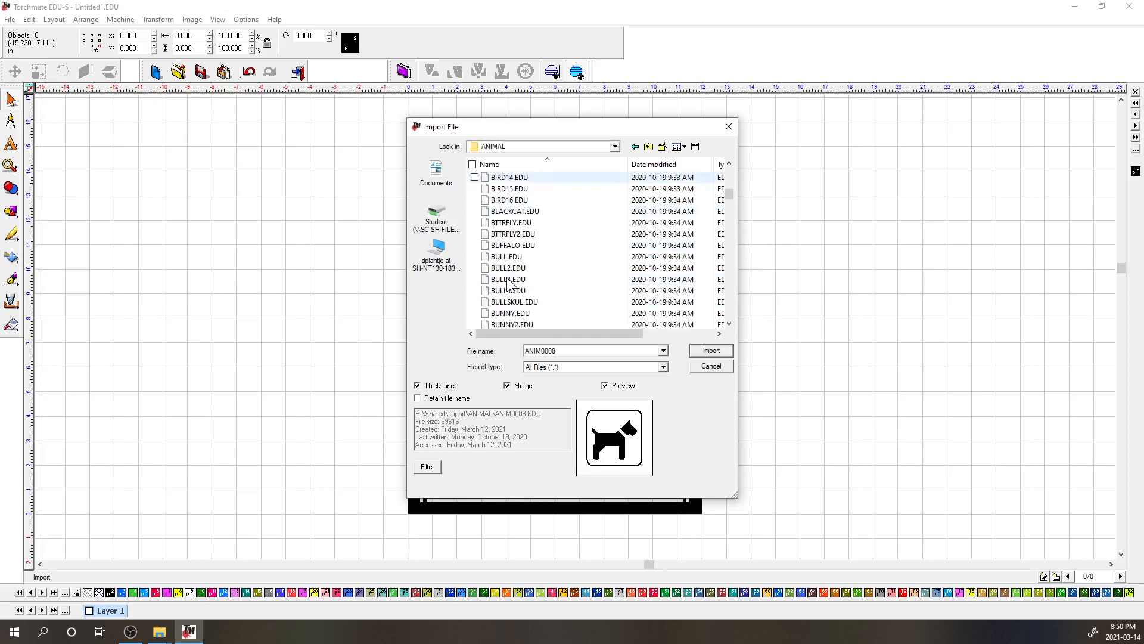
scroll(508, 284, "down", 5)
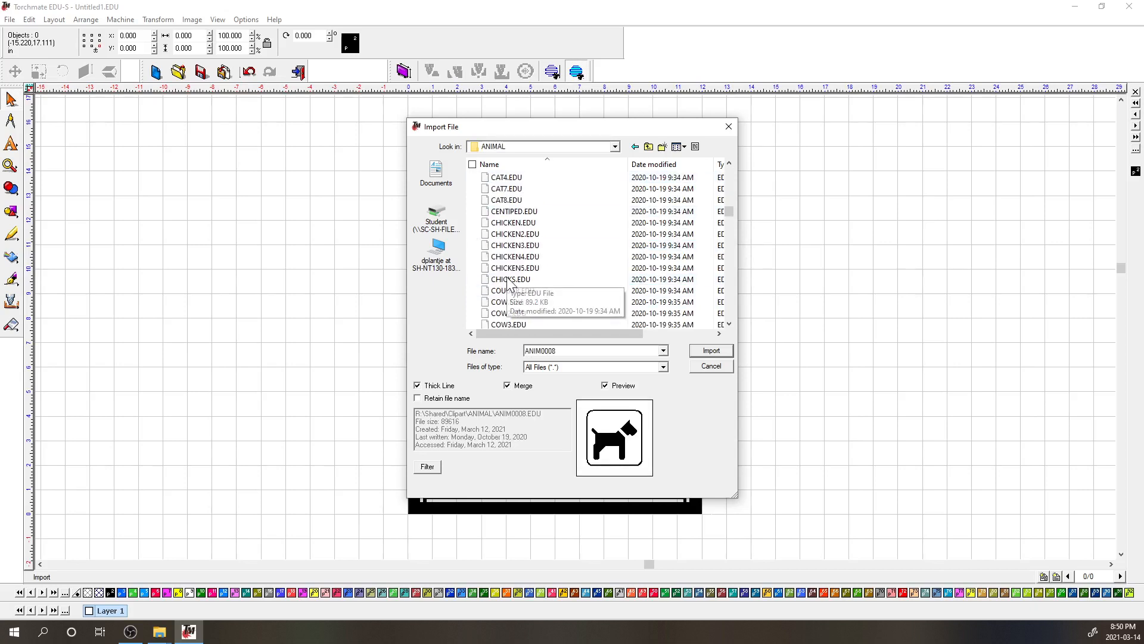
scroll(509, 284, "down", 8)
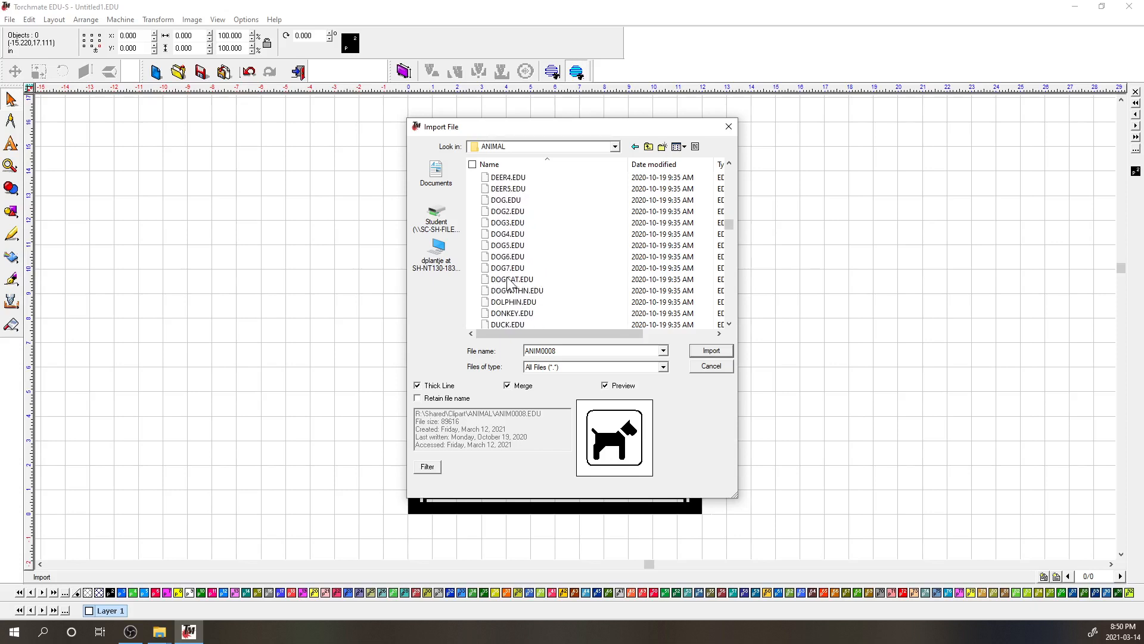
Step: Preview the duck cliparts and import DUCK3, placing it at the frame's upper-left corner
left_click(507, 292)
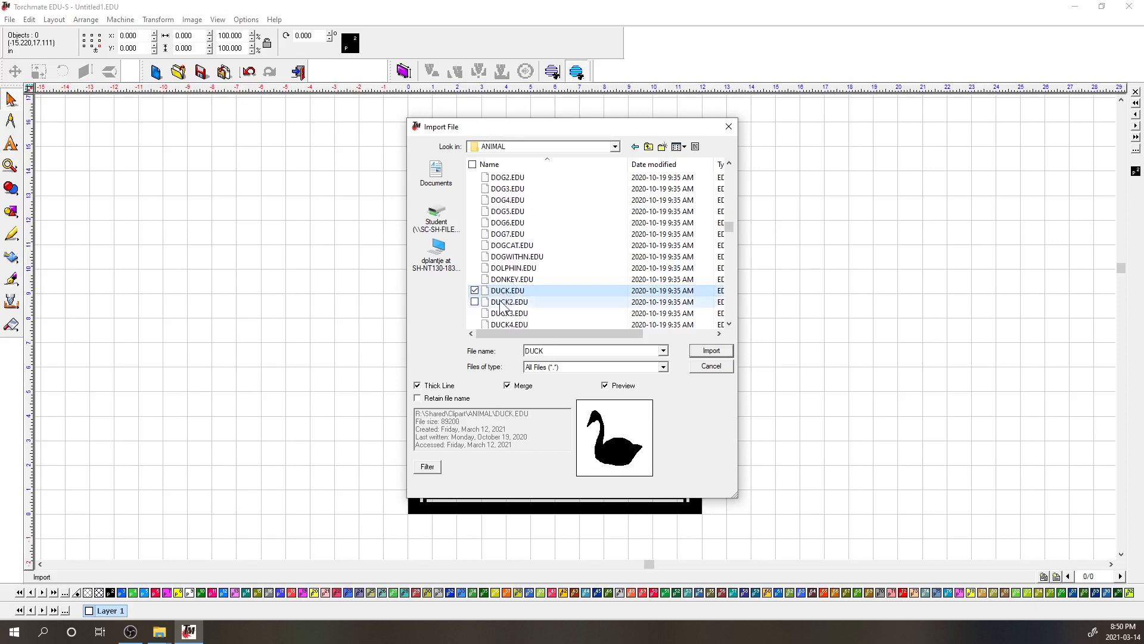
left_click(501, 303)
scroll(501, 305, "down", 1)
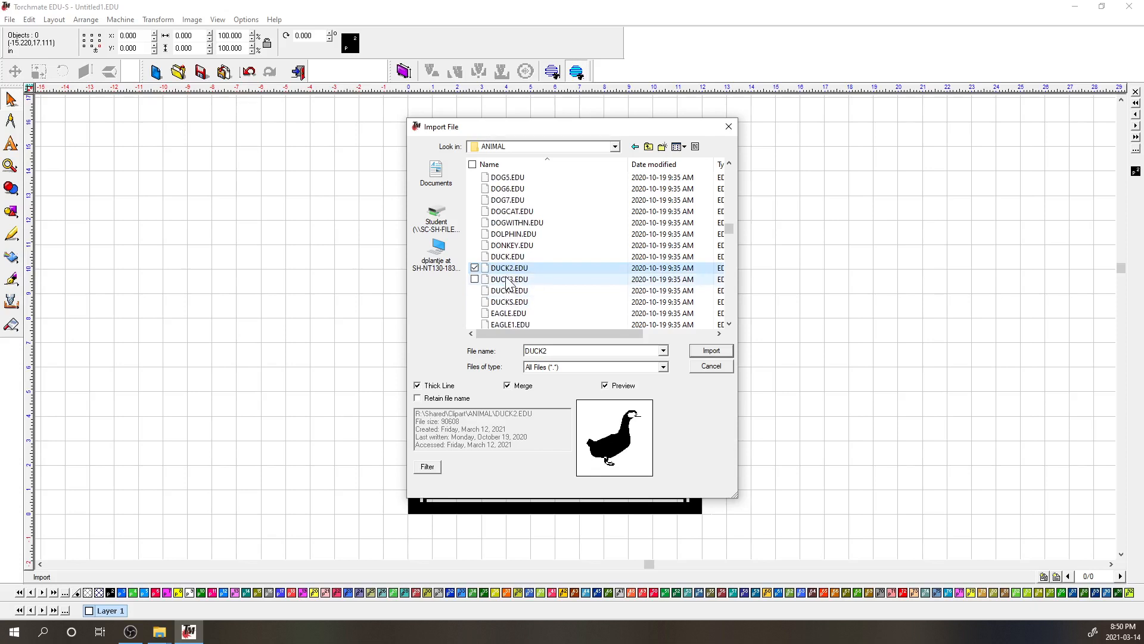
left_click(502, 280)
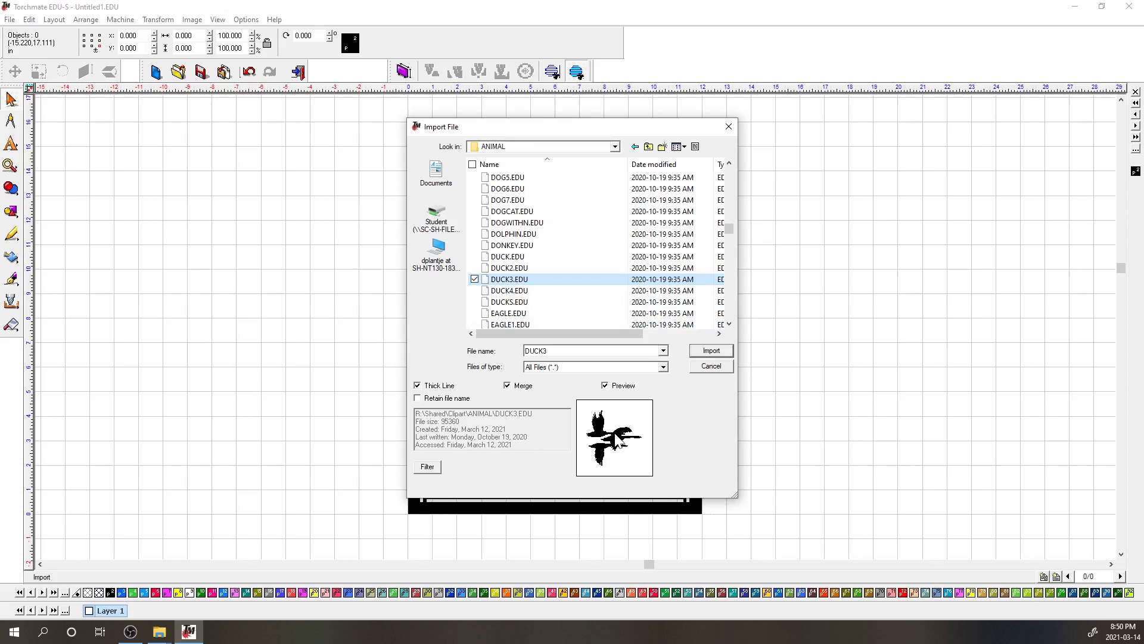
left_click(710, 351)
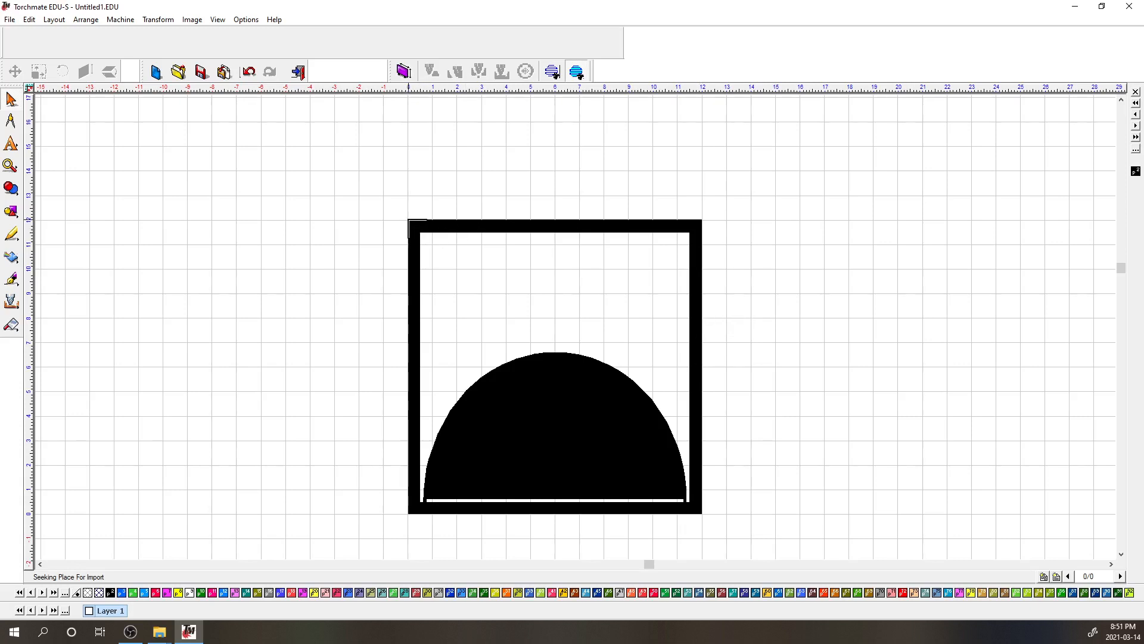
left_click(409, 221)
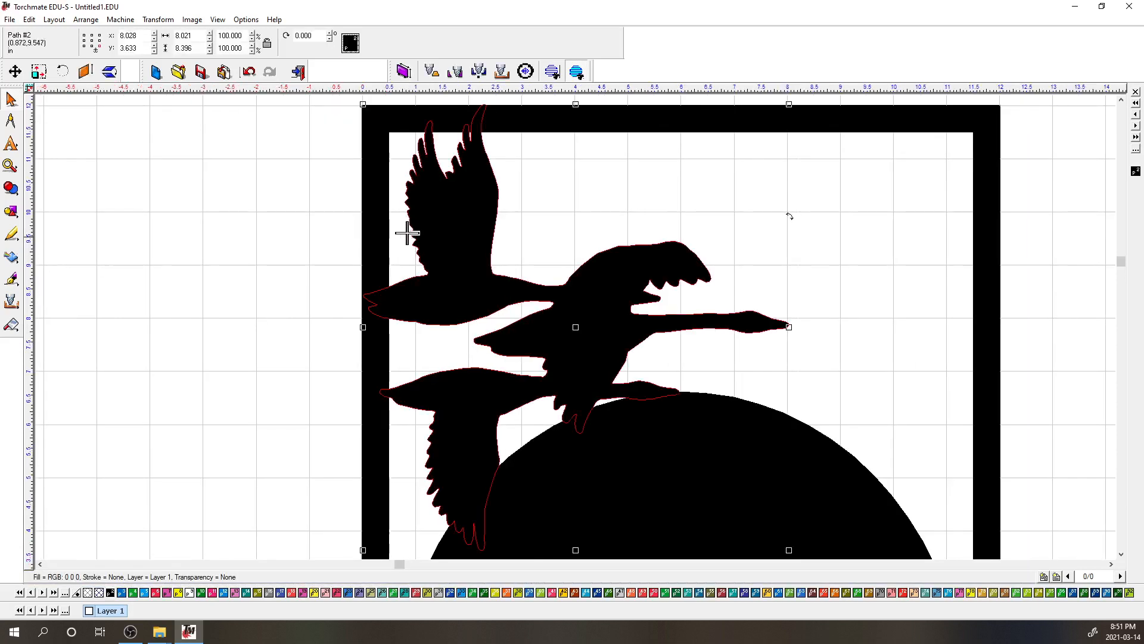
Step: Position the birds' upper-left corner at X 0, Y 12 and scale them proportionally to a height of about 6 inches
left_click(325, 202)
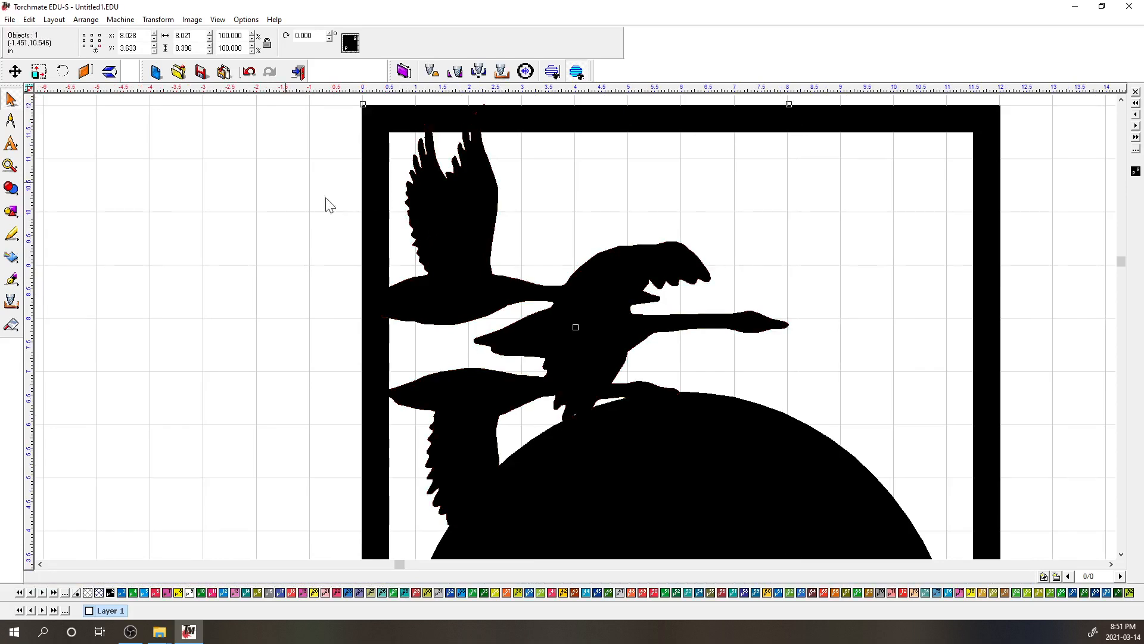
left_click(461, 206)
left_click_drag(461, 207, 457, 230)
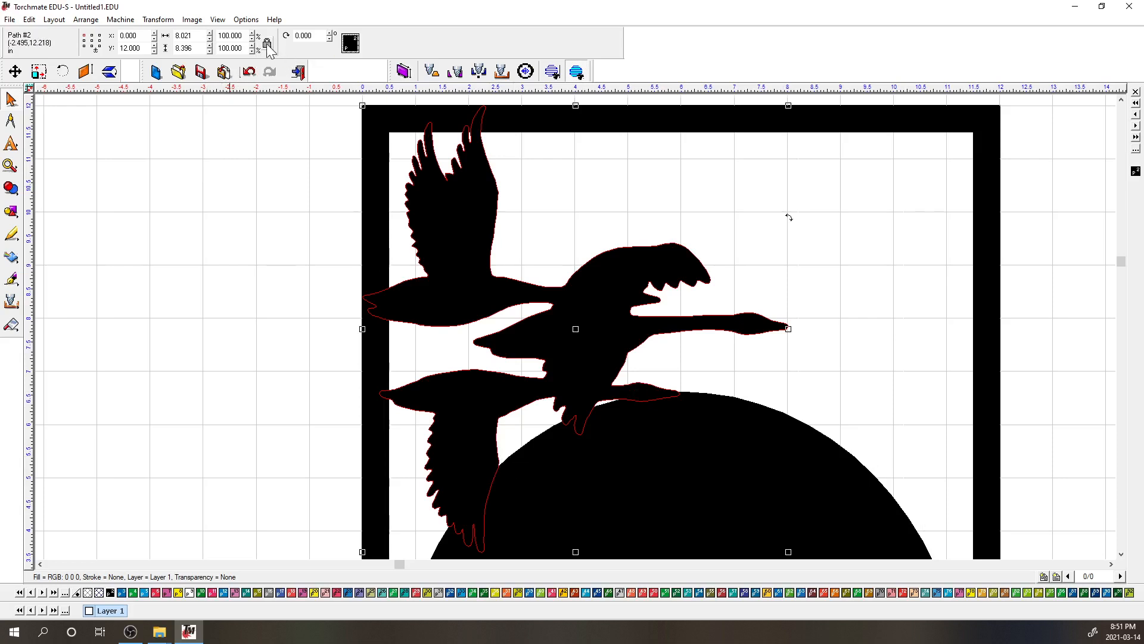
left_click(189, 48)
key("Return")
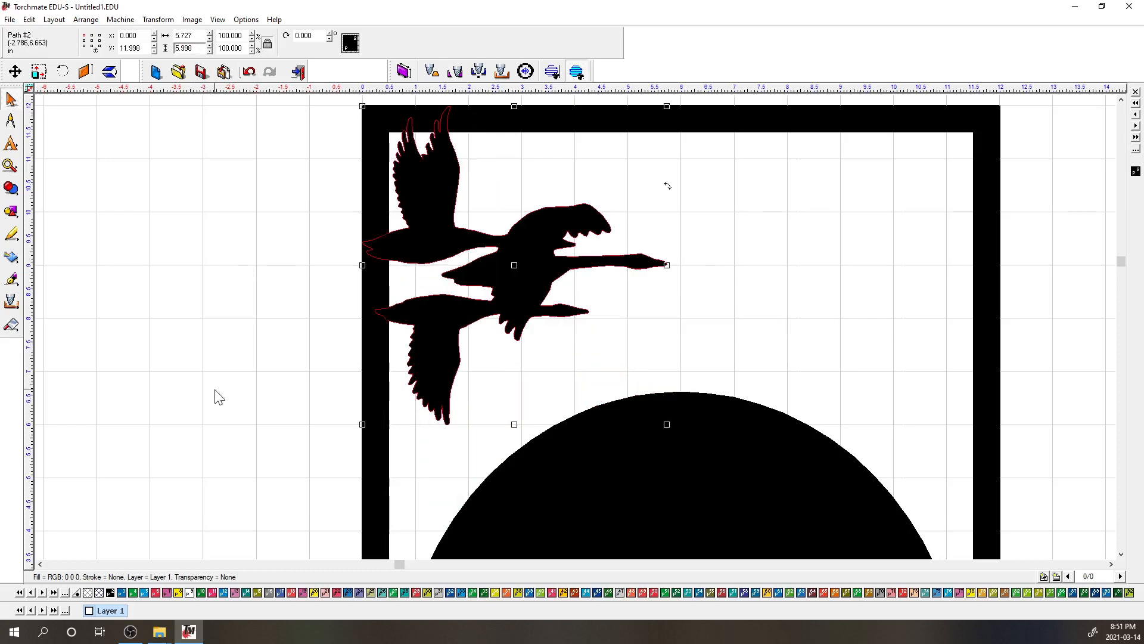
Step: Check that the birds are separate from the frame part by moving the frame part aside, and undo the move
scroll(551, 372, "down", 2)
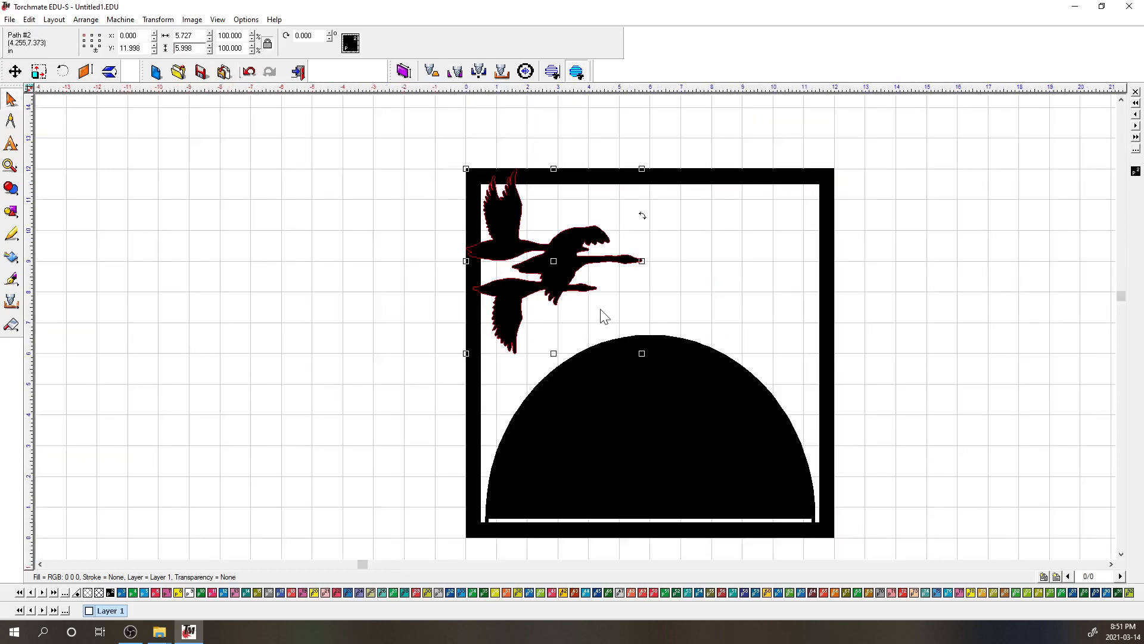
left_click(615, 433)
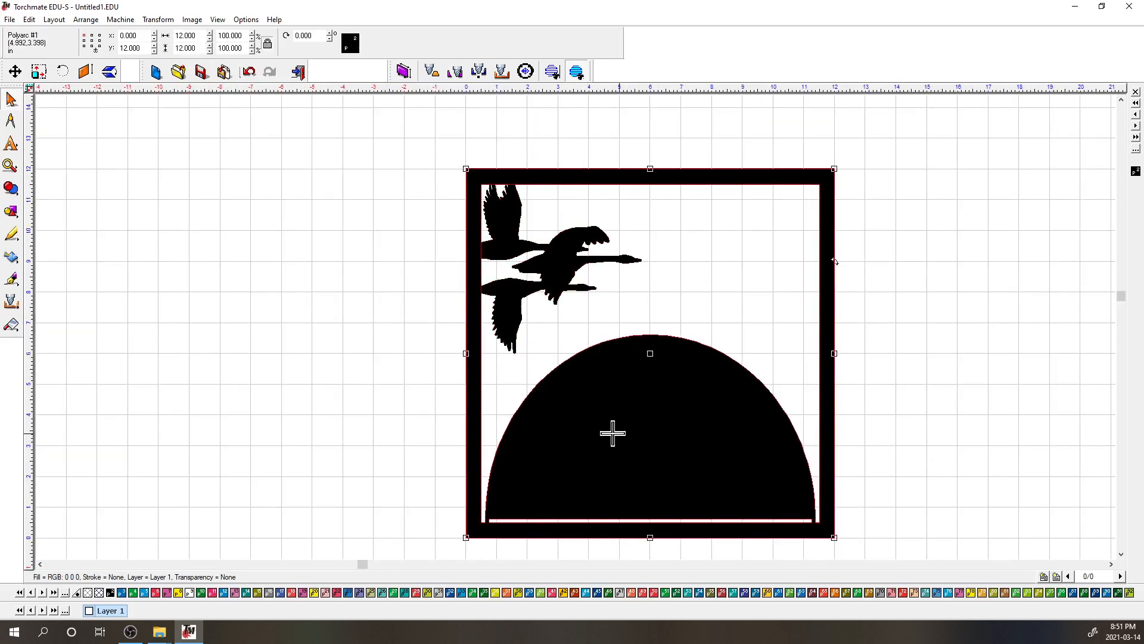
left_click_drag(596, 438, 842, 417)
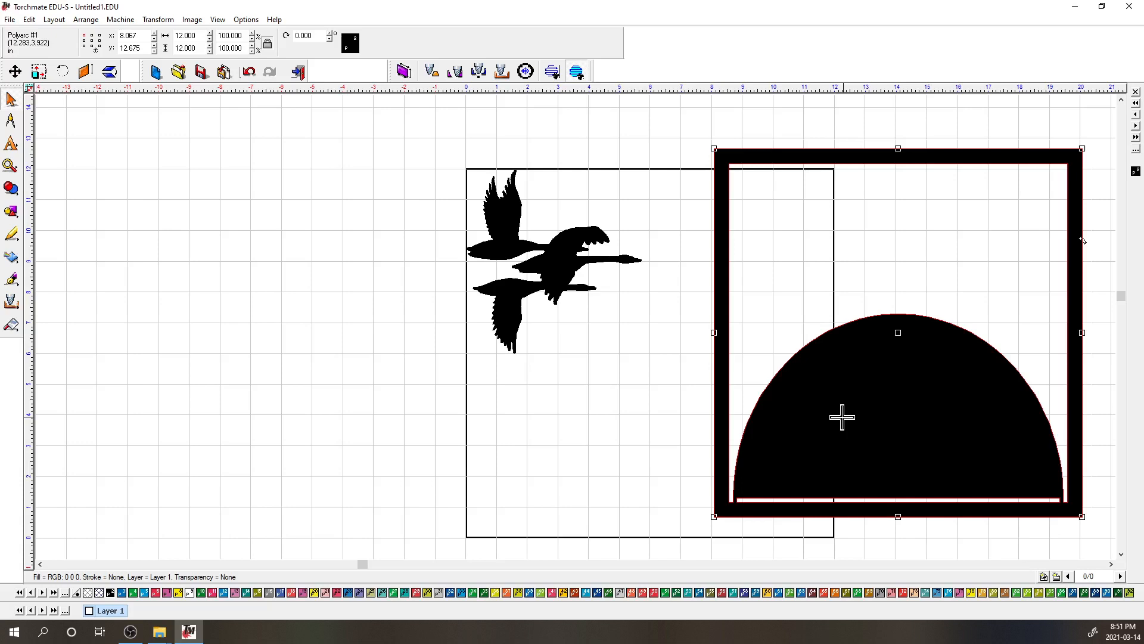
key("ctrl+z")
Step: Select the birds together with the frame part and weld them into a single shape
left_click_drag(435, 140, 859, 554)
left_click(9, 193)
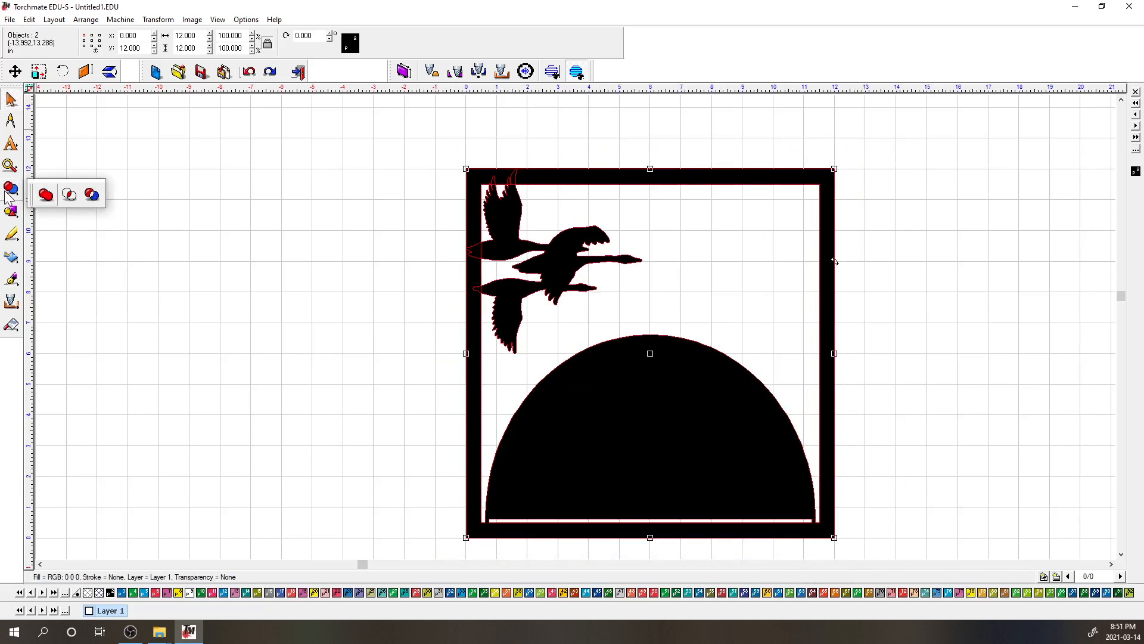
left_click(46, 195)
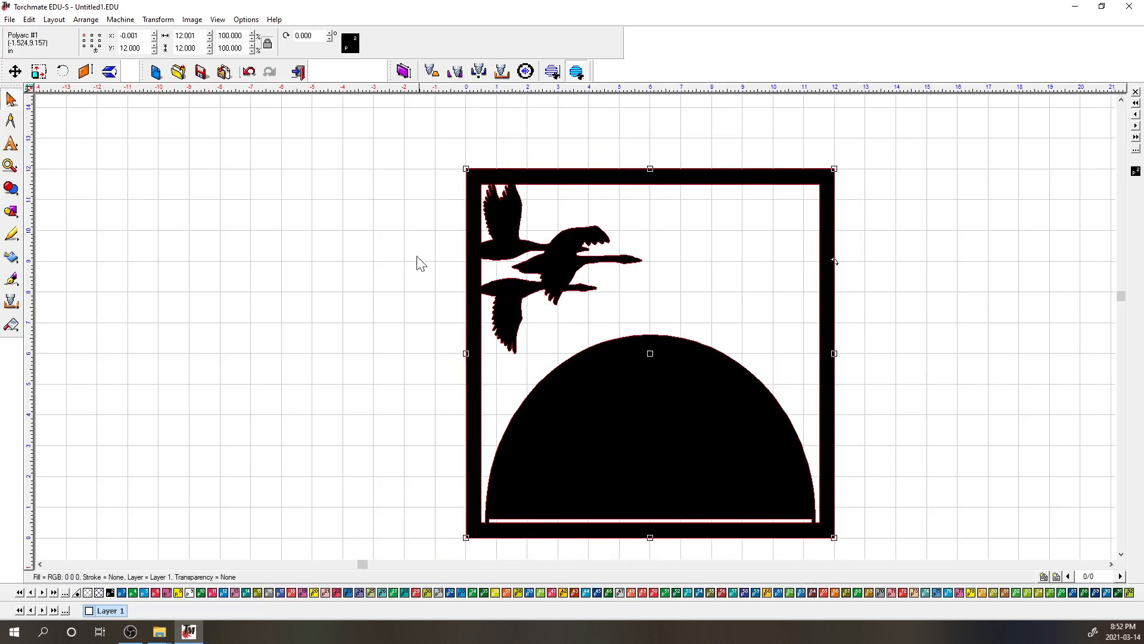
left_click_drag(506, 248, 467, 234)
left_click(421, 247)
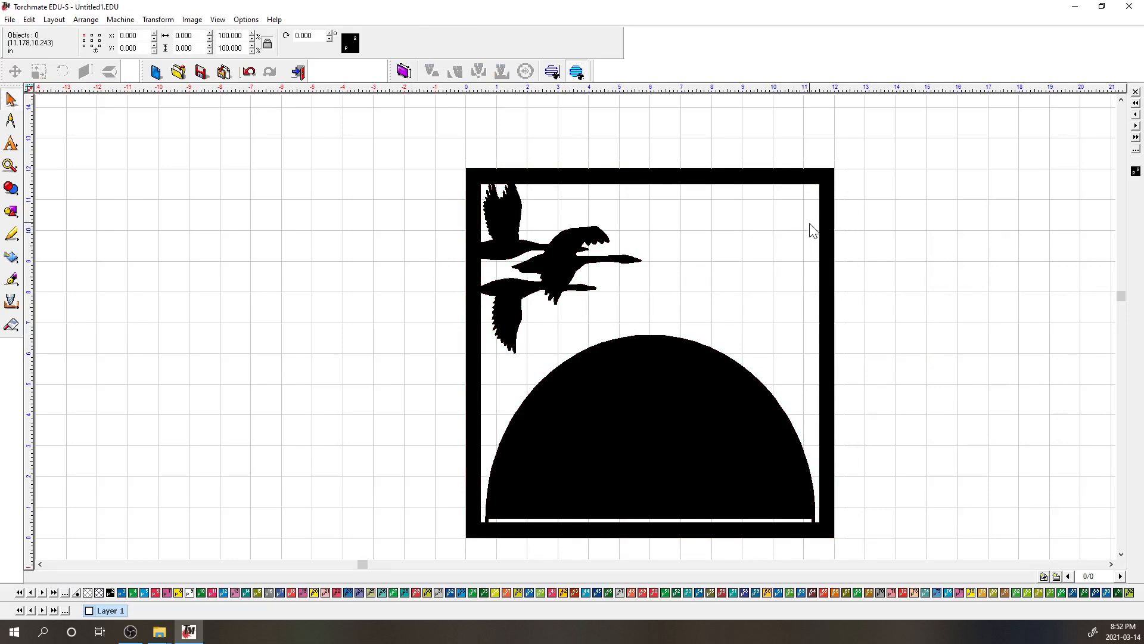
Step: Draw a thin horizontal rectangle inward from the frame's upper right side and size it 3.5 by 0.25 inches
left_click(13, 218)
left_click(94, 216)
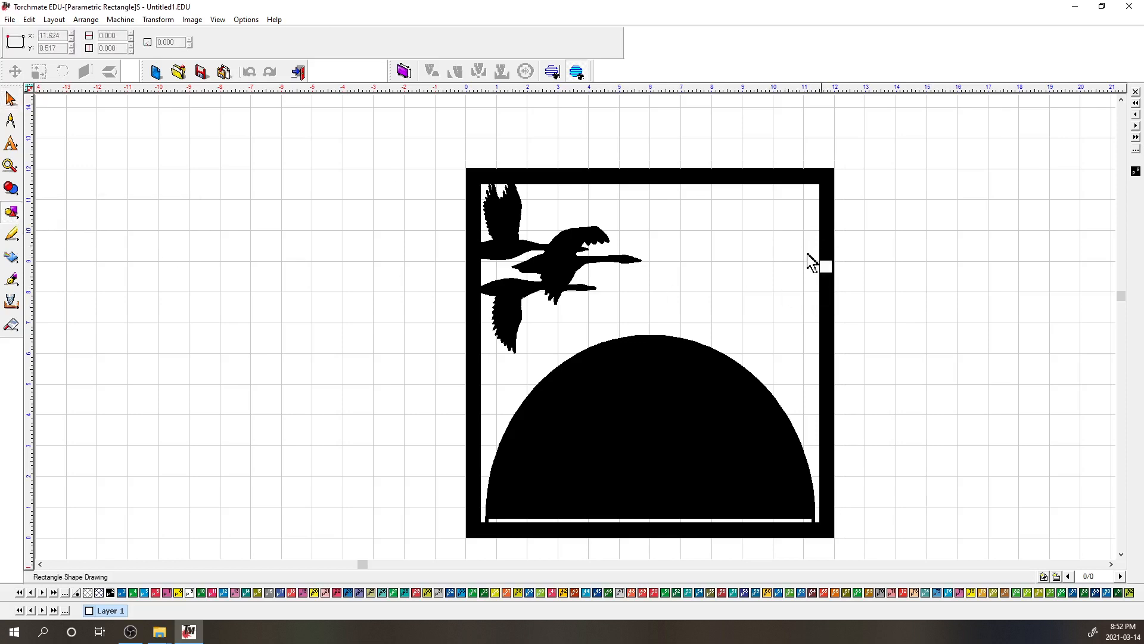
left_click_drag(827, 222, 711, 232)
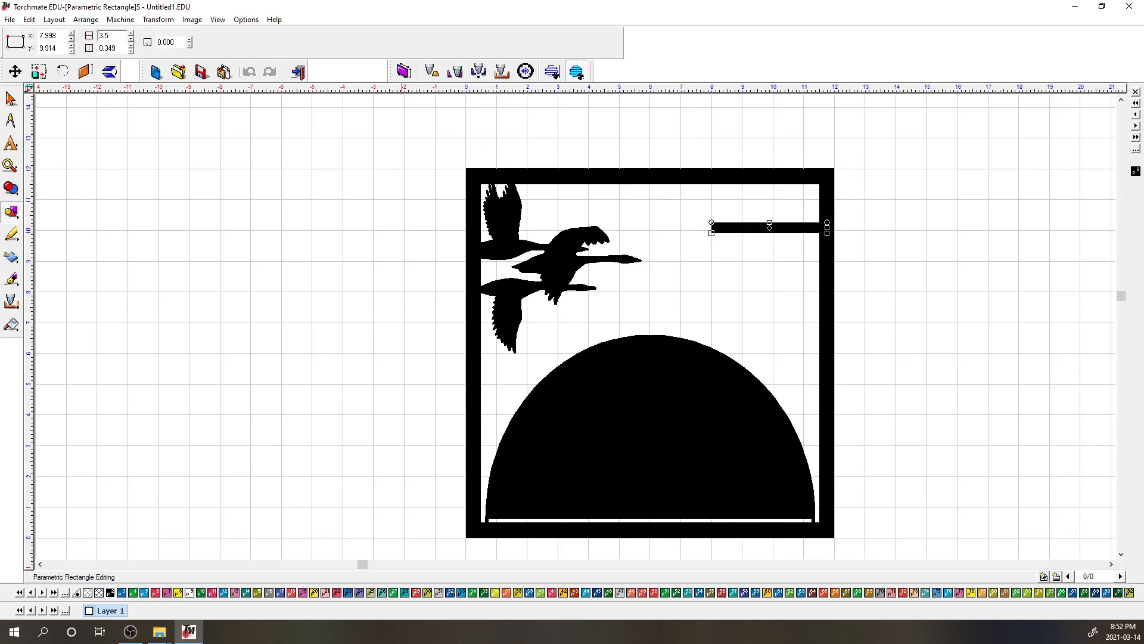
type("3.5")
key("Tab")
key("Return")
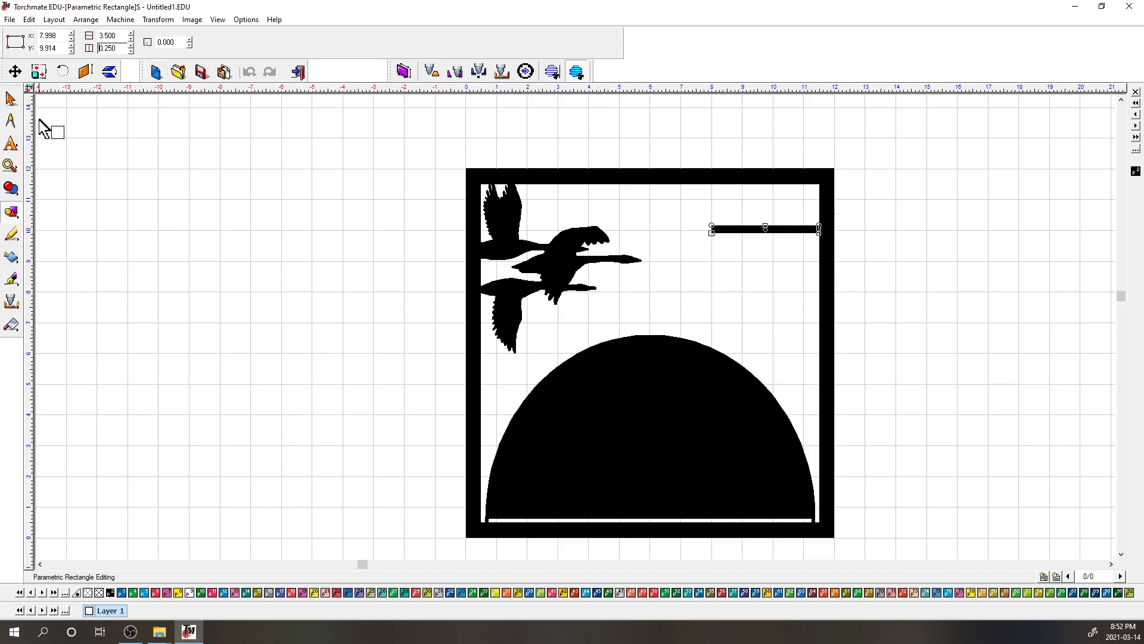
left_click(10, 102)
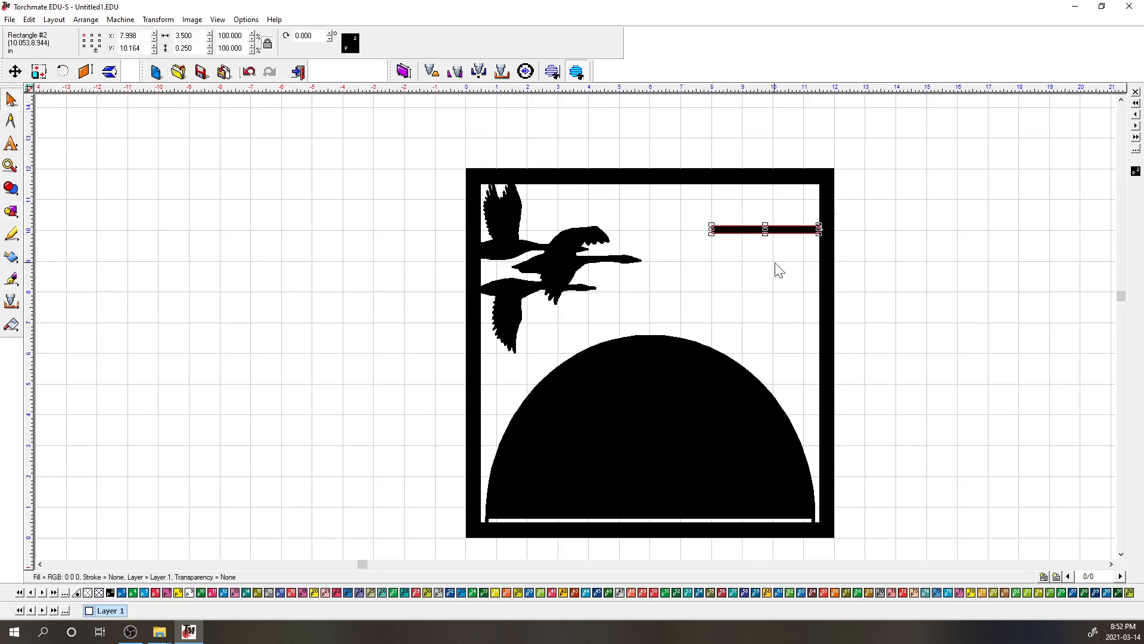
Step: Open the thin rectangle for node editing and add nodes at about X 10 and X 9 on both long edges
scroll(777, 266, "up", 1)
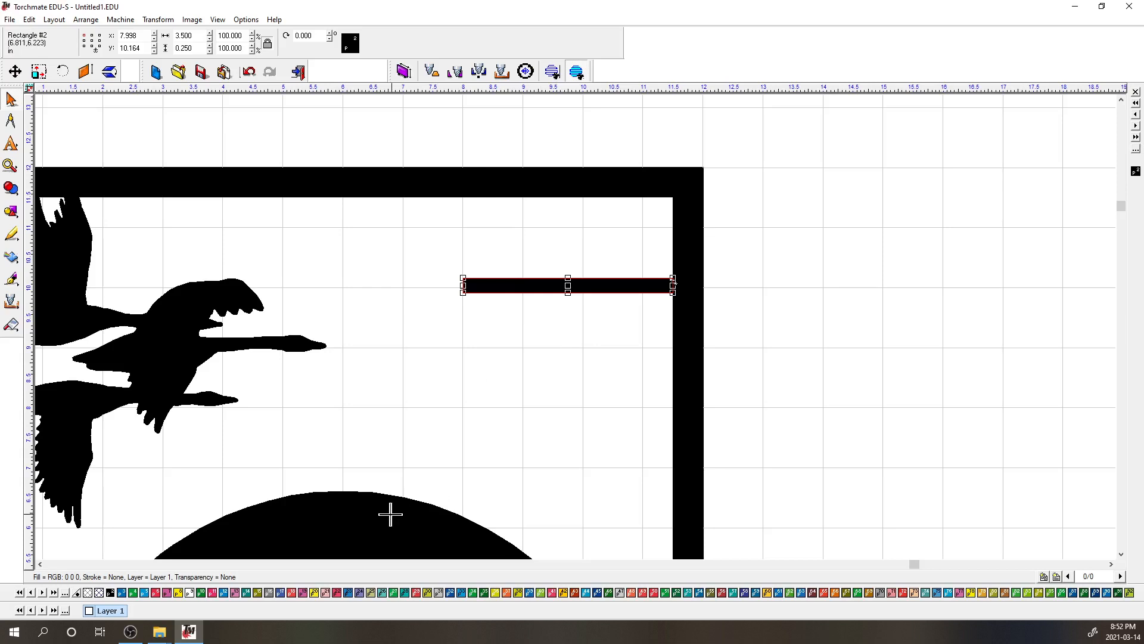
left_click(6, 194)
left_click(46, 195)
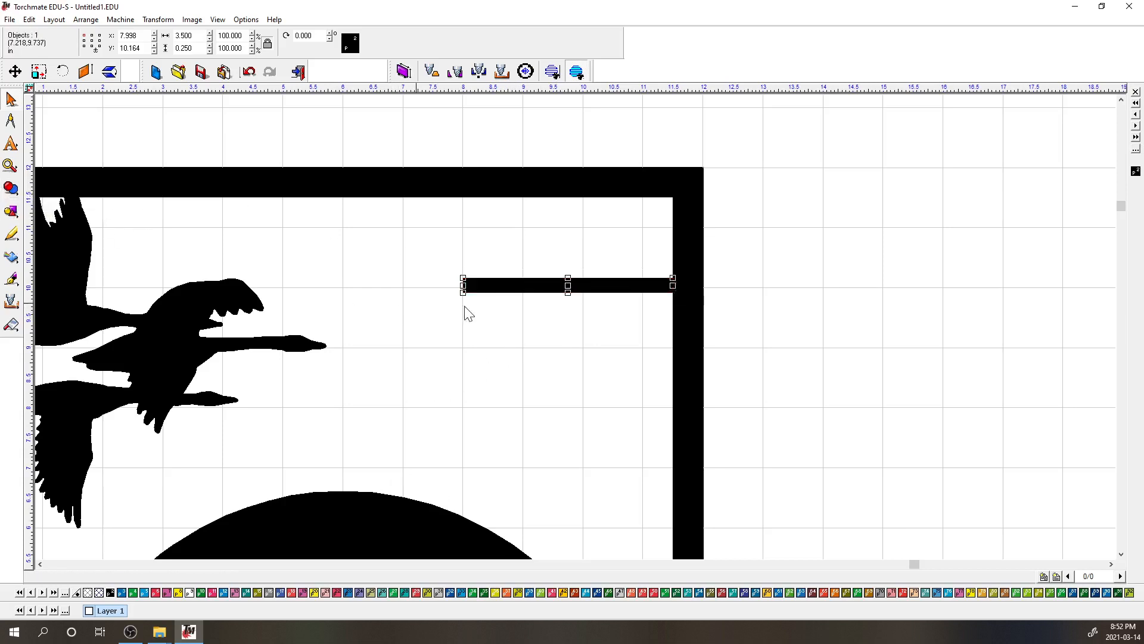
double_click(508, 286)
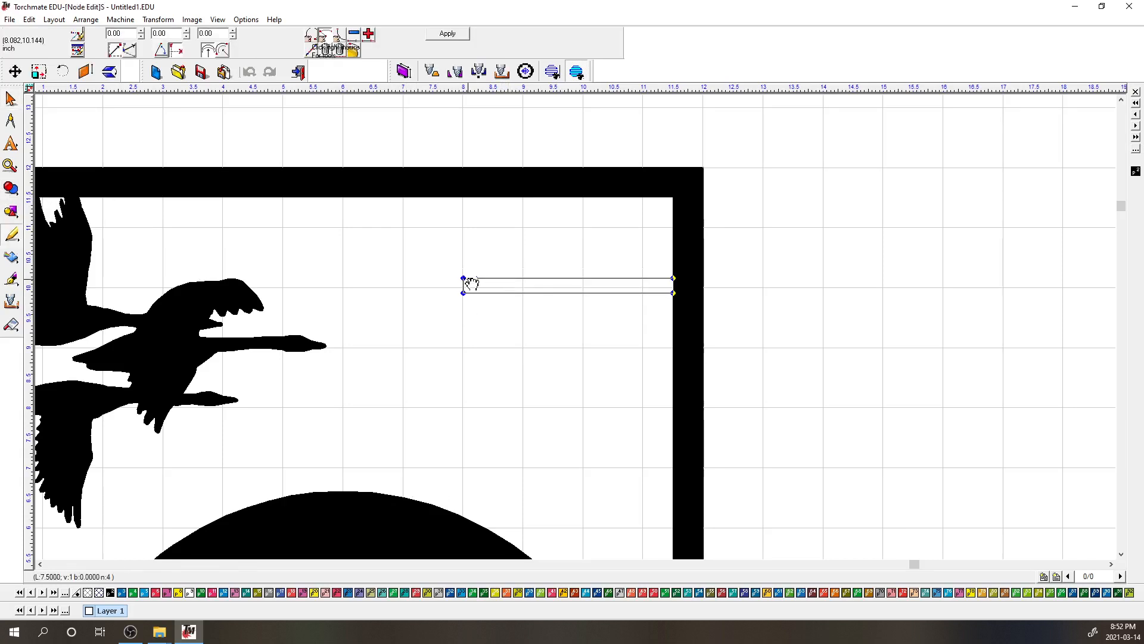
double_click(582, 279)
double_click(582, 294)
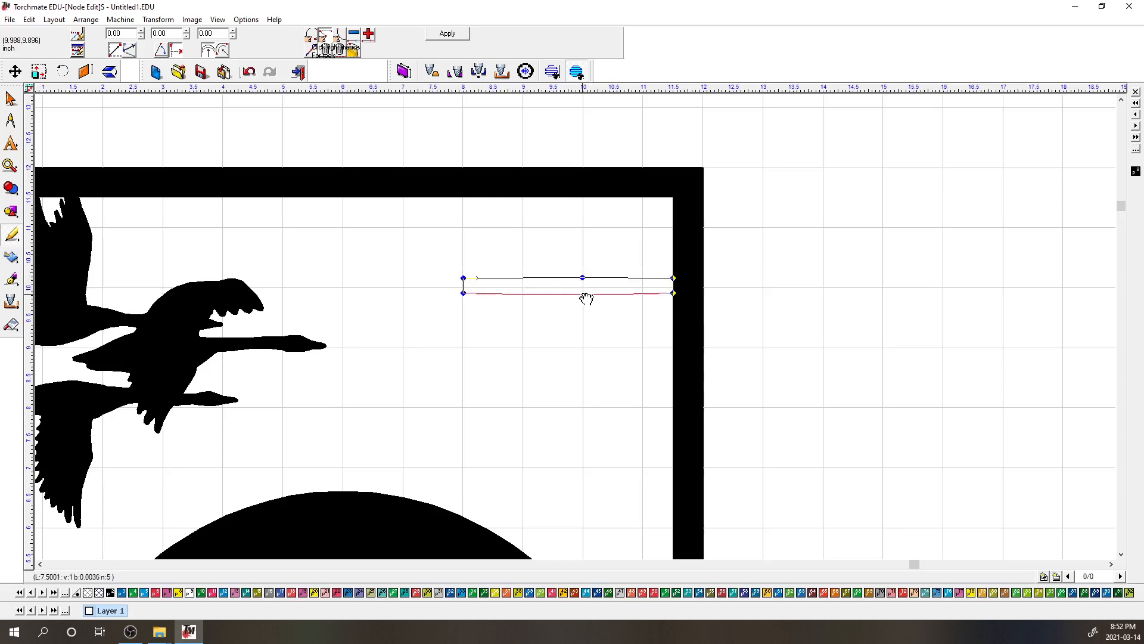
double_click(524, 277)
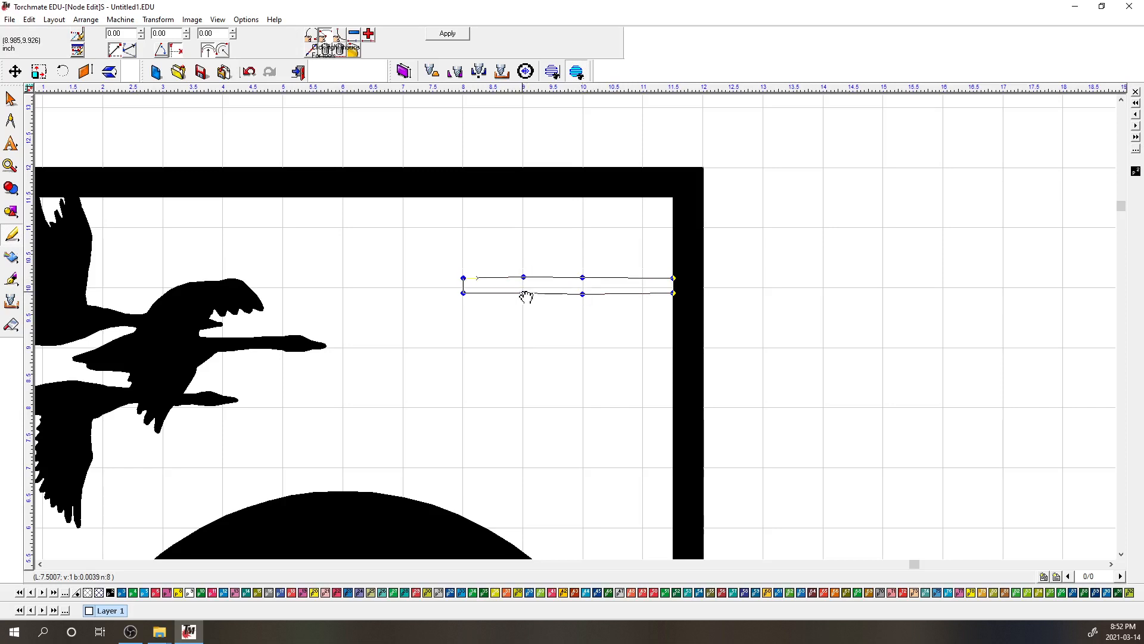
Step: Raise the nodes near X 10 to about Y 10.64 on the upper edge and Y 10.38 on the lower edge, and level the upper node at X 9
left_click_drag(583, 278, 583, 249)
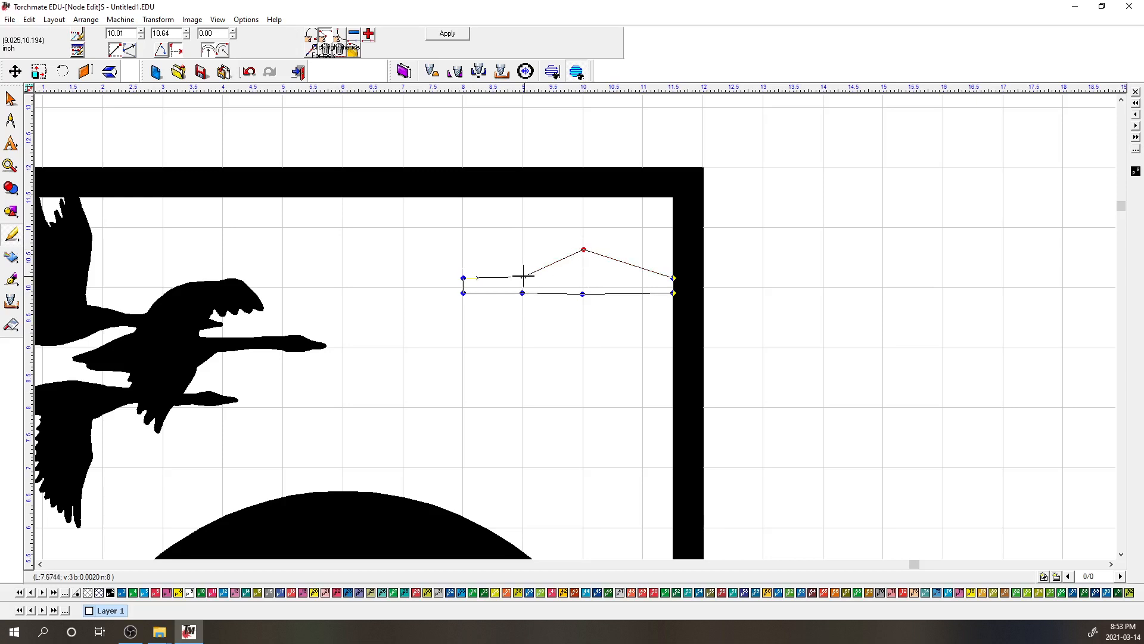
left_click_drag(581, 293, 581, 269)
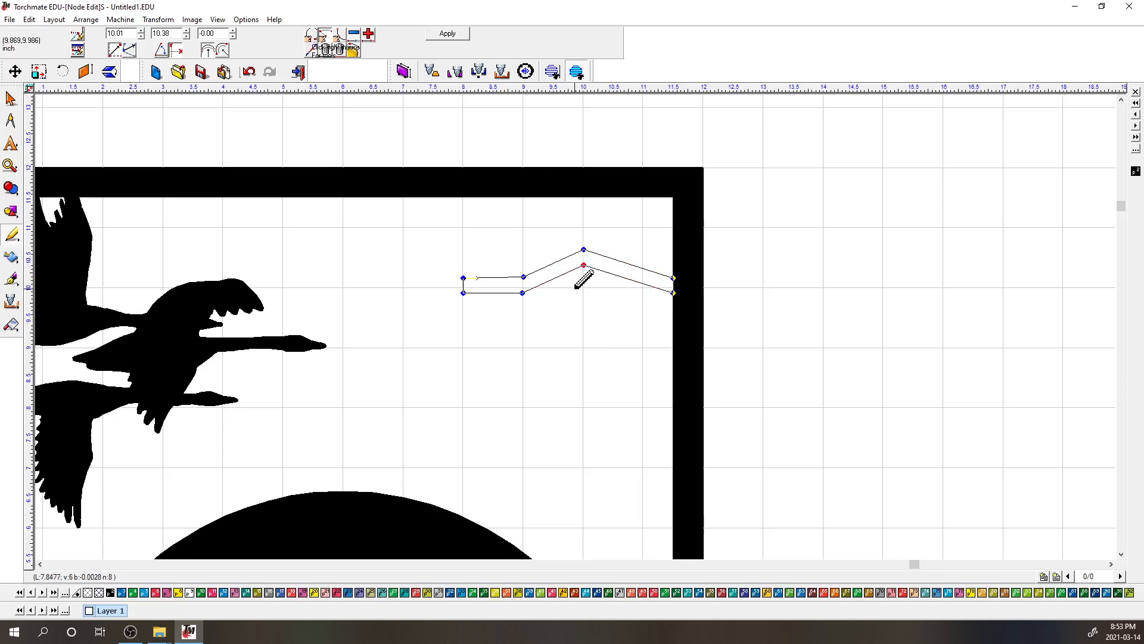
left_click(523, 277)
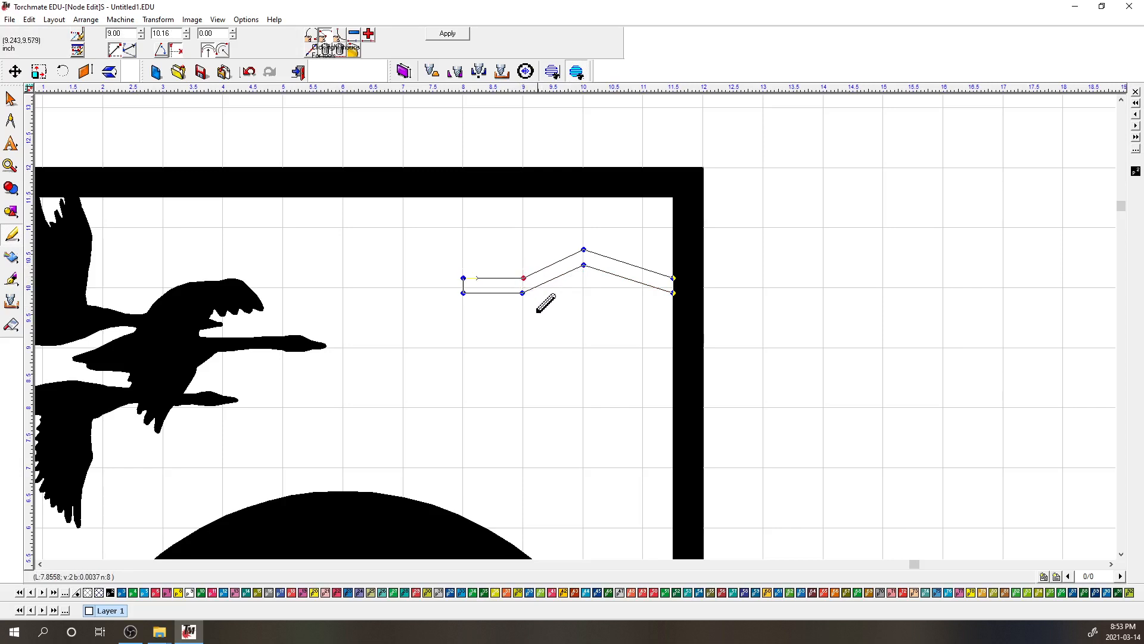
Step: Bend the strip's long edges into matching arcs, cresting near X 10 and dipping between X 8 and X 9, and round its free end
left_click_drag(639, 270, 560, 260)
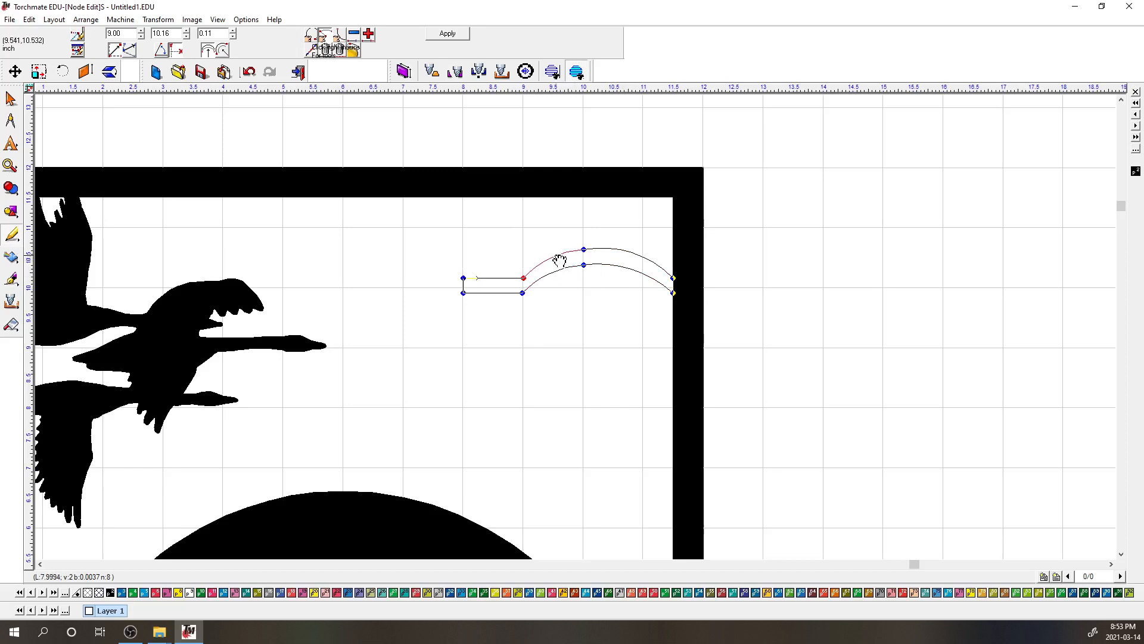
mouse_move(503, 299)
left_mouse_down()
mouse_move(501, 309)
mouse_move(501, 296)
left_mouse_up()
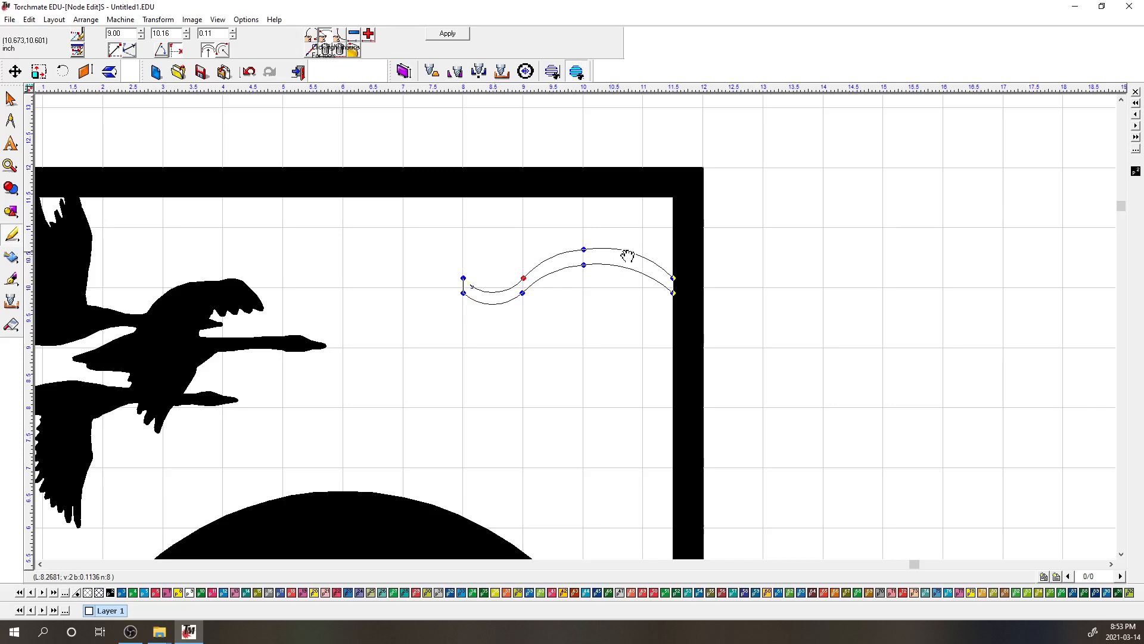
left_click_drag(627, 256, 568, 264)
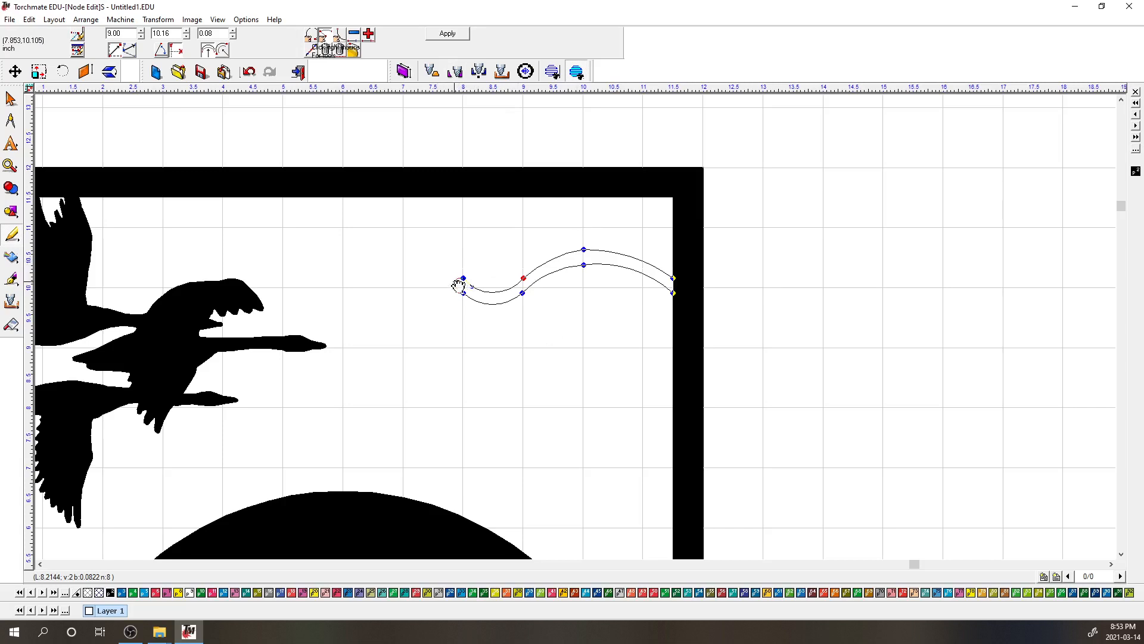
Step: Move the upper end node to about X 8.08, refine the rounded end and neighbouring arcs, and apply the node edits
scroll(460, 287, "up", 2)
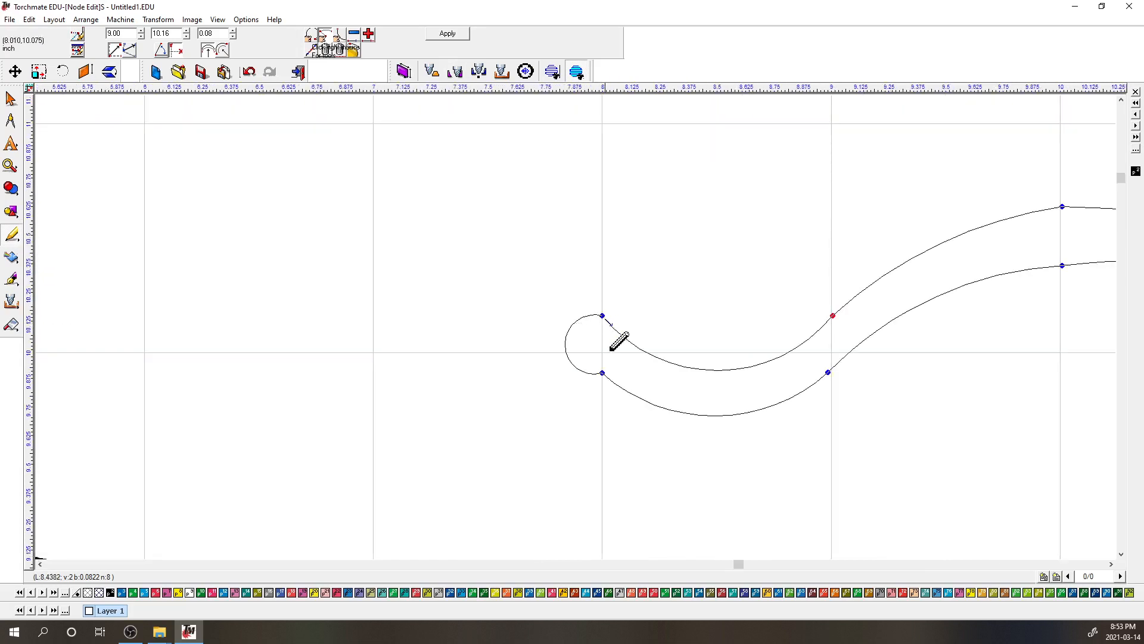
left_click_drag(575, 324, 618, 335)
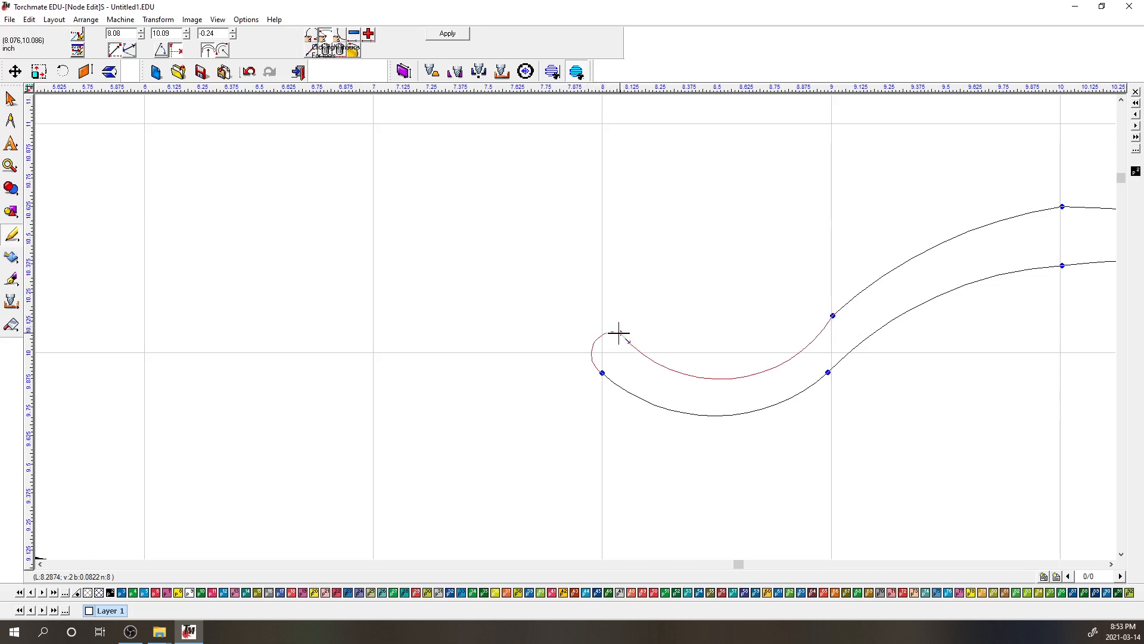
left_click_drag(603, 337, 599, 342)
left_click(620, 336)
left_click_drag(708, 382, 702, 372)
left_click(601, 373)
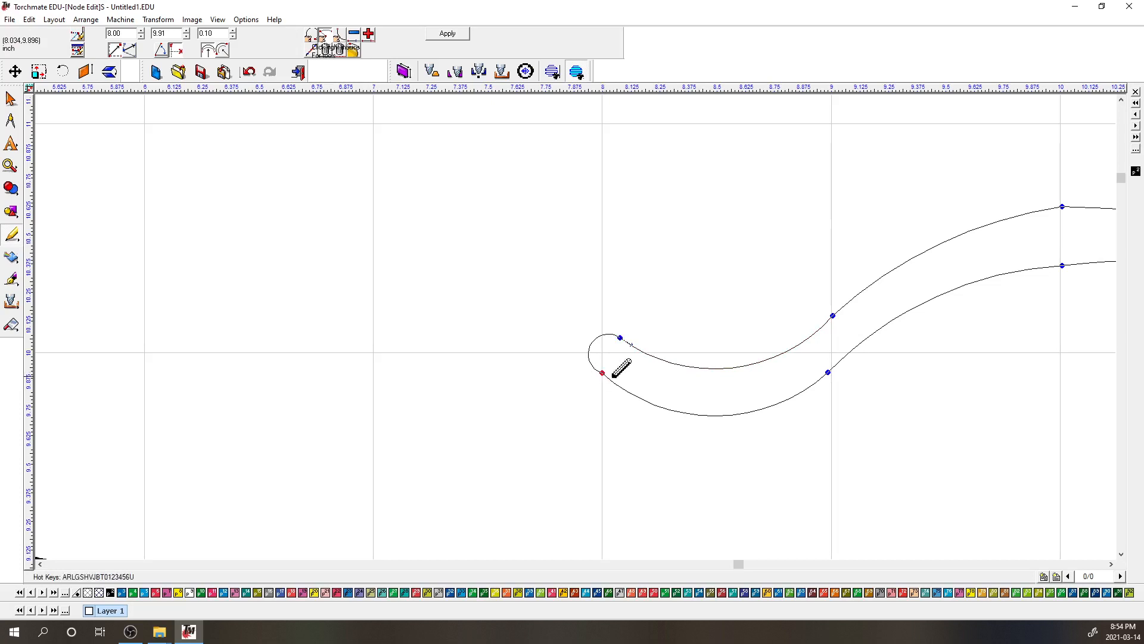
left_click_drag(598, 346, 602, 348)
left_click(447, 34)
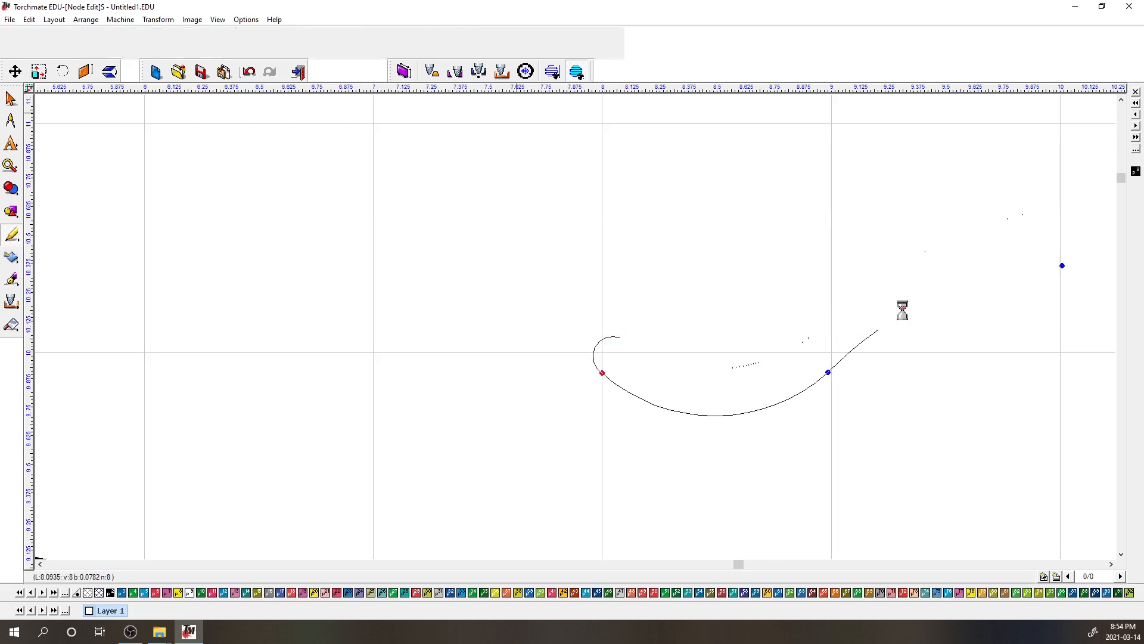
scroll(1062, 311, "down", 2)
left_click(577, 266)
left_click(585, 303)
double_click(586, 303)
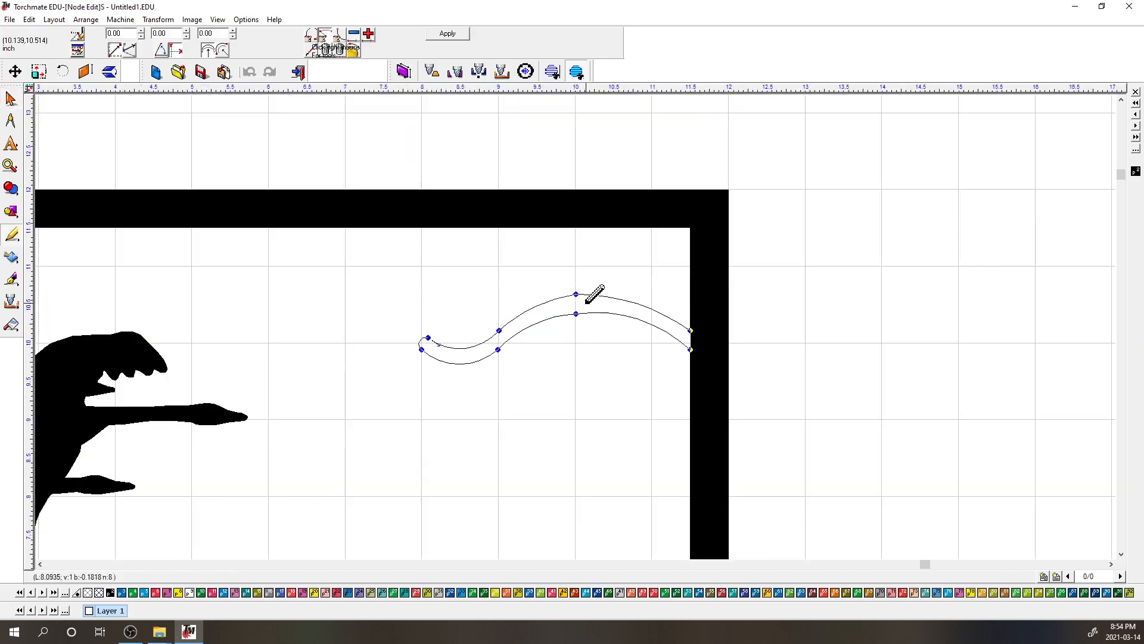
left_click(448, 35)
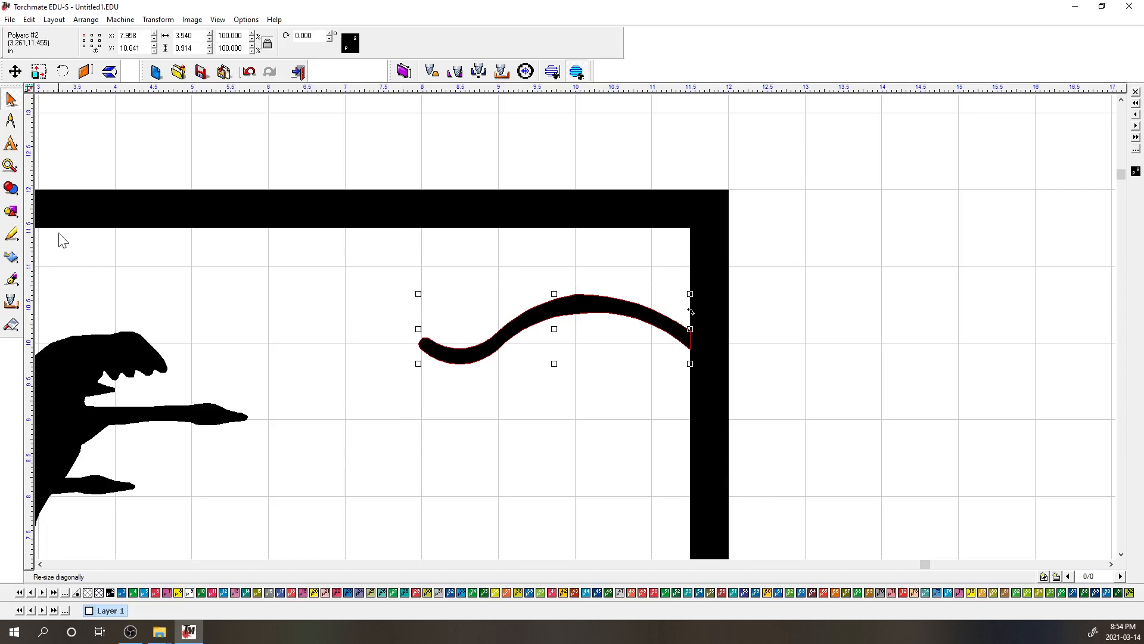
Step: Draw a horizontal rectangle below the wavy strip near Y 9 and size it 3.5 by 0.25 inches
left_click(12, 216)
left_click(93, 219)
left_click_drag(691, 396, 403, 428)
left_click_drag(98, 48, 138, 49)
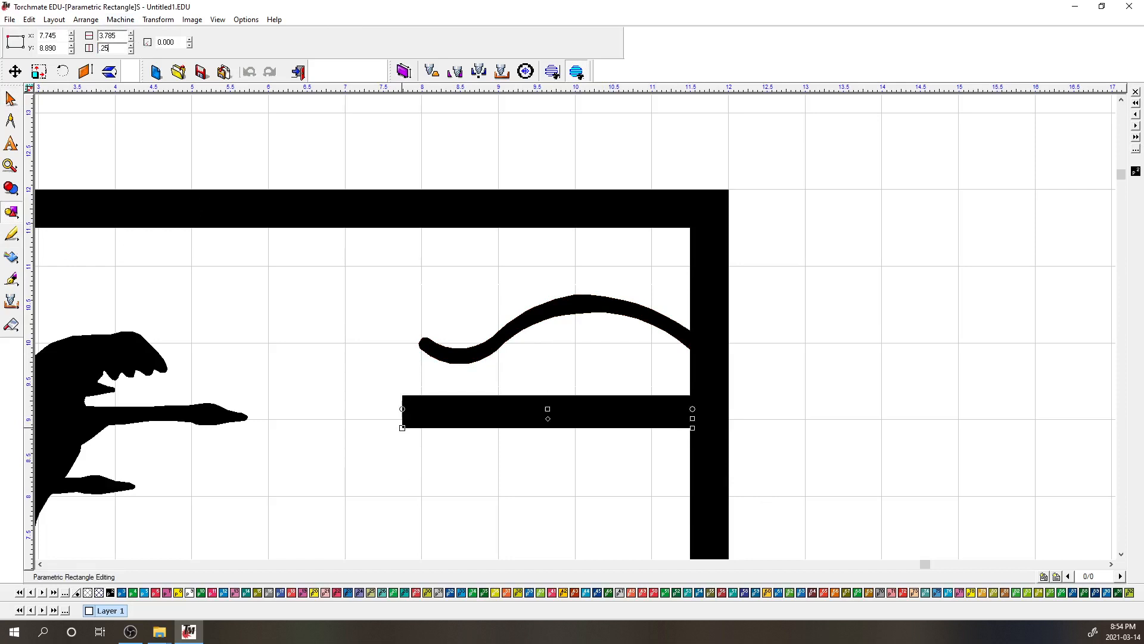
type(".25")
key("Return")
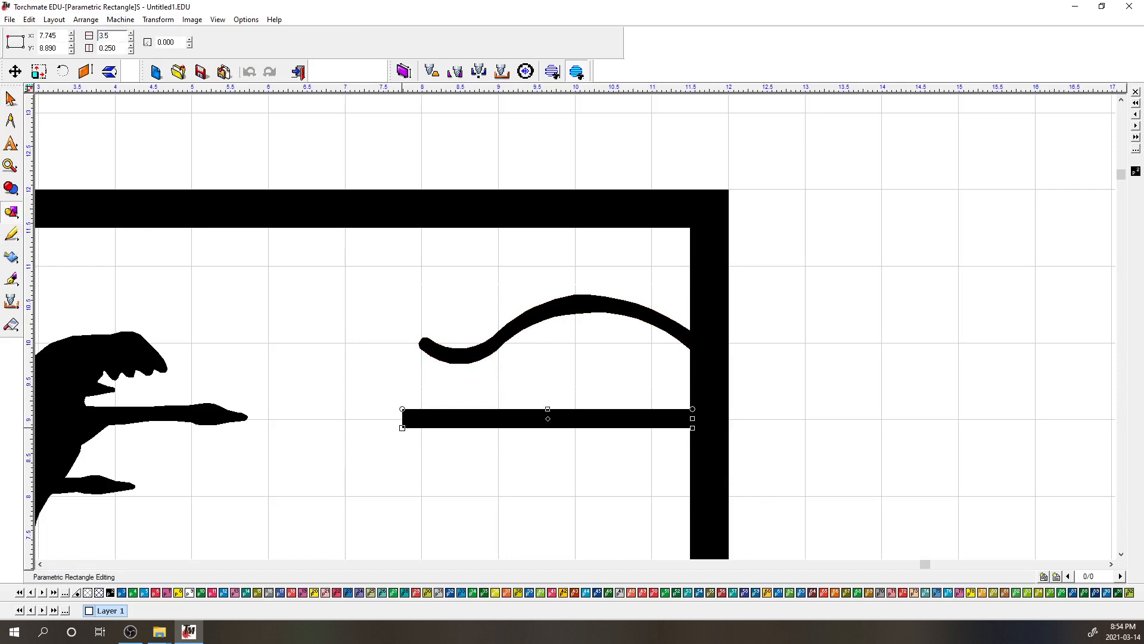
key("Return")
left_click(153, 257)
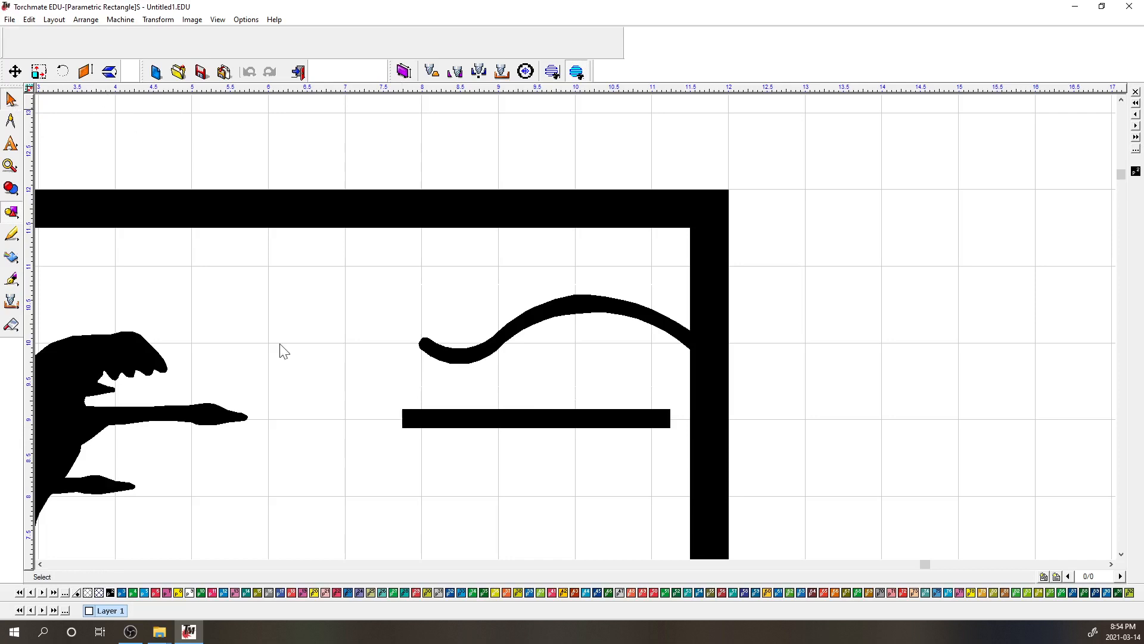
Step: Duplicate the thin rectangle and place the copy below it at about X 7.43, Y 8.26
left_click(466, 424)
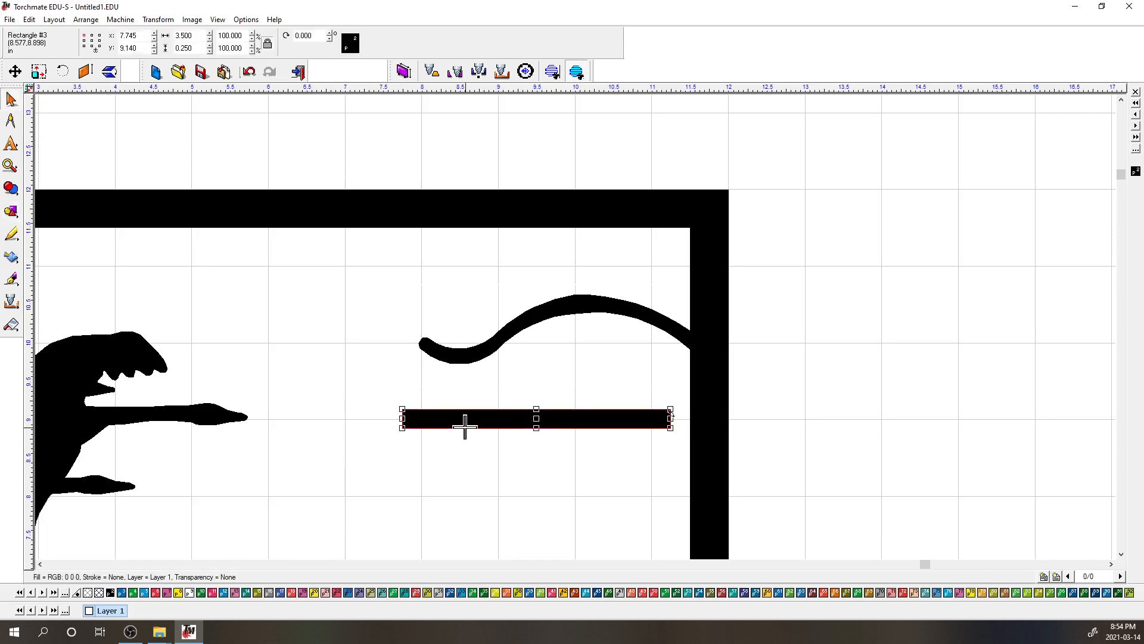
key("ctrl+d")
left_click_drag(533, 341, 433, 490)
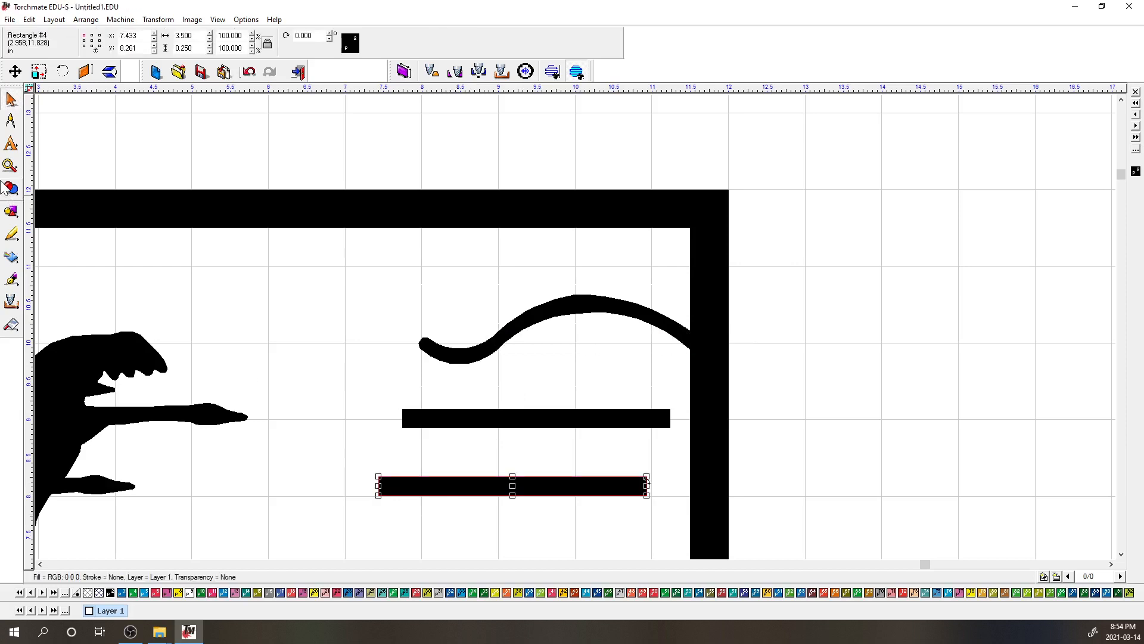
Step: Open the upper thin rectangle for node editing and arch its upper edge through new nodes at about X 9.02, Y 9.51 and X 10.05, Y 9.18
mouse_move(21, 200)
left_click(483, 426)
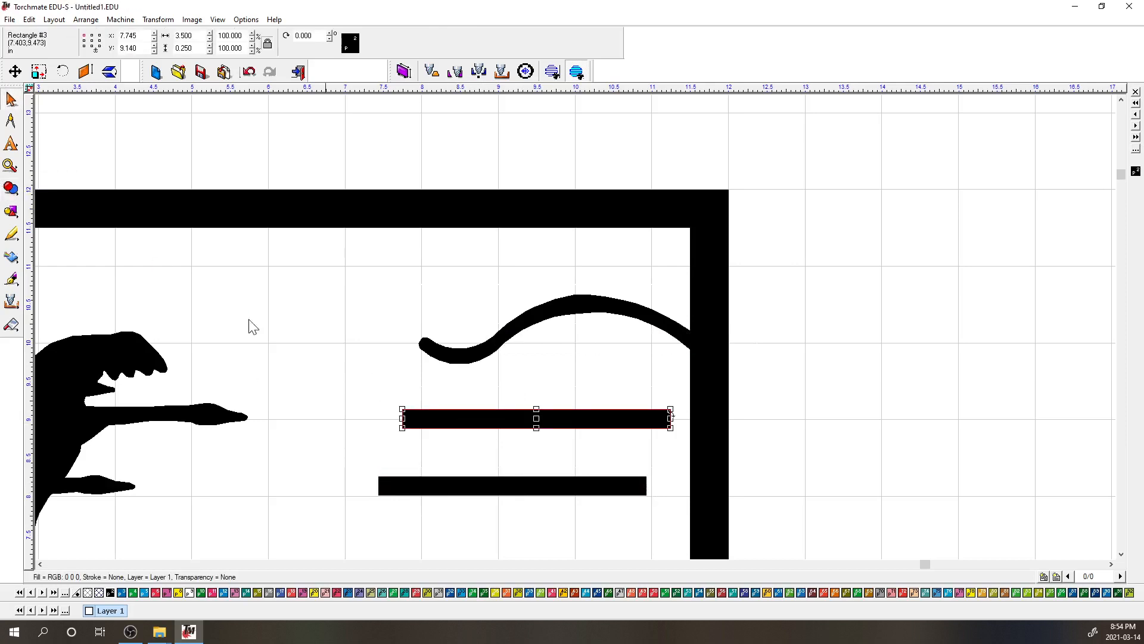
left_click(472, 432)
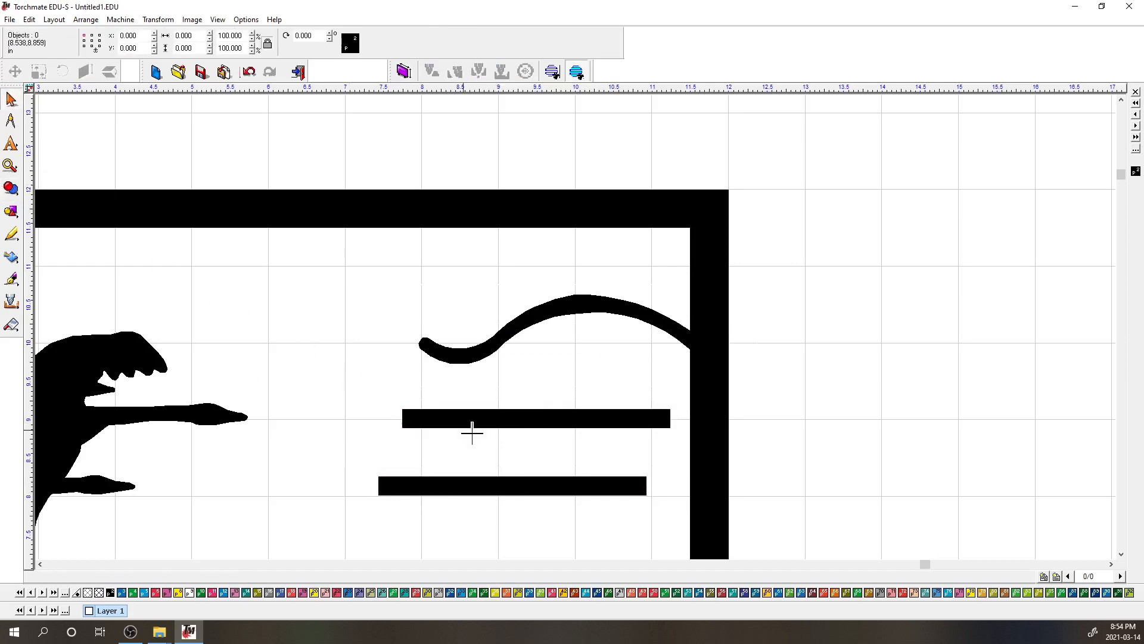
left_click(504, 421)
double_click(506, 420)
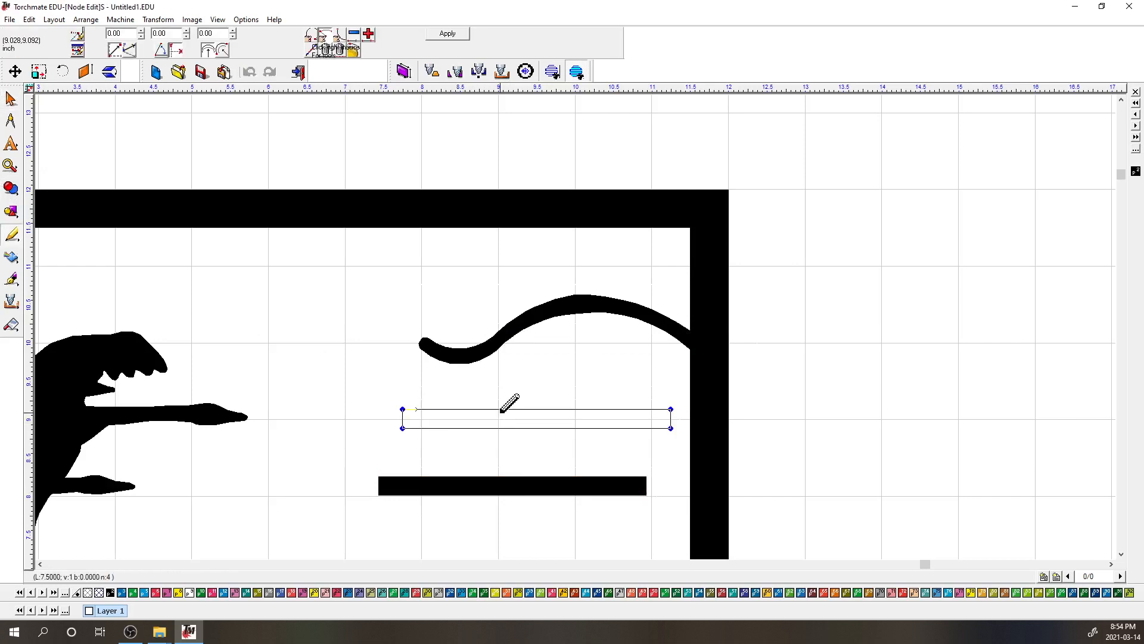
left_click_drag(502, 411, 501, 381)
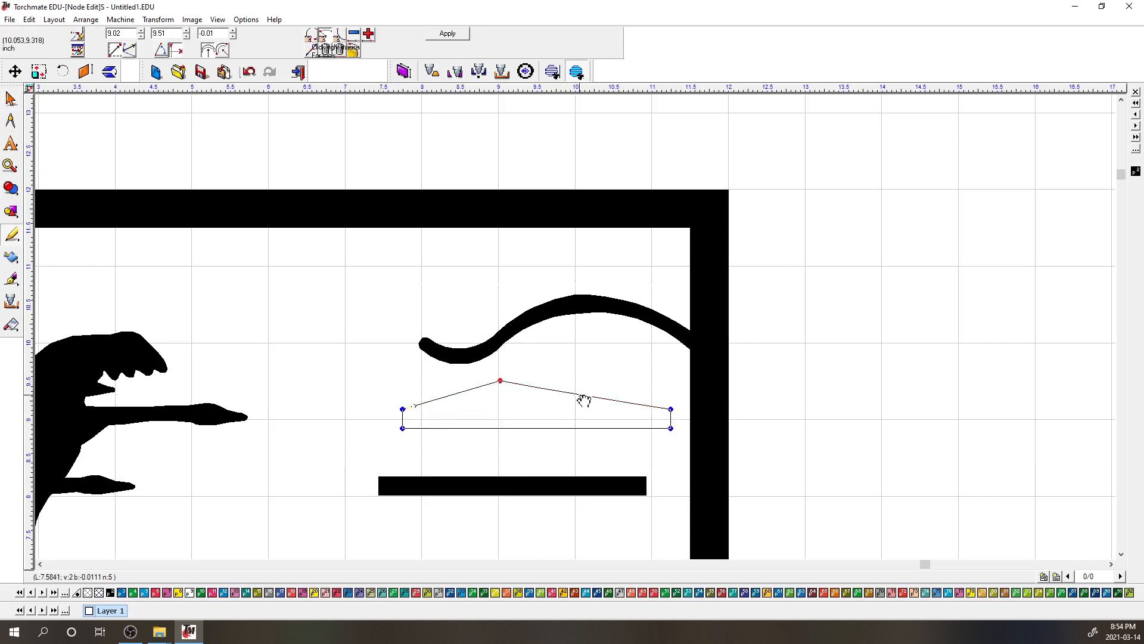
left_click_drag(580, 395, 472, 388)
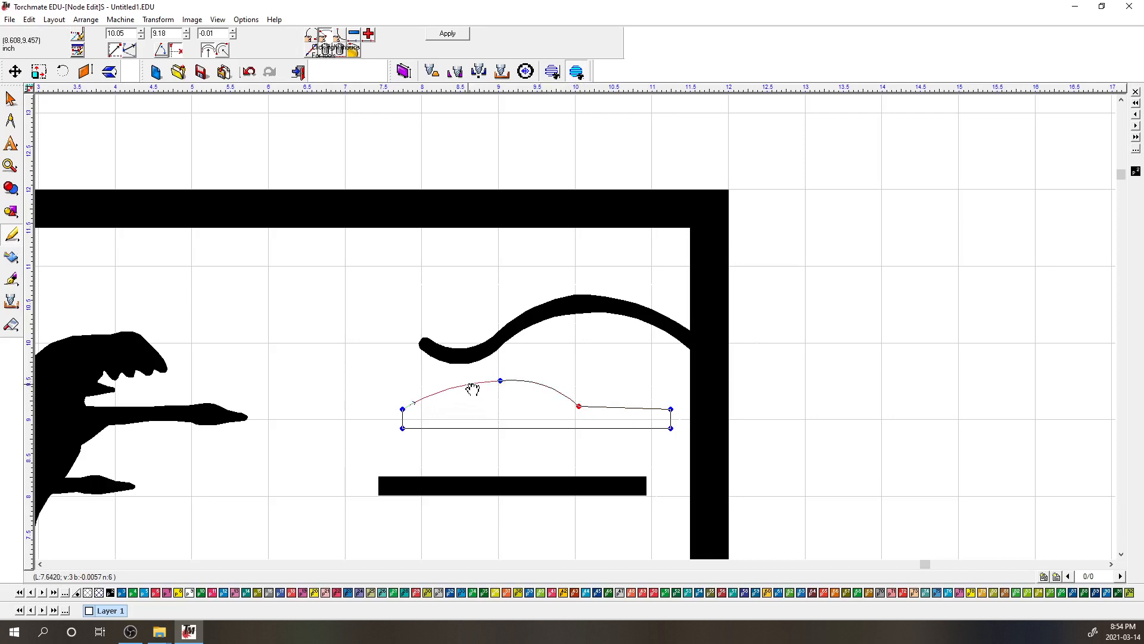
Step: Complete the wave by dipping the upper edge past X 10 and curving the lower edge to match through new nodes near X 9 and X 10
left_click_drag(616, 410, 576, 430)
left_click(499, 430)
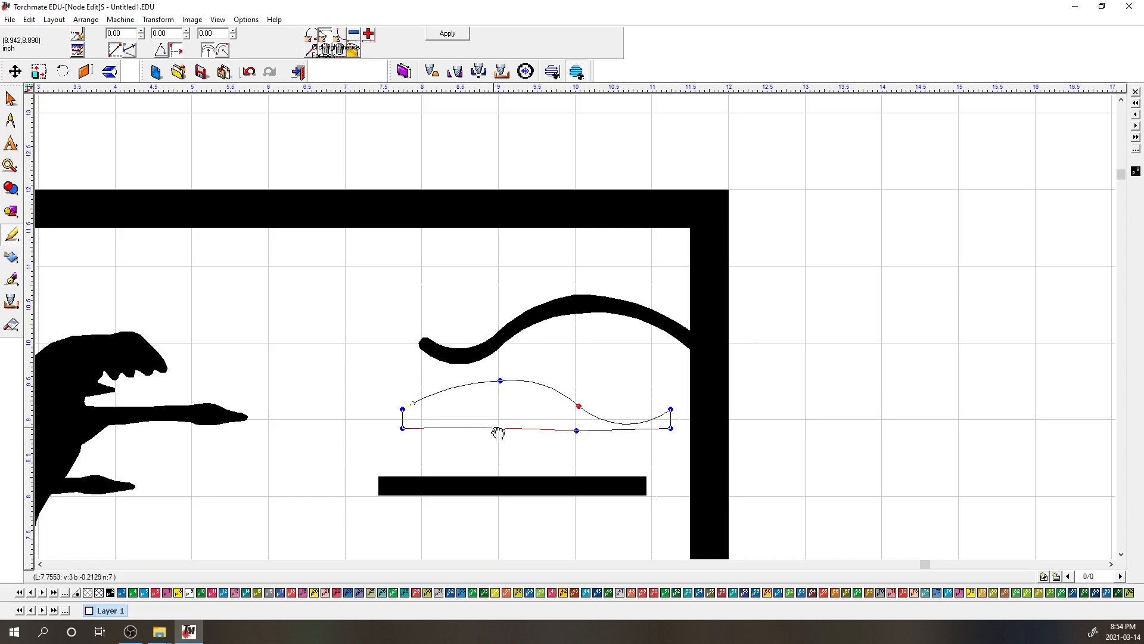
left_click_drag(500, 431, 474, 404)
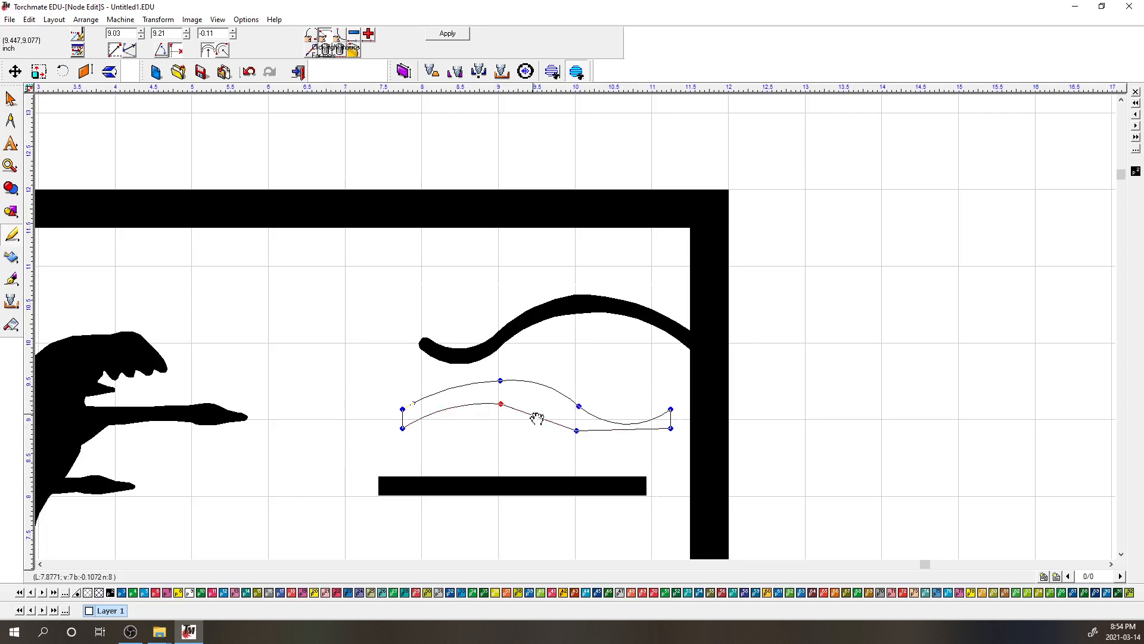
left_click(603, 435)
left_click_drag(603, 439, 605, 447)
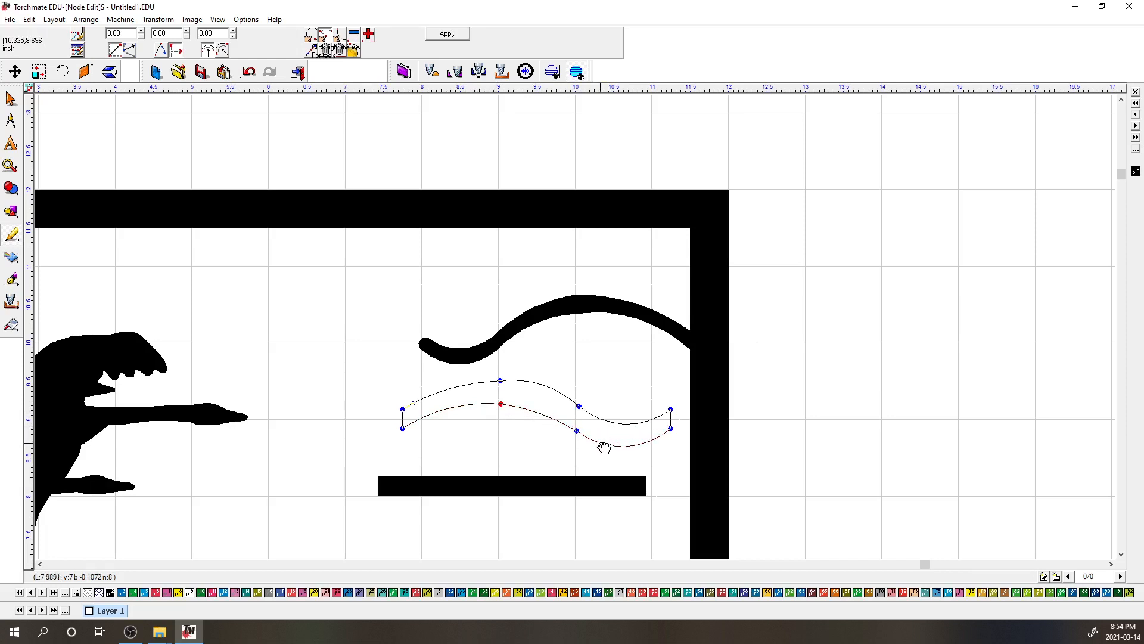
left_click(561, 399)
left_click(560, 399)
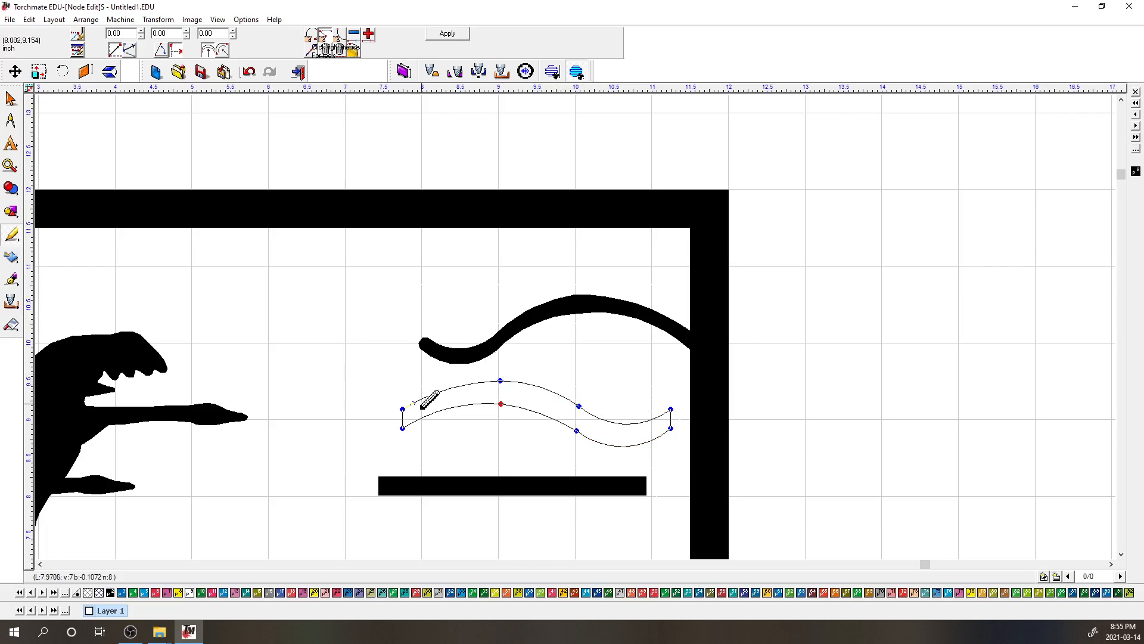
Step: Round the strip's free end, raise the lower-edge nodes to about Y 9.3 near X 9 and Y 8.91 near X 10, and apply
scroll(400, 428, "up", 2)
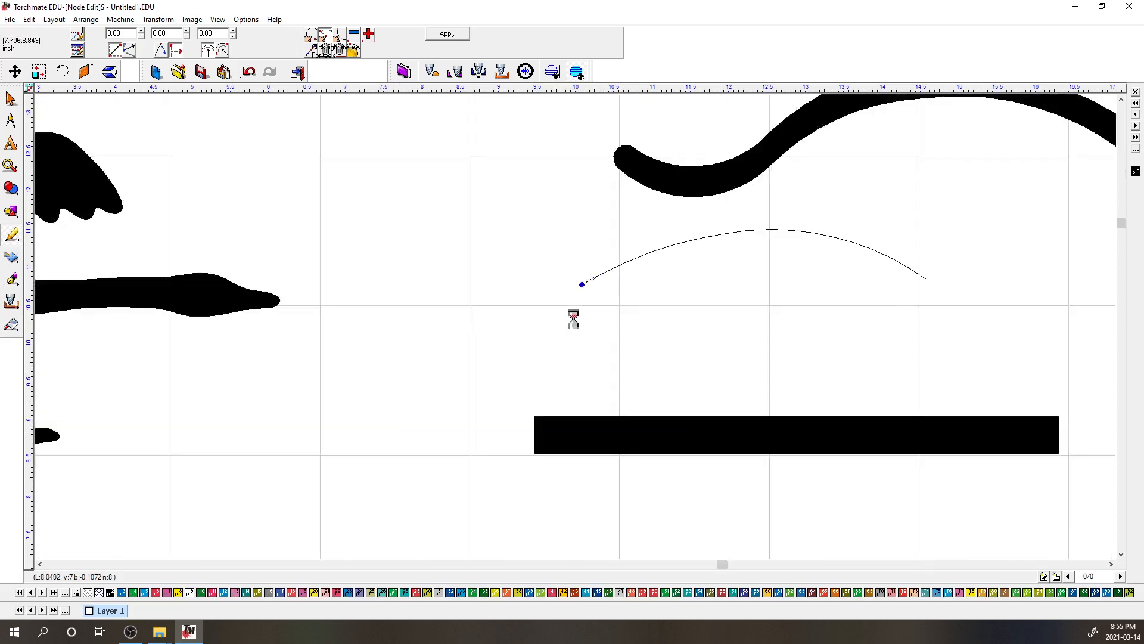
mouse_move(595, 349)
left_mouse_down()
mouse_move(615, 335)
mouse_move(591, 330)
left_mouse_up()
scroll(856, 275, "down", 3)
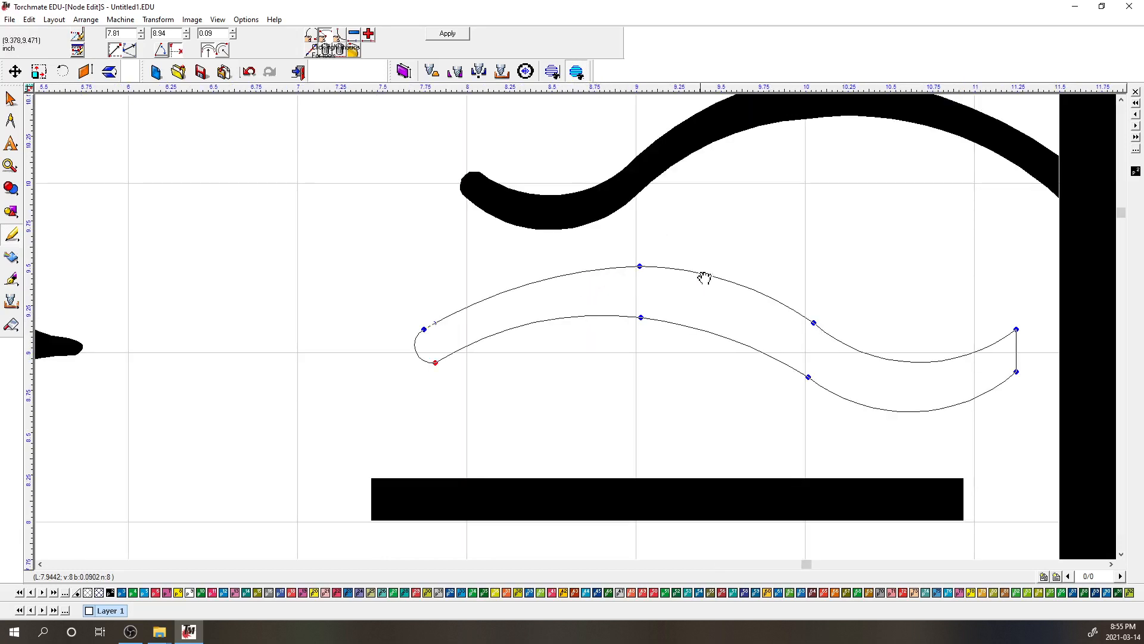
left_click_drag(639, 317, 639, 302)
left_click(566, 314)
left_click_drag(568, 318, 567, 314)
left_click_drag(807, 377, 812, 369)
left_click_drag(867, 406, 866, 396)
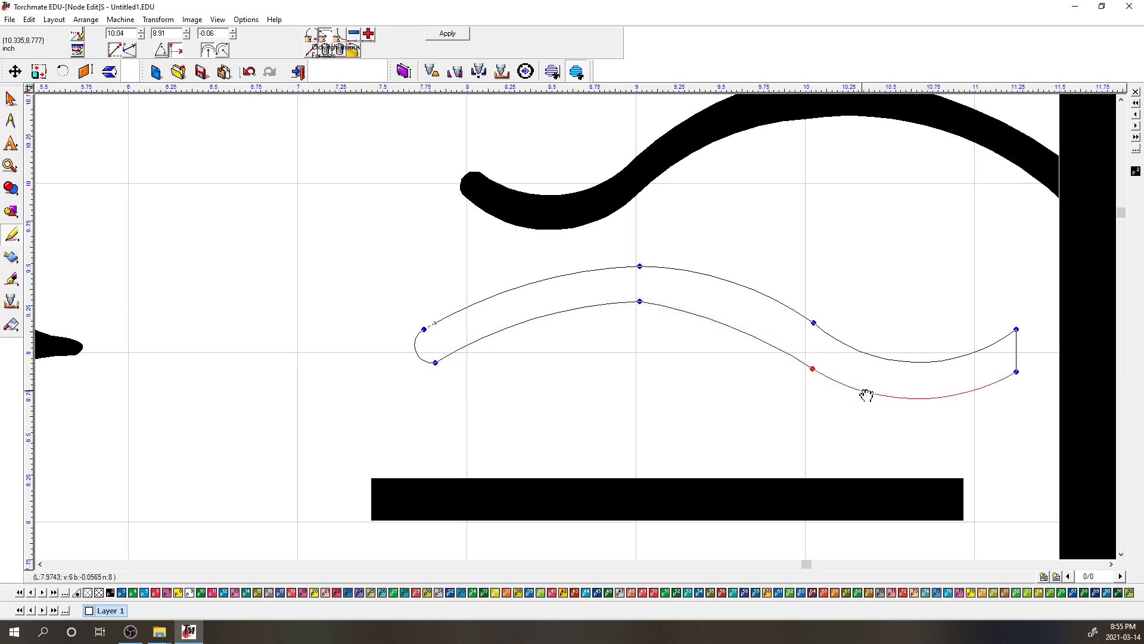
left_click(464, 35)
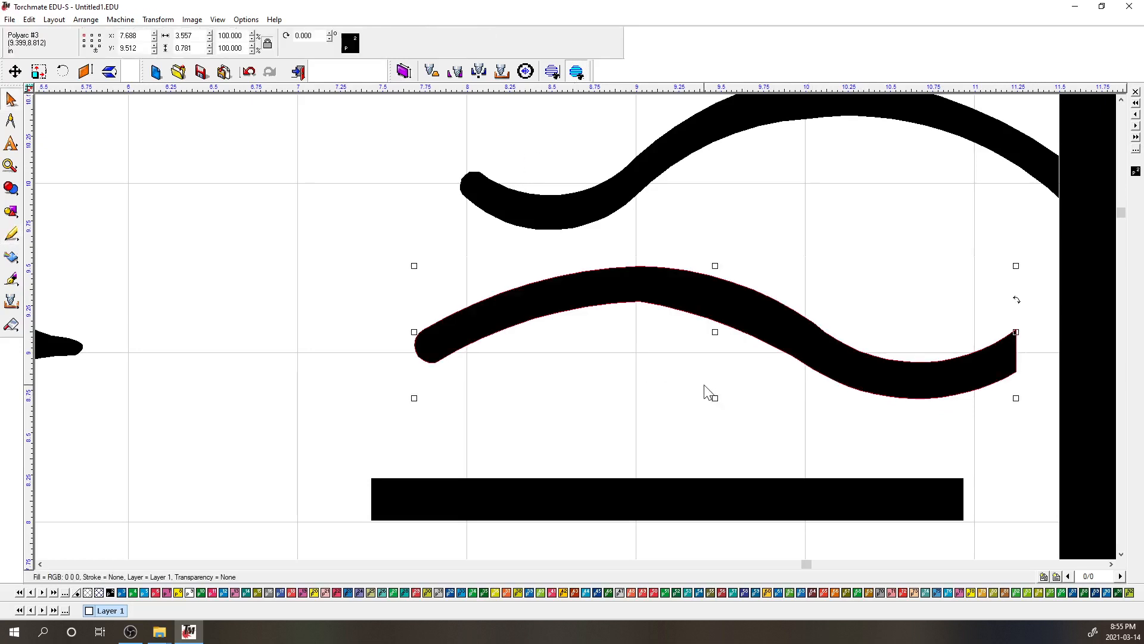
Step: Reopen the new wavy strip for node editing, shift its upper node to about X 10.05, Y 9.14, smooth the adjoining arcs and apply
scroll(702, 377, "down", 3)
double_click(587, 292)
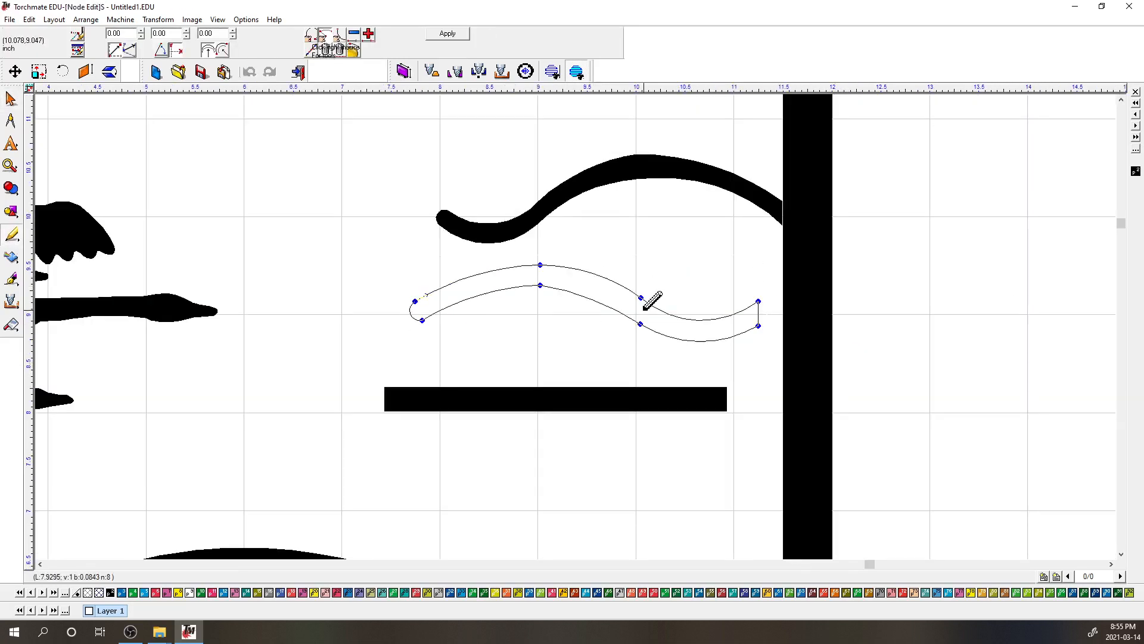
scroll(651, 298, "up", 3)
left_click_drag(509, 266, 507, 272)
left_click_drag(570, 306, 569, 310)
left_click_drag(646, 350, 648, 344)
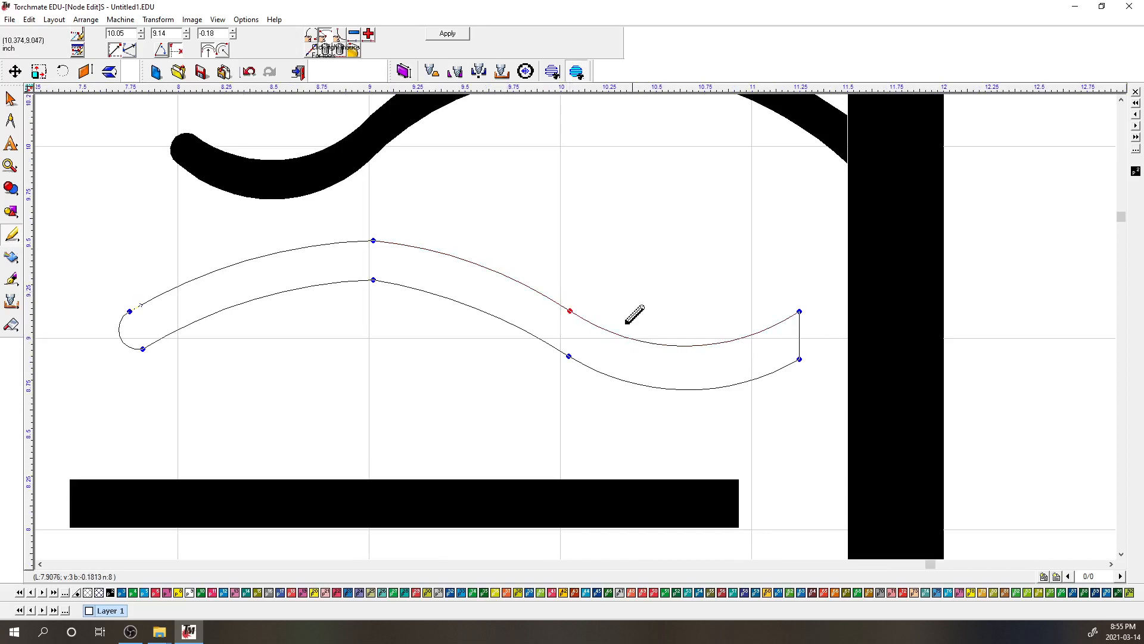
left_click(456, 36)
left_click(631, 202)
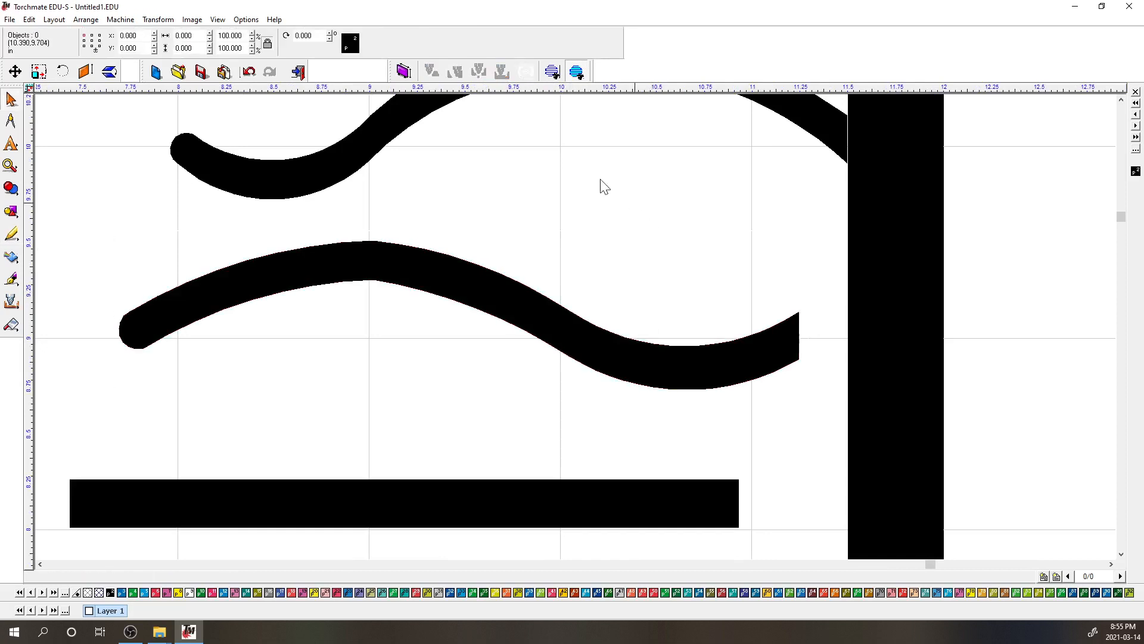
Step: Delete the original wavy strip and the spare thin rectangle
scroll(620, 200, "down", 2)
left_click(570, 289)
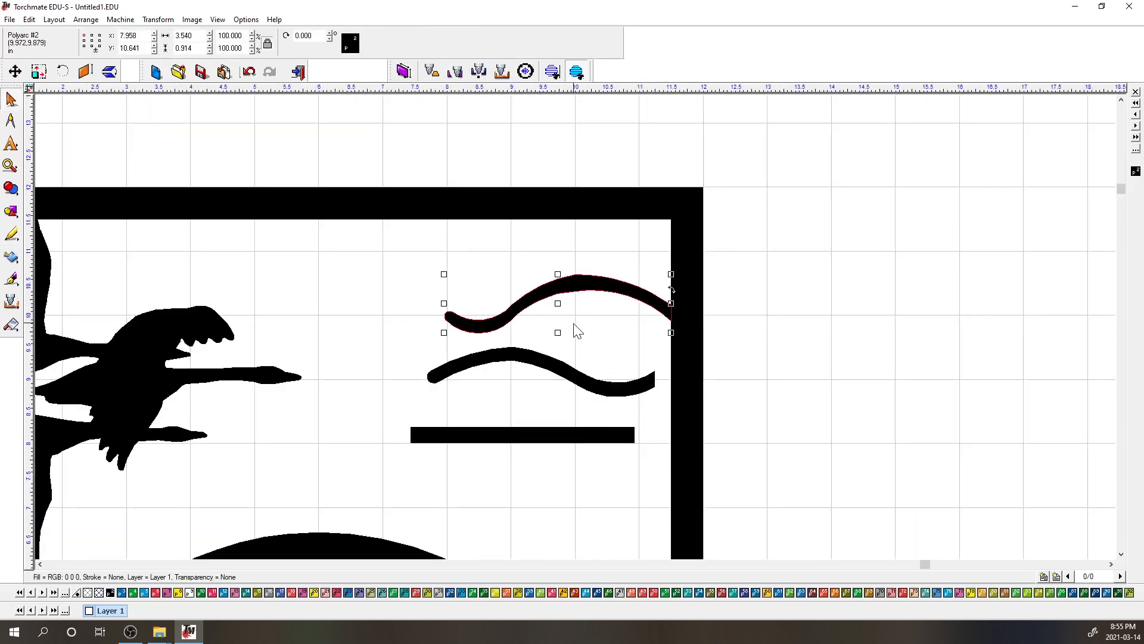
key("Delete")
left_click(549, 436)
key("Delete")
Step: Move the remaining wavy strip up against the frame's right inner edge at about X 7.96, Y 10.65
left_click(542, 358)
left_click_drag(549, 365, 580, 305)
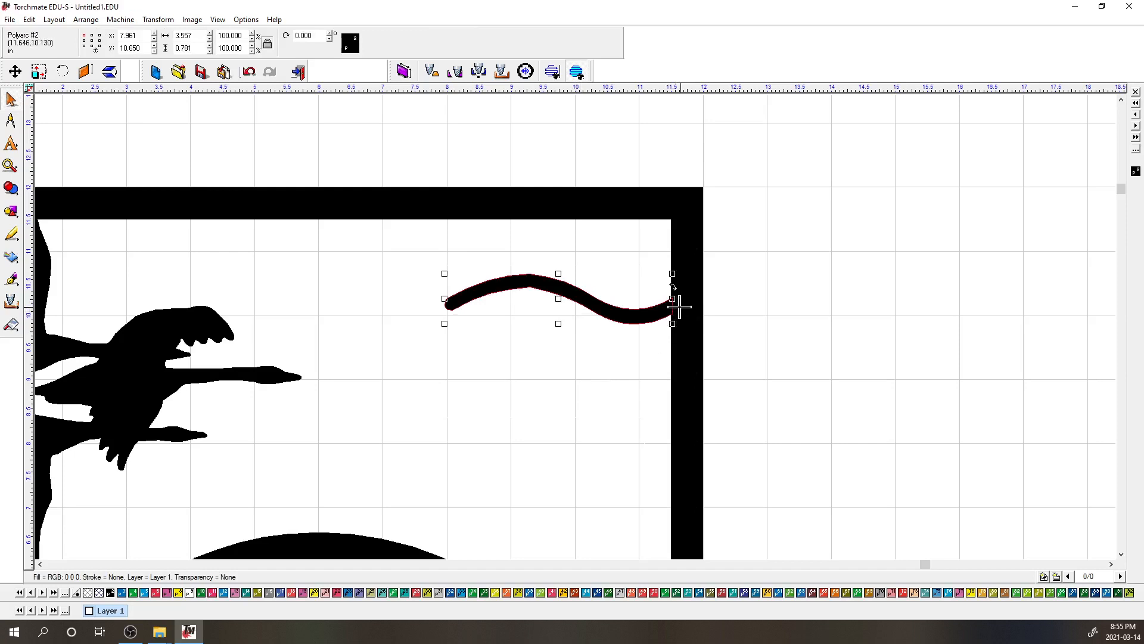
Step: Duplicate the wavy strip, place the copy below at about X 7.99, Y 9.68, and enlarge it leftward to about 4.53 by 1 inch
key("ctrl+d")
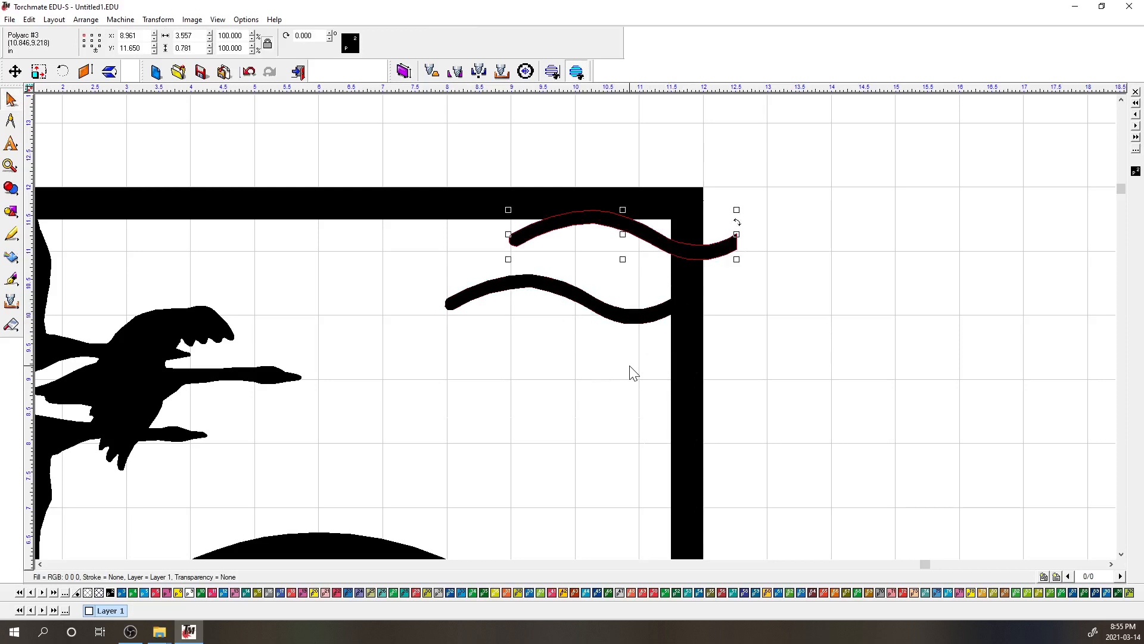
left_click_drag(645, 238, 583, 364)
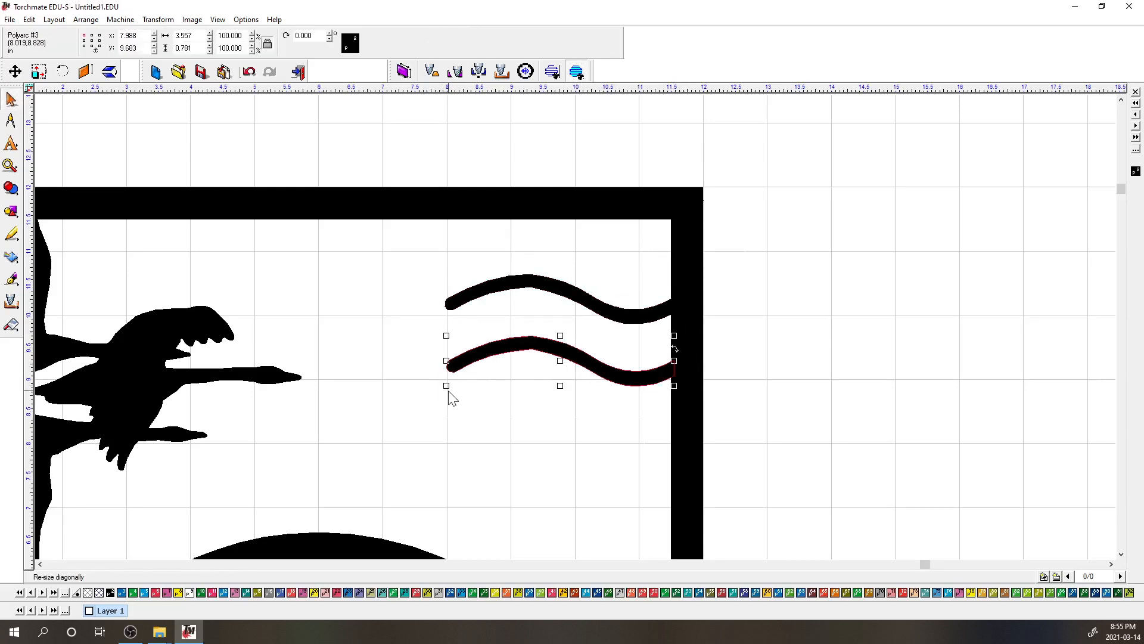
left_click_drag(444, 388, 391, 422)
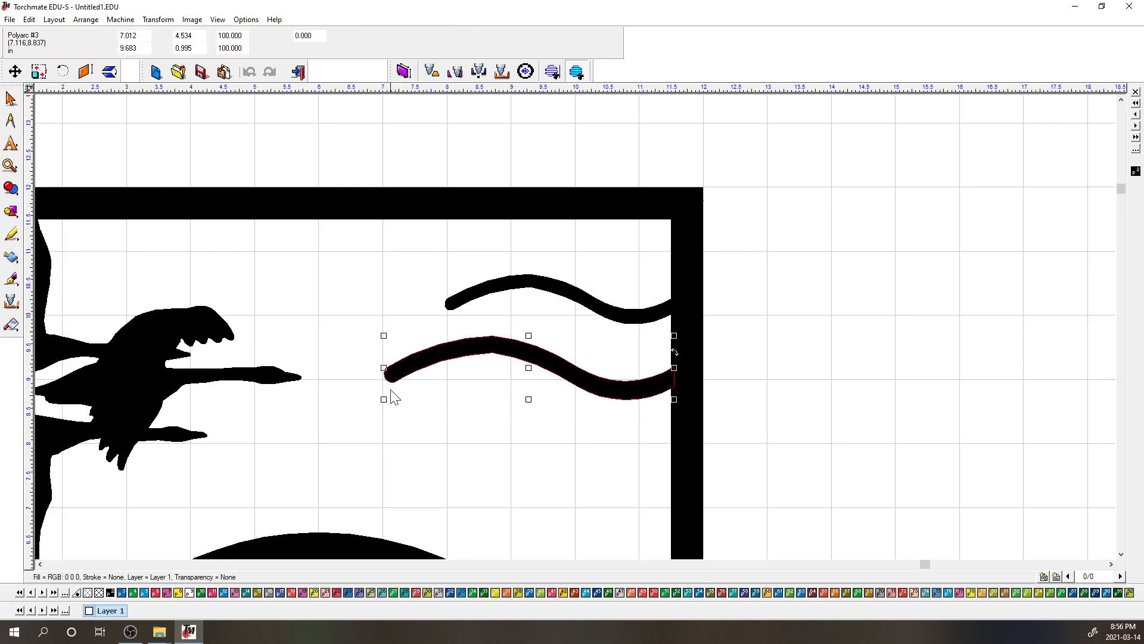
Step: Narrow the middle wavy strip to about 4.51 inches and place a duplicate of the upper strip below it at about X 7.96, Y 8.33
left_click_drag(382, 368, 385, 402)
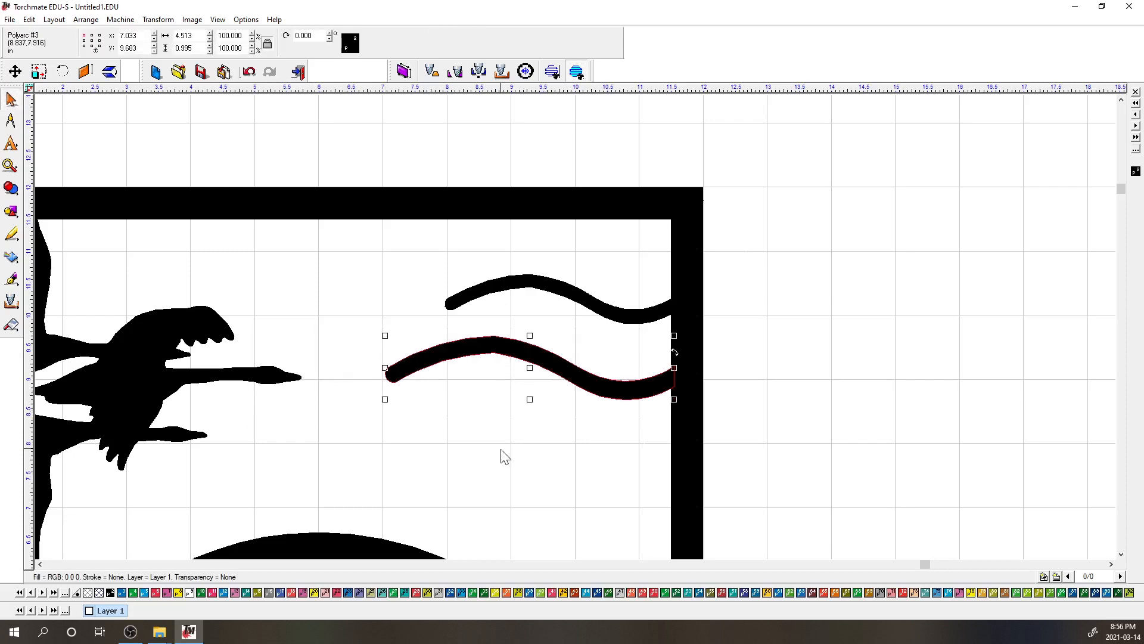
left_click(602, 301)
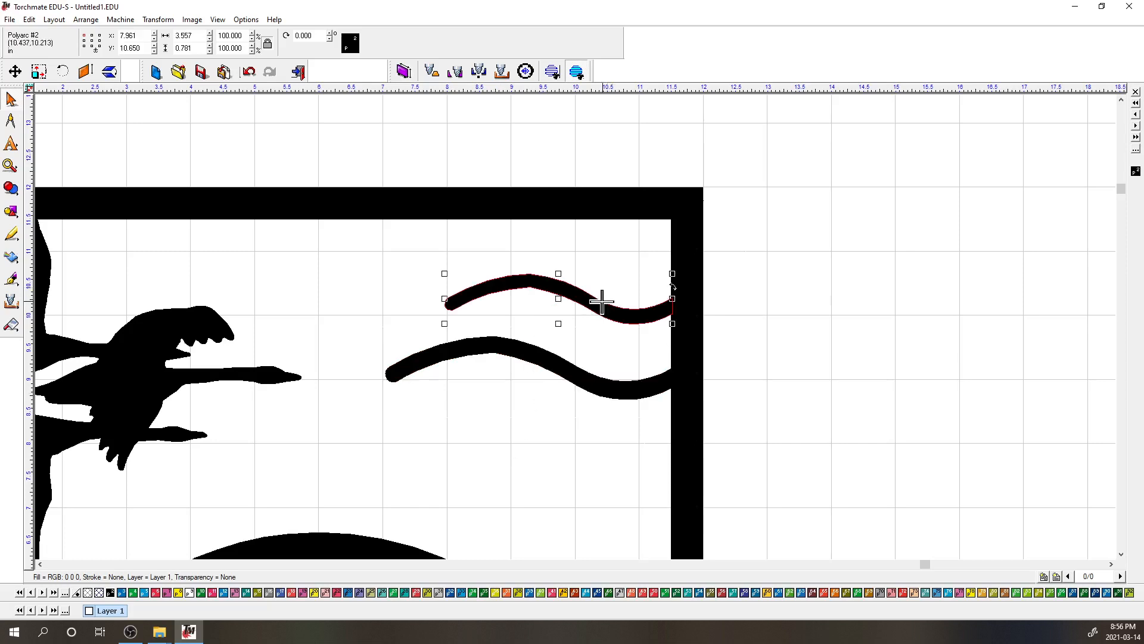
key("ctrl+d")
left_click_drag(630, 225, 577, 449)
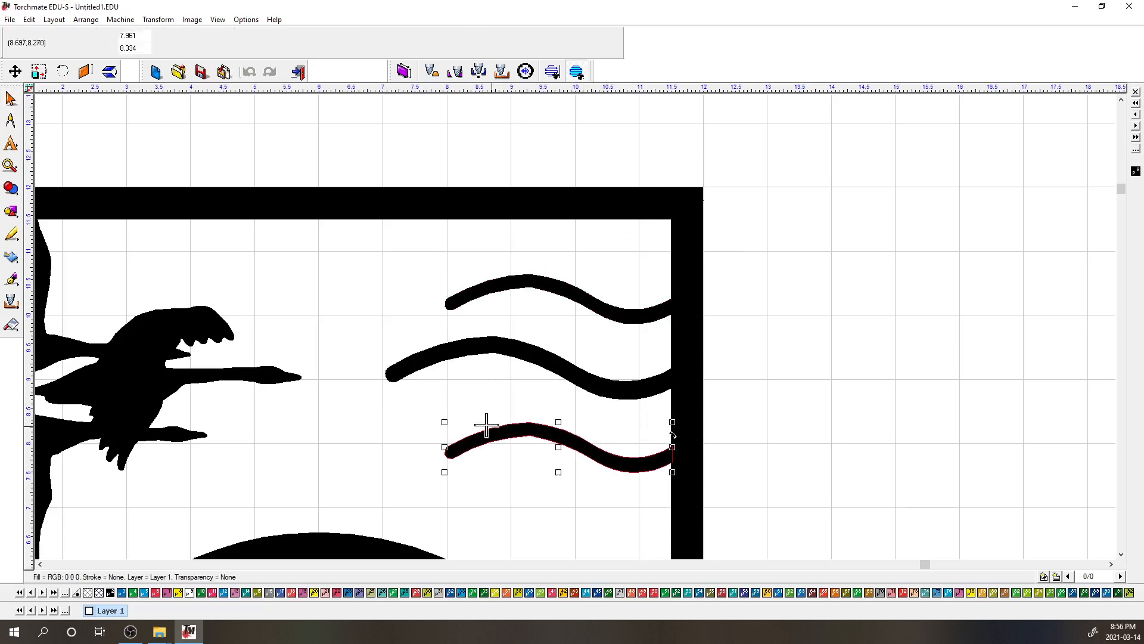
Step: Enlarge the lowest wavy strip to about 5.52 by 1.21 inches at about X 6, Y 8.38, and nudge the middle strip up to Y 9.7
left_click_drag(443, 421, 327, 378)
left_click_drag(325, 381, 329, 384)
key("Down")
key("Down")
key("Down")
key("Down")
key("Down")
key("Down")
key("Down")
key("Down")
key("Down")
key("Down")
key("Down")
key("Down")
key("Down")
key("Down")
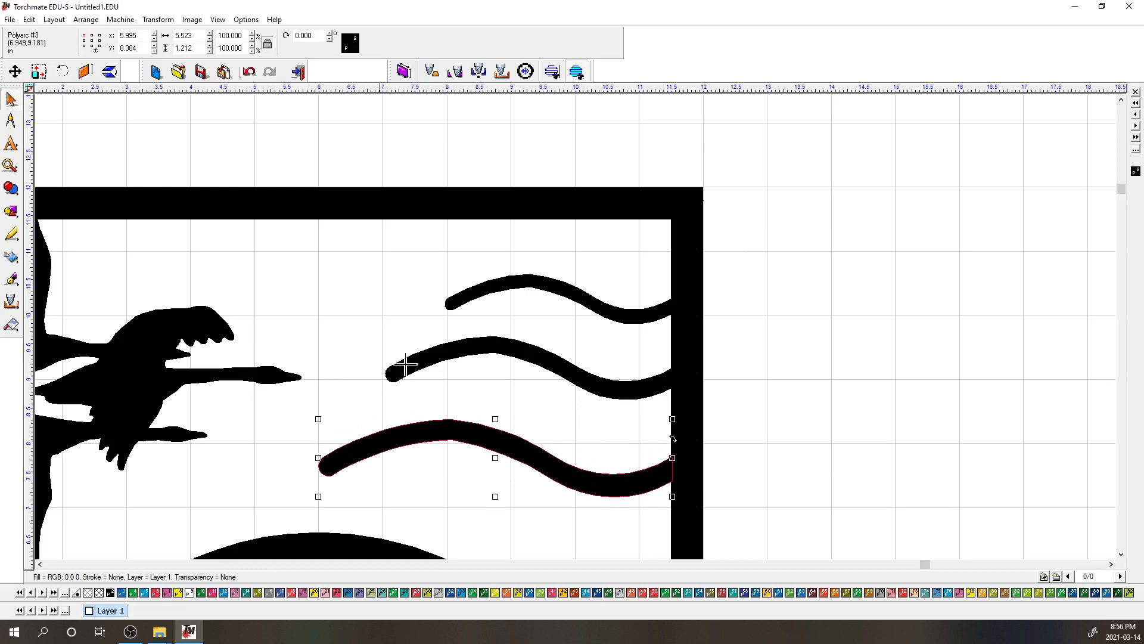
left_click(490, 343)
left_click(526, 285)
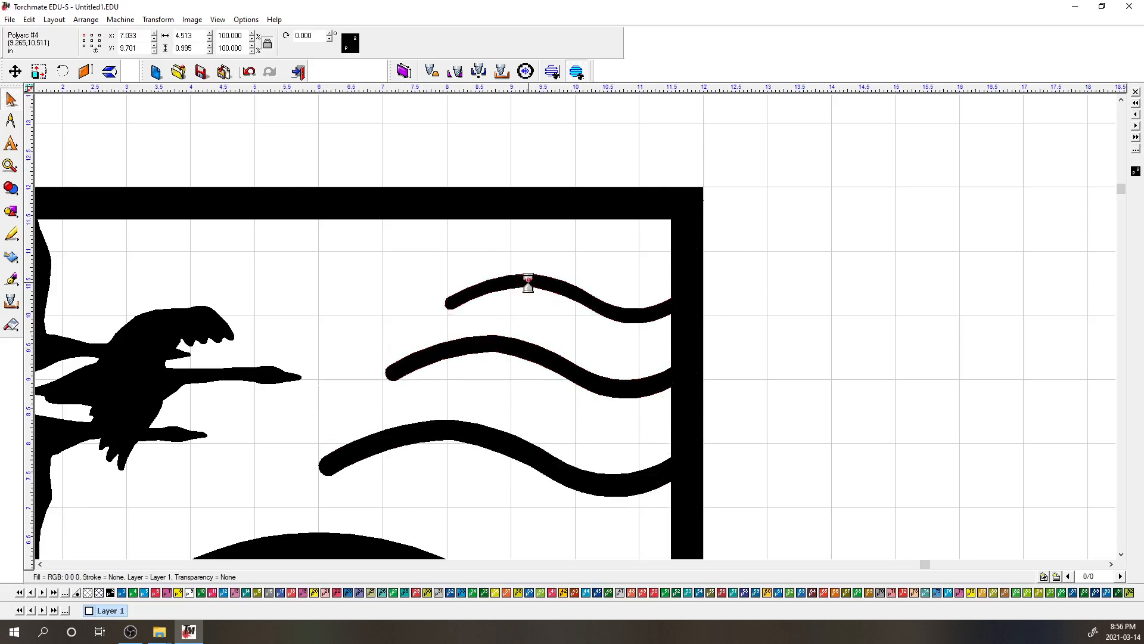
left_click(894, 309)
Step: Weld the frame, half circle, ducks and three wavy strips into one shape
scroll(745, 287, "down", 3)
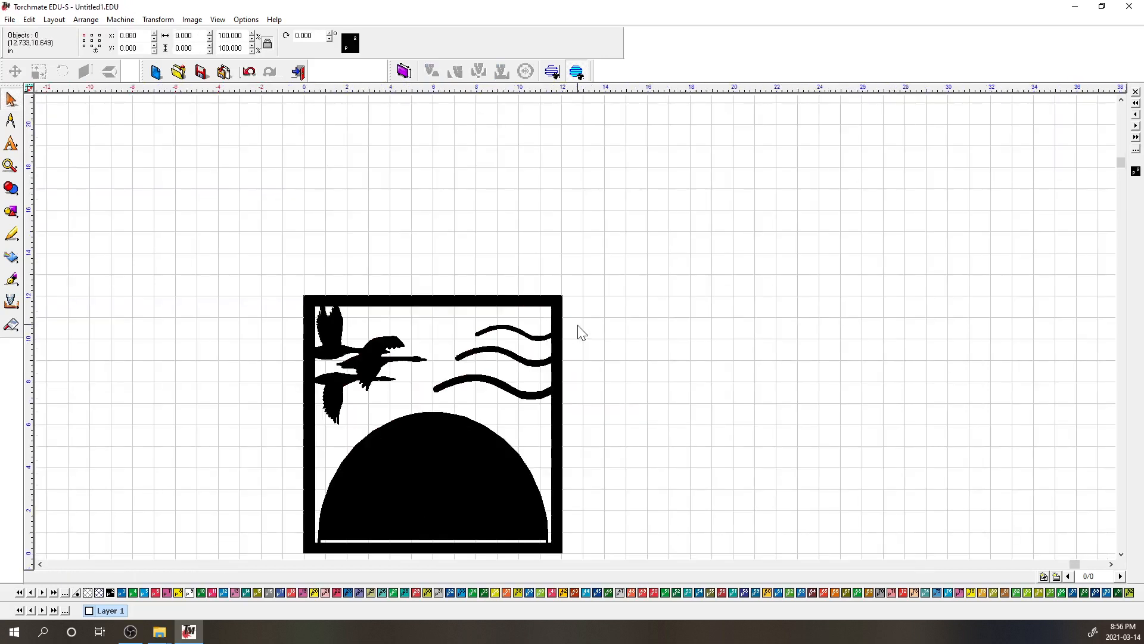
scroll(606, 302, "up", 2)
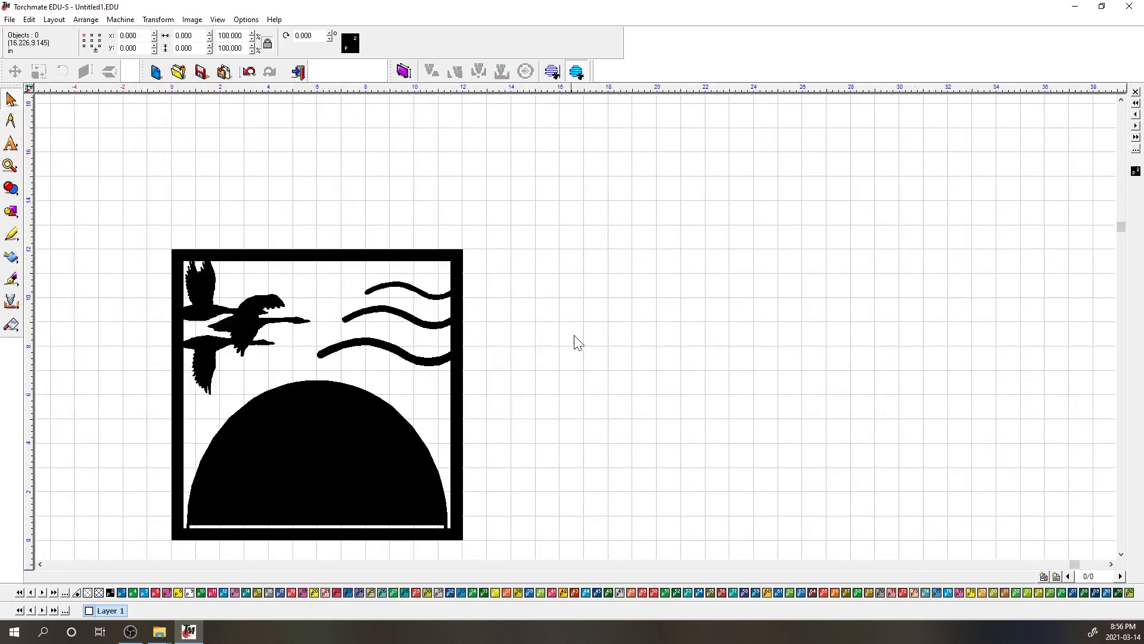
left_click_drag(498, 234, 127, 556)
left_click(12, 191)
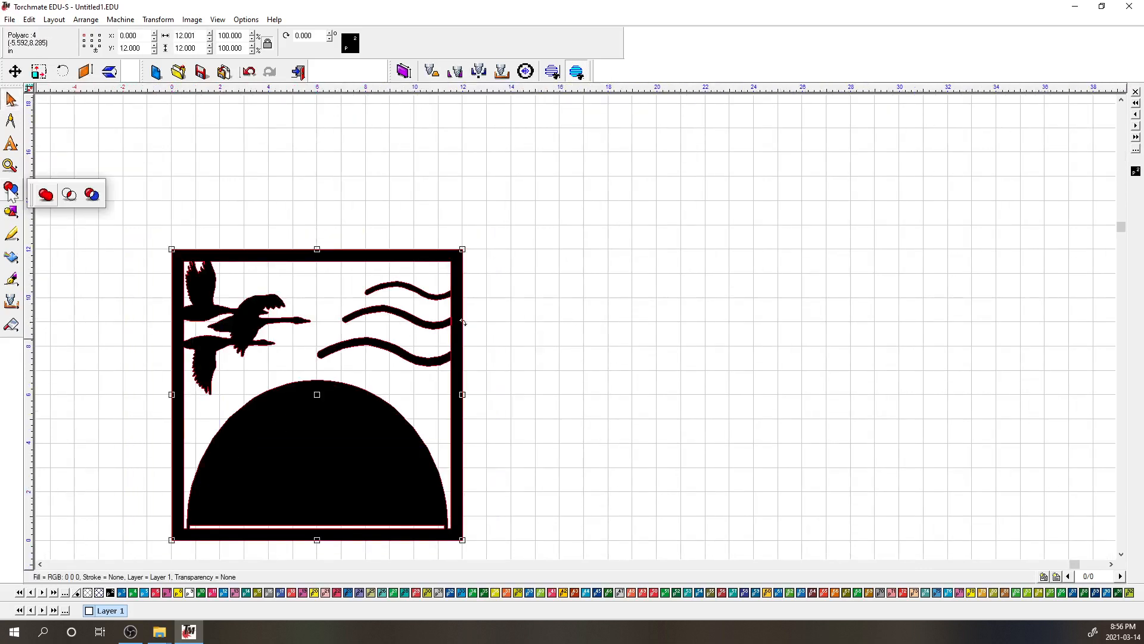
left_click(46, 196)
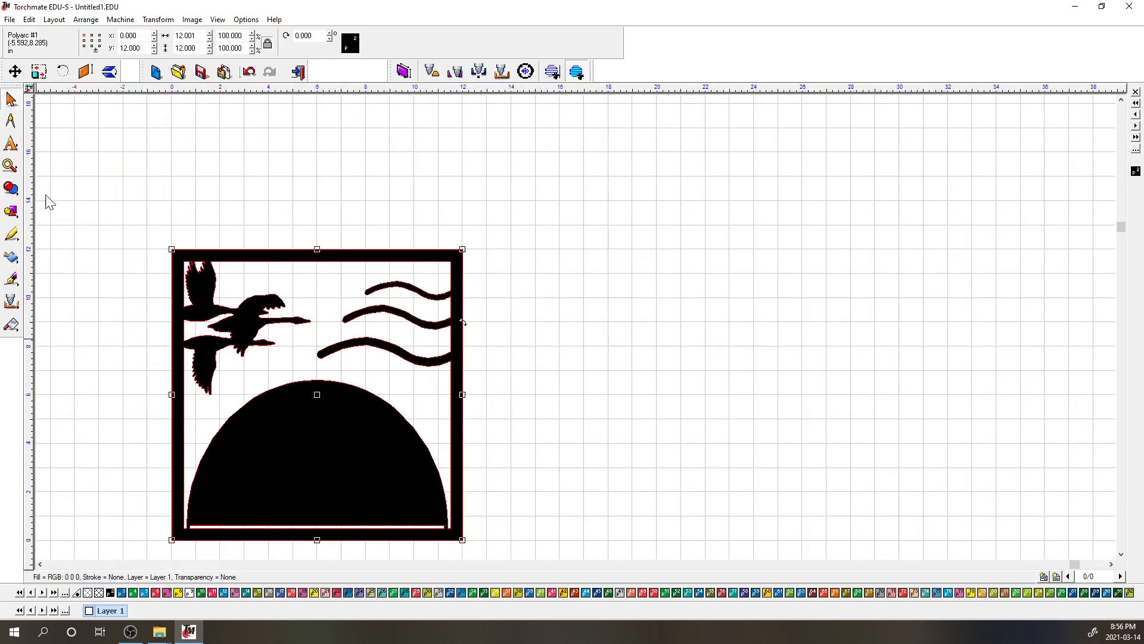
Step: Open the material size settings and accept a custom 12 by 12 inch portrait sheet
left_click(54, 20)
left_click(86, 261)
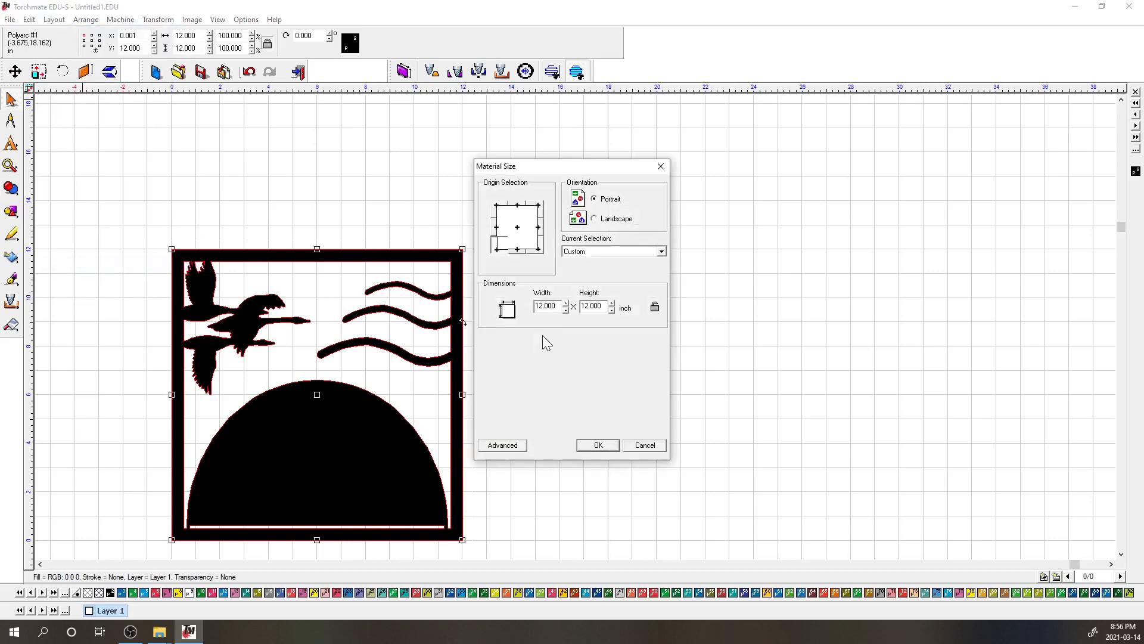
left_click(597, 445)
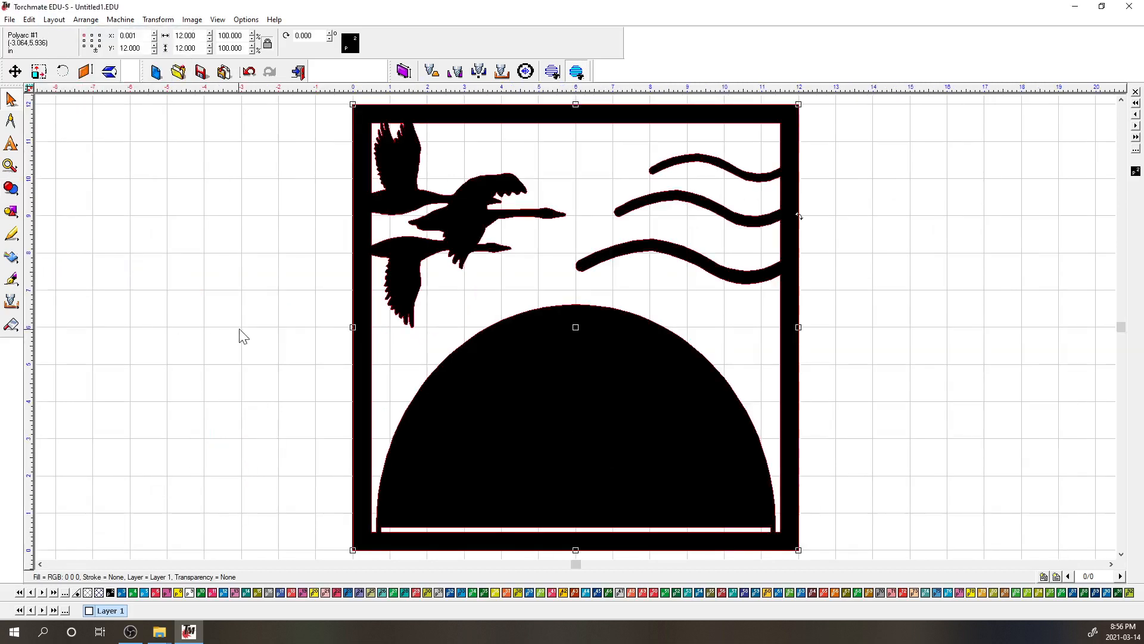
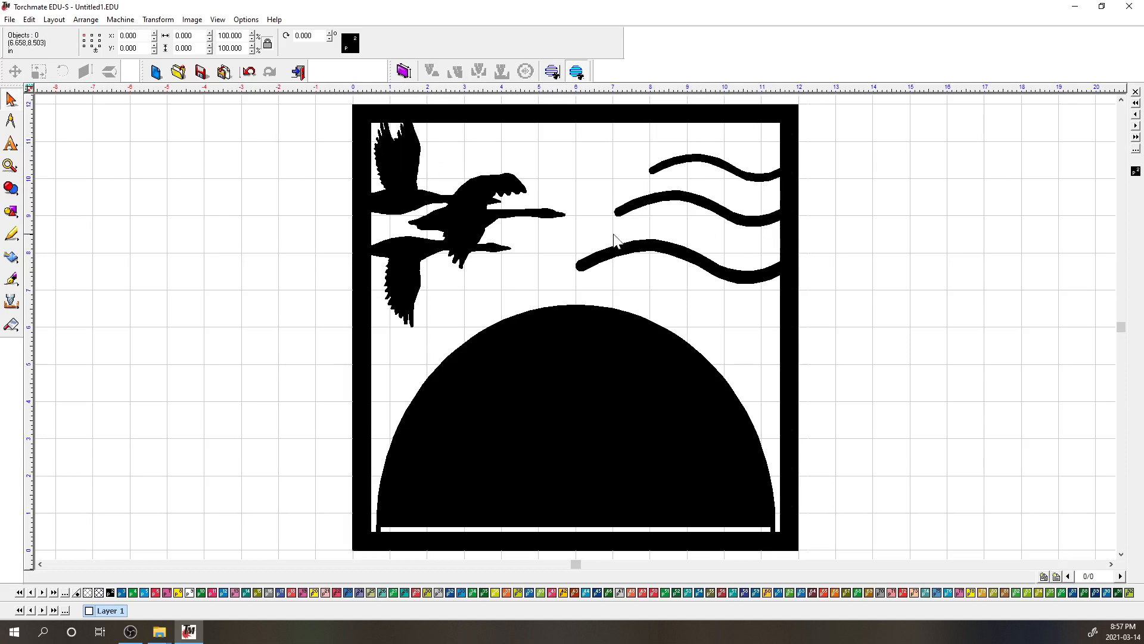
Step: Start a file import and open the TRNSPRTN folder of the Clipart library
left_click(10, 20)
left_click(32, 116)
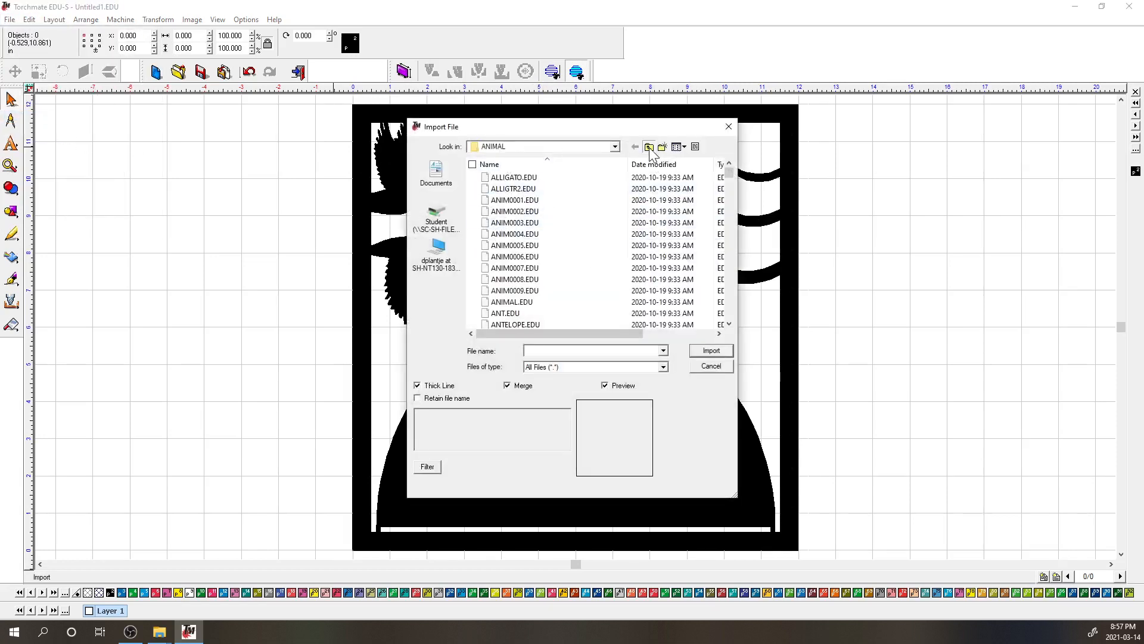
left_click(649, 148)
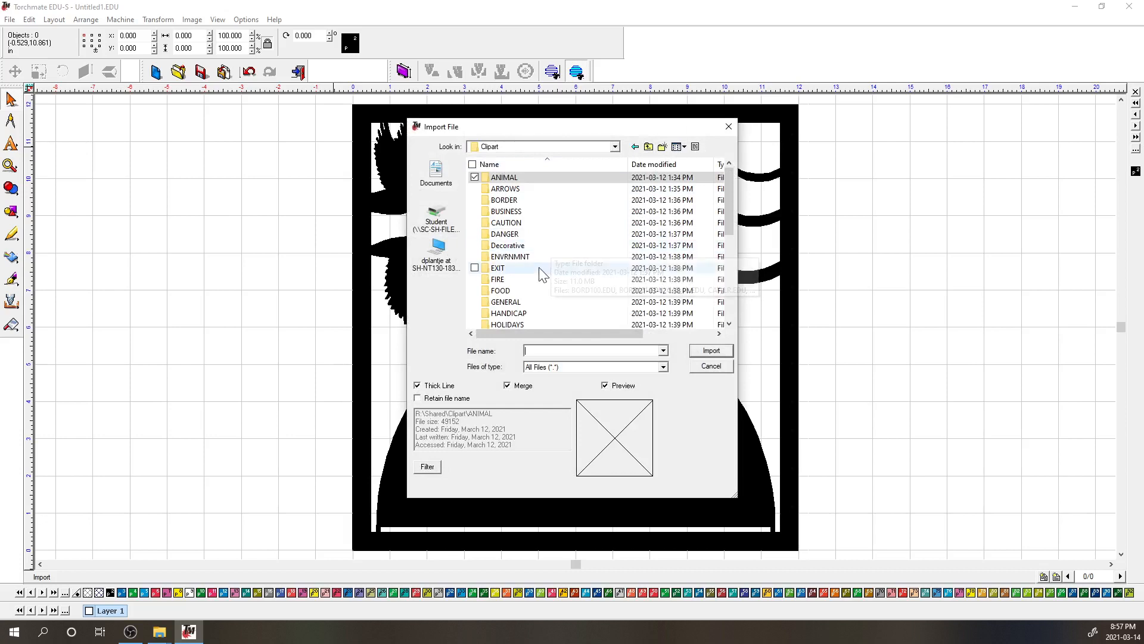
scroll(542, 274, "down", 5)
left_click(521, 303)
double_click(522, 302)
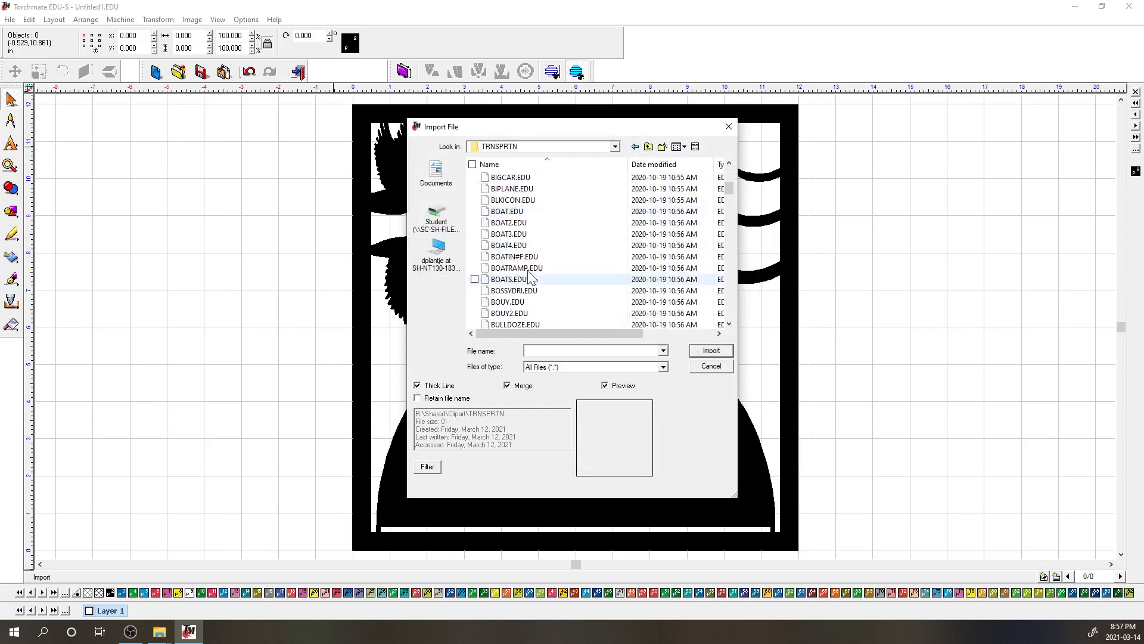
Step: Preview the BOAT, BOAT2, BOAT3 and BOAT4 clipart files to compare the designs
left_click(508, 211)
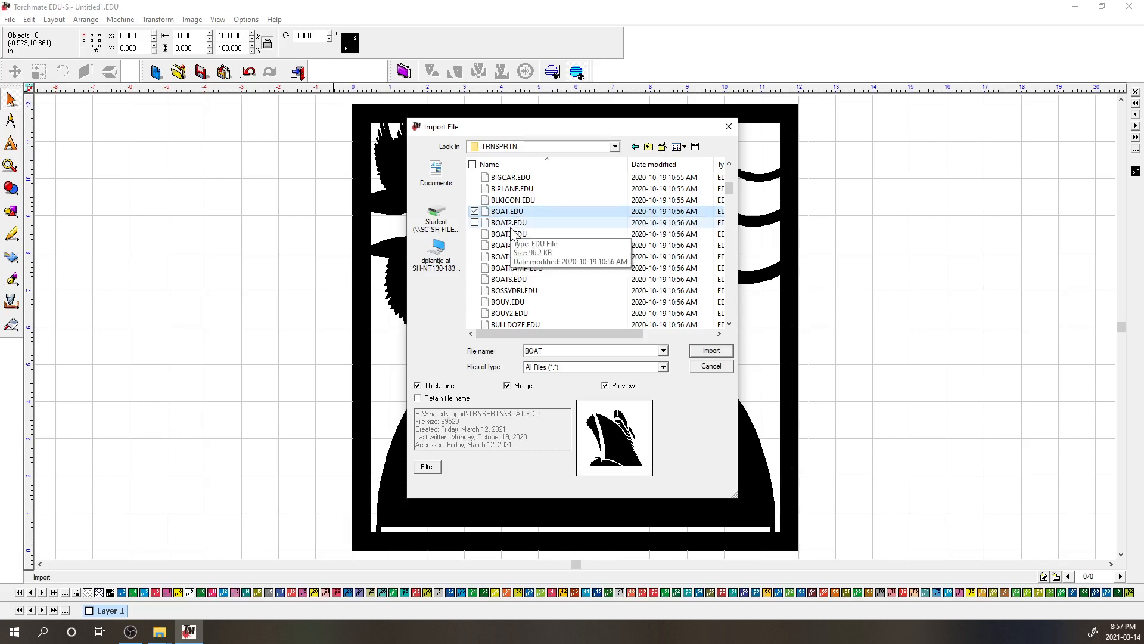
left_click(510, 226)
left_click(515, 236)
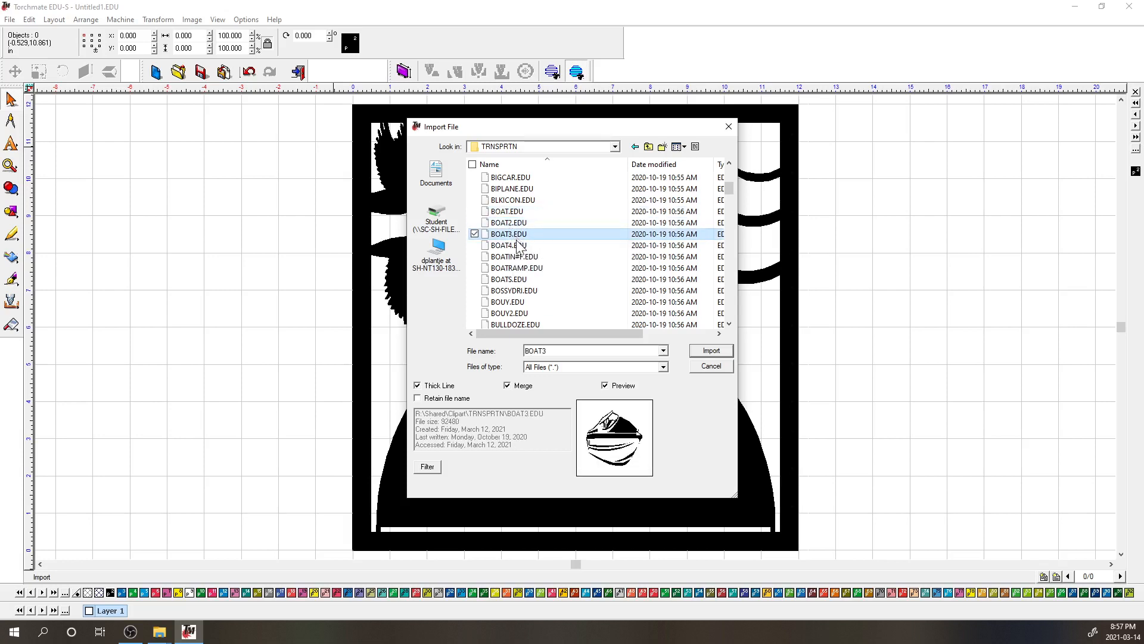
left_click(516, 247)
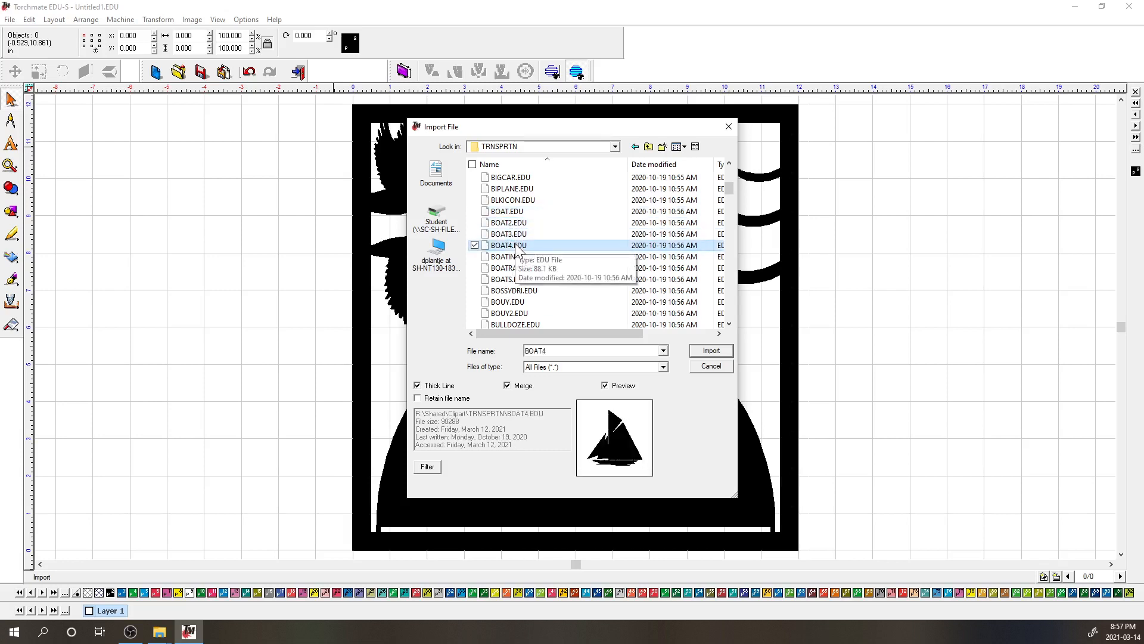
left_click(507, 235)
left_click(502, 225)
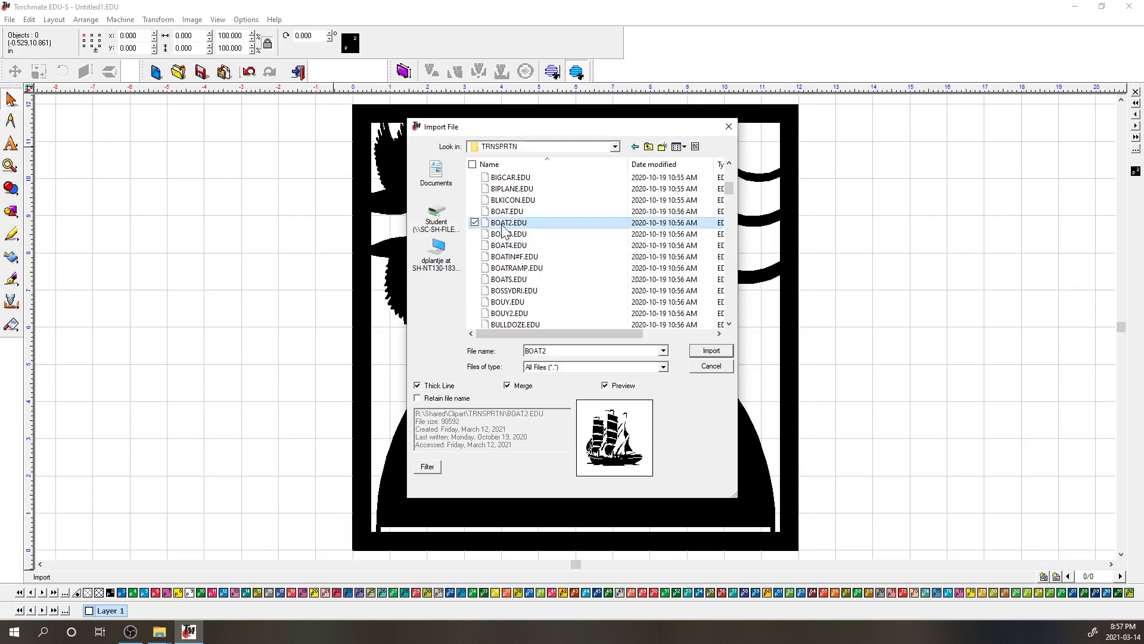
Step: Import the BOAT.EDU clipart and place it over the half circle at about X 5.47, Y 6.23
left_click(502, 213)
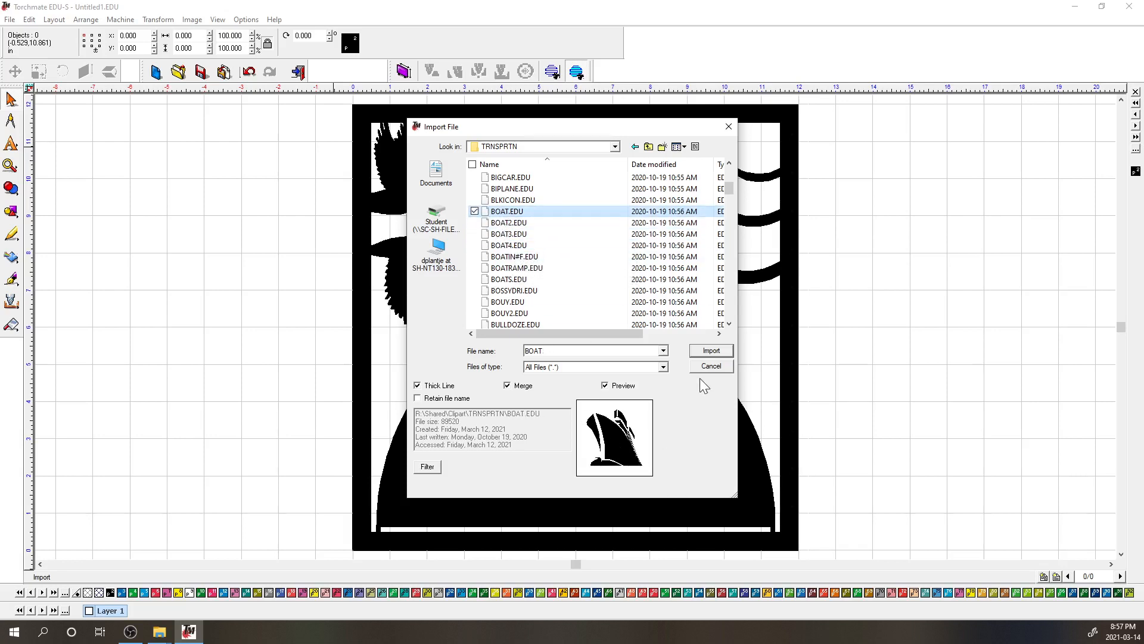
left_click(711, 351)
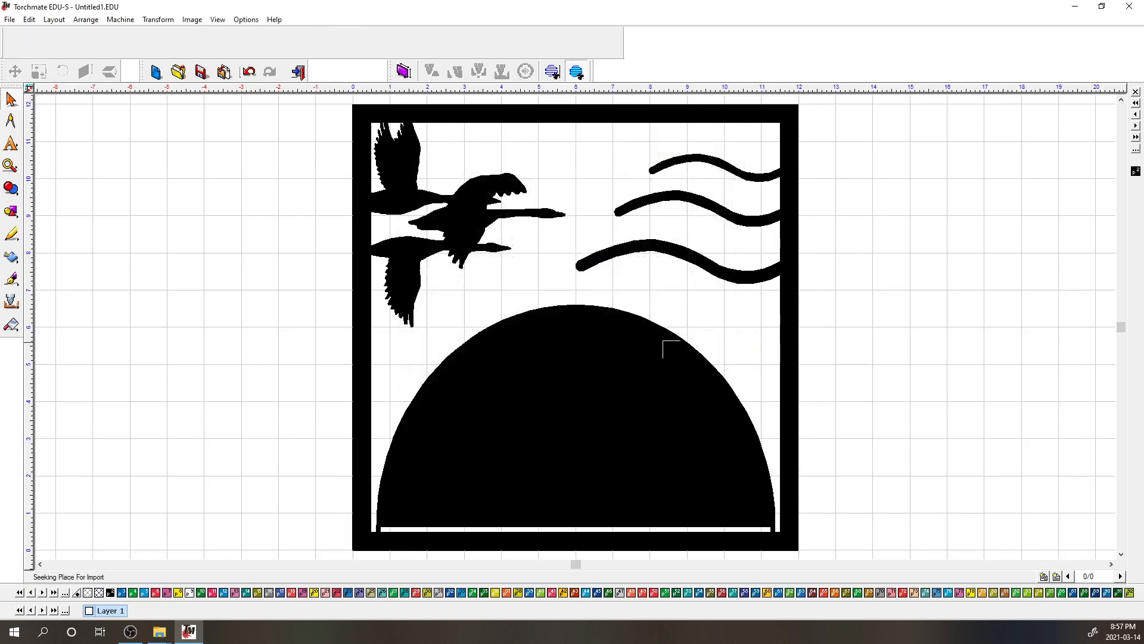
left_click(558, 320)
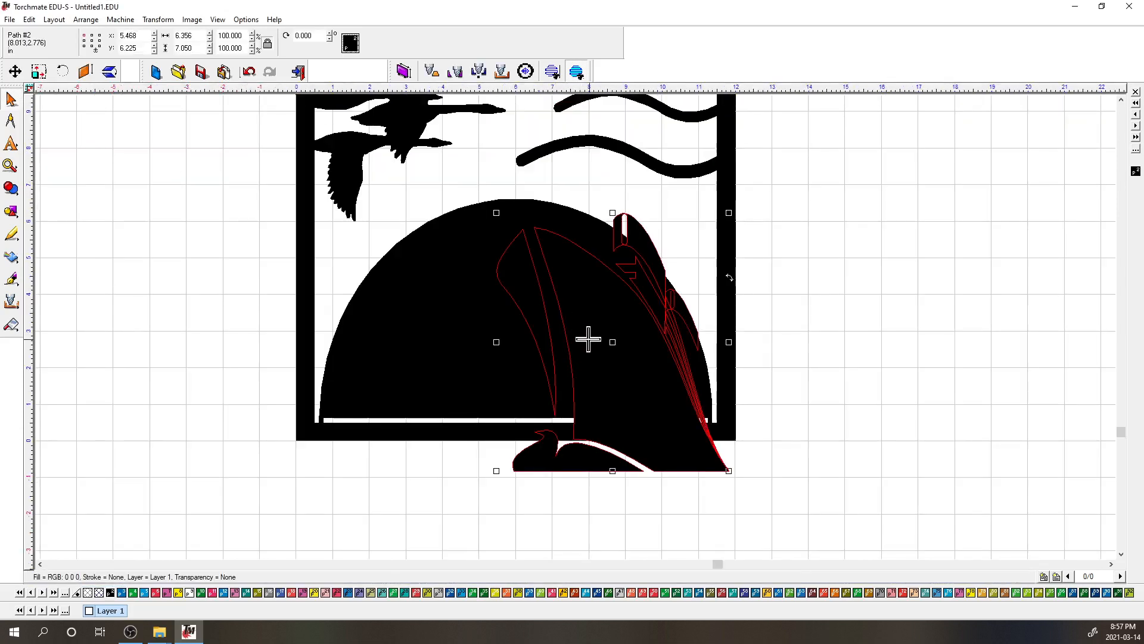
Step: Use the boat's bottom centre as its reference point and set its Y position to 0
left_click(93, 48)
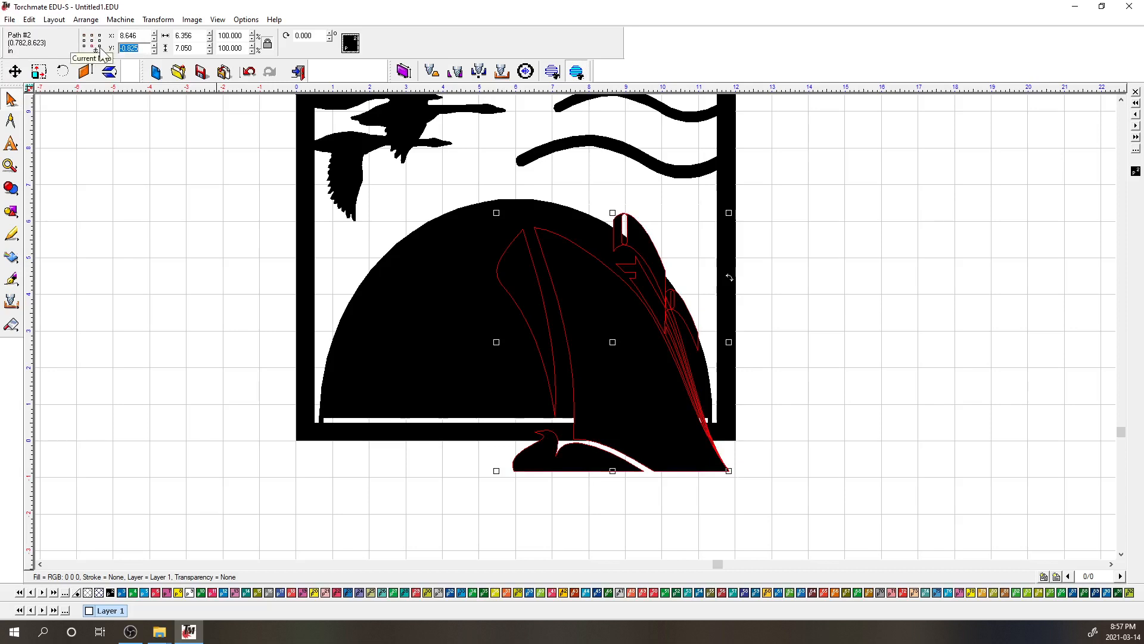
type("0")
key("Return")
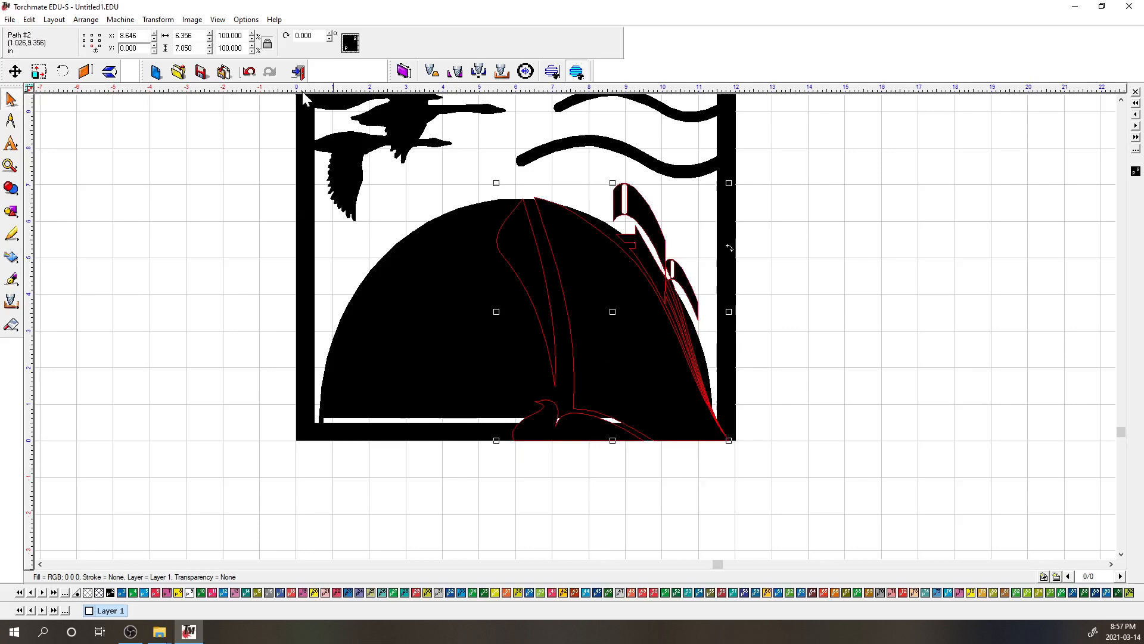
Step: Scale the boat down to about 4.87 by 5.41 inches and shift it left to about X 7.74
left_click(174, 227)
left_click(589, 304)
key("Left")
key("Left")
key("Left")
key("Left")
key("Left")
key("Left")
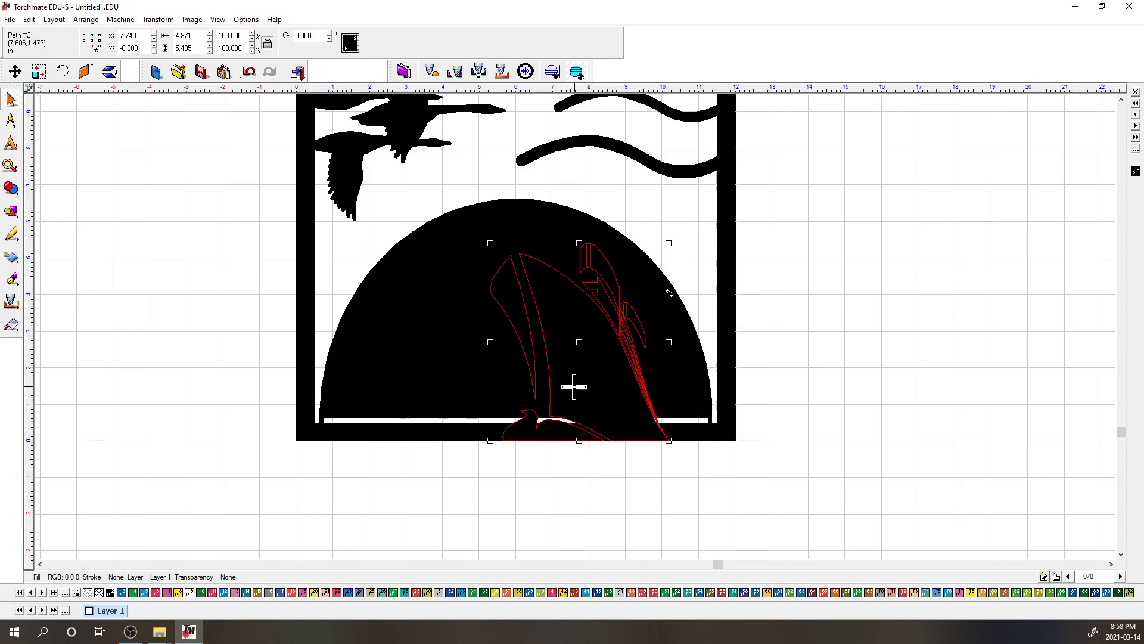
Step: Raise the boat to about Y 0.47 so its base meets the inner edge of the frame's bottom bar
key("Up")
key("Up")
key("Up")
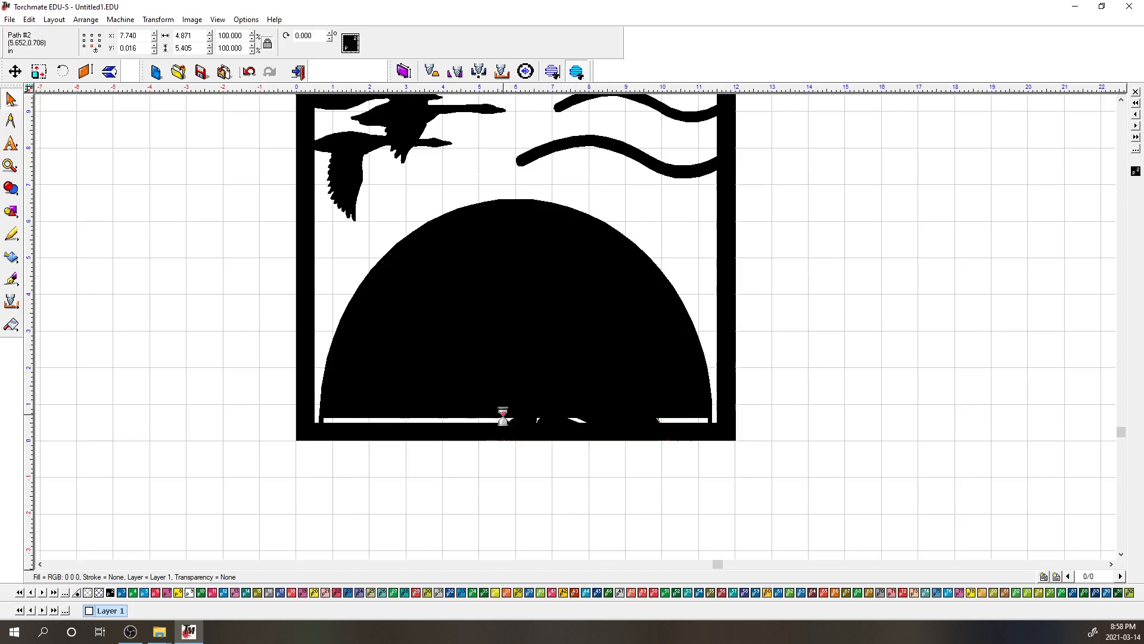
key("Up")
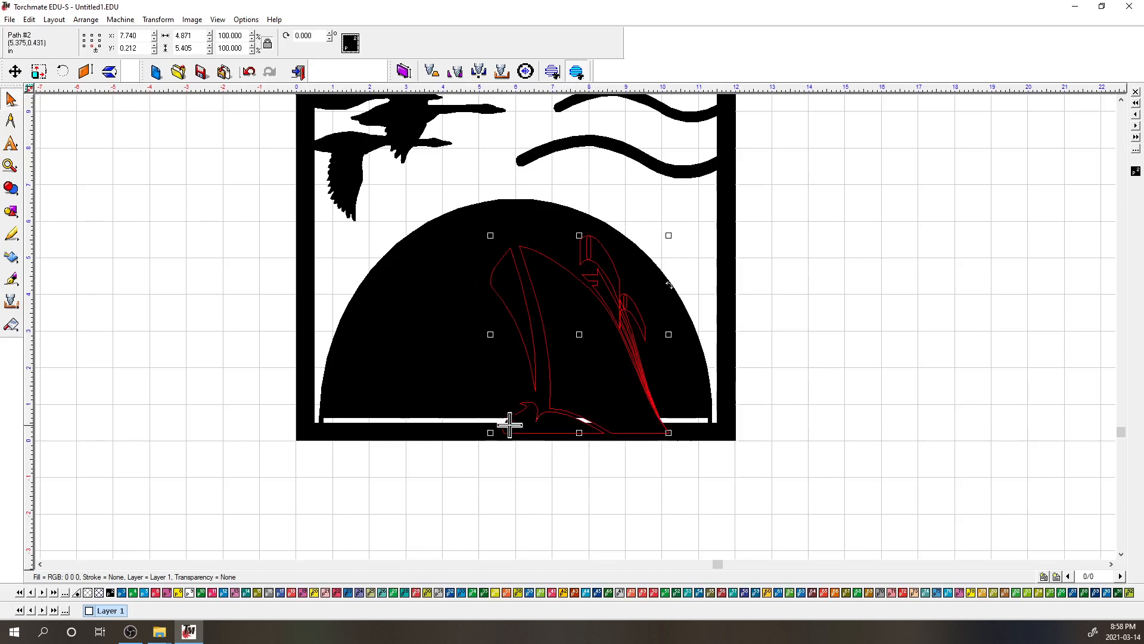
key("Up")
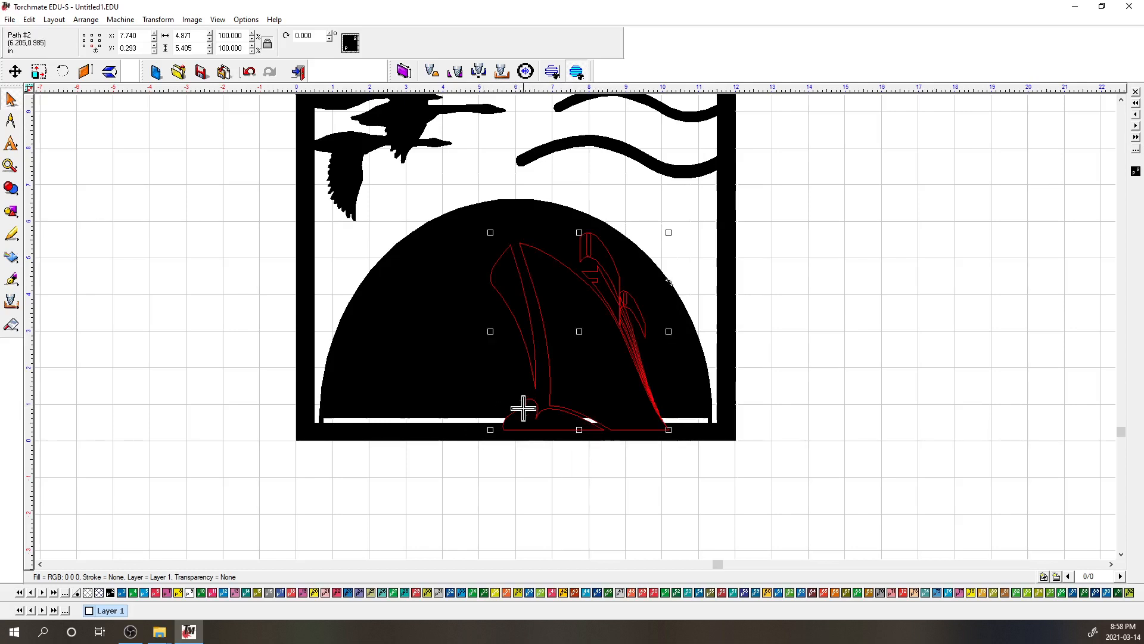
key("Up")
key("Up")
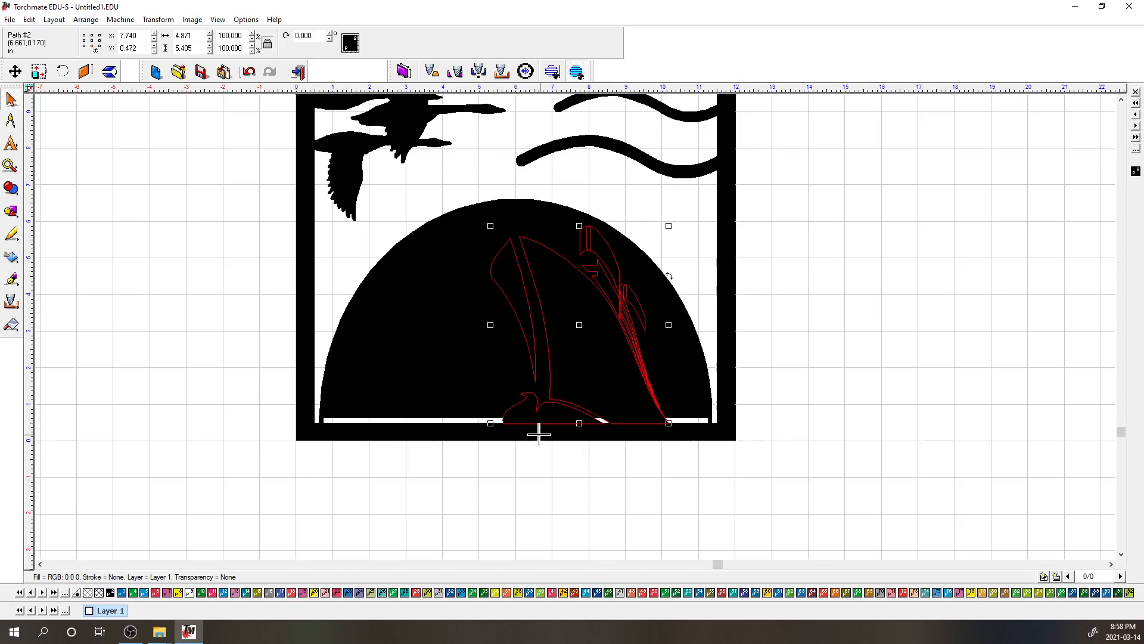
left_click(598, 507)
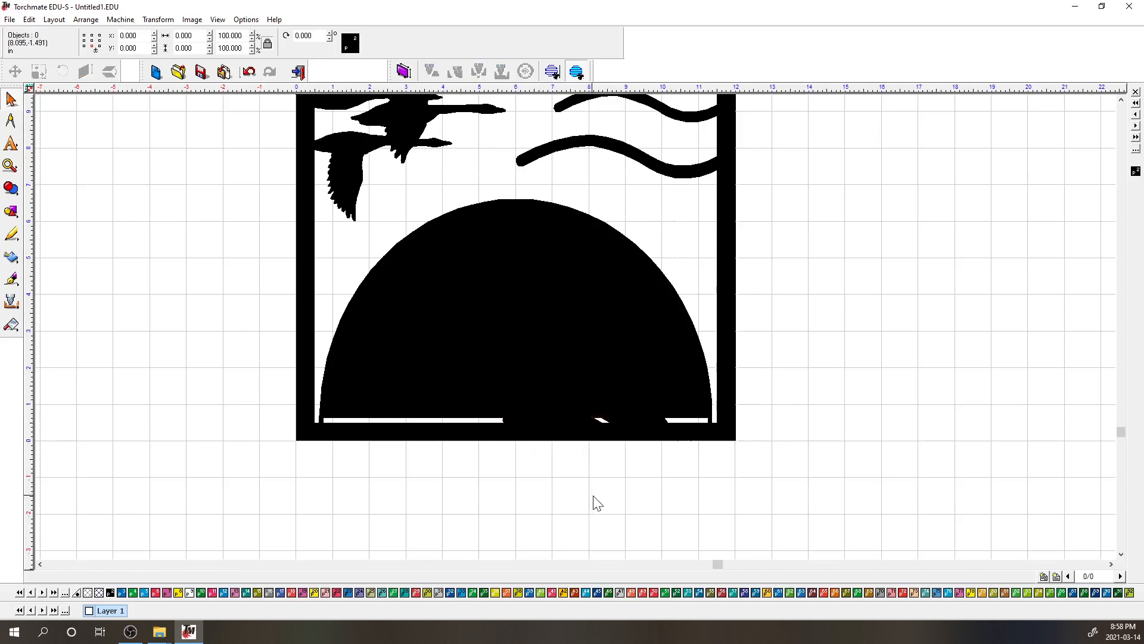
Step: Combine the boat with the welded frame artwork so that their overlapping areas are cut out
scroll(643, 424, "down", 1)
scroll(613, 143, "up", 1)
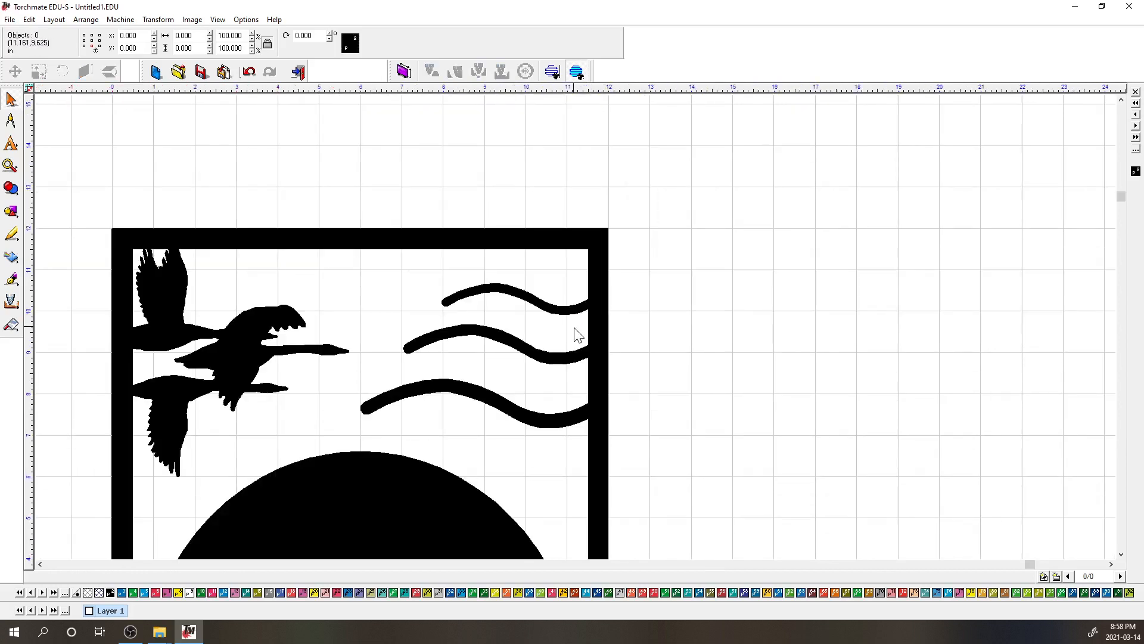
scroll(575, 332, "down", 1)
left_click_drag(615, 256, 296, 559)
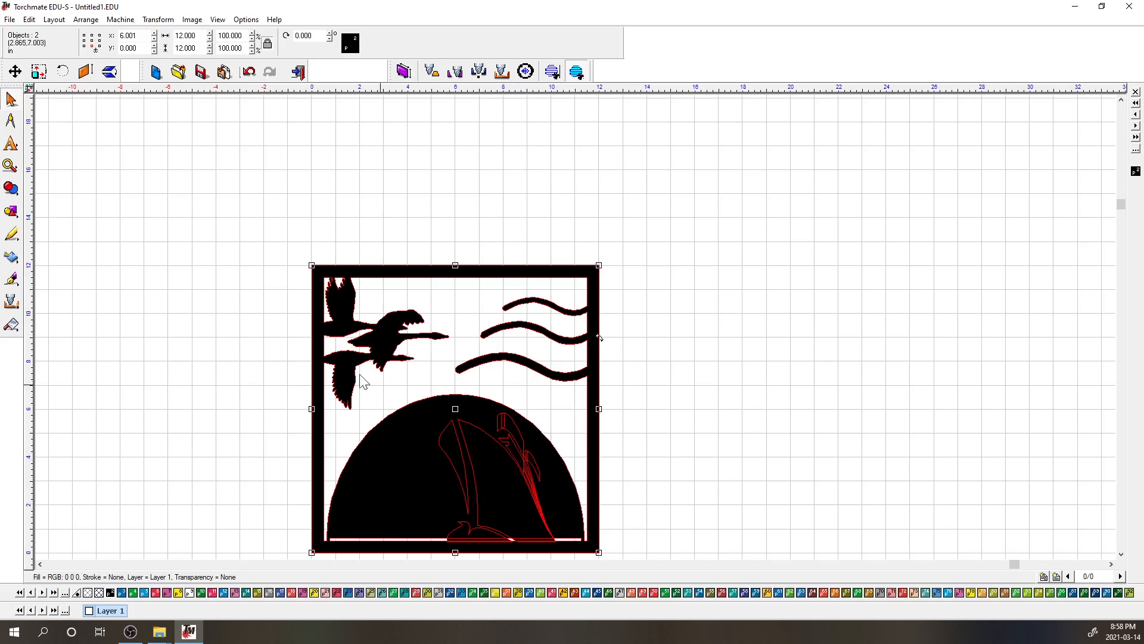
left_click(12, 189)
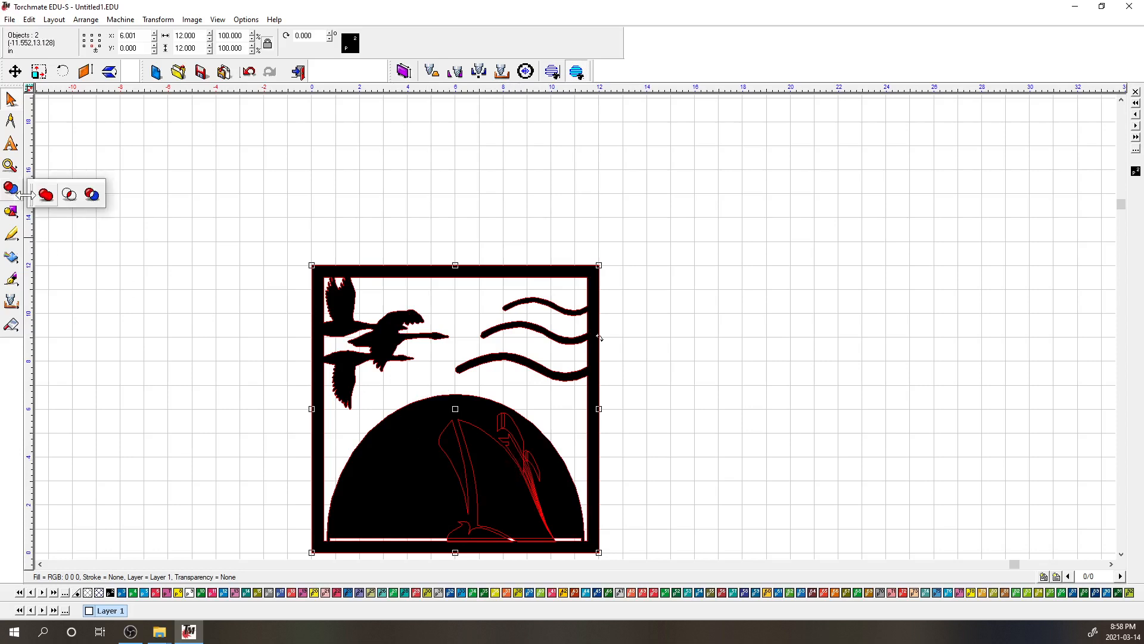
left_click(91, 195)
scroll(490, 543, "up", 1)
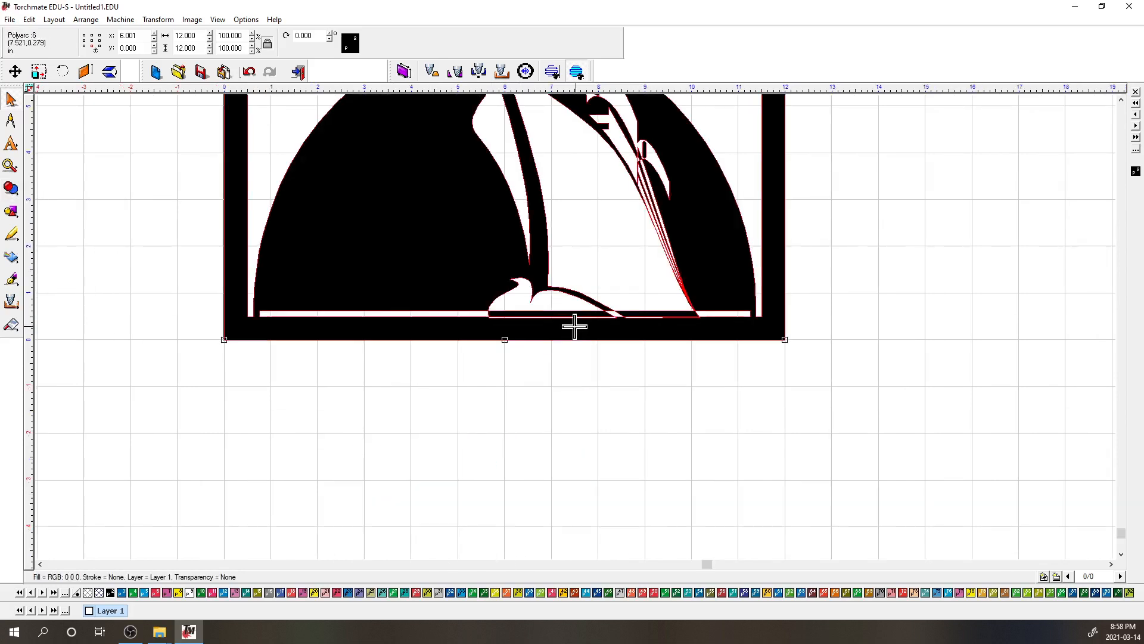
left_click(598, 237)
scroll(626, 329, "up", 1)
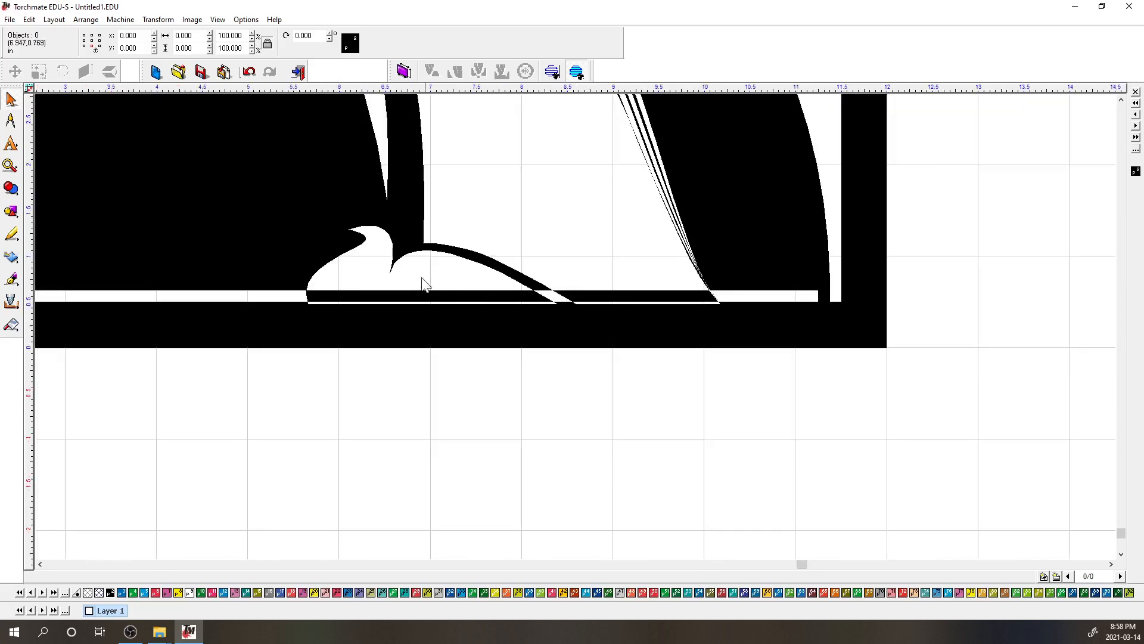
Step: Delete the leftover dark strips between the boat's hull and the frame's bottom bar
left_click(510, 298)
left_click_drag(509, 298, 627, 297)
key("Delete")
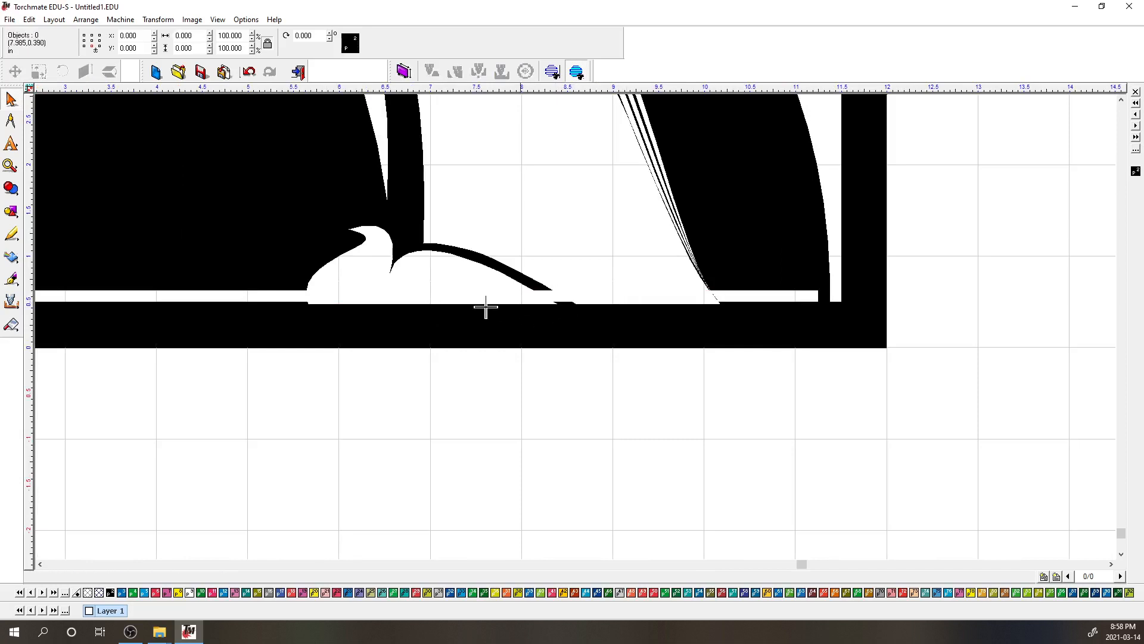
Step: Remove the artwork's nodes along the boat's base at the bottom bar's inner edge and apply the node edit
double_click(394, 320)
left_click_drag(290, 317, 743, 297)
key("Delete")
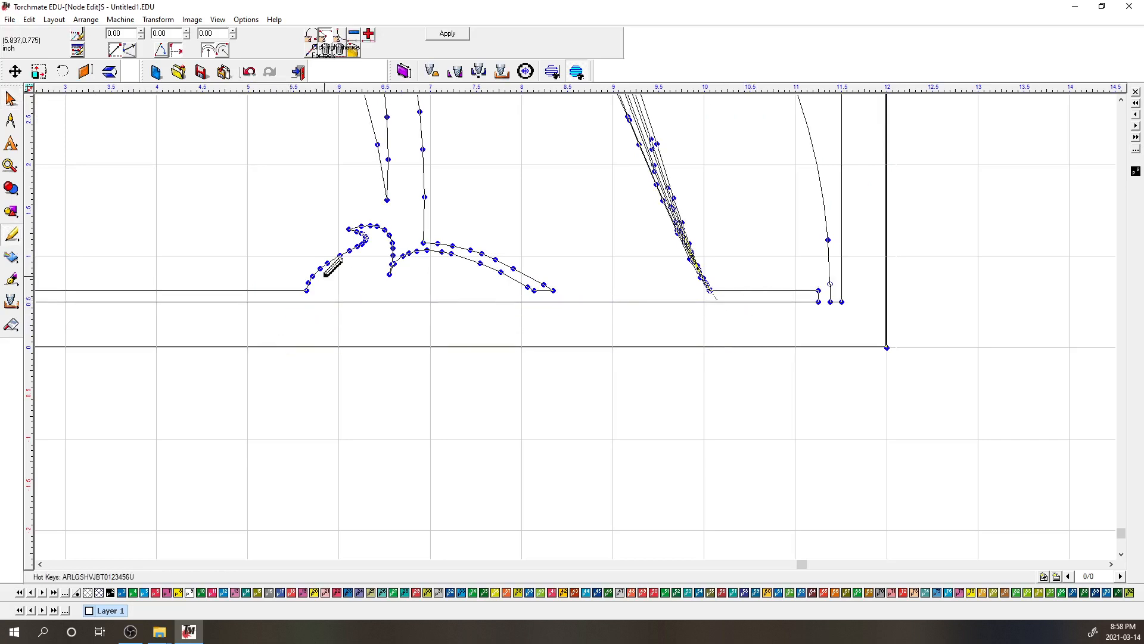
left_click(455, 33)
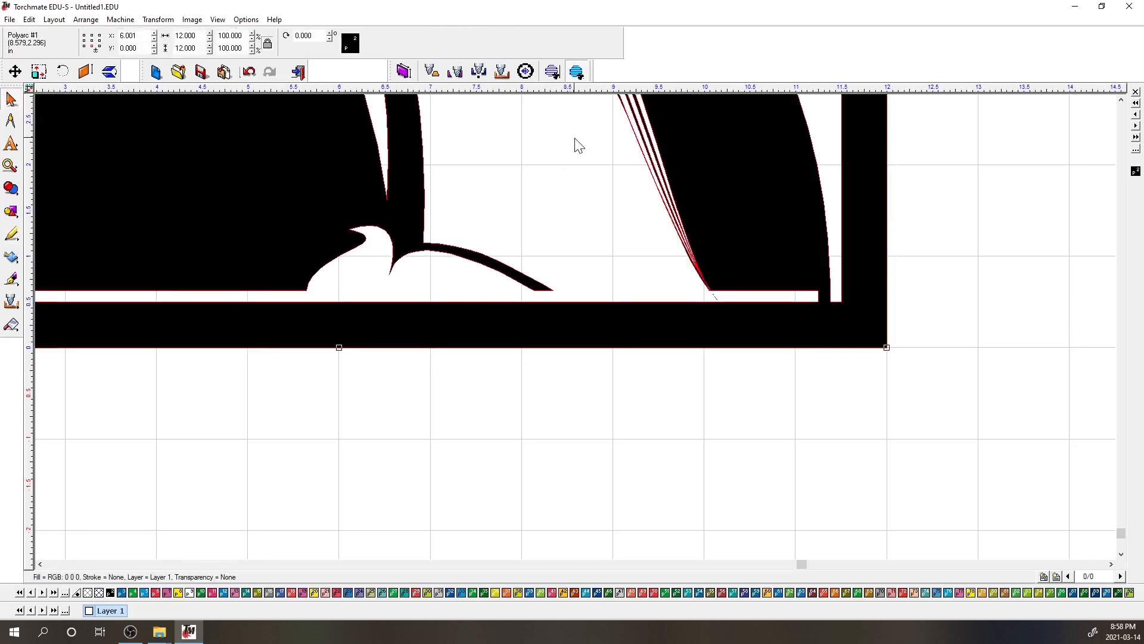
Step: Lengthen the upper rounded bar in the sail cutout at both ends so it overlaps the black areas above and below
scroll(578, 146, "down", 2)
scroll(538, 150, "up", 2)
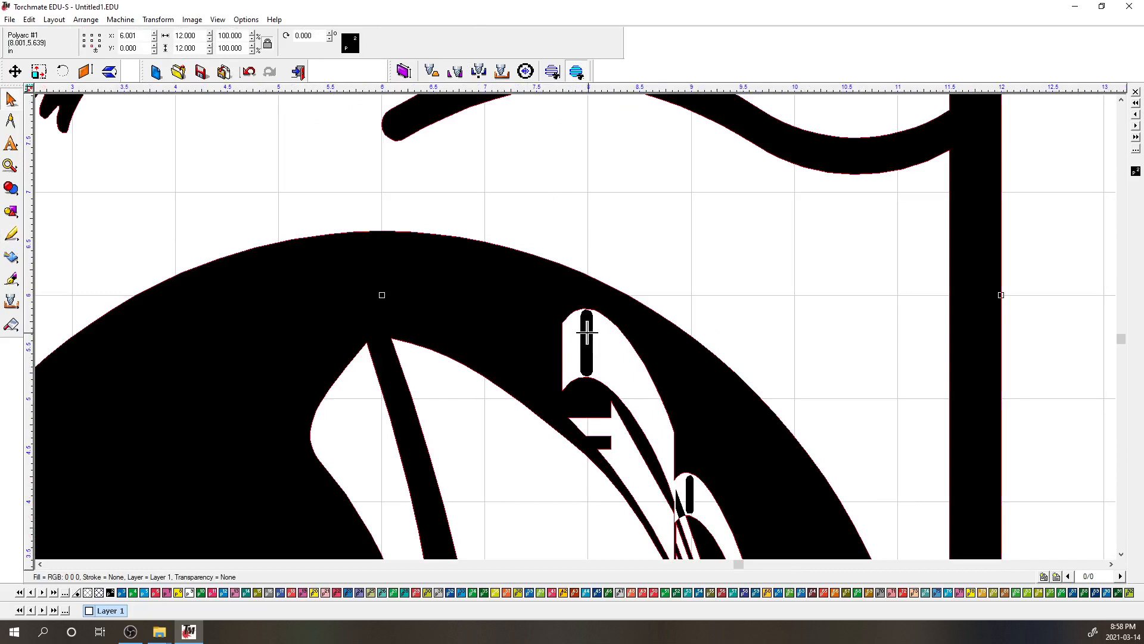
scroll(587, 333, "up", 2)
left_click(572, 325)
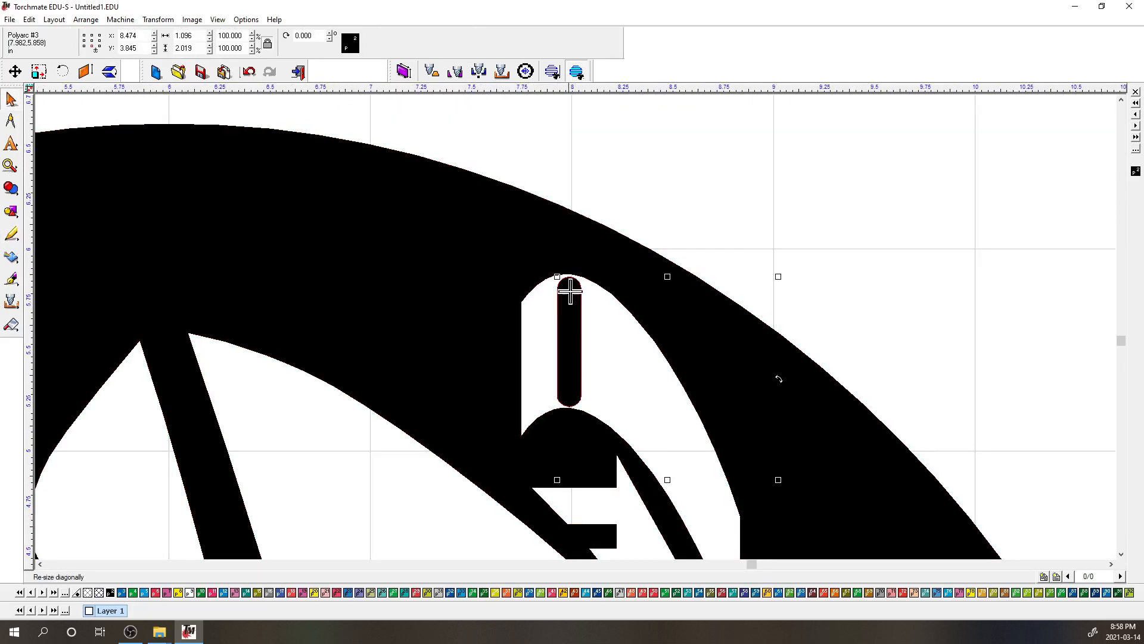
left_click(609, 353)
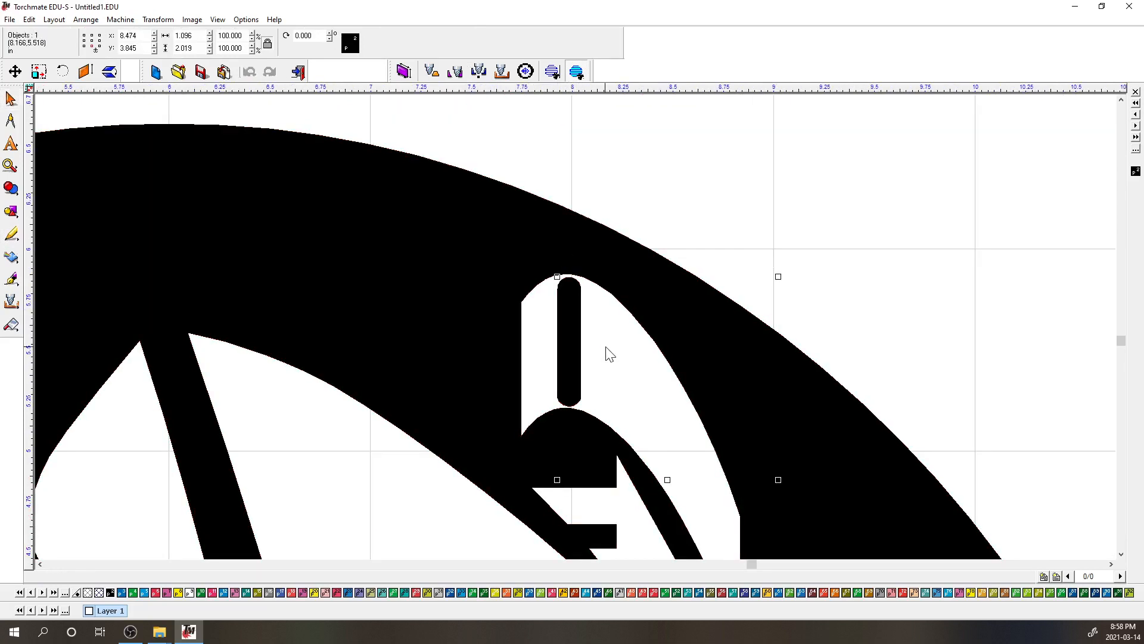
double_click(570, 329)
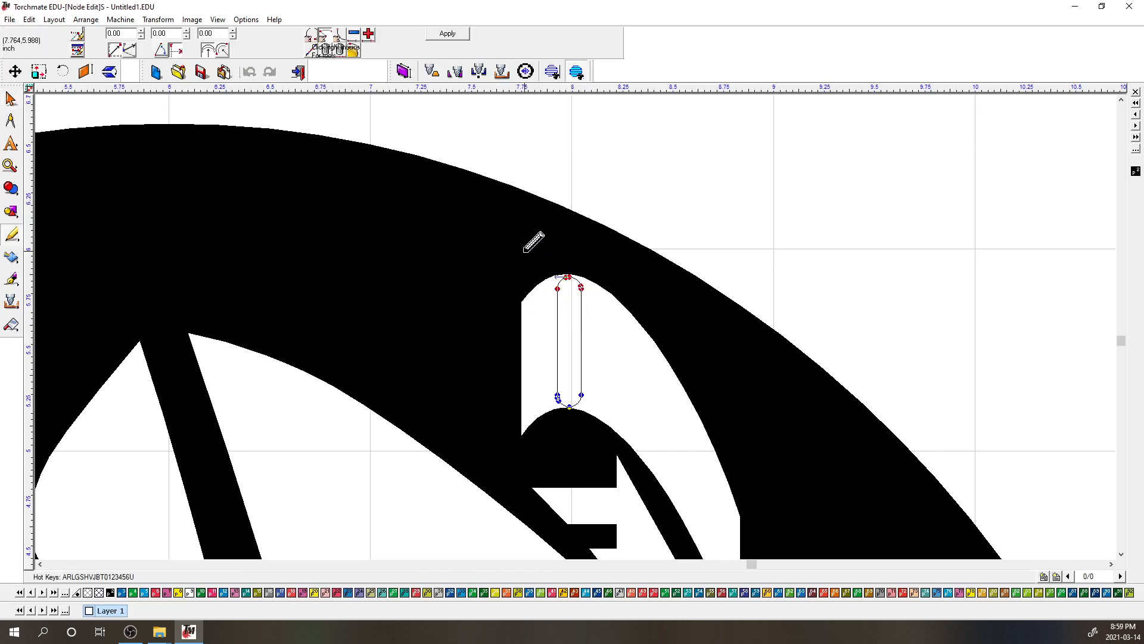
key("Up")
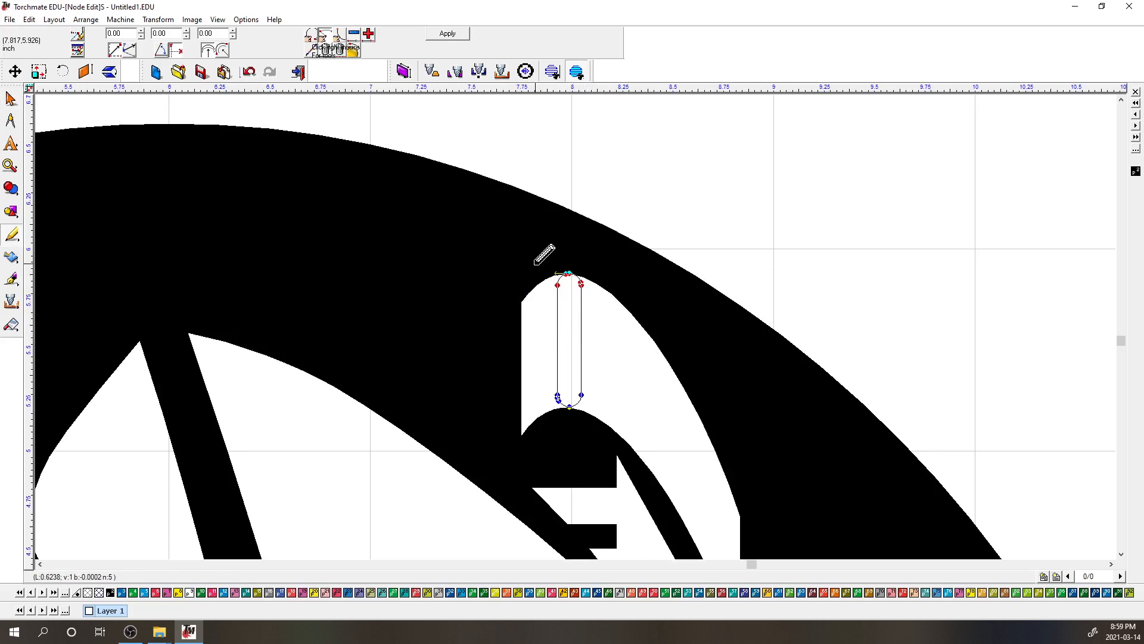
left_click_drag(607, 376, 543, 419)
key("Down")
key("Down")
key("Down")
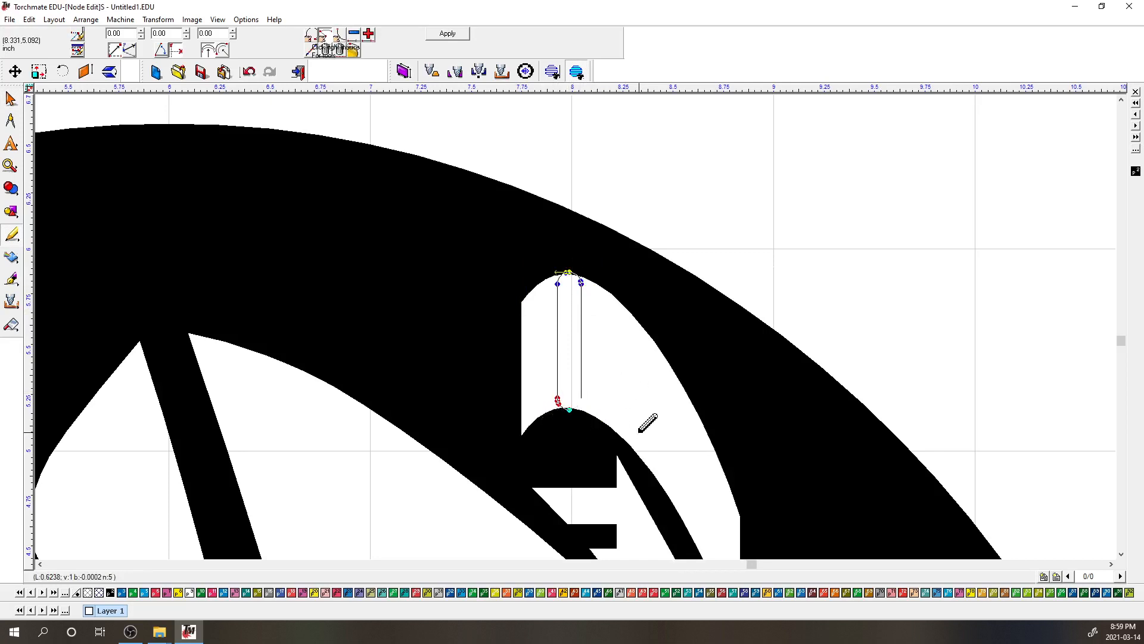
Step: Lengthen the lower rounded bar in the sail cutout at both ends so it overlaps the black areas above and below
scroll(634, 413, "down", 2)
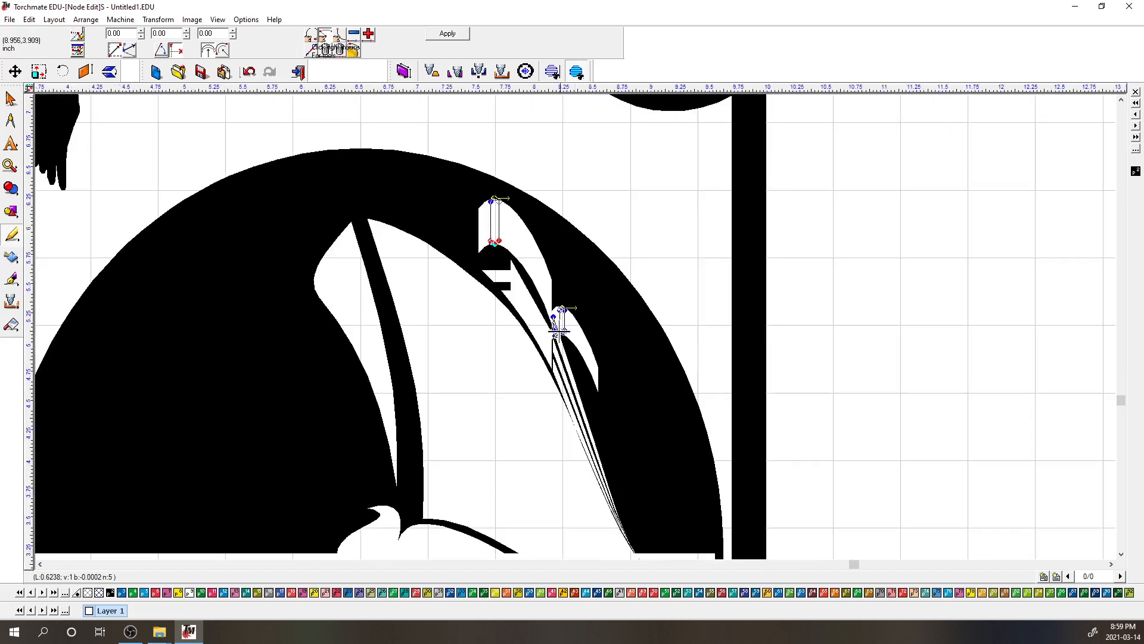
scroll(551, 306, "up", 2)
left_click_drag(624, 342, 586, 305)
key("Up")
key("Up")
key("Up")
key("Up")
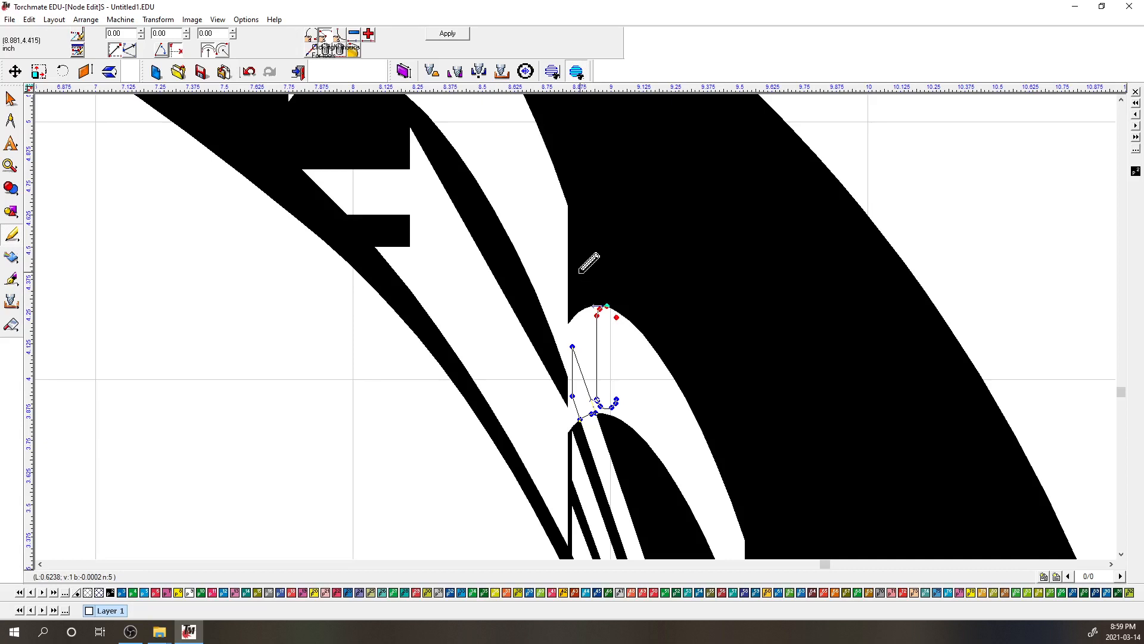
left_click_drag(635, 386, 590, 433)
key("Down")
key("Down")
key("Down")
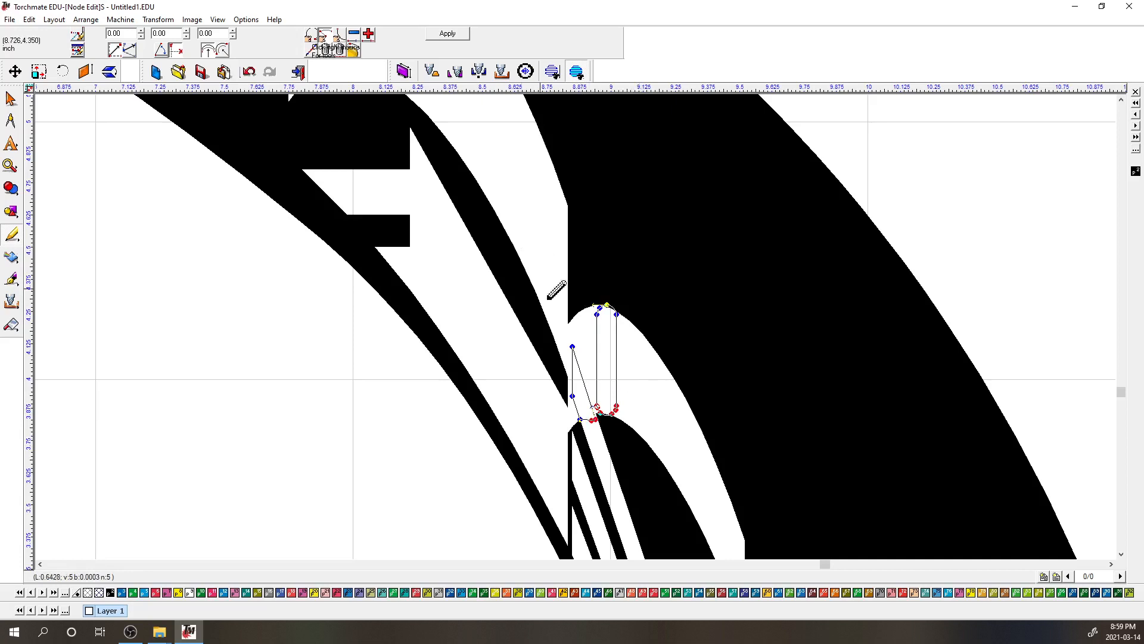
Step: Delete the stray triangular sliver beside the lower rounded bar and apply the node edit
left_click(573, 347)
key("Delete")
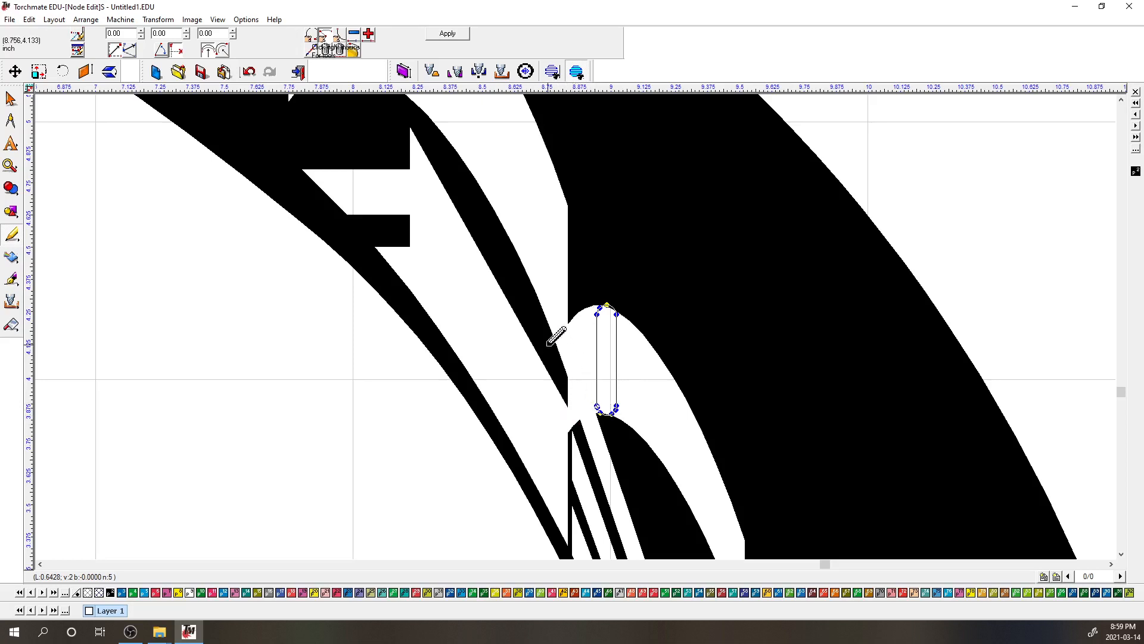
left_click(448, 33)
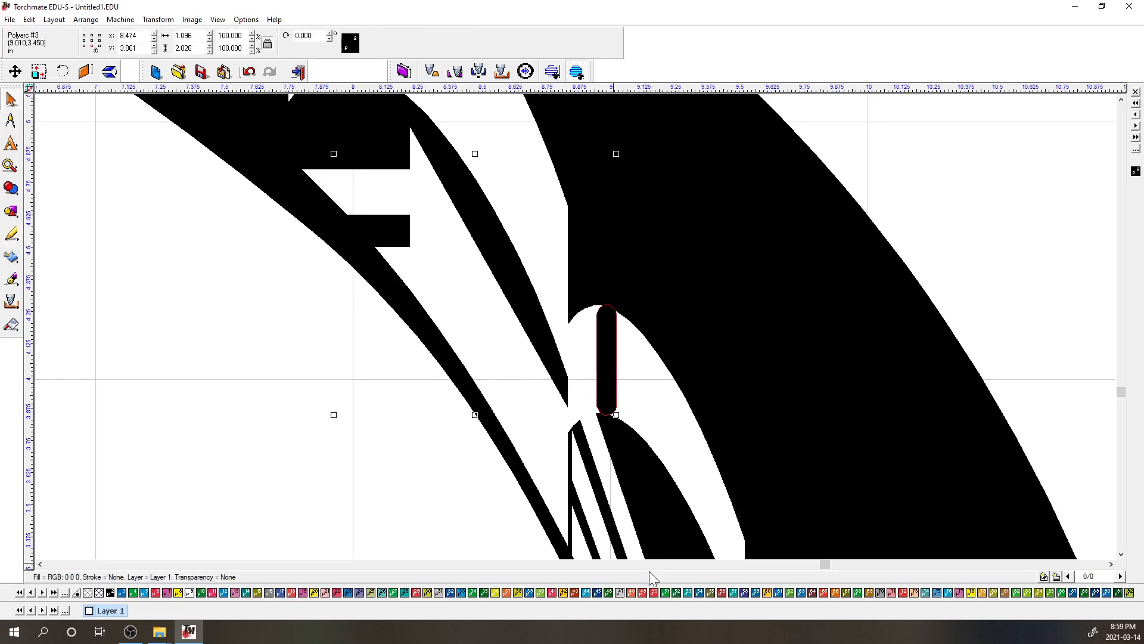
Step: Select the entire artwork and weld the two rounded bars to the main shape
scroll(641, 433, "down", 5)
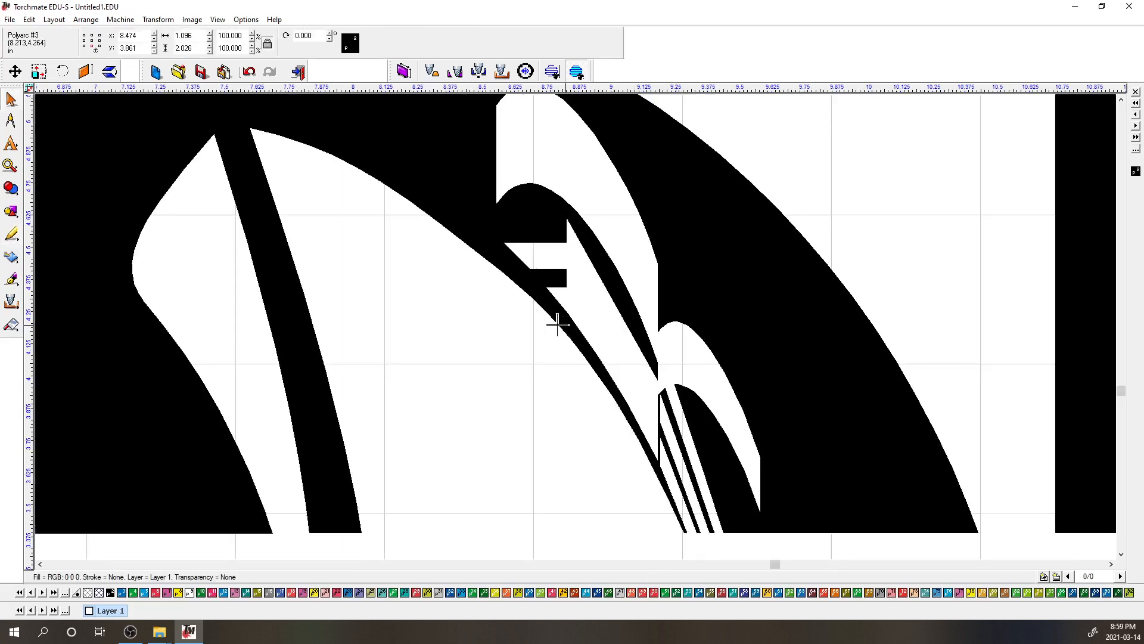
left_click_drag(705, 101, 310, 476)
left_click(11, 189)
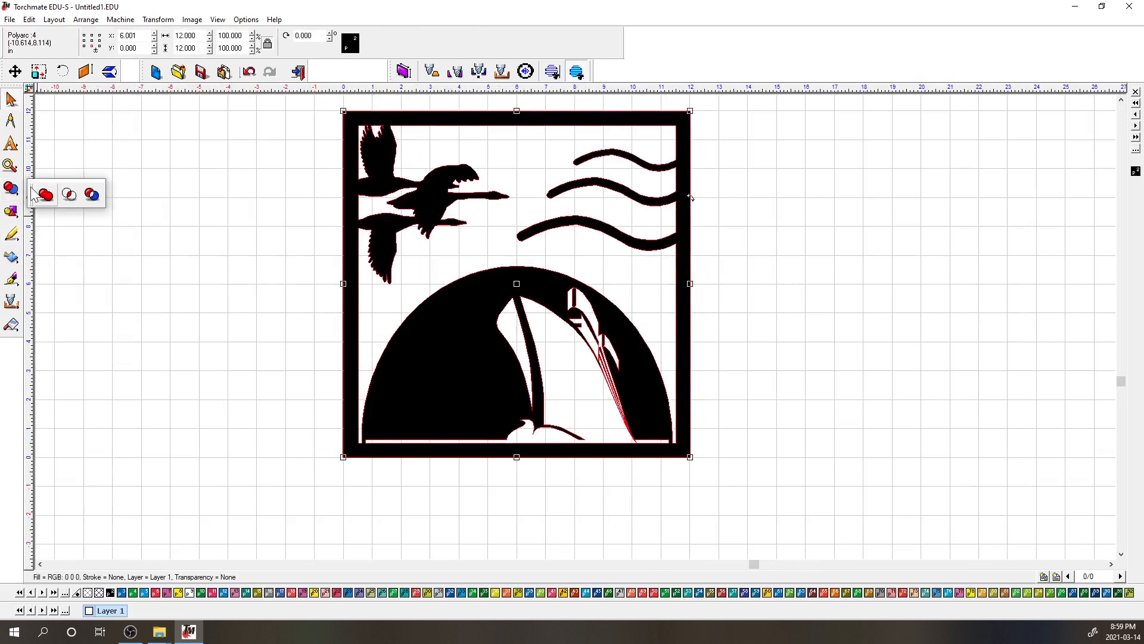
left_click(46, 195)
Step: Delete the nodes of the thin rigging tail that runs from the half circle's base down to the frame's bottom bar
scroll(570, 318, "up", 5)
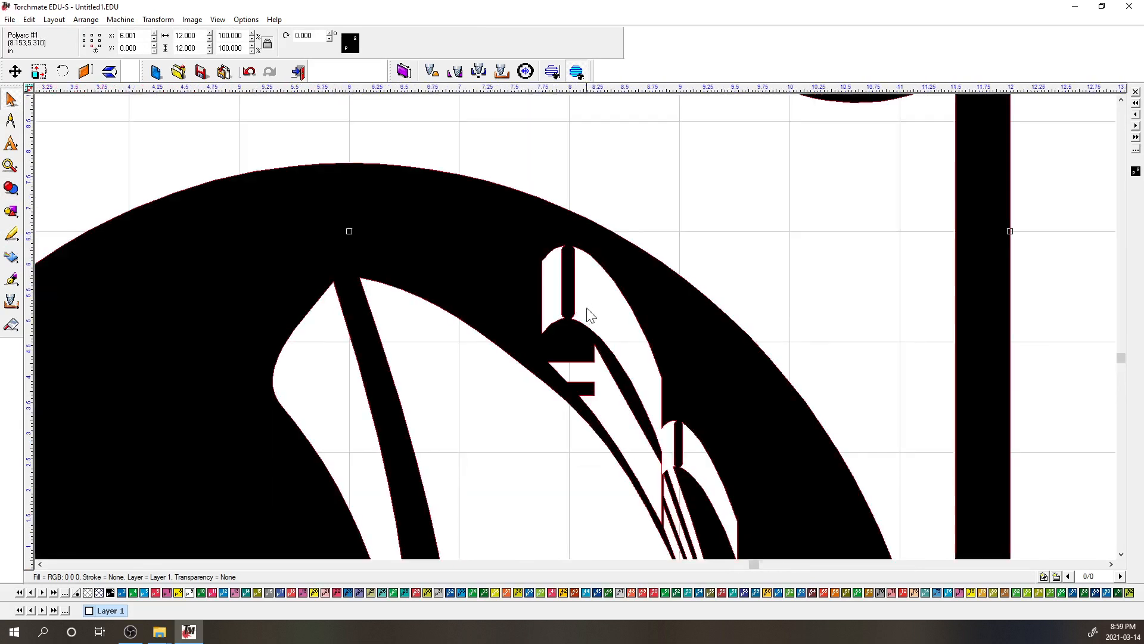
scroll(528, 293, "down", 6)
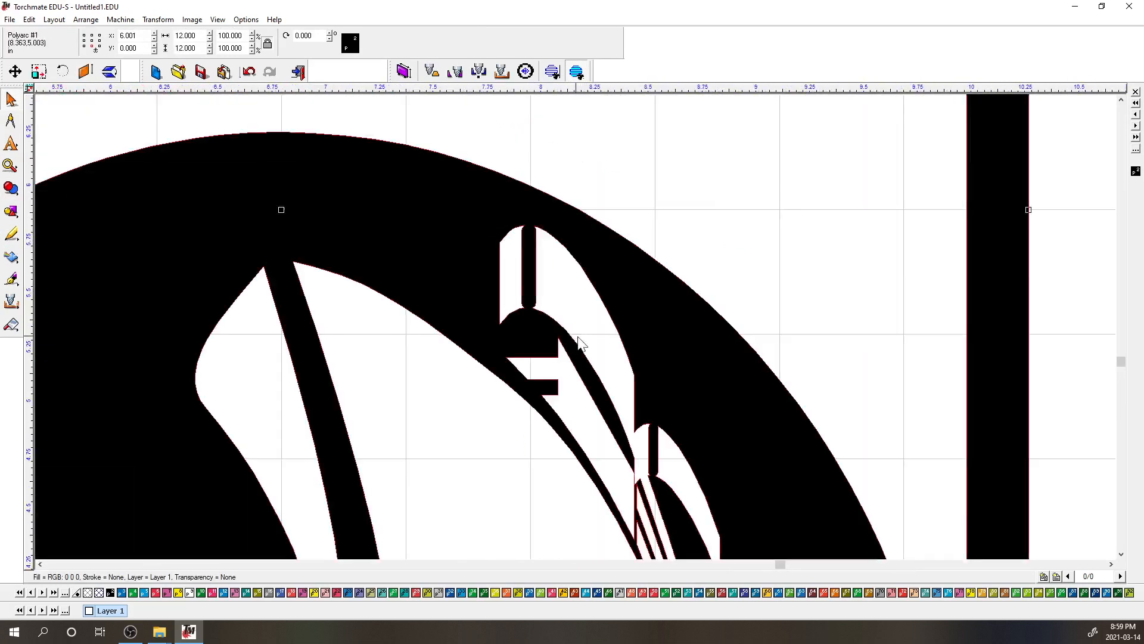
scroll(570, 322, "up", 2)
scroll(574, 327, "up", 1)
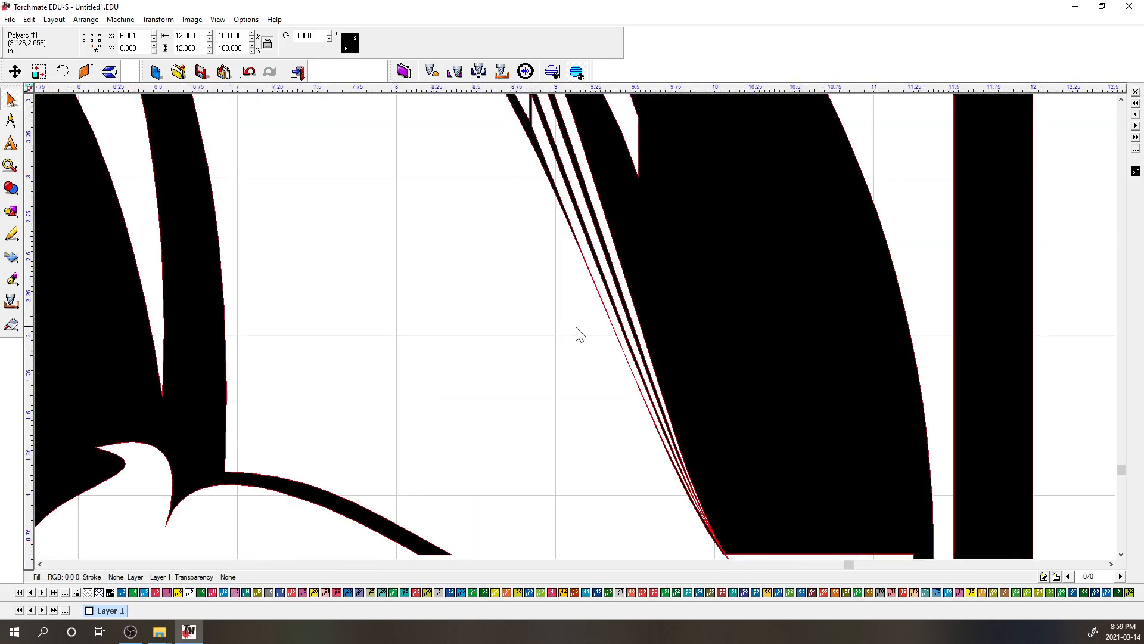
scroll(591, 298, "down", 1)
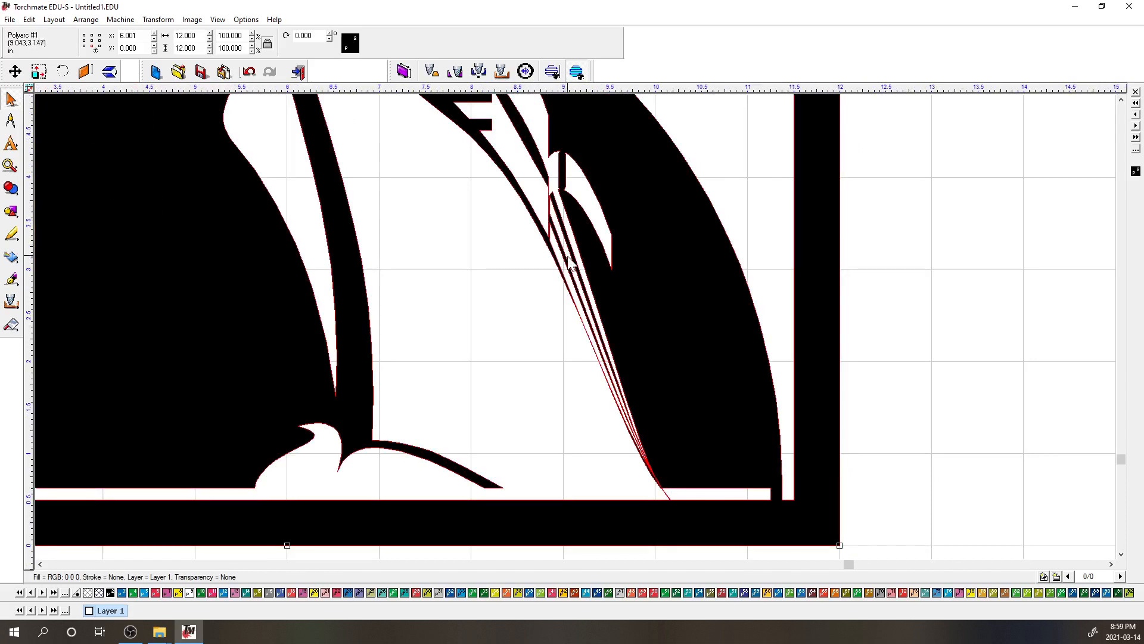
scroll(662, 480, "up", 3)
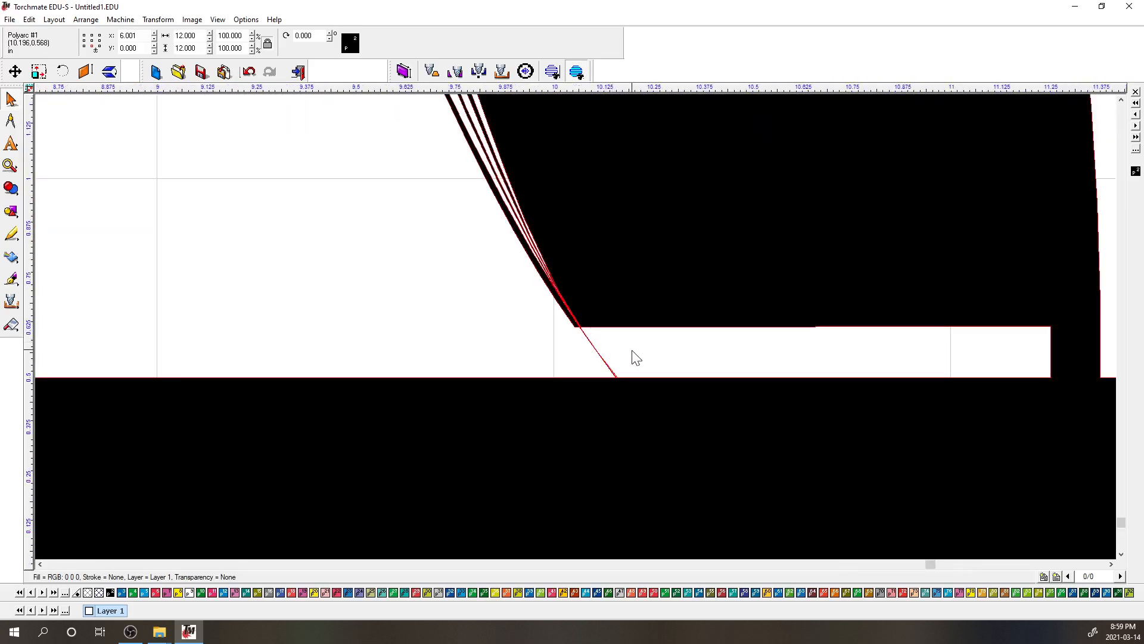
left_click(631, 358)
scroll(633, 358, "down", 1)
left_click(591, 344)
double_click(592, 344)
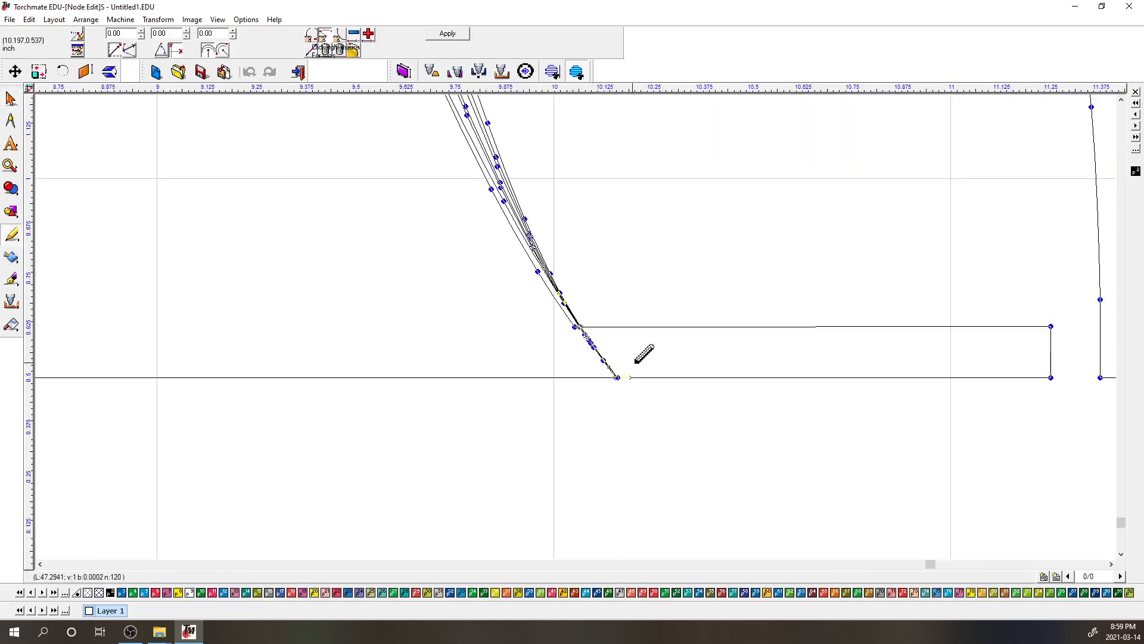
left_click_drag(601, 389, 606, 358)
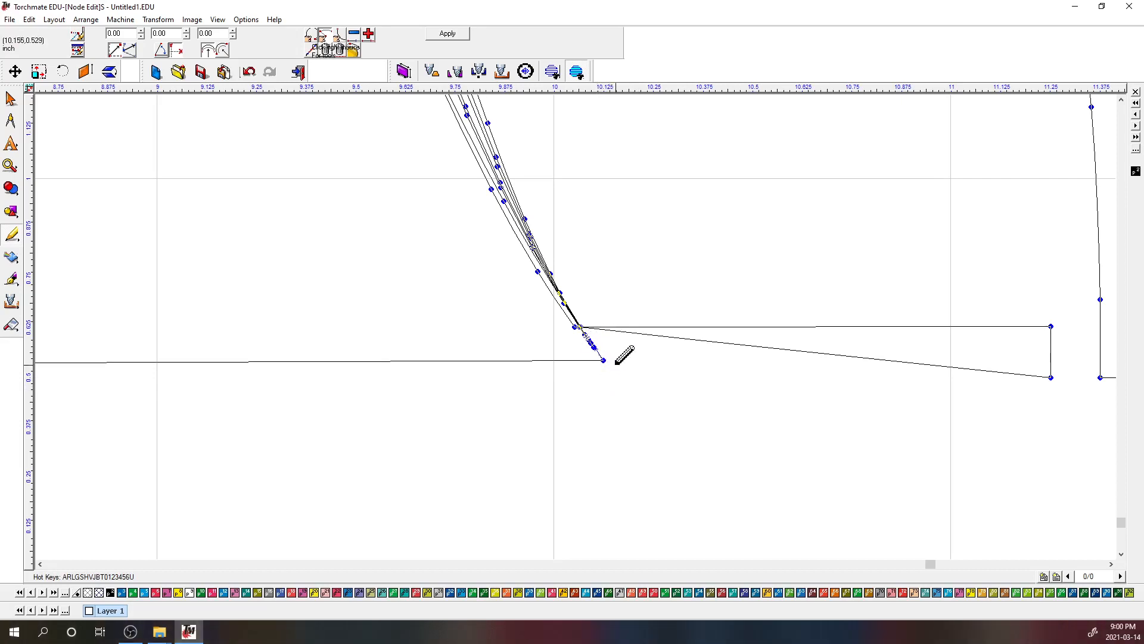
left_click_drag(616, 361, 577, 327)
Step: Delete the remaining stray nodes just below the rigging's lower tip to straighten the bottom bar's inner edge
scroll(578, 329, "up", 3)
scroll(579, 332, "up", 3)
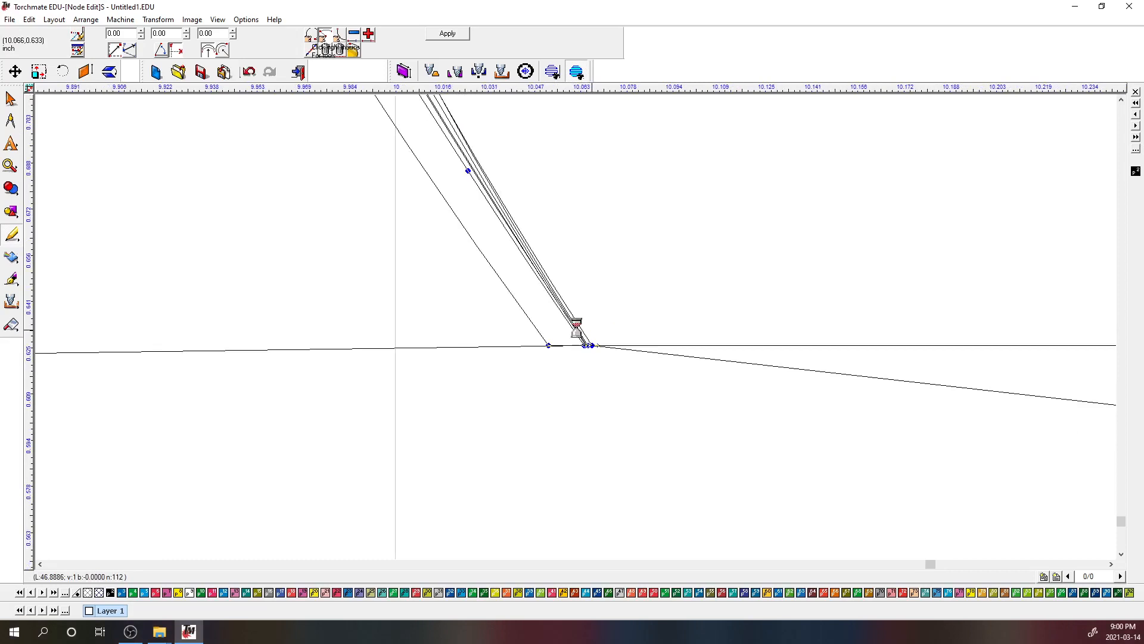
left_click_drag(578, 377, 531, 408)
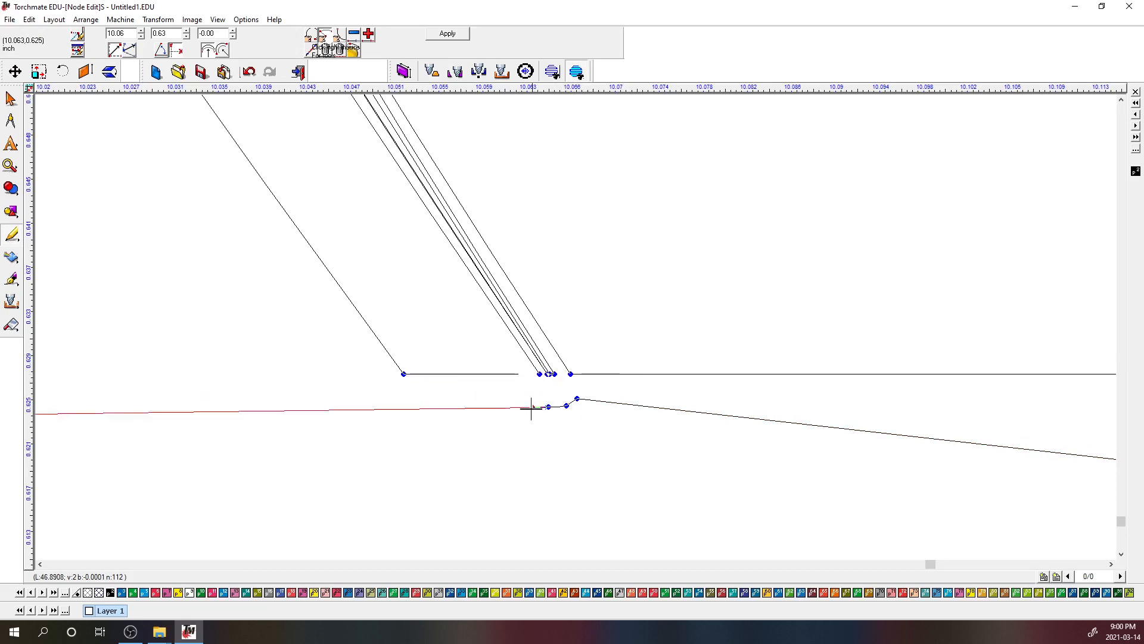
key("Delete")
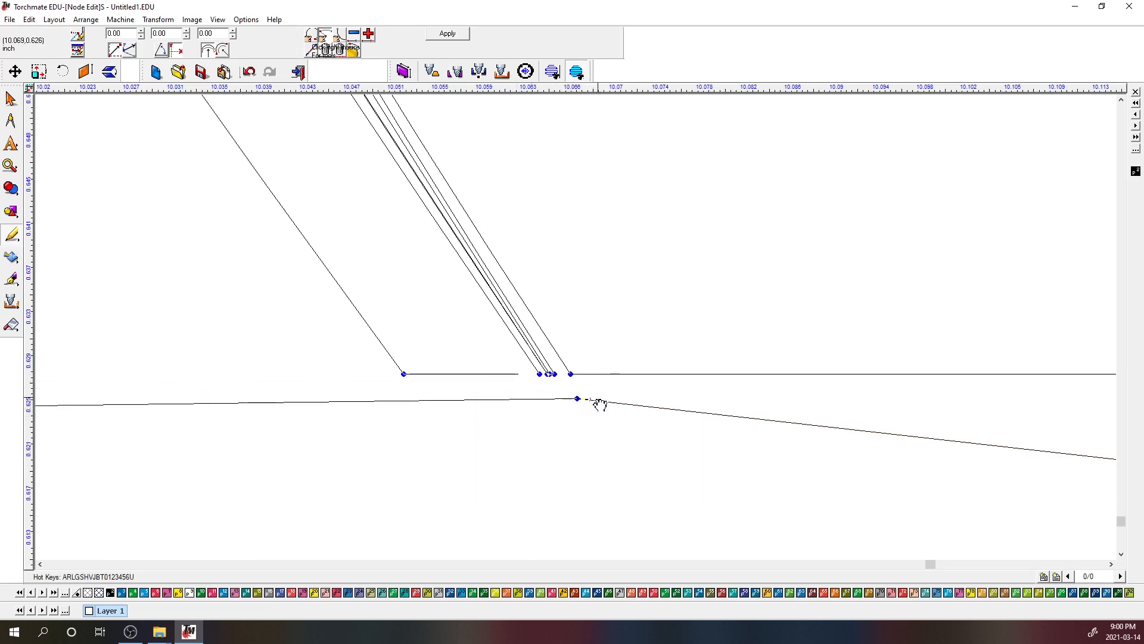
left_click_drag(598, 395, 560, 417)
key("Delete")
Step: Delete the surplus nodes crowded between the rigging lines at their lower tip and apply the node edit
scroll(585, 334, "down", 5)
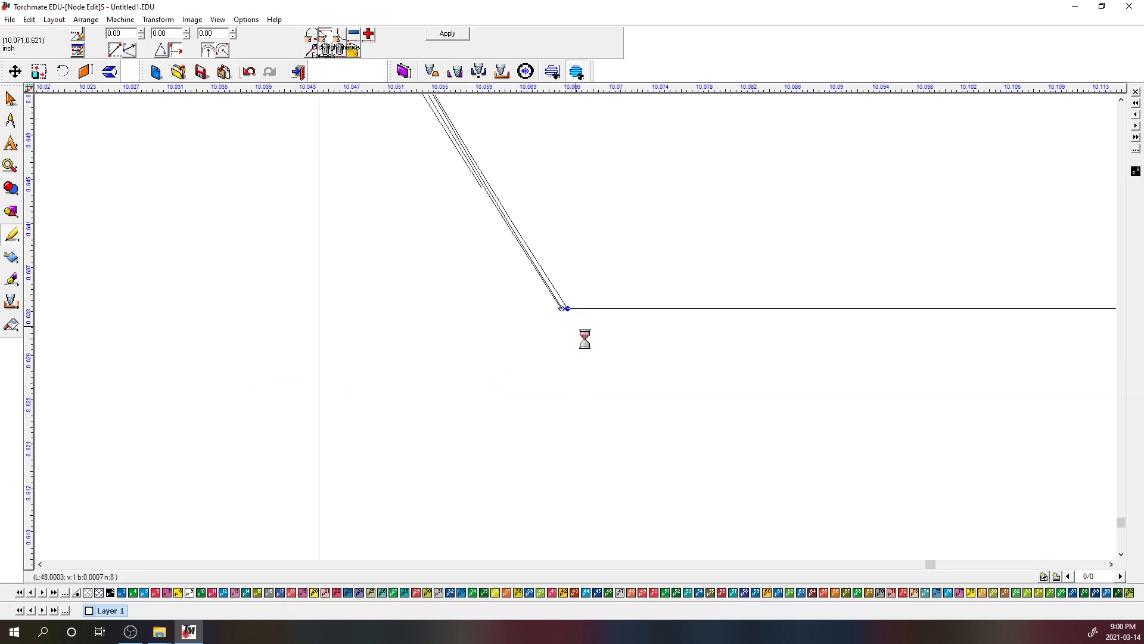
scroll(579, 331, "down", 1)
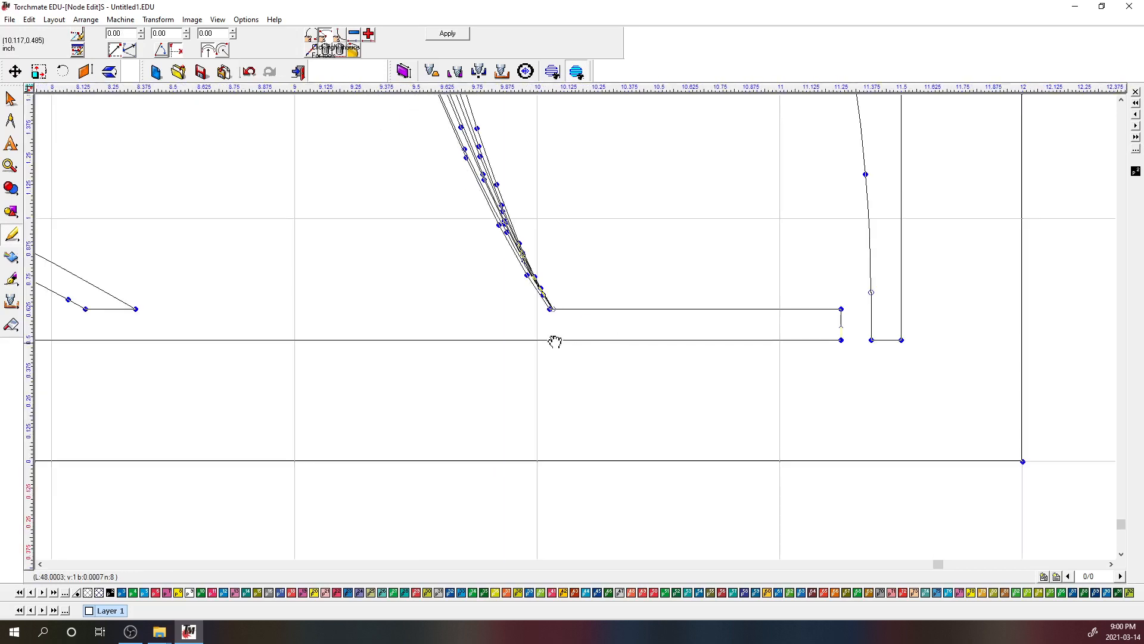
scroll(555, 312, "up", 3)
scroll(567, 320, "up", 4)
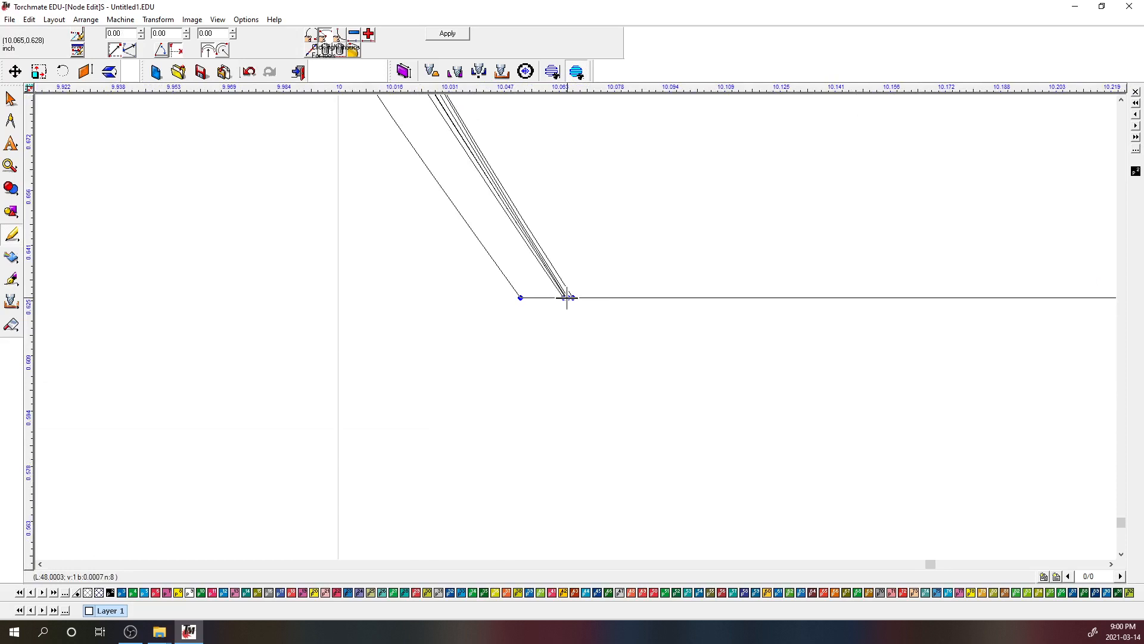
scroll(563, 301, "up", 4)
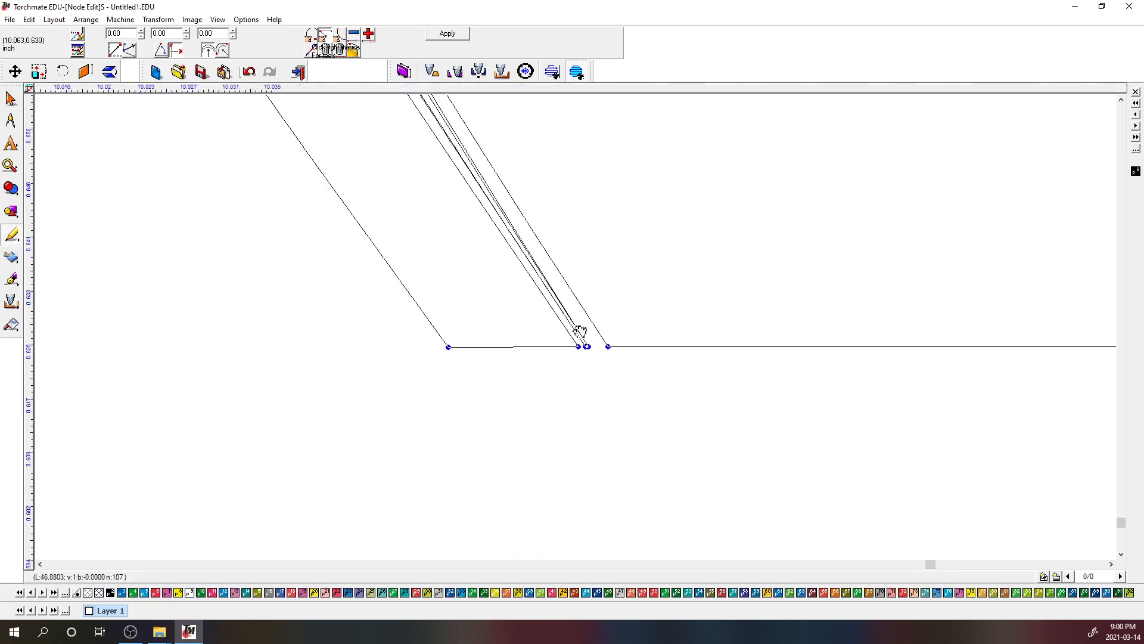
left_click(587, 346)
key("Delete")
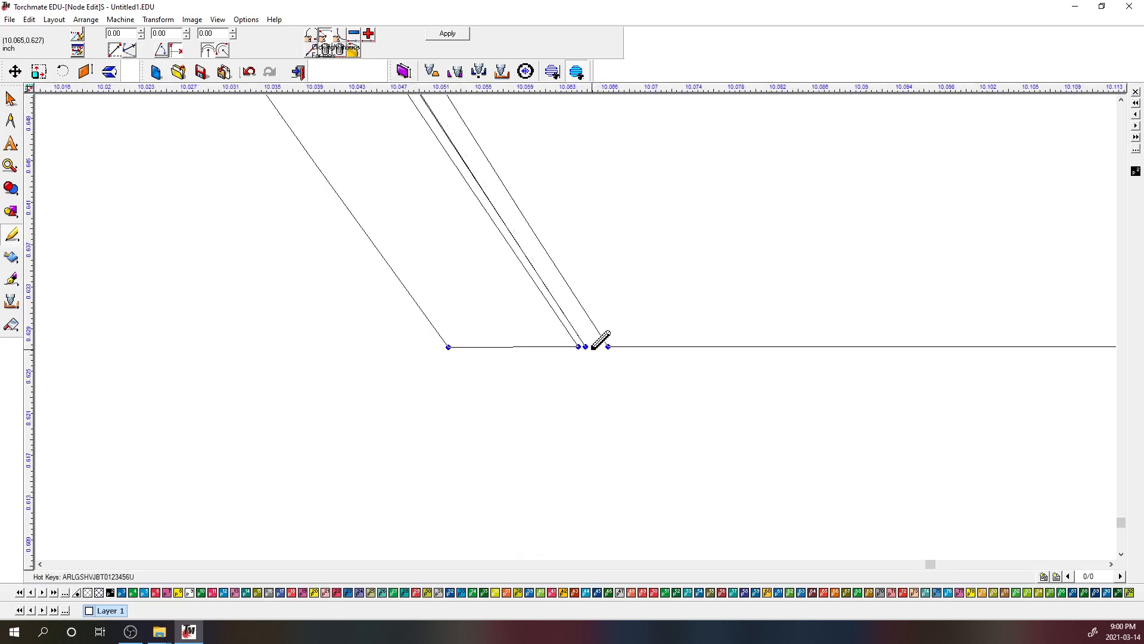
left_click(586, 347)
key("Delete")
left_click(448, 34)
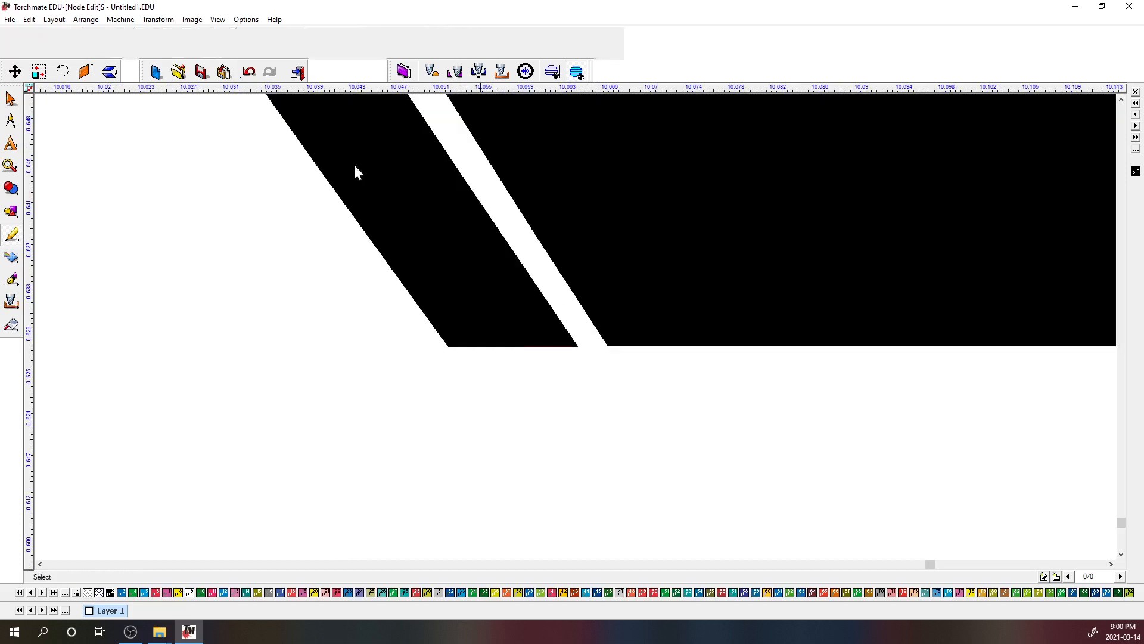
Step: Edit the main shape's nodes and delete the surplus ones among the rigging lines just above their lower tip
scroll(557, 280, "down", 5)
scroll(537, 290, "up", 5)
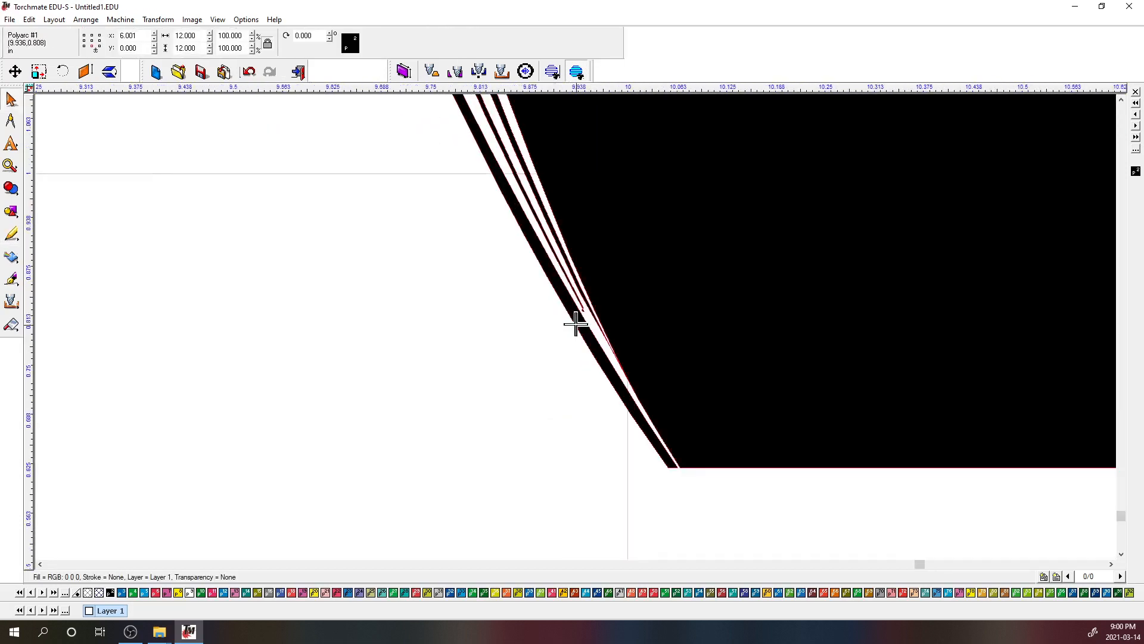
double_click(591, 267)
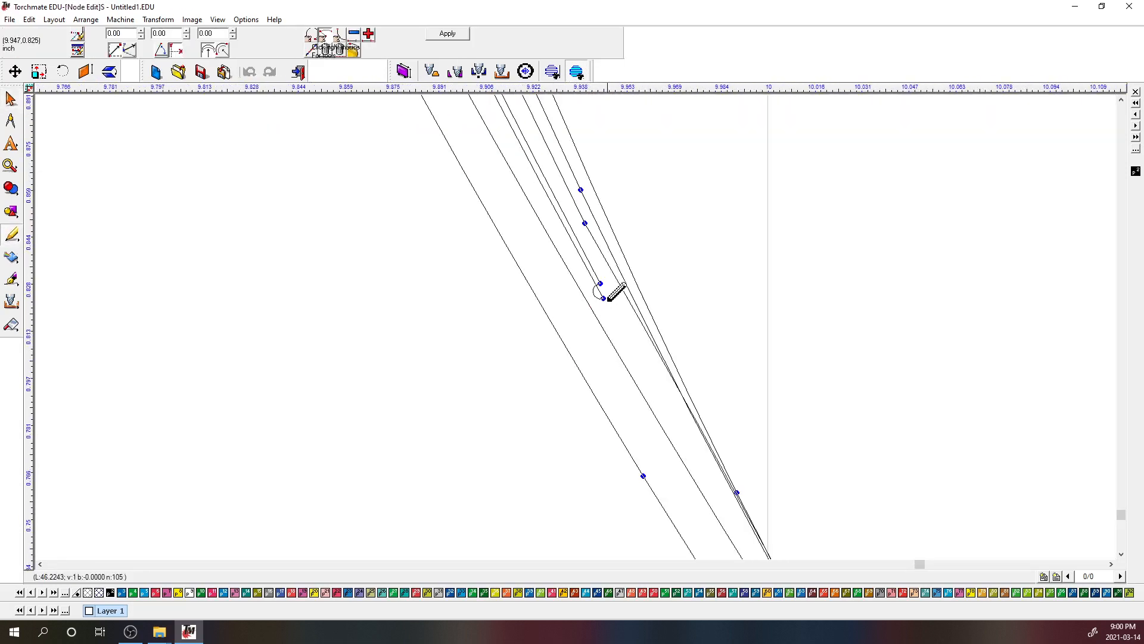
left_click_drag(555, 170, 615, 227)
key("Delete")
left_click_drag(721, 474, 758, 495)
key("Delete")
Step: Delete the two nodes forming the thin sliver where the rigging lines converge near the lower tip and apply the node edit
scroll(549, 222, "down", 2)
scroll(752, 517, "down", 3)
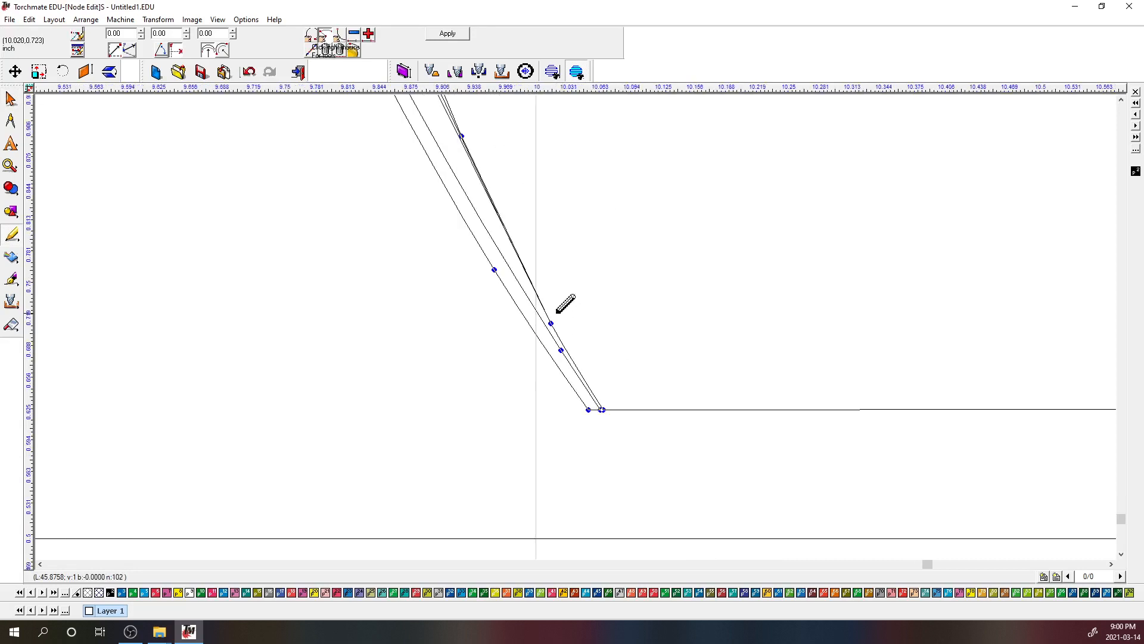
left_click_drag(568, 292, 541, 331)
key("Delete")
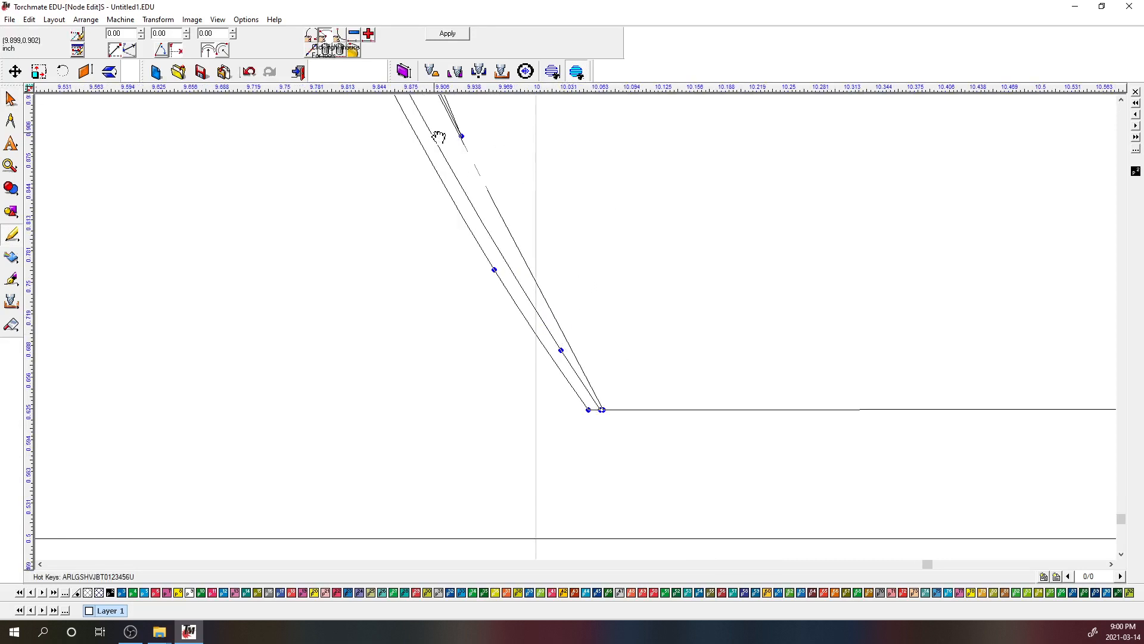
left_click_drag(443, 129, 475, 161)
key("Delete")
scroll(405, 124, "down", 2)
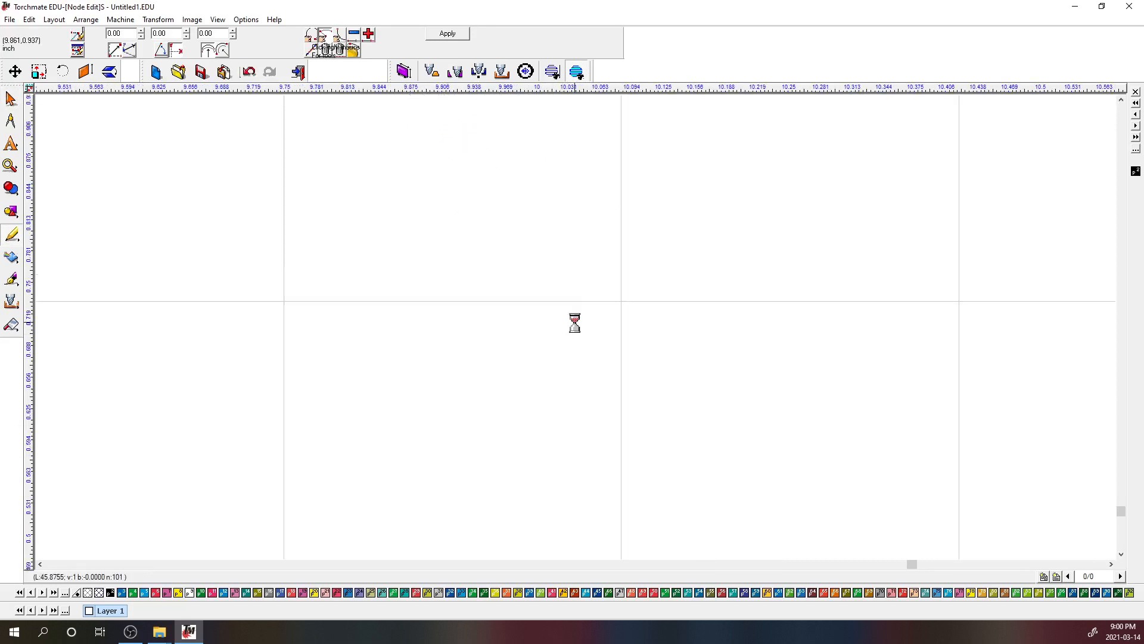
scroll(479, 108, "up", 1)
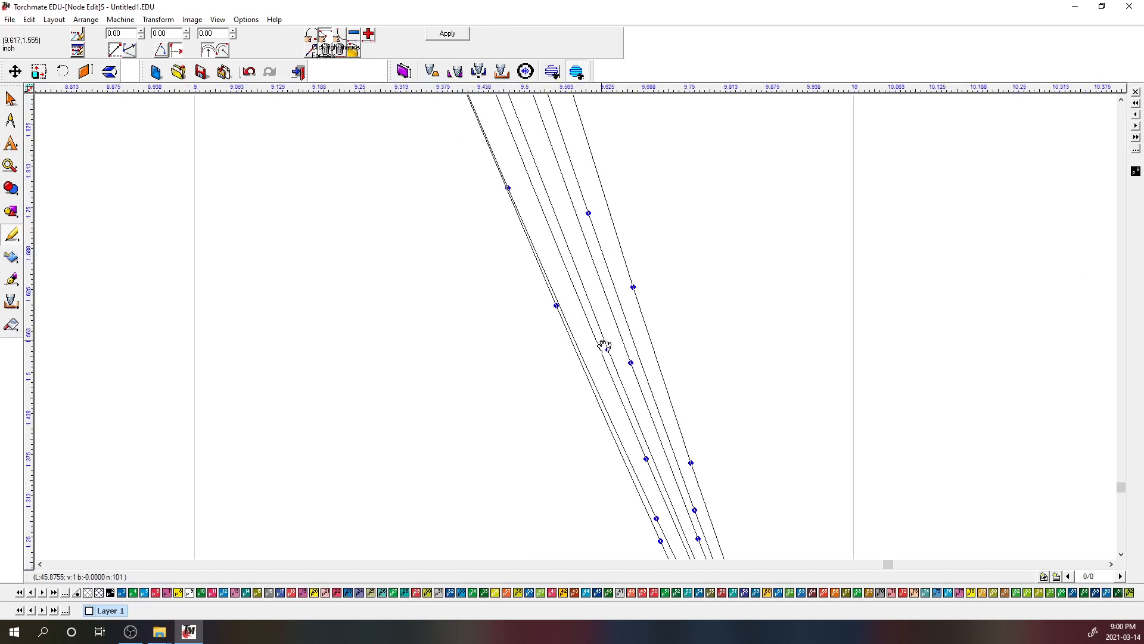
scroll(579, 337, "down", 1)
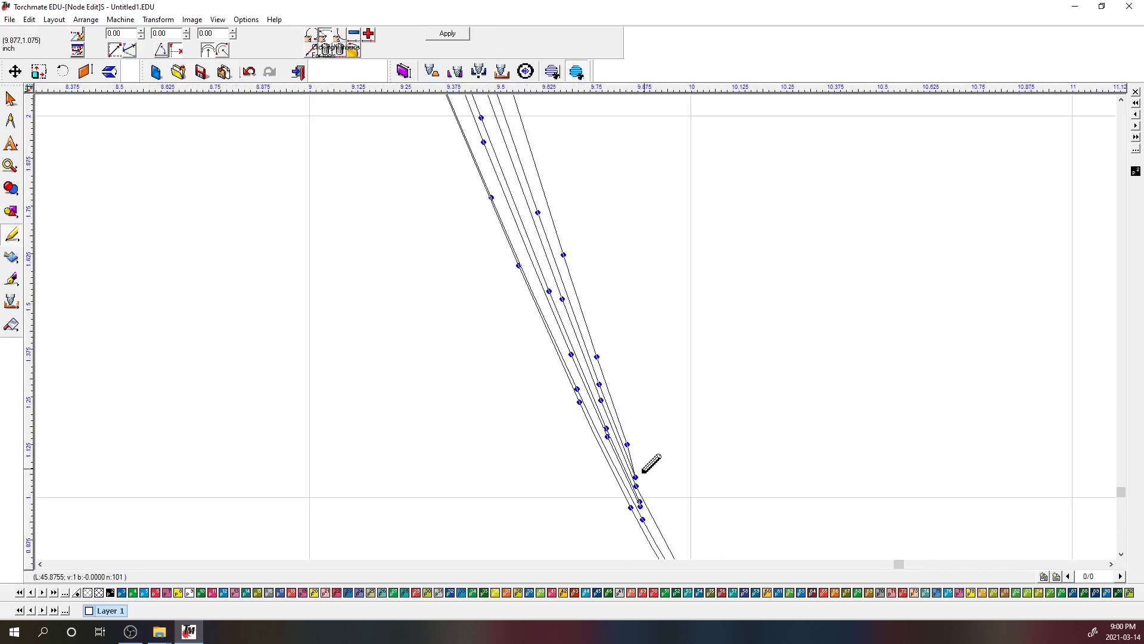
left_click(441, 35)
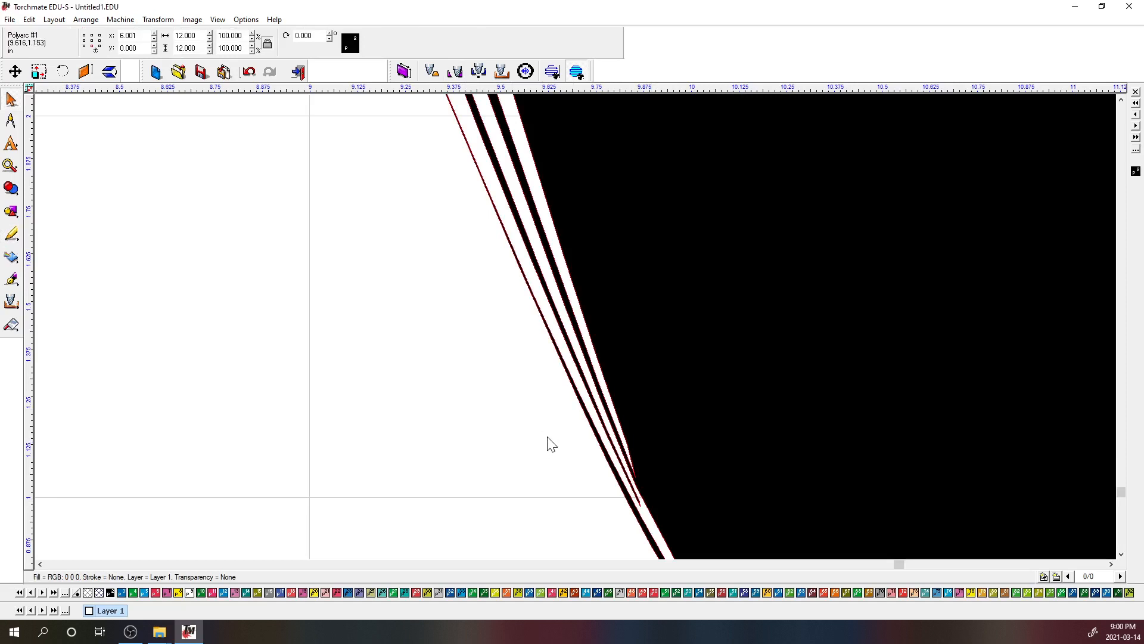
Step: Inspect the cleaned rigging lines and review the material size settings, keeping the 12 by 12 inch portrait sheet
scroll(562, 427, "down", 2)
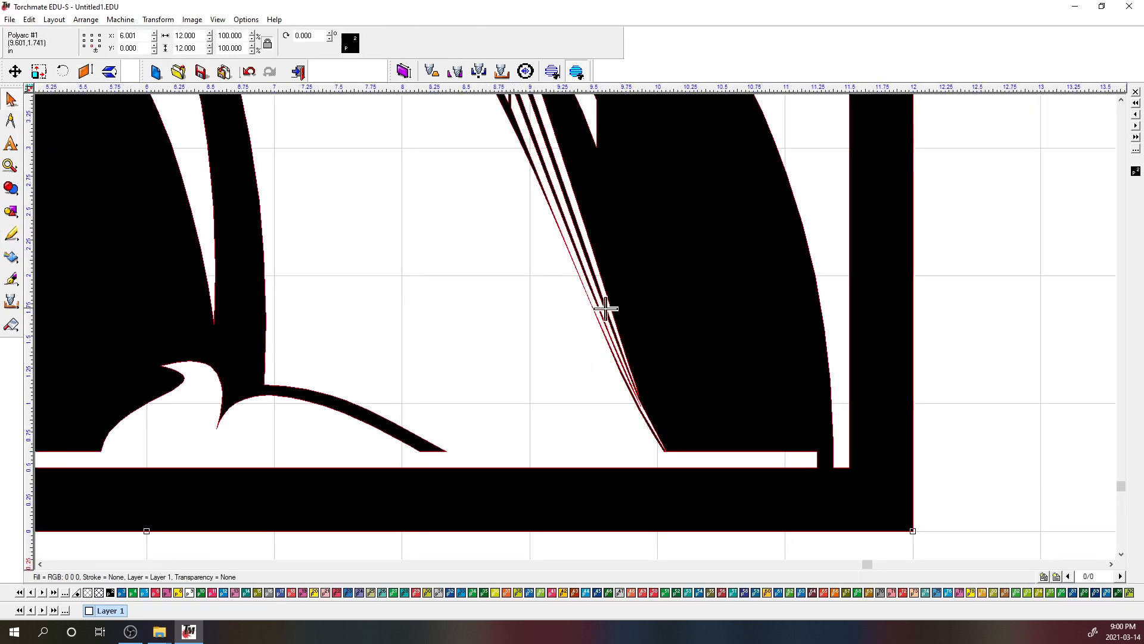
scroll(593, 328, "up", 2)
scroll(593, 364, "down", 1)
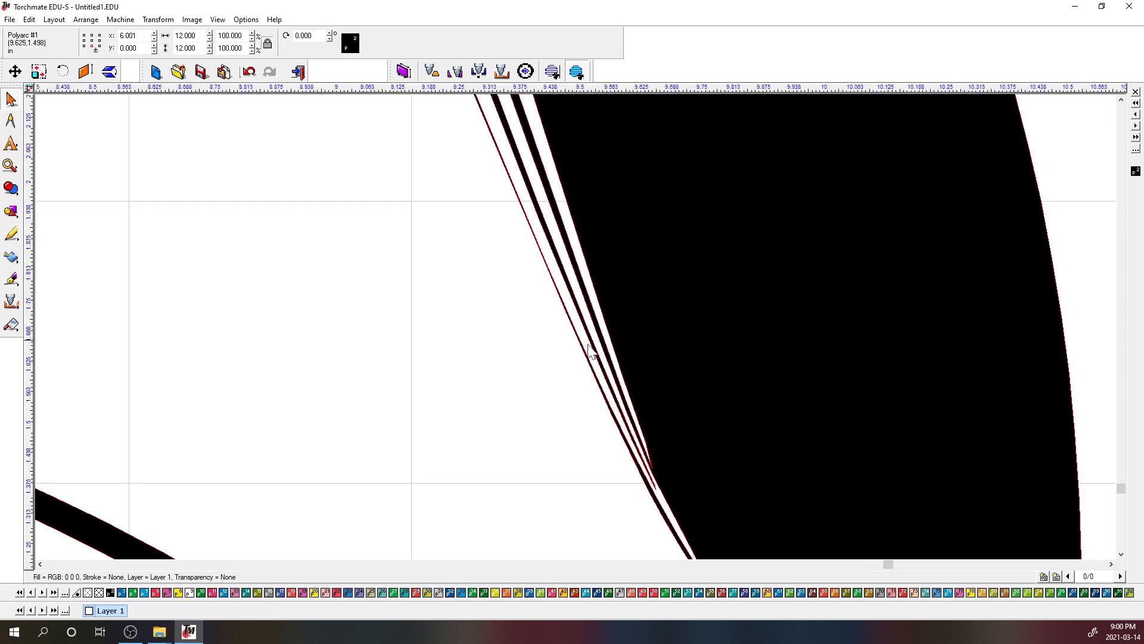
scroll(365, 185, "down", 2)
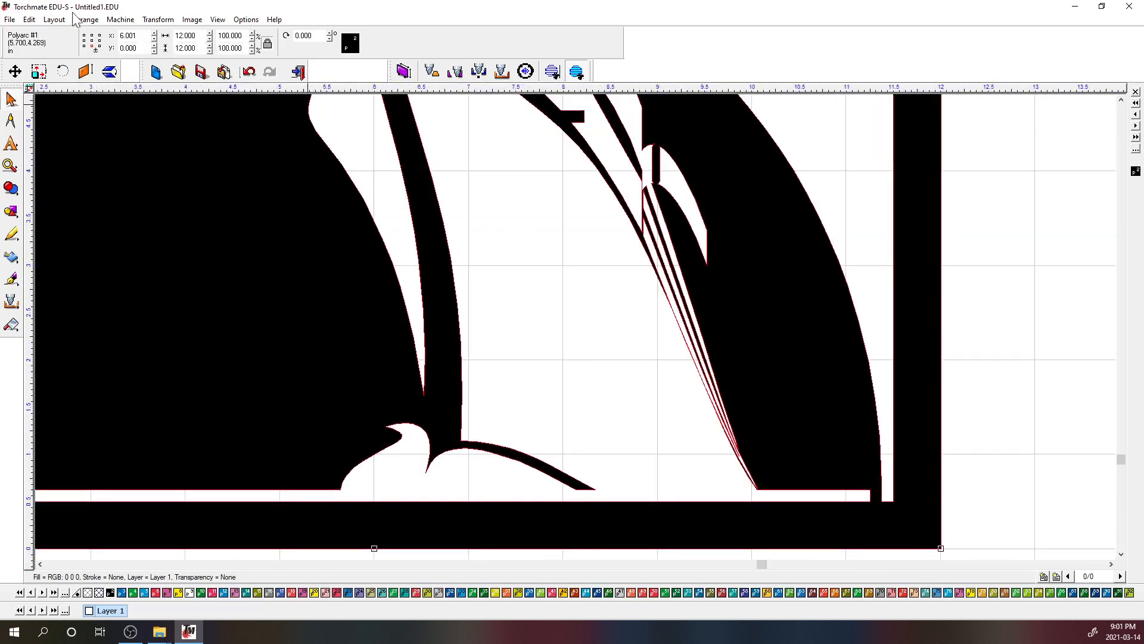
left_click(29, 19)
left_click(111, 266)
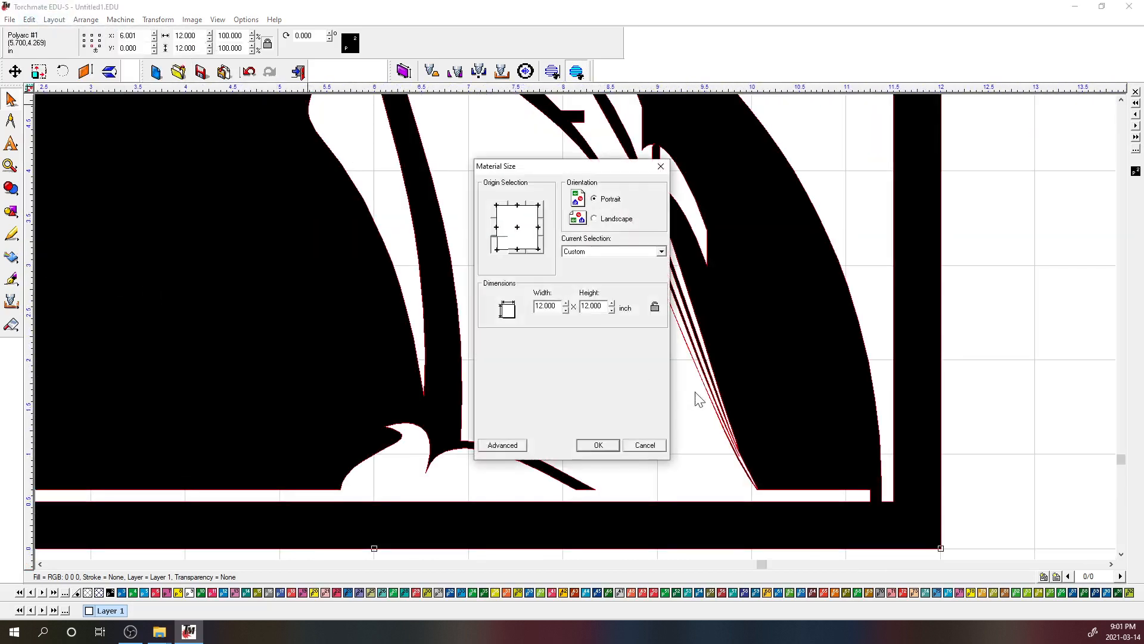
left_click(597, 445)
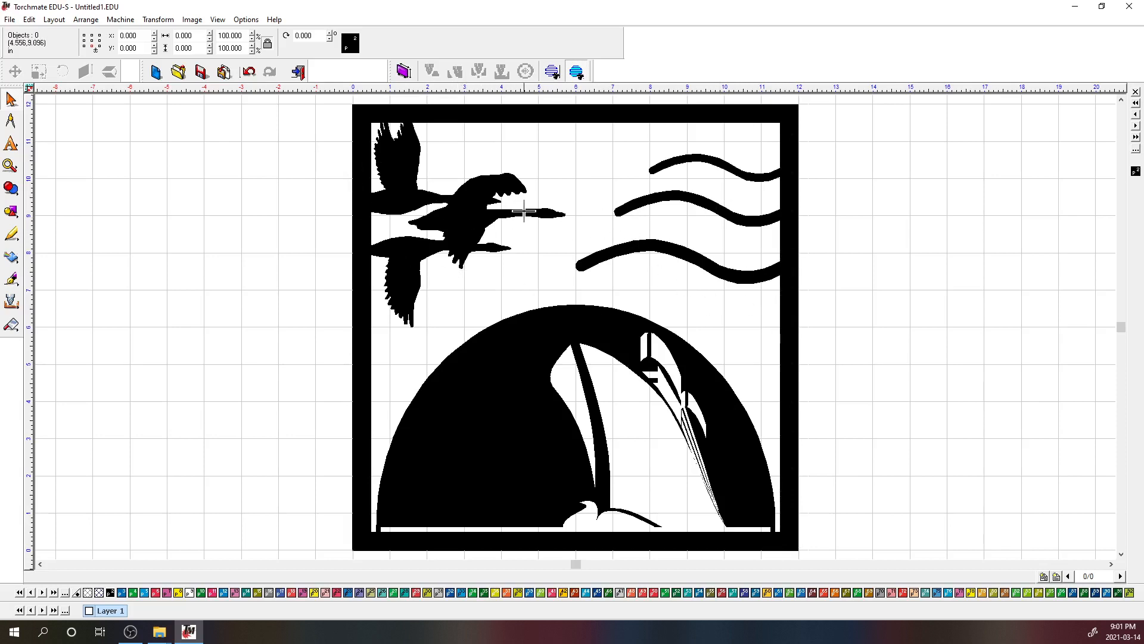
Step: Select the frame to check that the whole artwork is one shape, and clear the selection
mouse_move(364, 279)
left_mouse_down()
mouse_move(358, 258)
mouse_move(478, 281)
mouse_move(830, 290)
mouse_move(445, 250)
mouse_move(362, 260)
left_mouse_up()
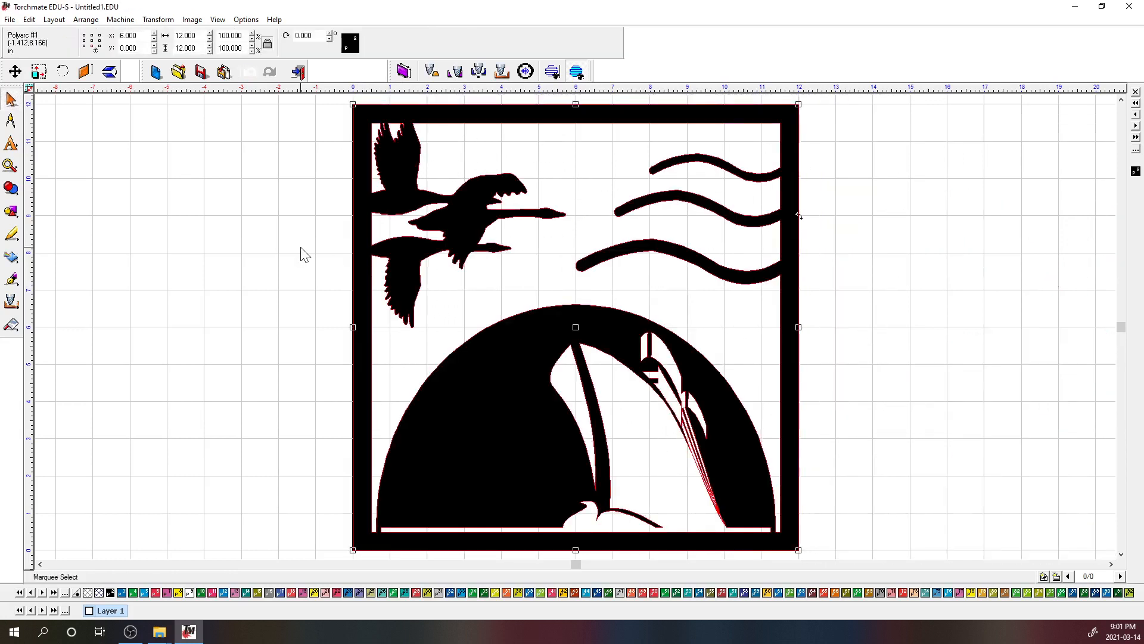
left_click(302, 246)
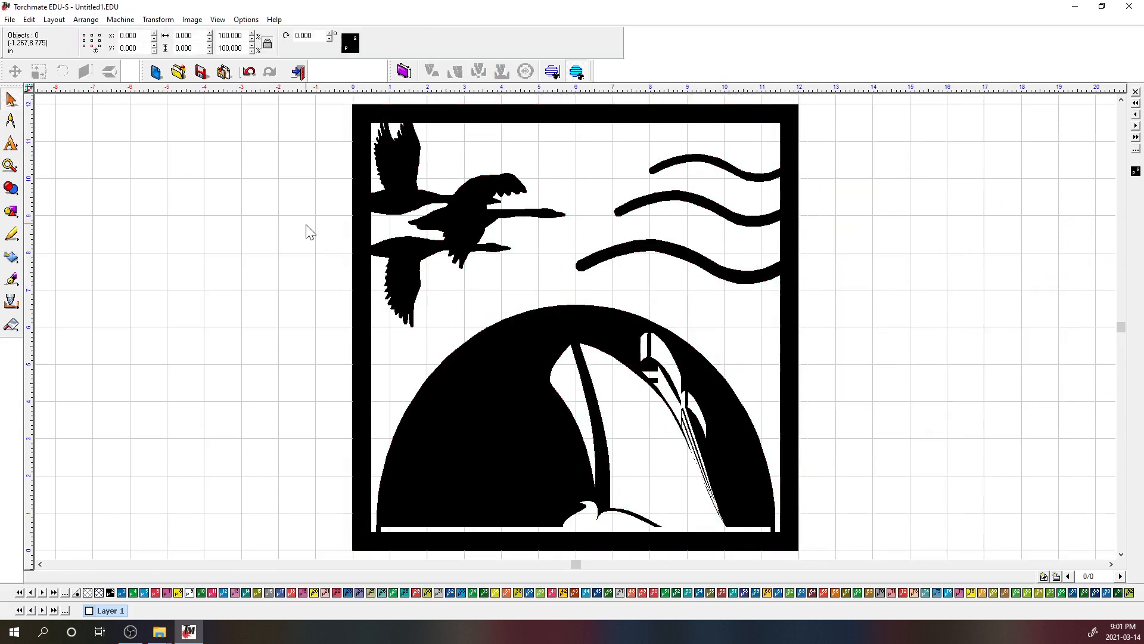